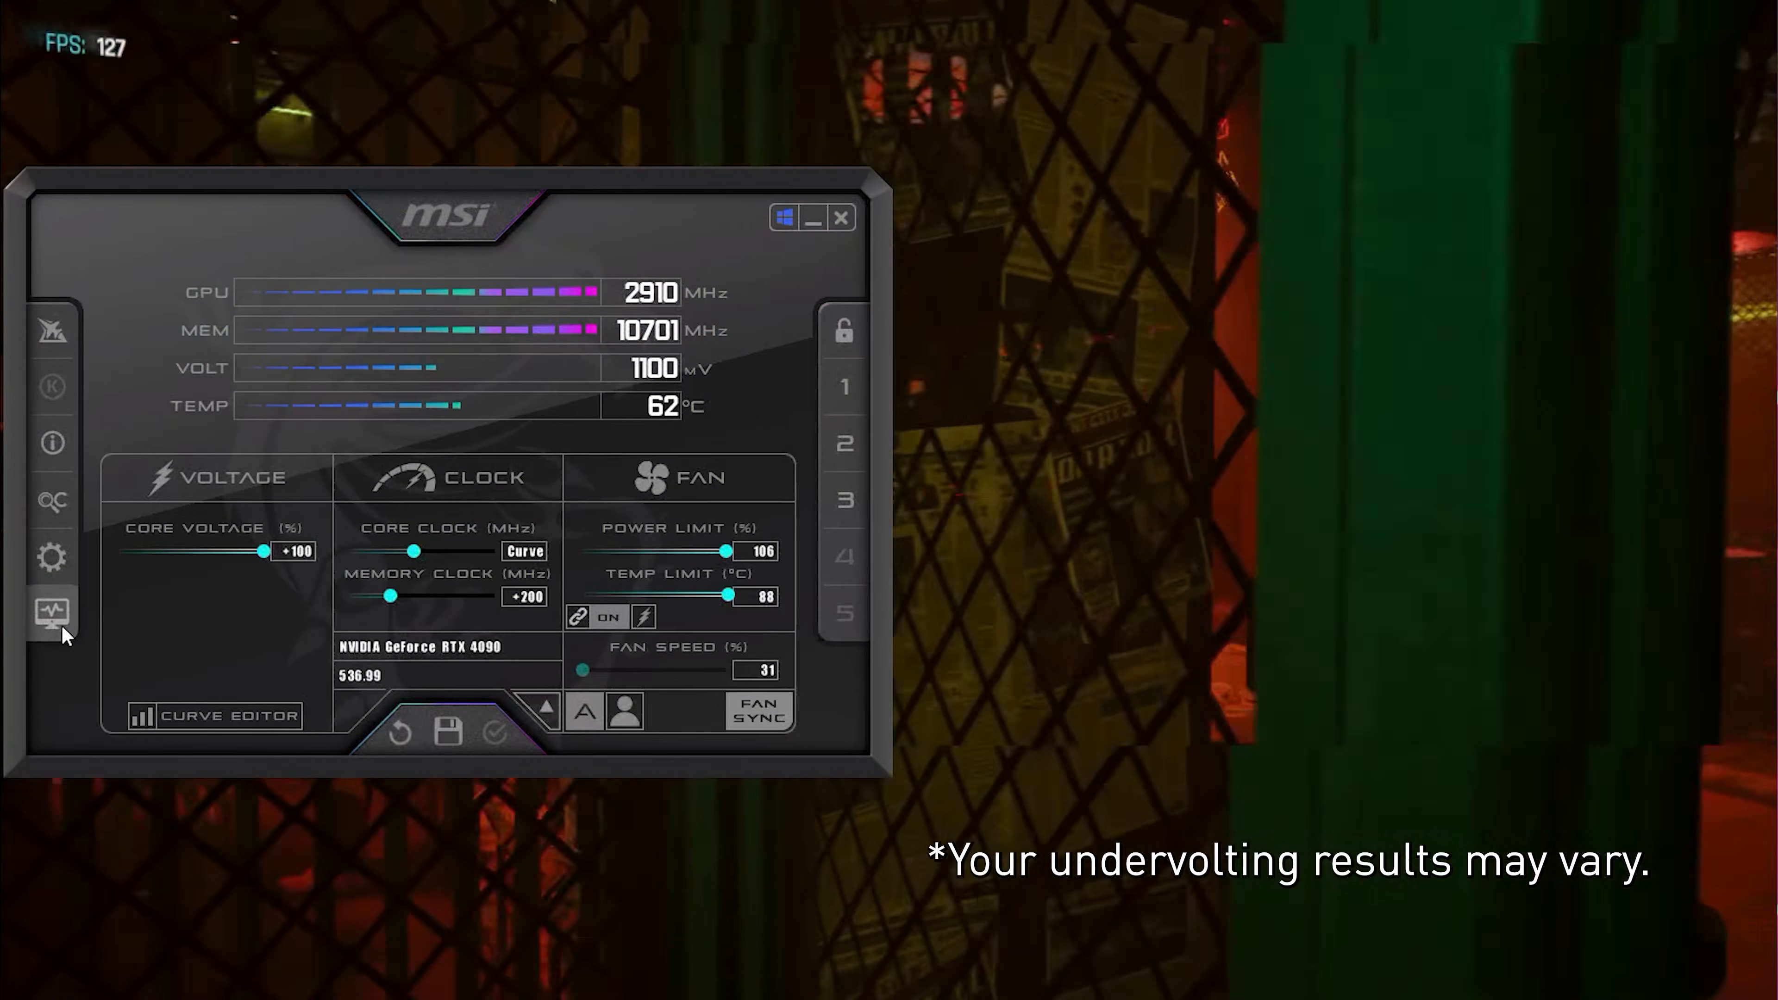
- Open the hardware monitor, then set the power limit to 100 and core voltage to 0 and apply the settings
{"action": "left_click", "coordinate": [63, 629]}
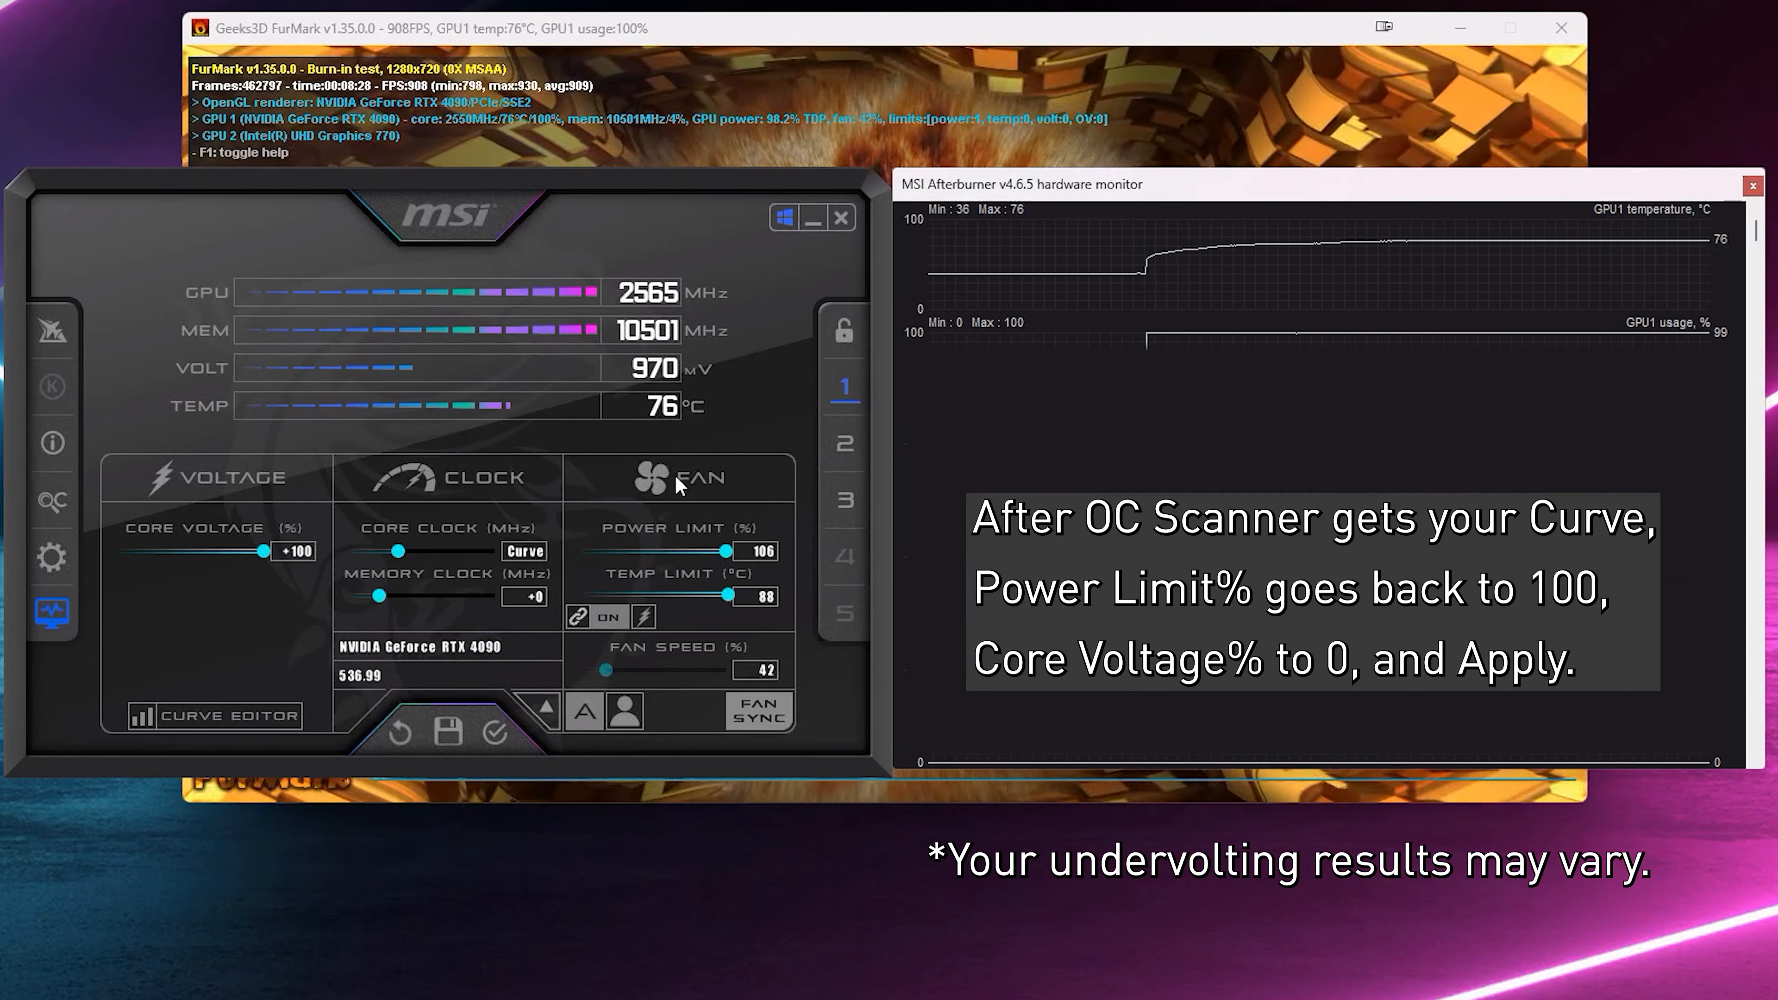
{"action": "type", "text": "10"}
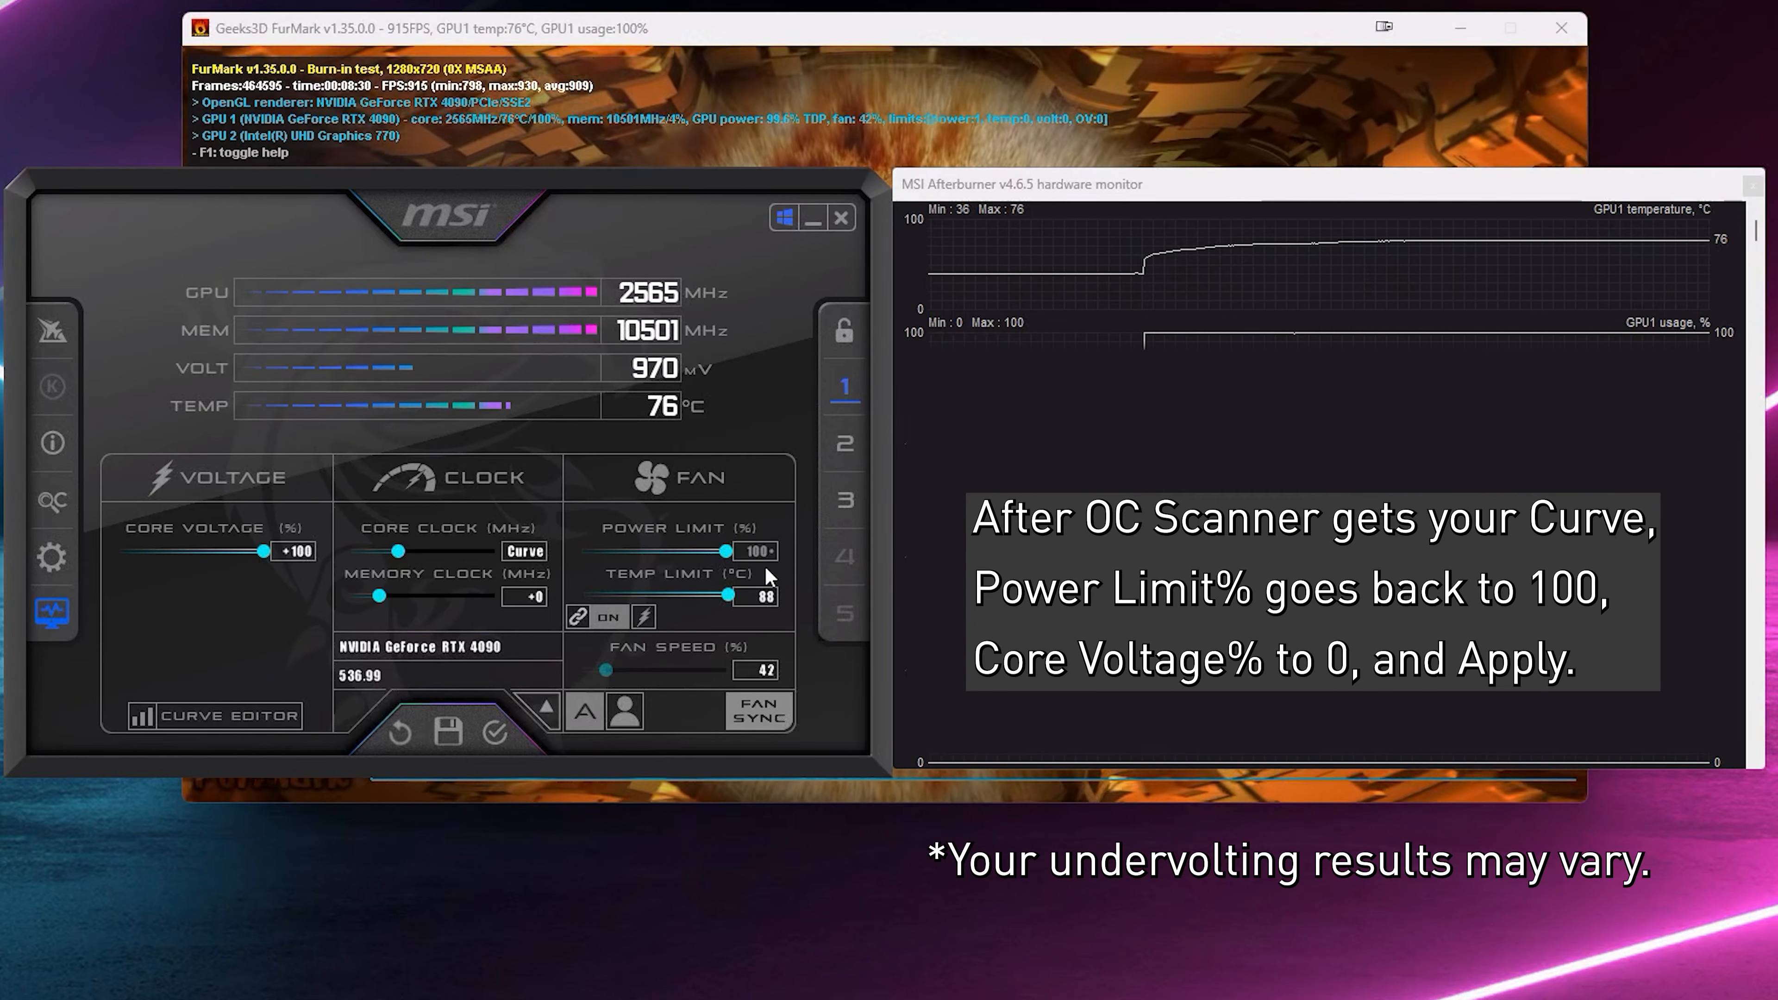
{"action": "left_click", "coordinate": [308, 552]}
{"action": "type", "text": "0"}
{"action": "key", "text": "Return"}
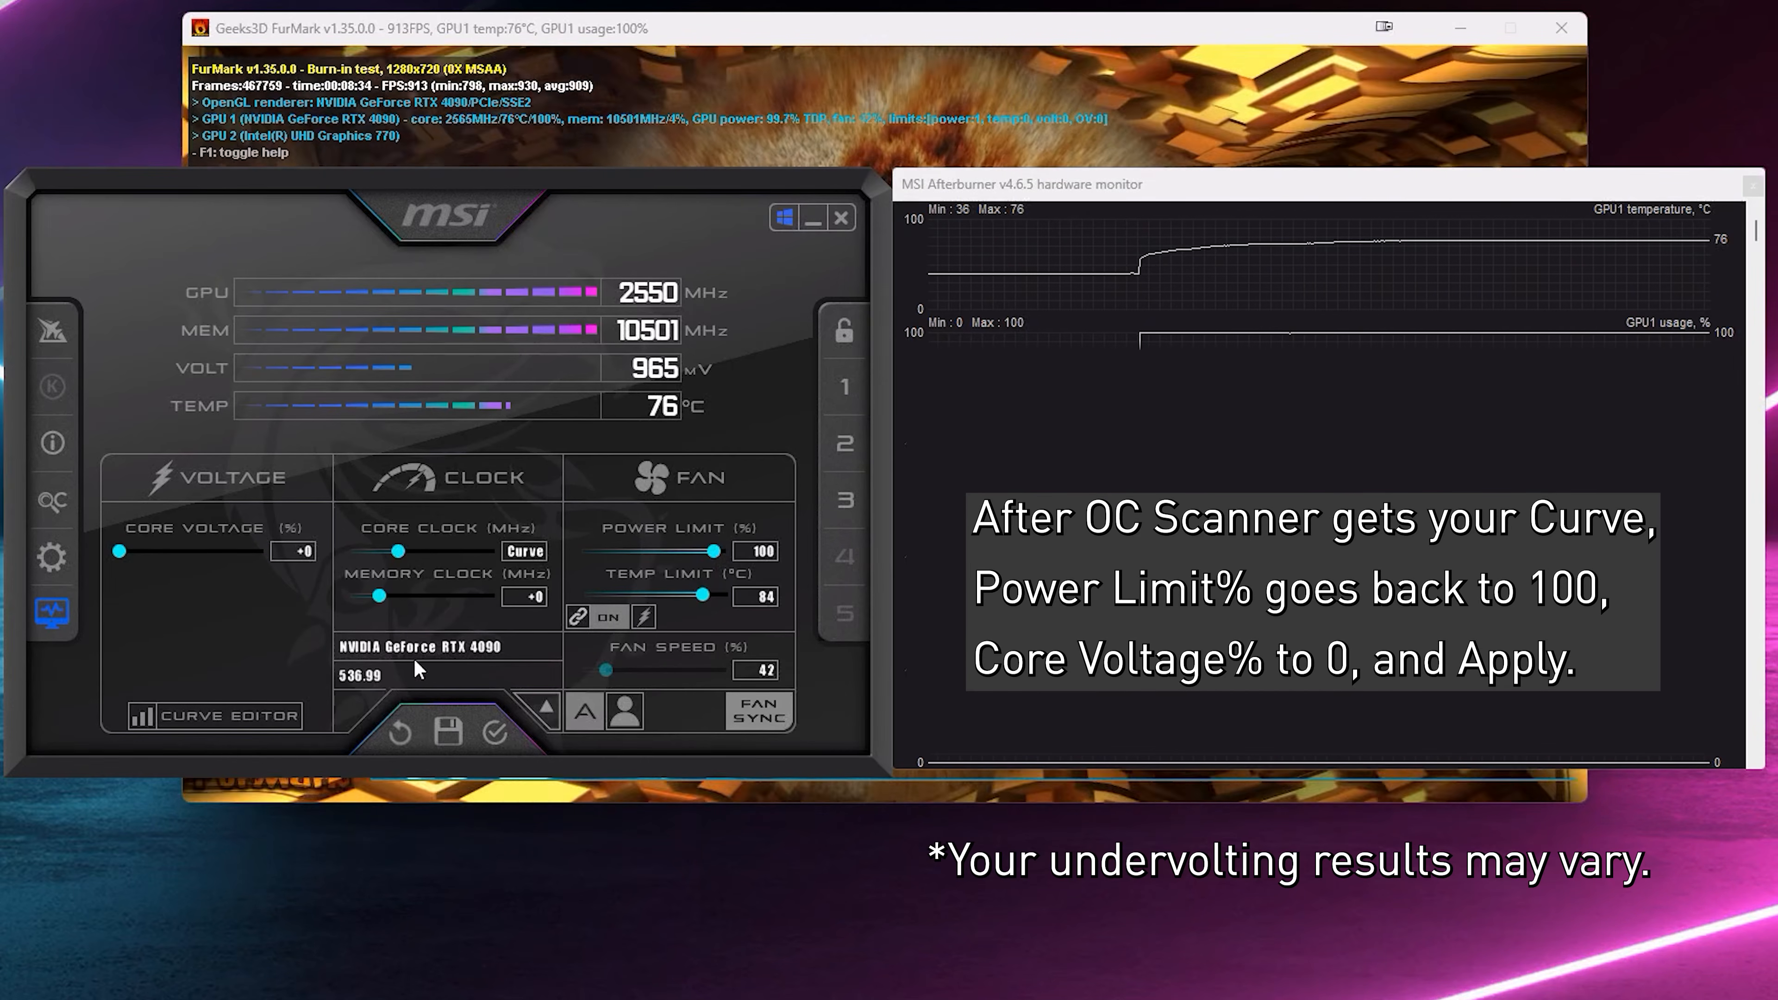
{"action": "left_click", "coordinate": [495, 734]}
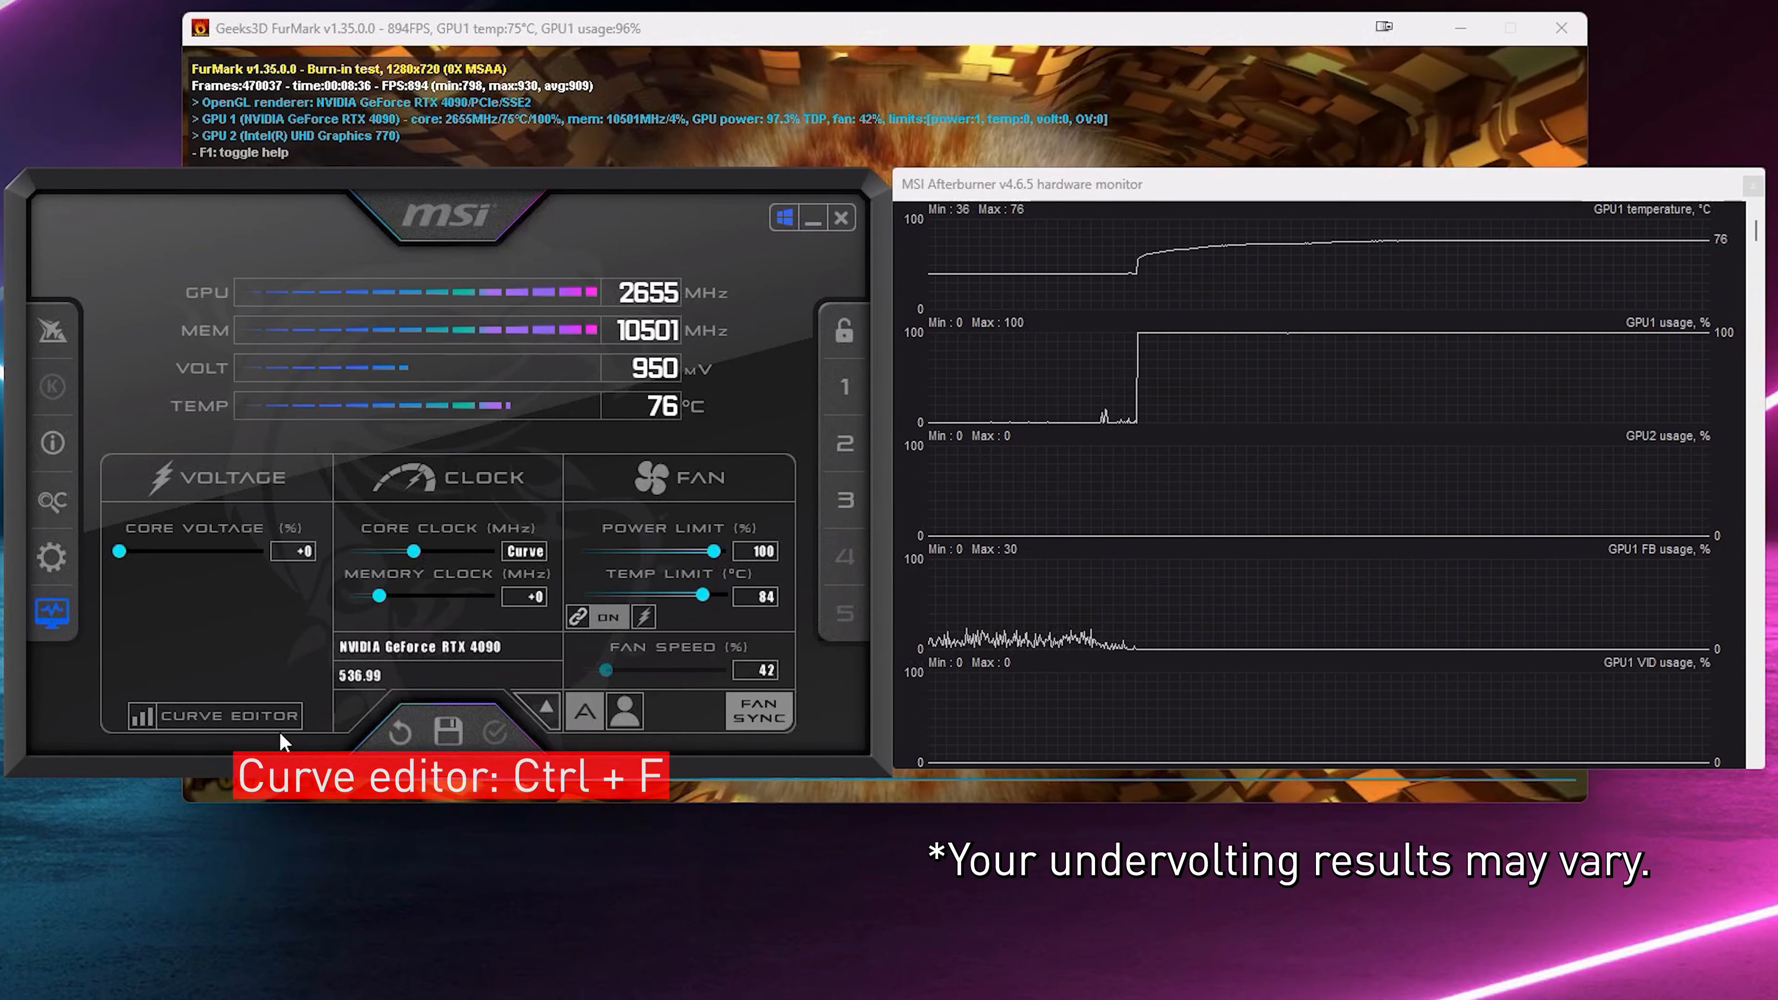
- Open the voltage/frequency curve editor and enlarge its window
{"action": "left_click", "coordinate": [274, 728]}
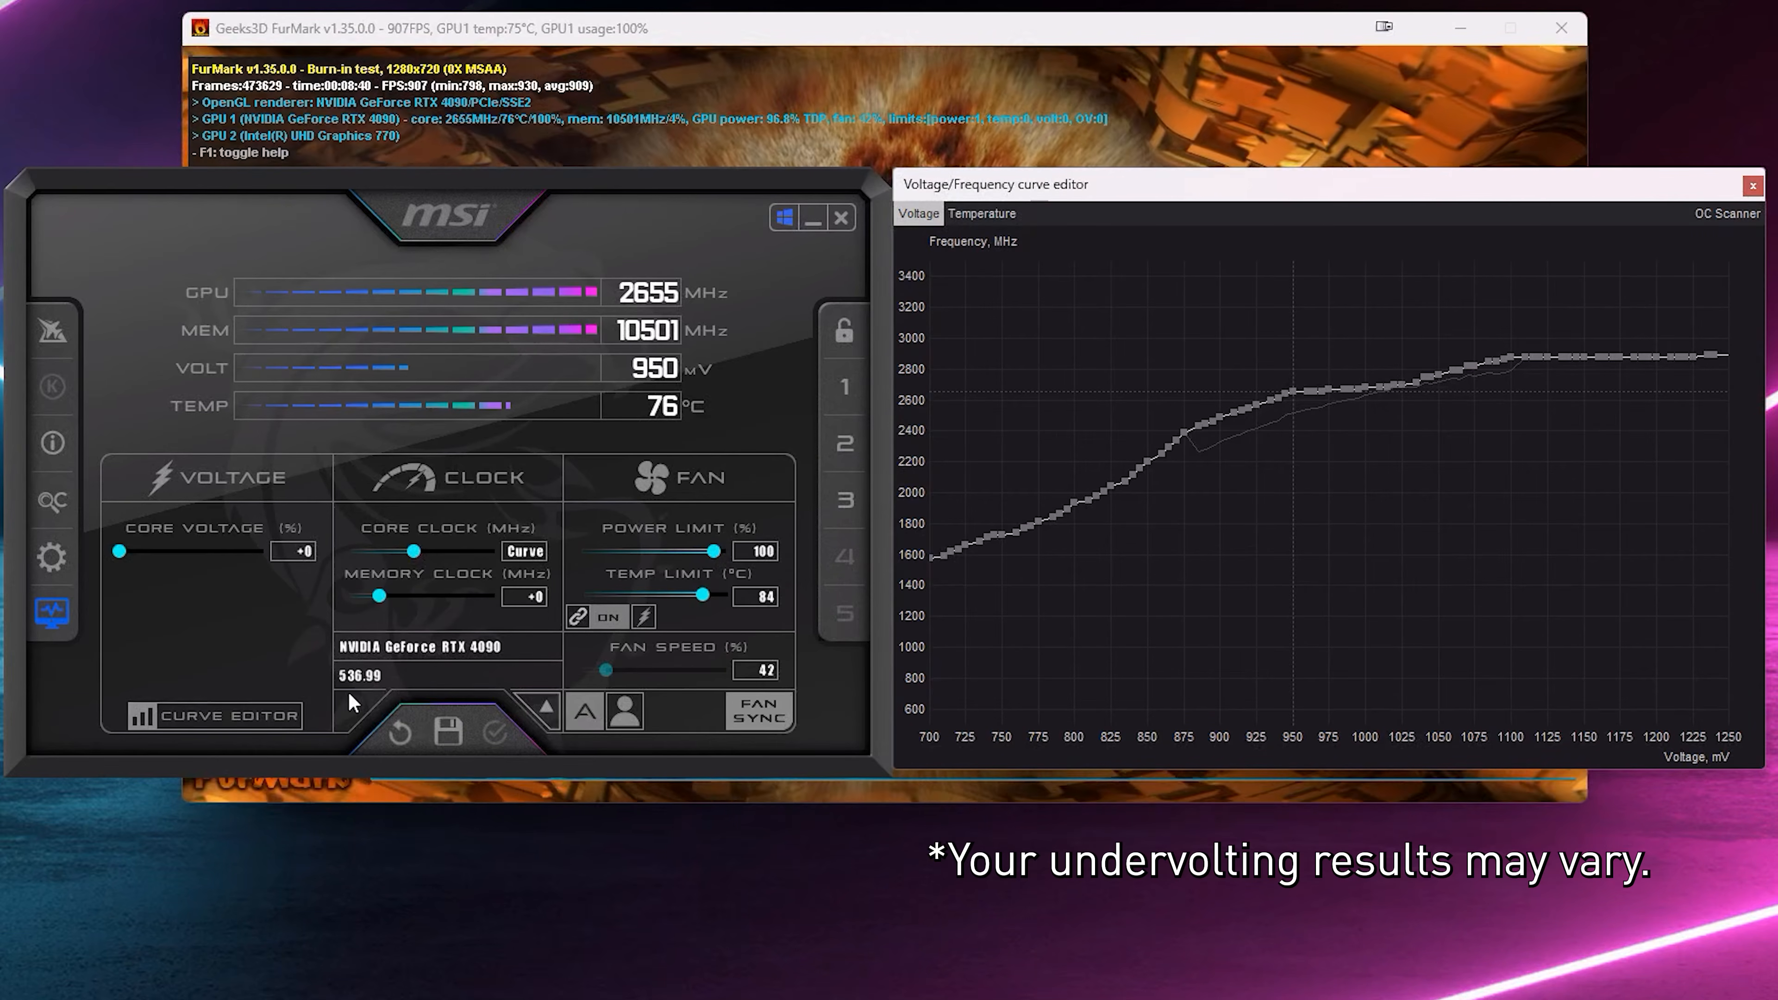
{"action": "left_click_drag", "start_coordinate": [894, 768], "coordinate": [695, 872]}
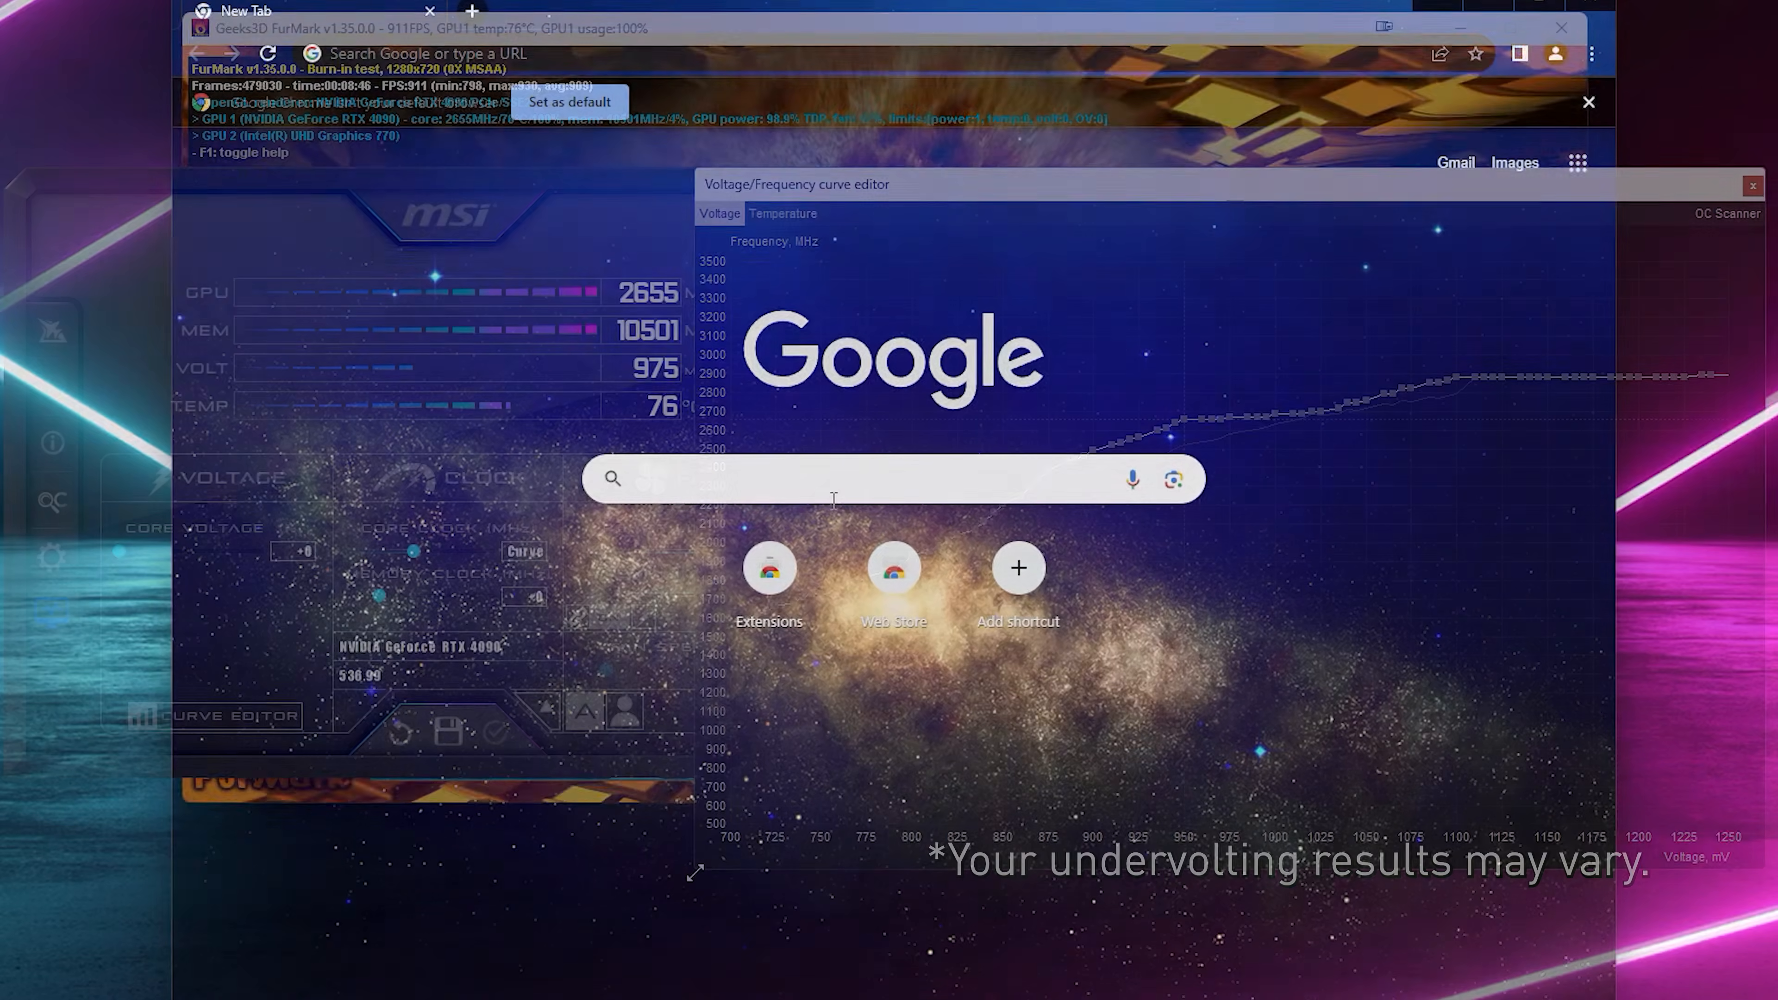
- Switch to Chrome and search Google for "rtx 4090 undervolt settings"
{"action": "left_click", "coordinate": [833, 501]}
{"action": "type", "text": "rtx 4090 undervolt settings"}
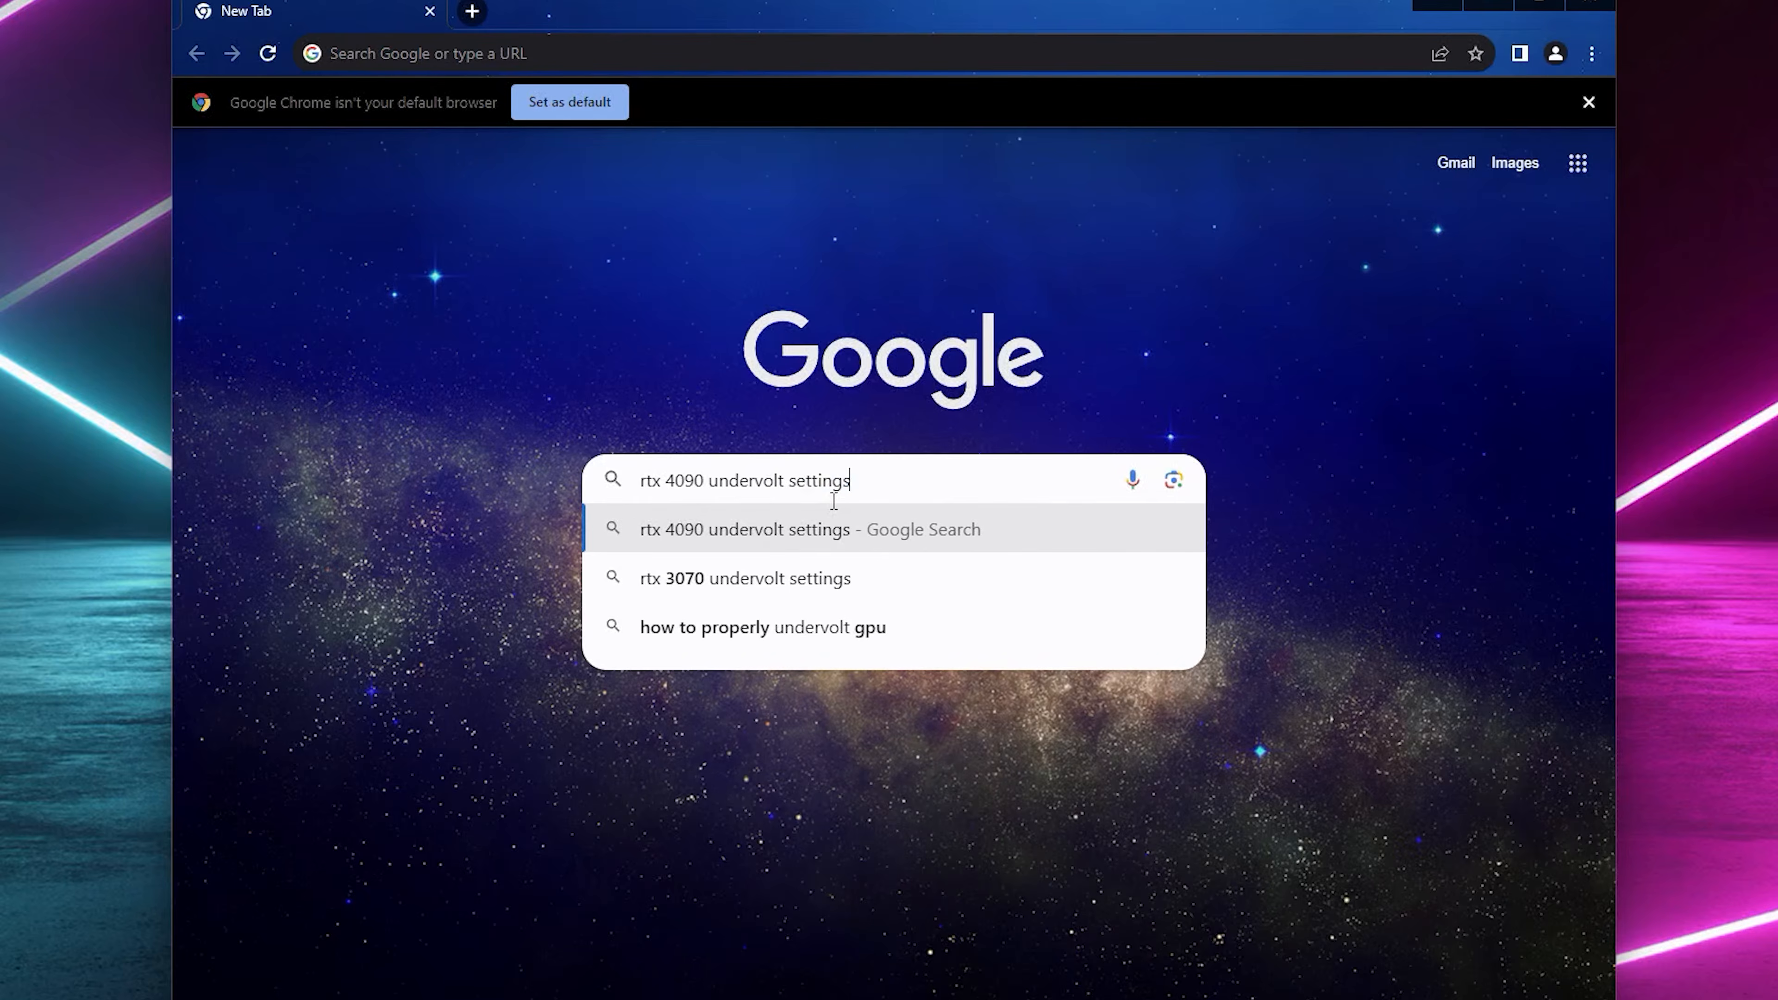
{"action": "key", "text": "Return"}
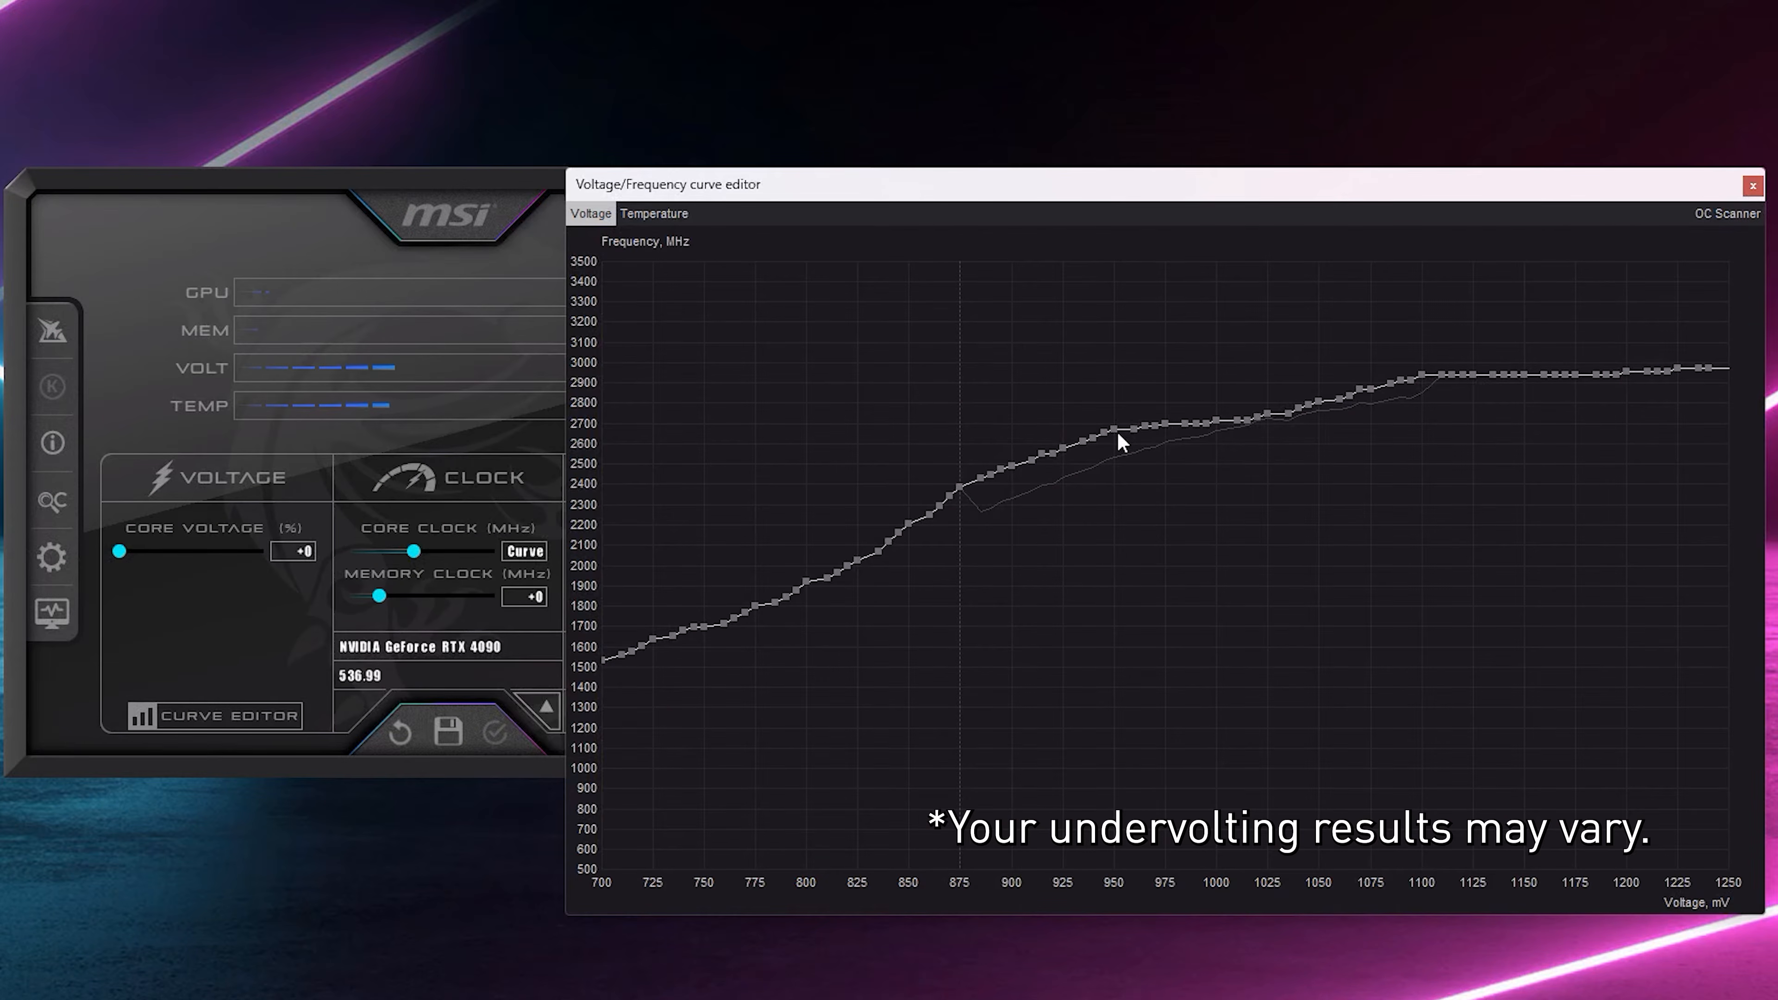
- Lower the whole curve so the 950 mV point sits at 2372 MHz, then raise its low-voltage end to about 1550 MHz
{"action": "left_click_drag", "start_coordinate": [1116, 438], "coordinate": [1119, 492]}
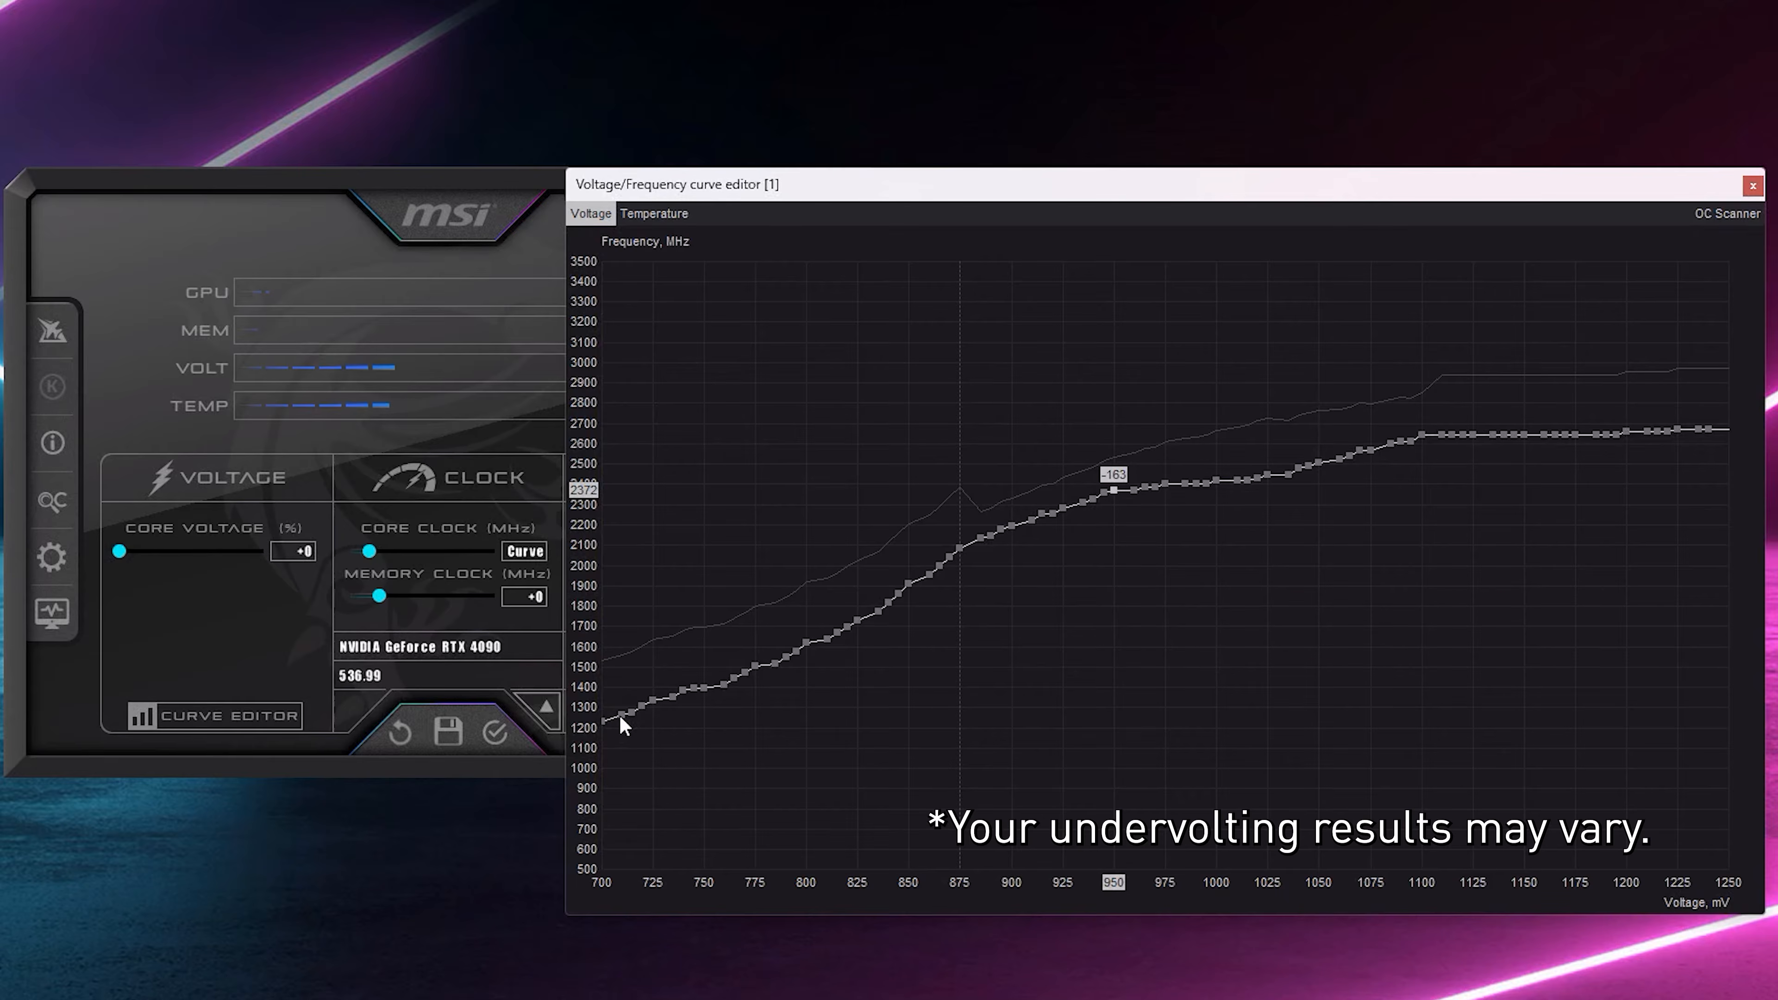
{"action": "left_click_drag", "start_coordinate": [620, 718], "coordinate": [633, 659]}
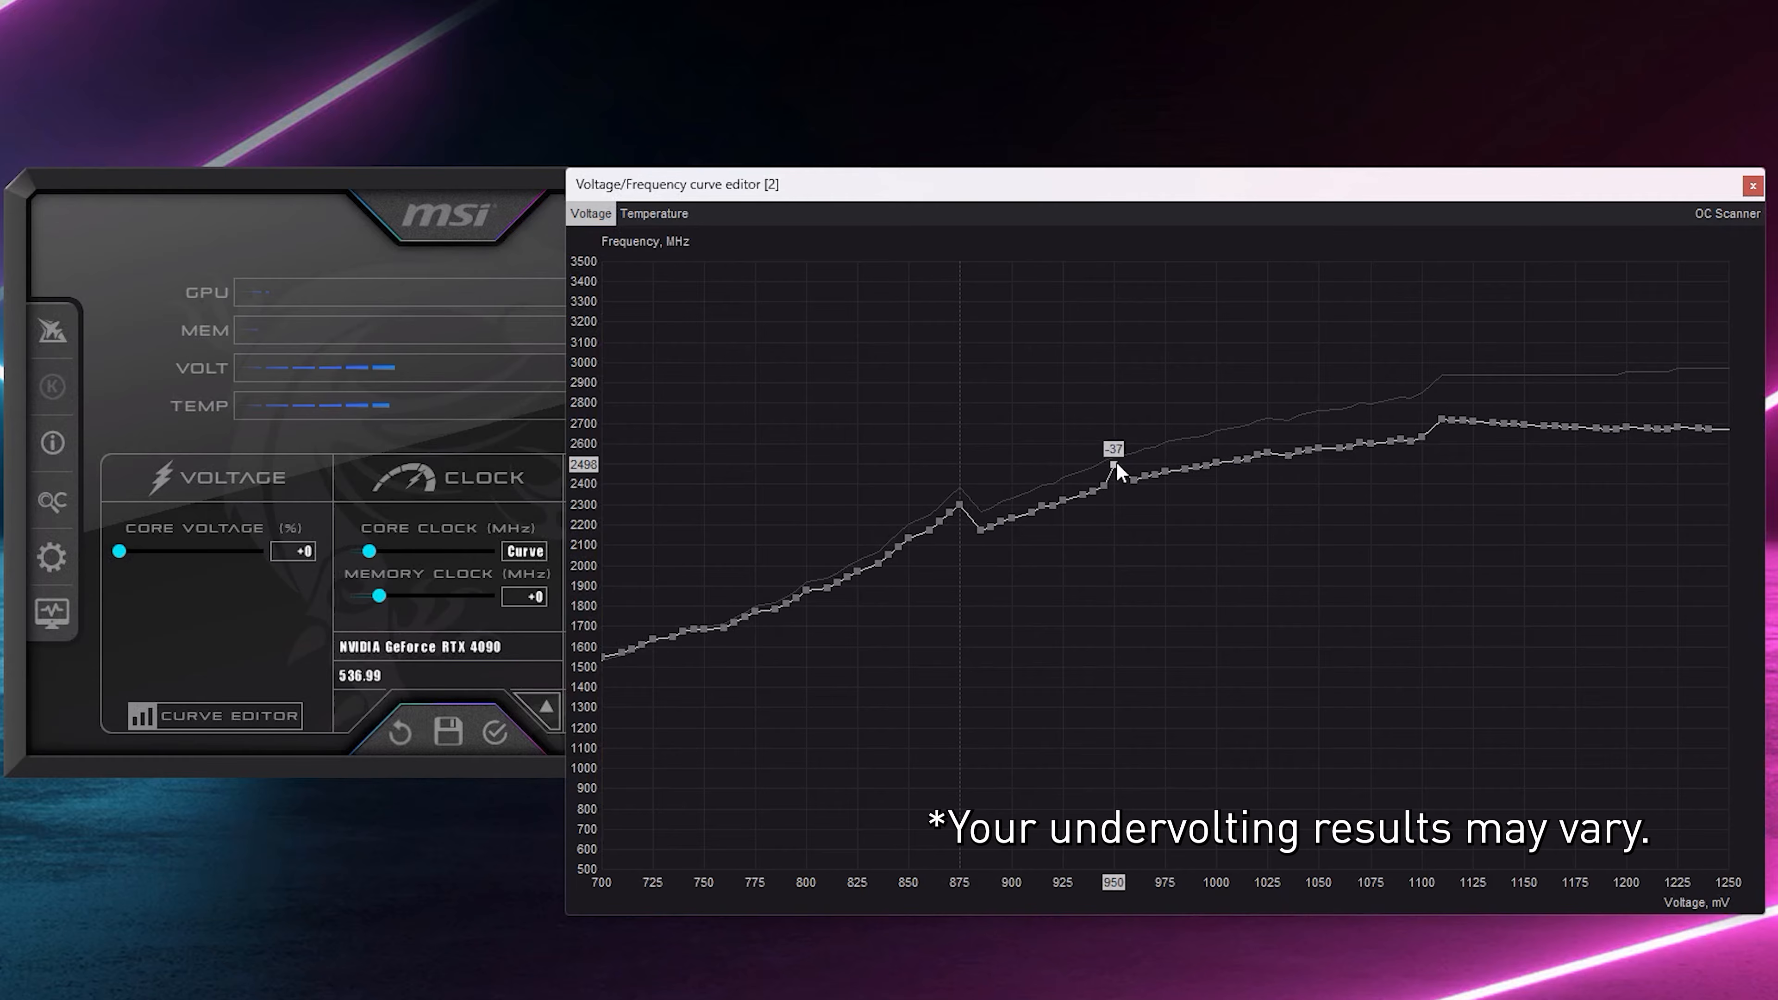
- Raise the 950 mV point to 2793 MHz, flatten all higher-voltage points to that frequency and apply the curve
{"action": "left_click_drag", "start_coordinate": [1121, 425], "coordinate": [1114, 406]}
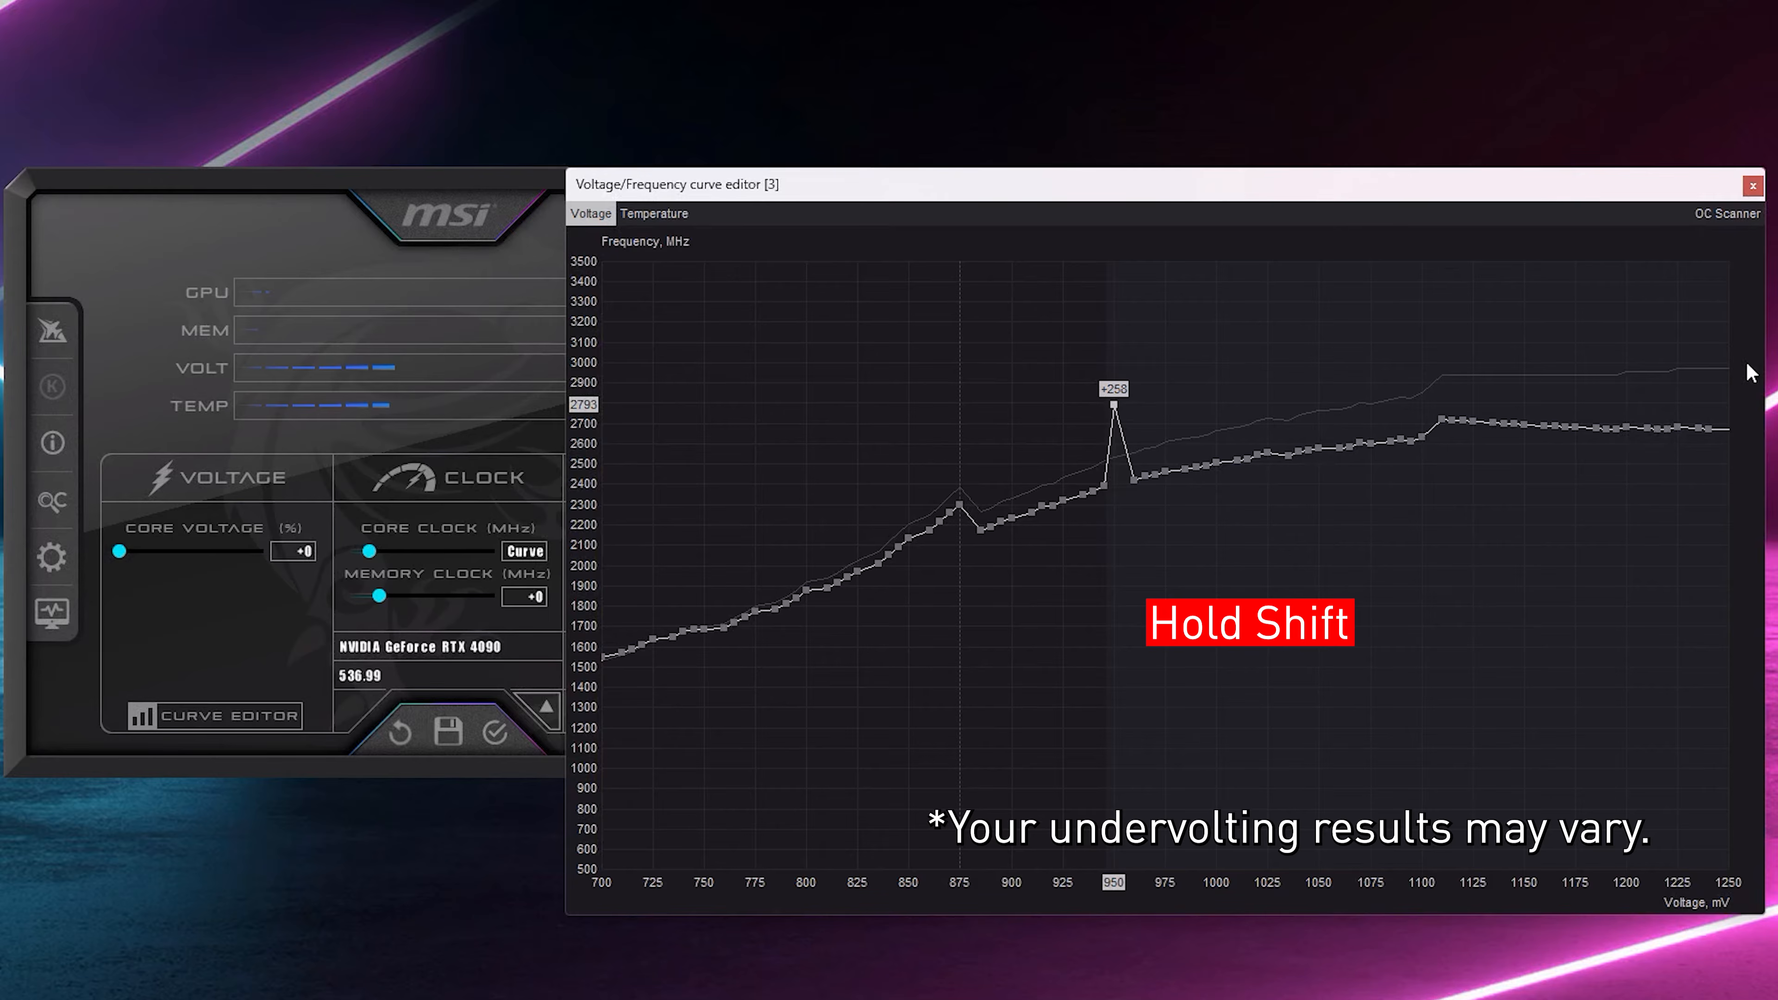
{"action": "key", "text": "shift+Return"}
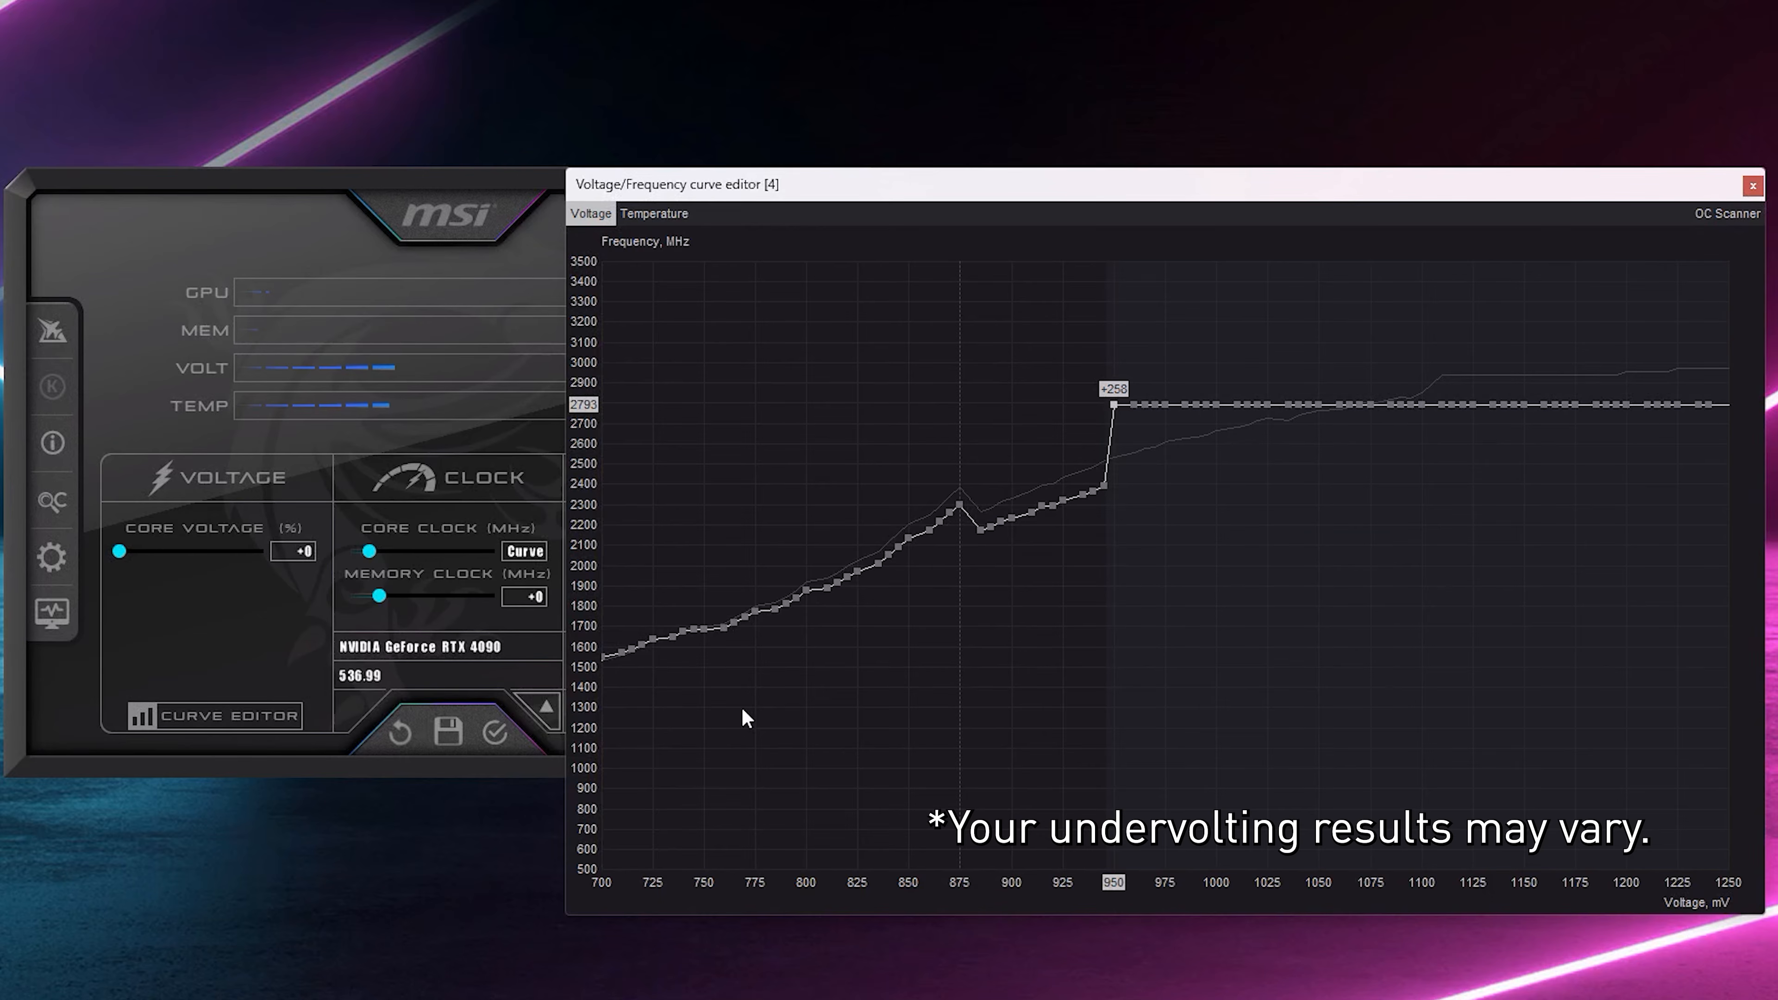
{"action": "left_click", "coordinate": [501, 738]}
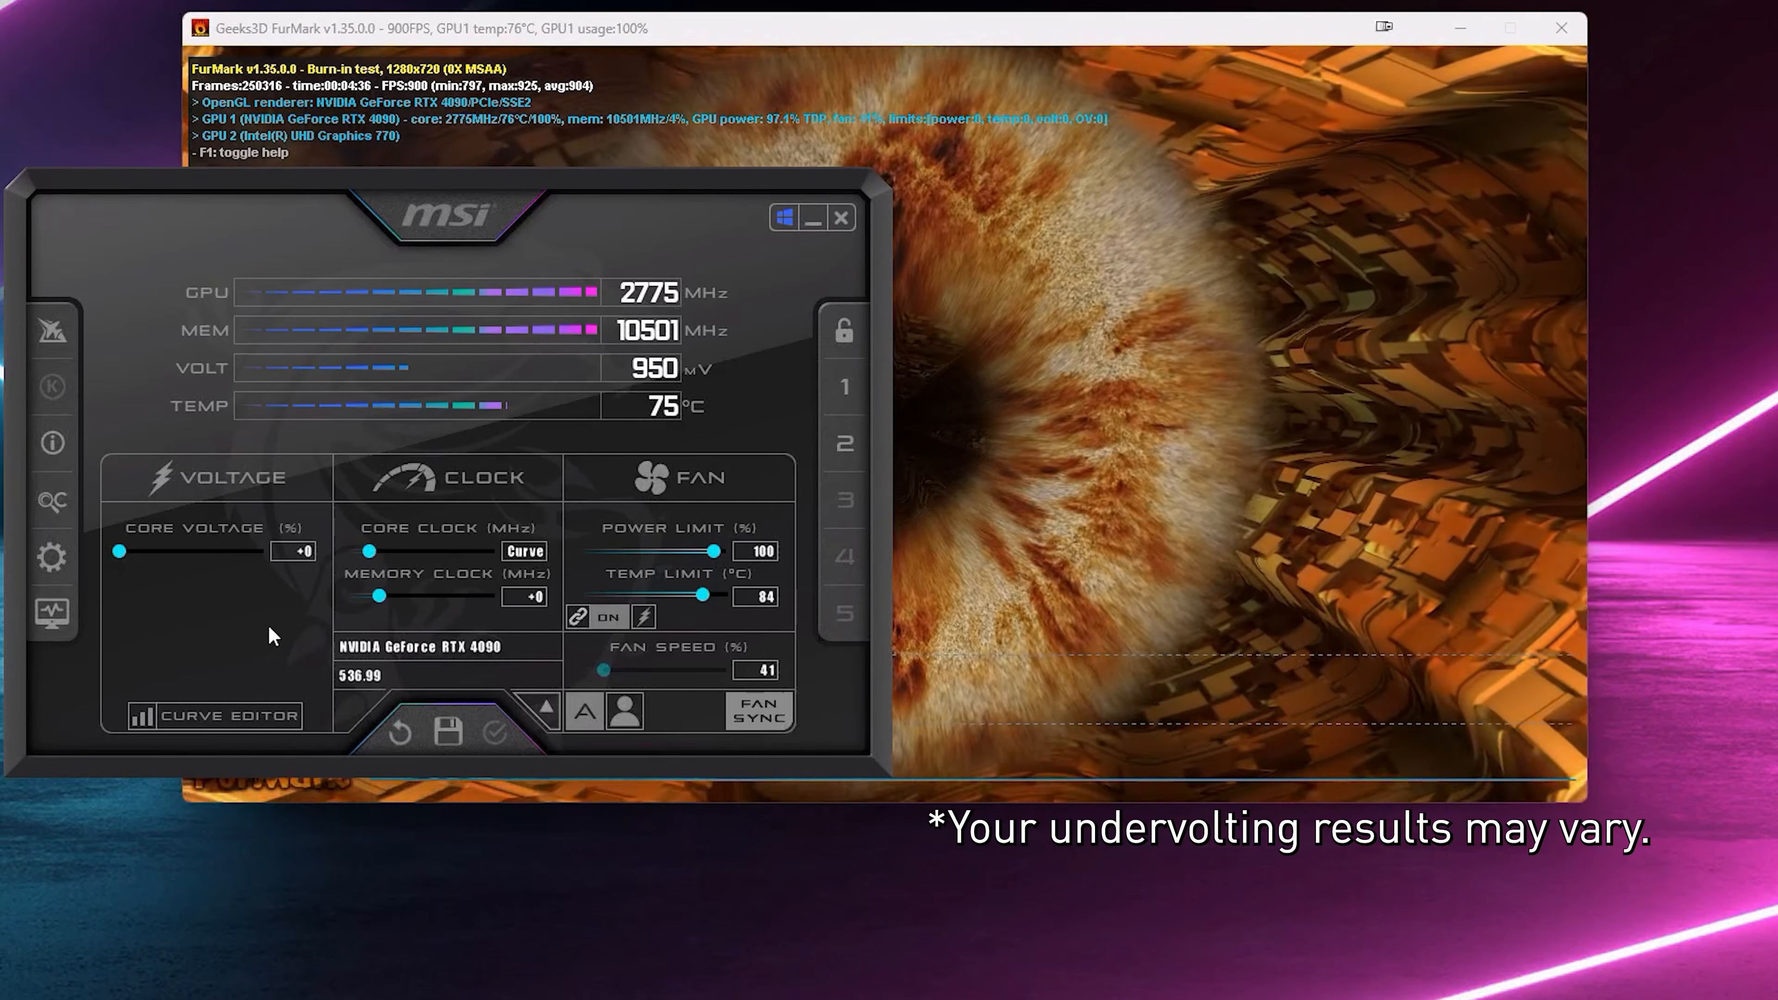
- Set the memory clock offset to +50 MHz and apply it
{"action": "left_click", "coordinate": [533, 597]}
{"action": "type", "text": "50"}
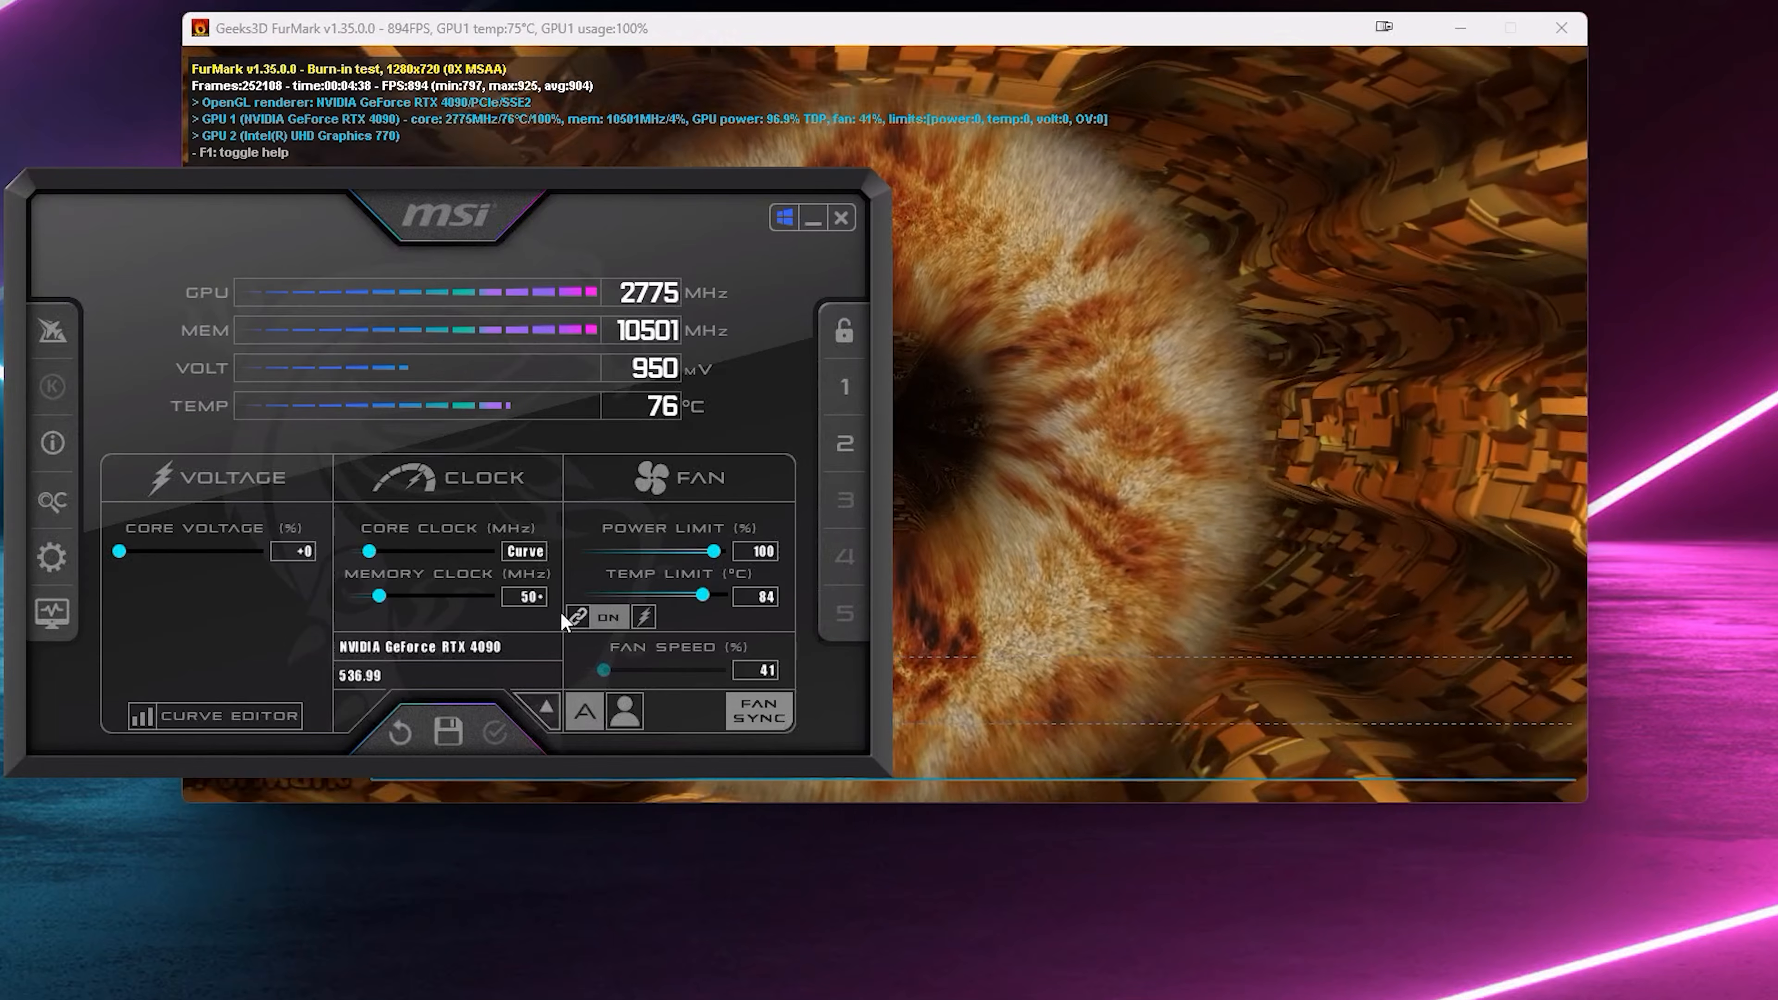
{"action": "key", "text": "Return"}
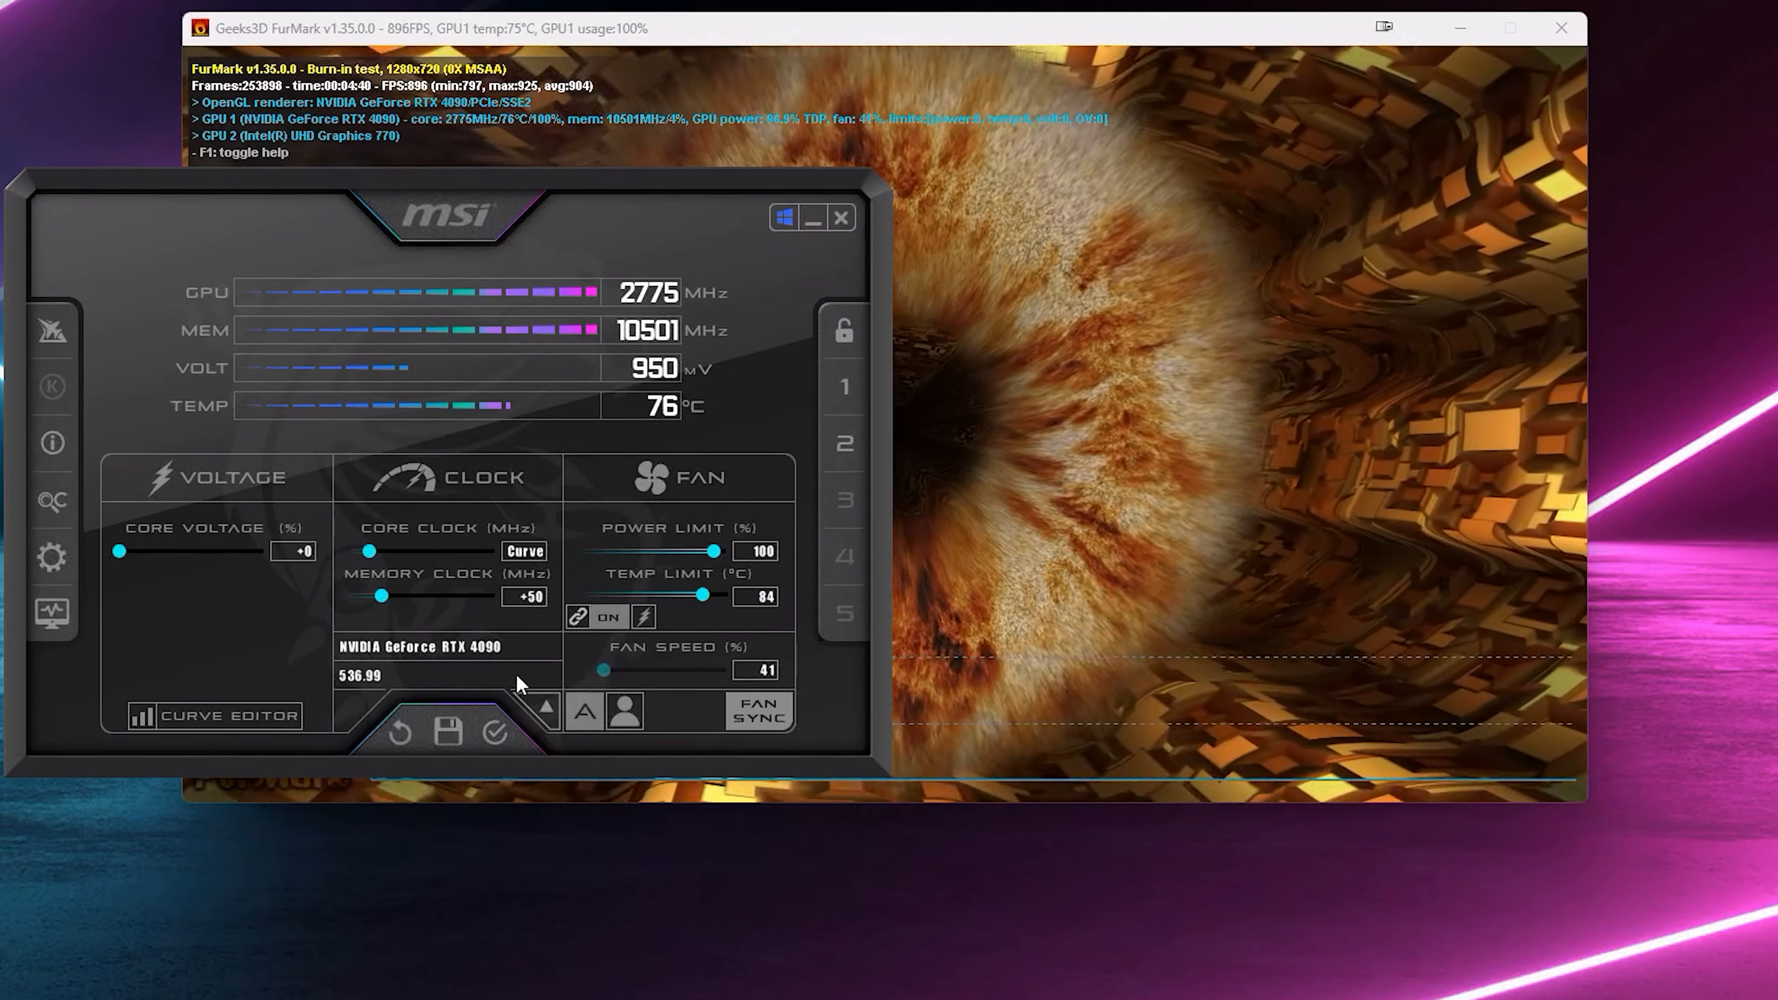
{"action": "left_click", "coordinate": [495, 732]}
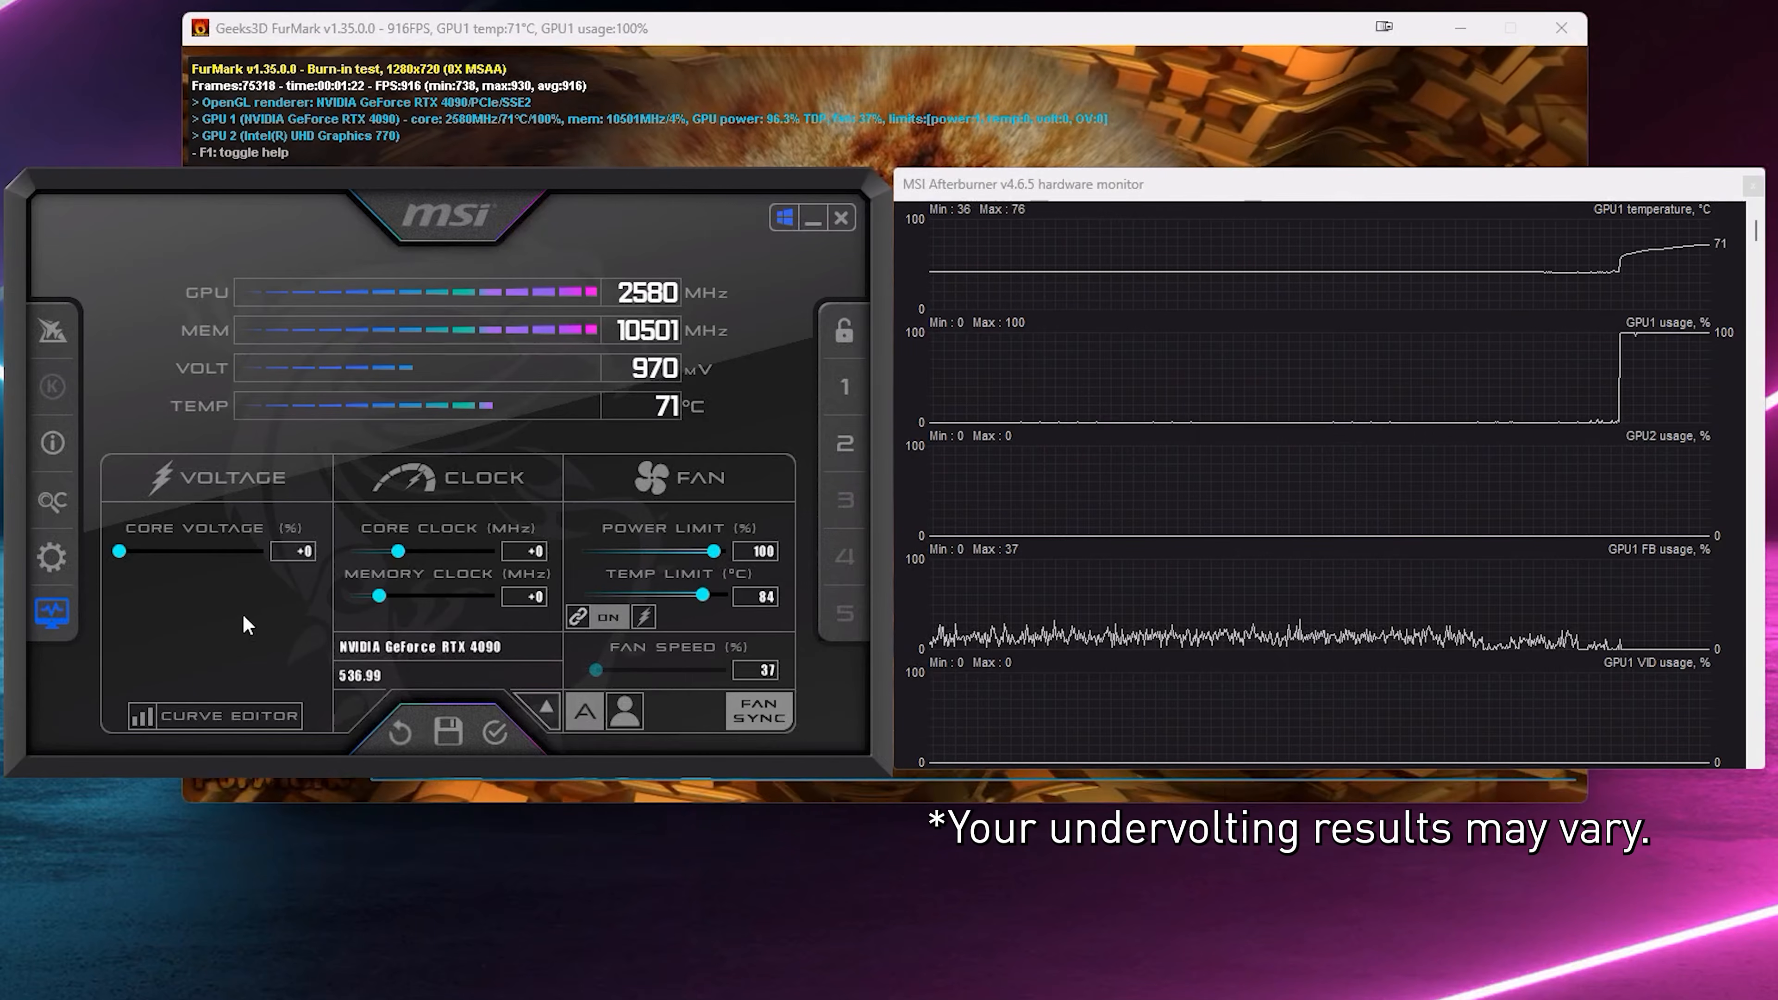
- Limit the card's power with the main power limit setting at 70% and apply it
{"action": "left_click", "coordinate": [756, 551]}
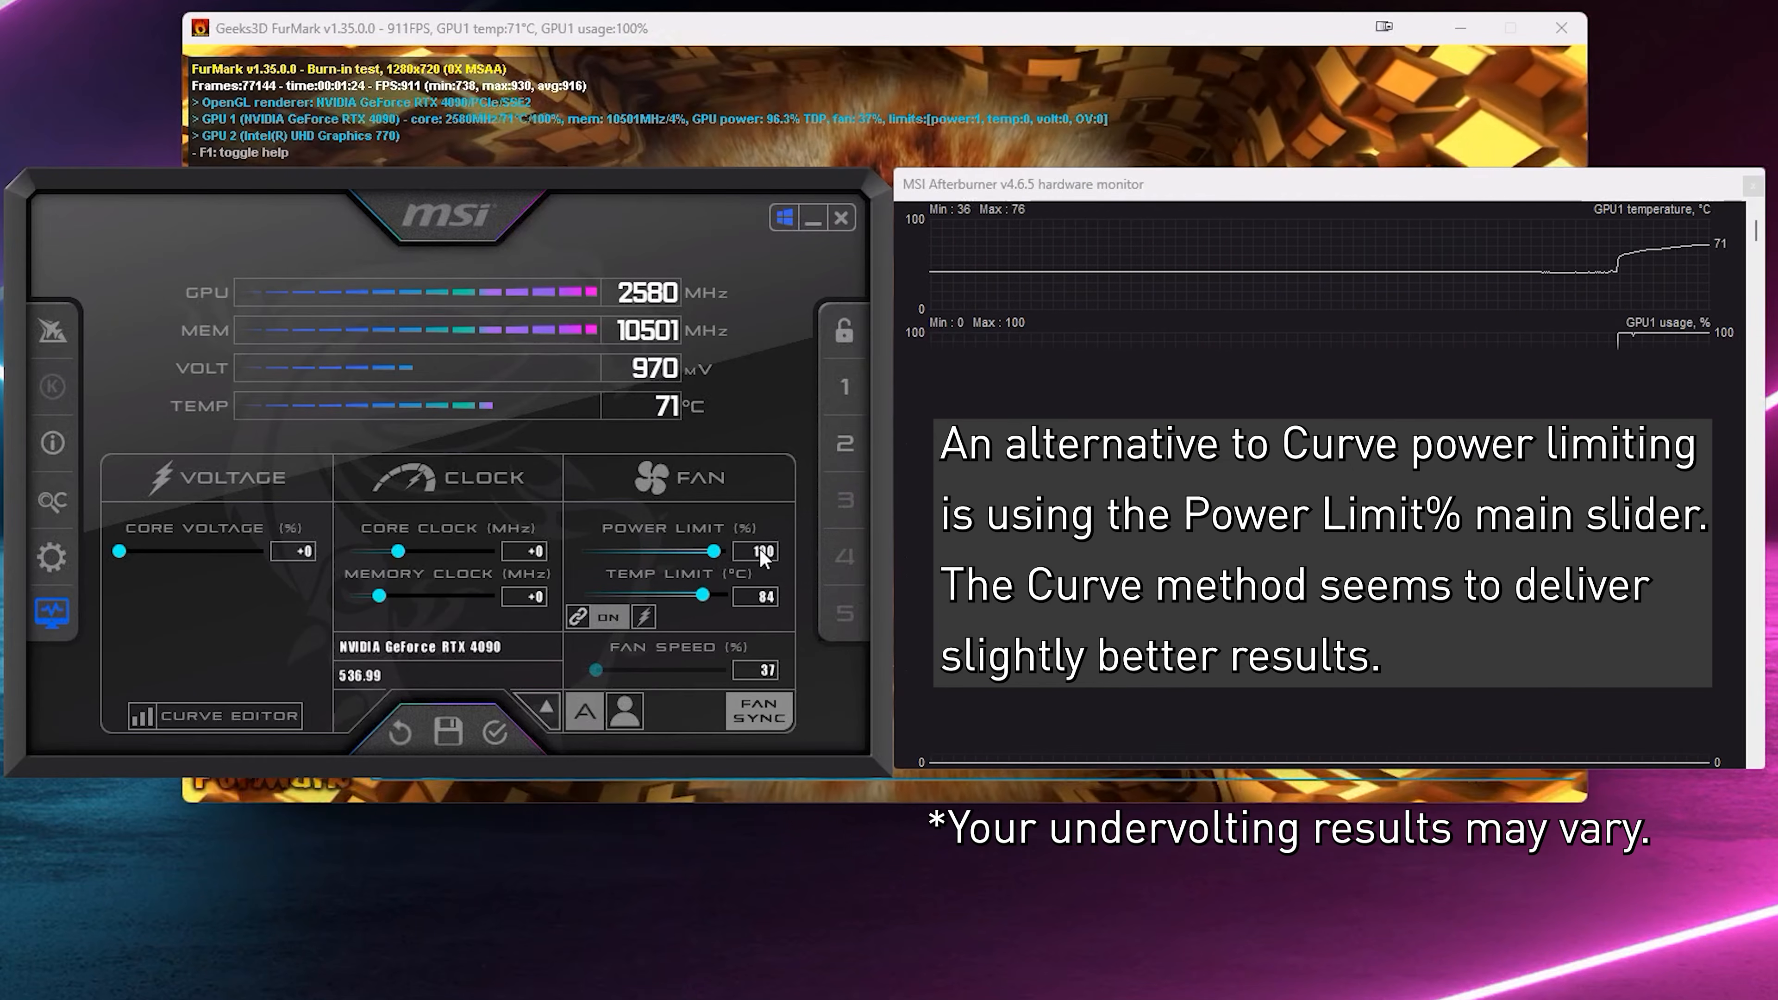
{"action": "type", "text": "70"}
{"action": "key", "text": "Return"}
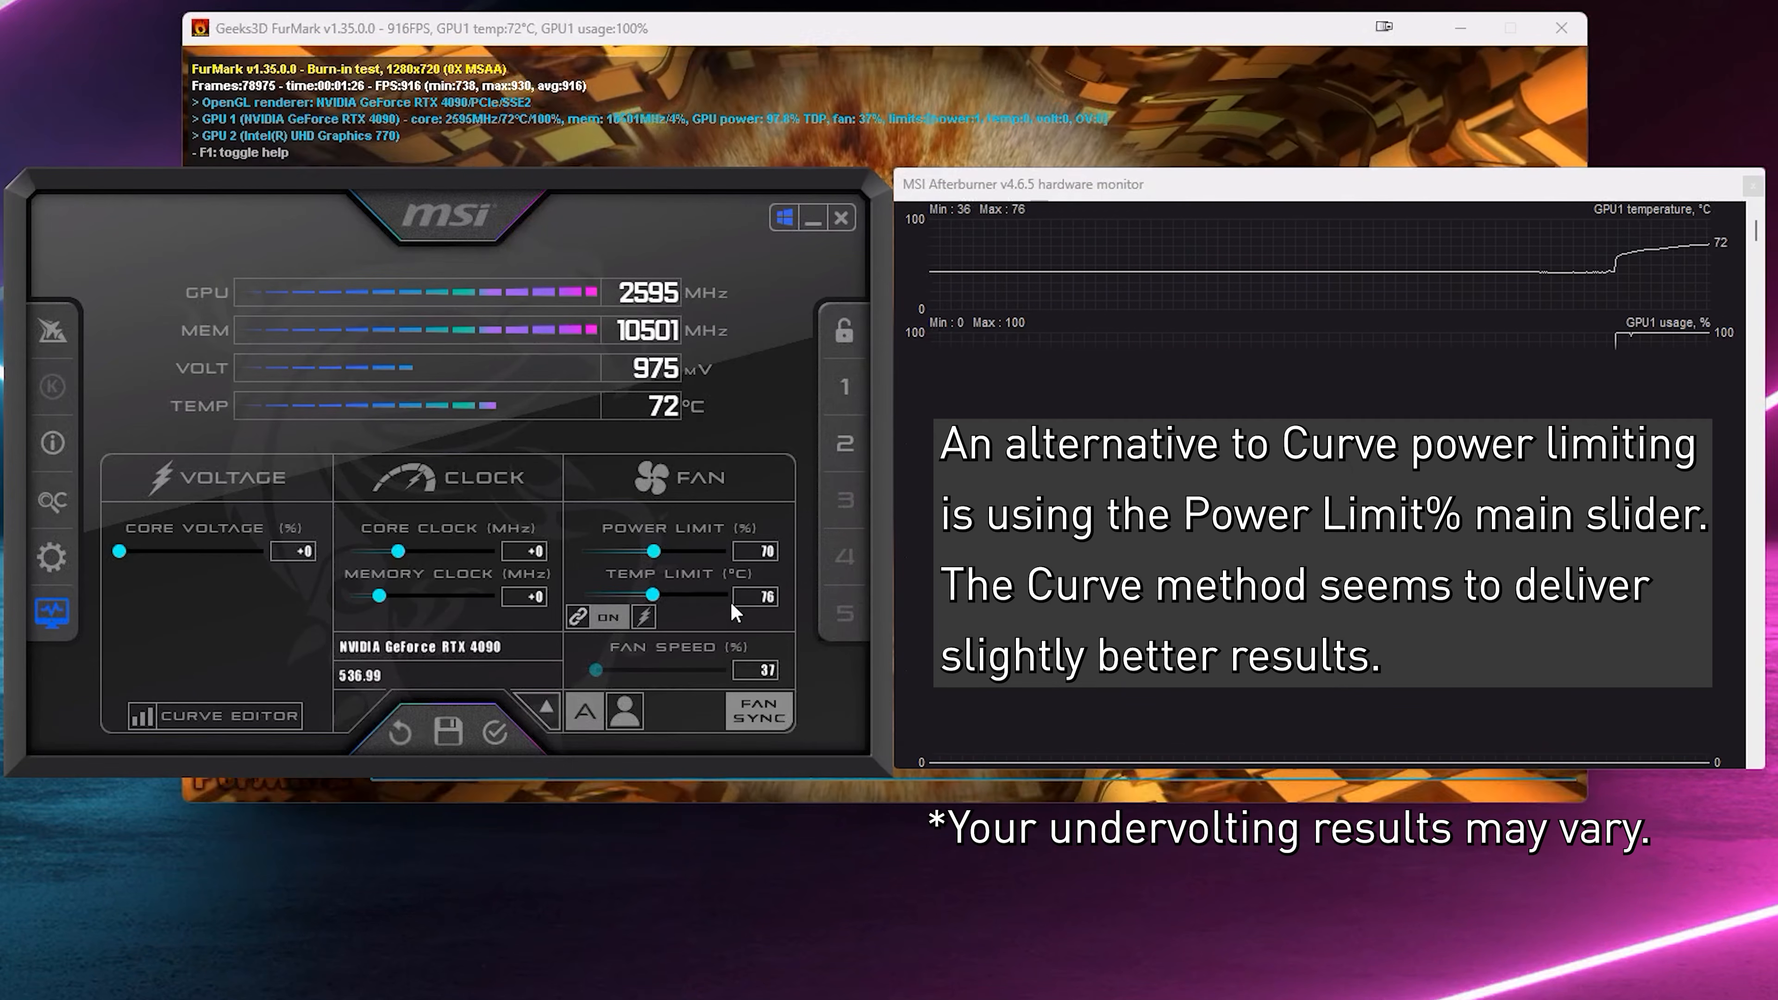
{"action": "left_click", "coordinate": [495, 733]}
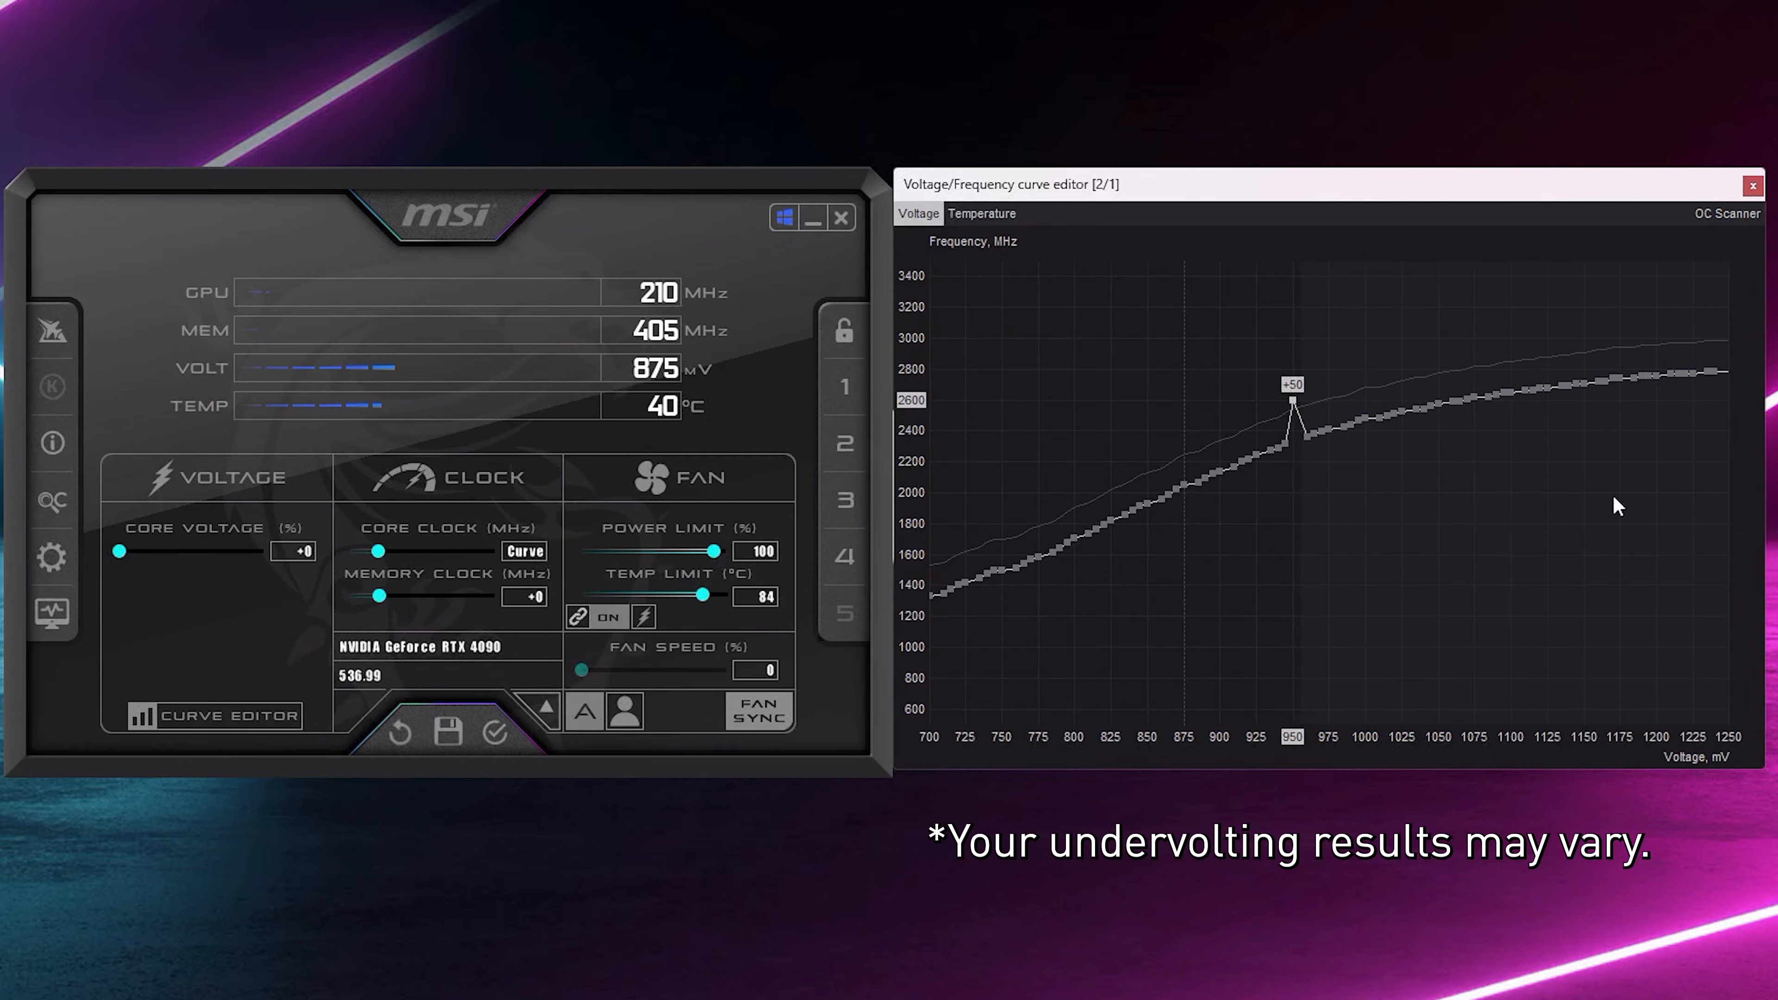
- Flatten the curve to 2600 MHz for all points above 950 mV
{"action": "key", "text": "shift+Return"}
{"action": "key", "text": "shift+Return"}
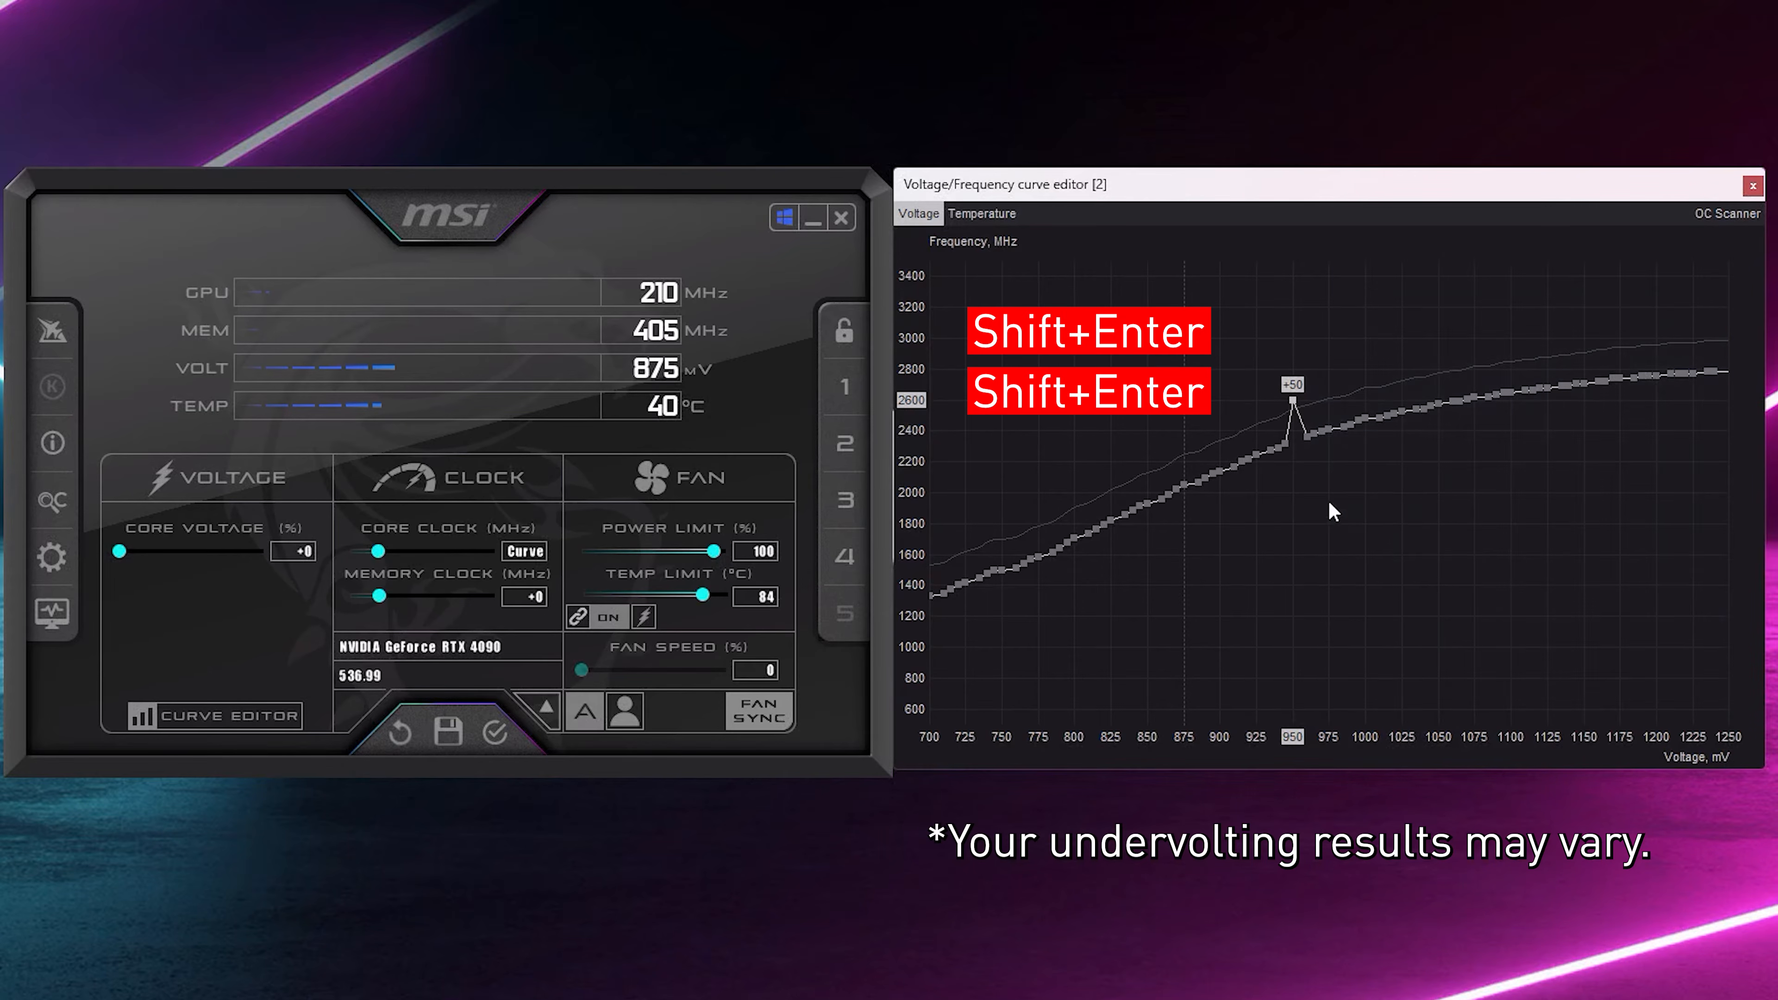
{"action": "key", "text": "shift+Return"}
{"action": "key", "text": "shift+Return"}
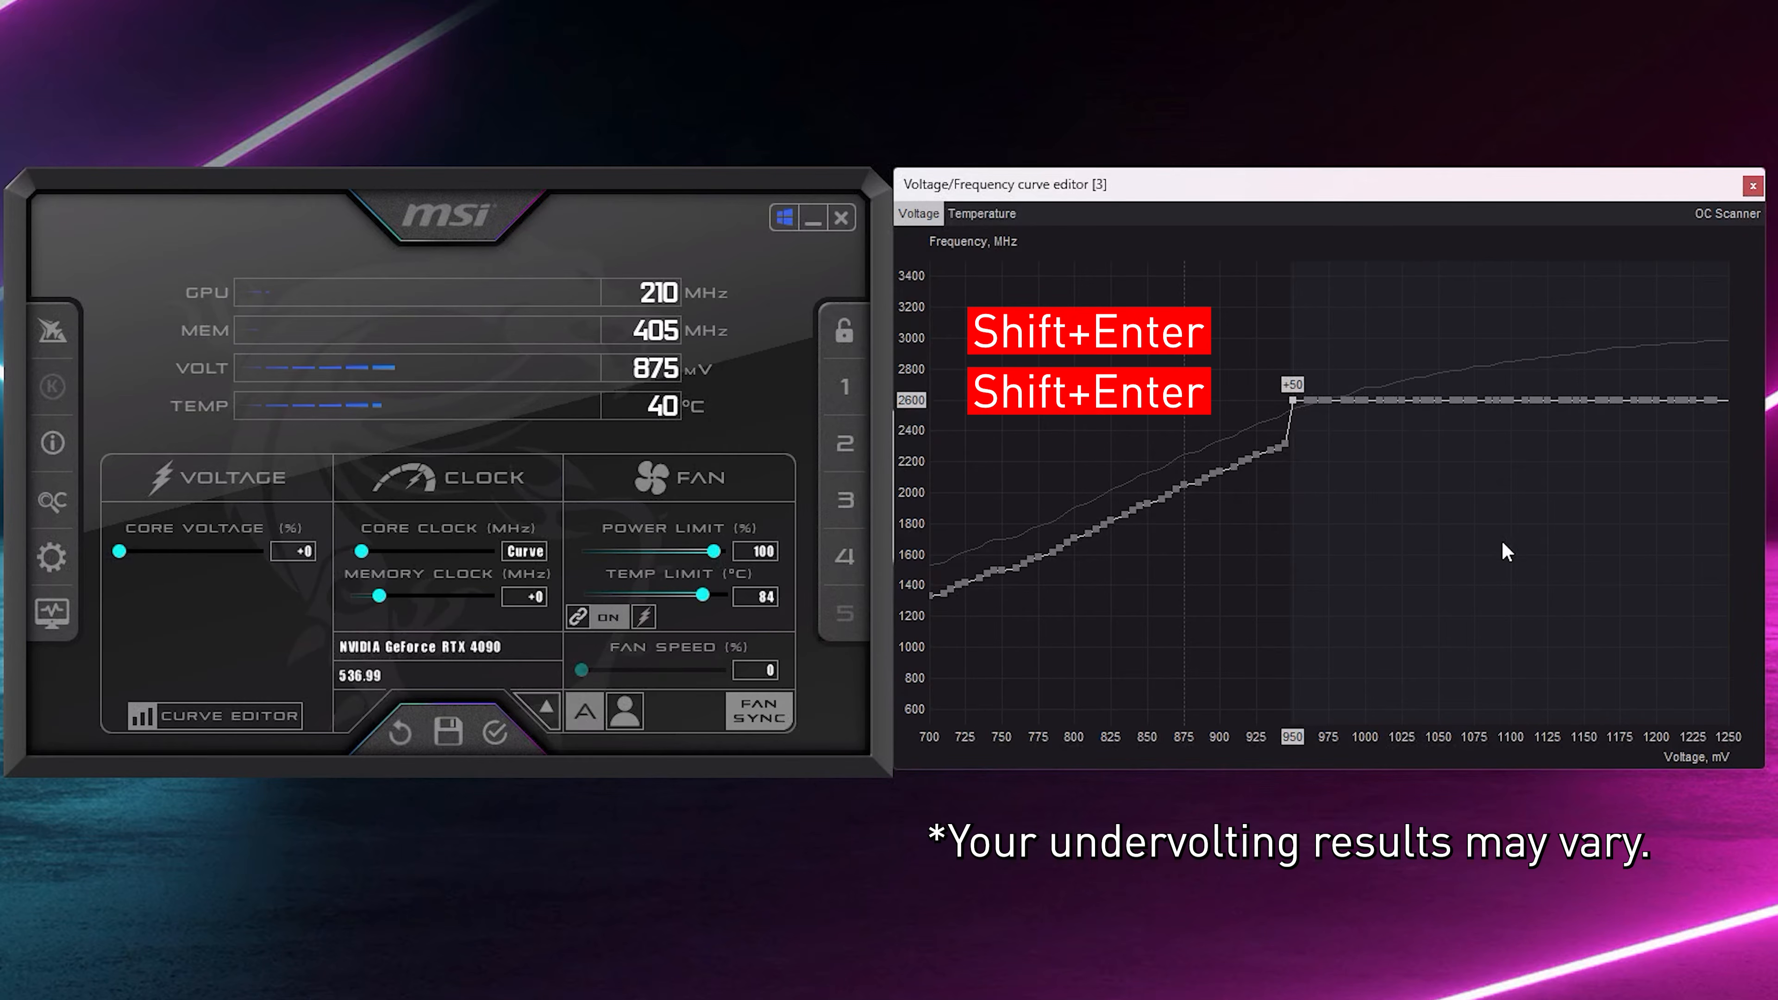
- Reset the curve to default and nudge the frequency of the 950 mV point upward in repeated increments
{"action": "key", "text": "ctrl+d"}
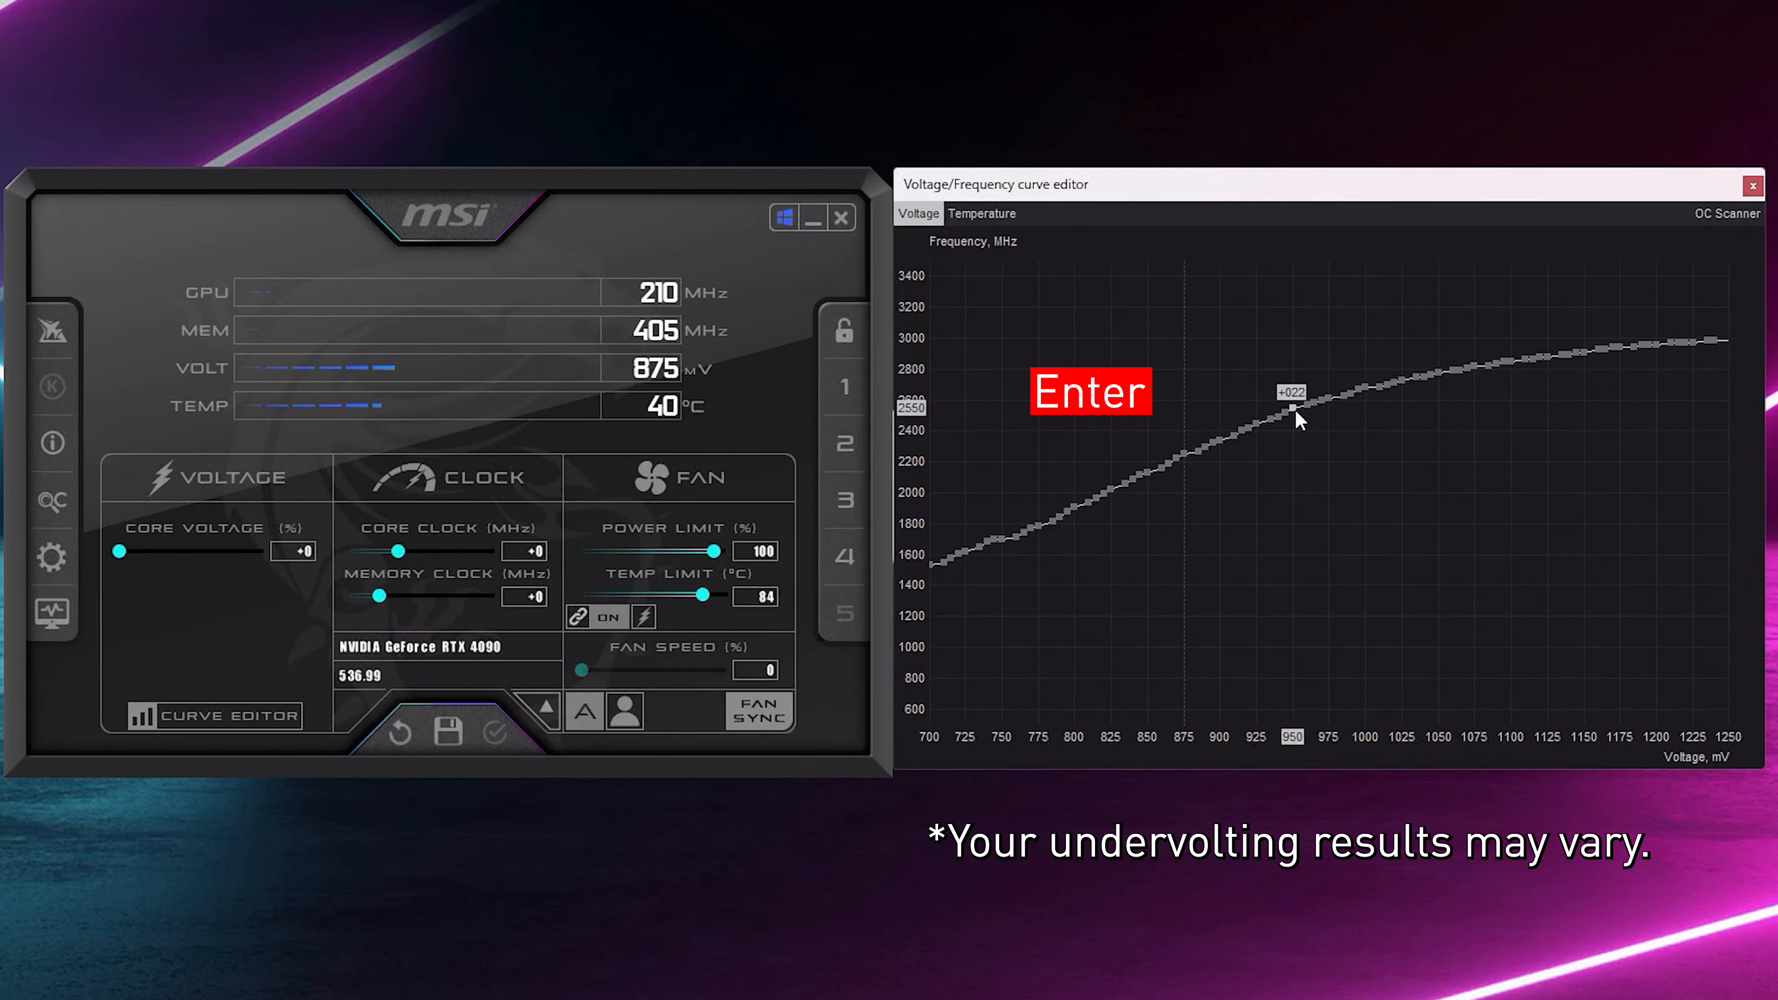
{"action": "key", "text": "Return"}
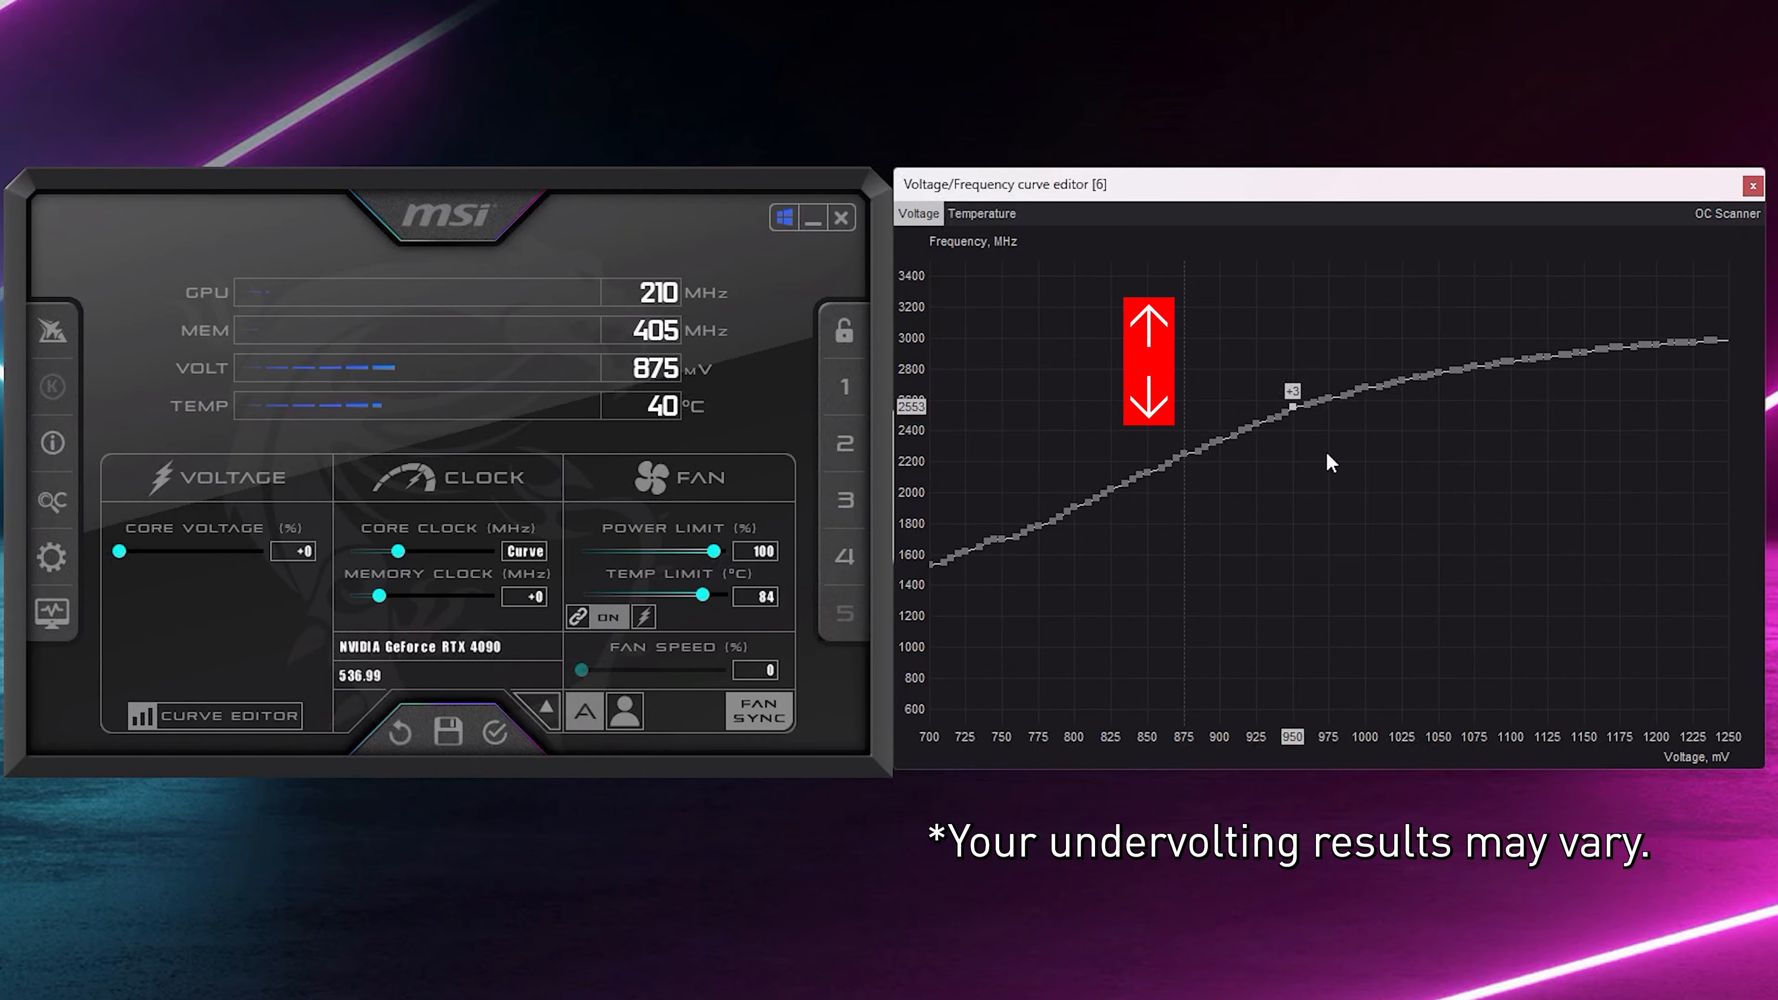
{"action": "key", "text": "ctrl+Up"}
{"action": "key", "text": "ctrl+Up"}
{"action": "key", "text": "ctrl+Up"}
{"action": "key", "text": "ctrl+Up"}
{"action": "key", "text": "ctrl+Up"}
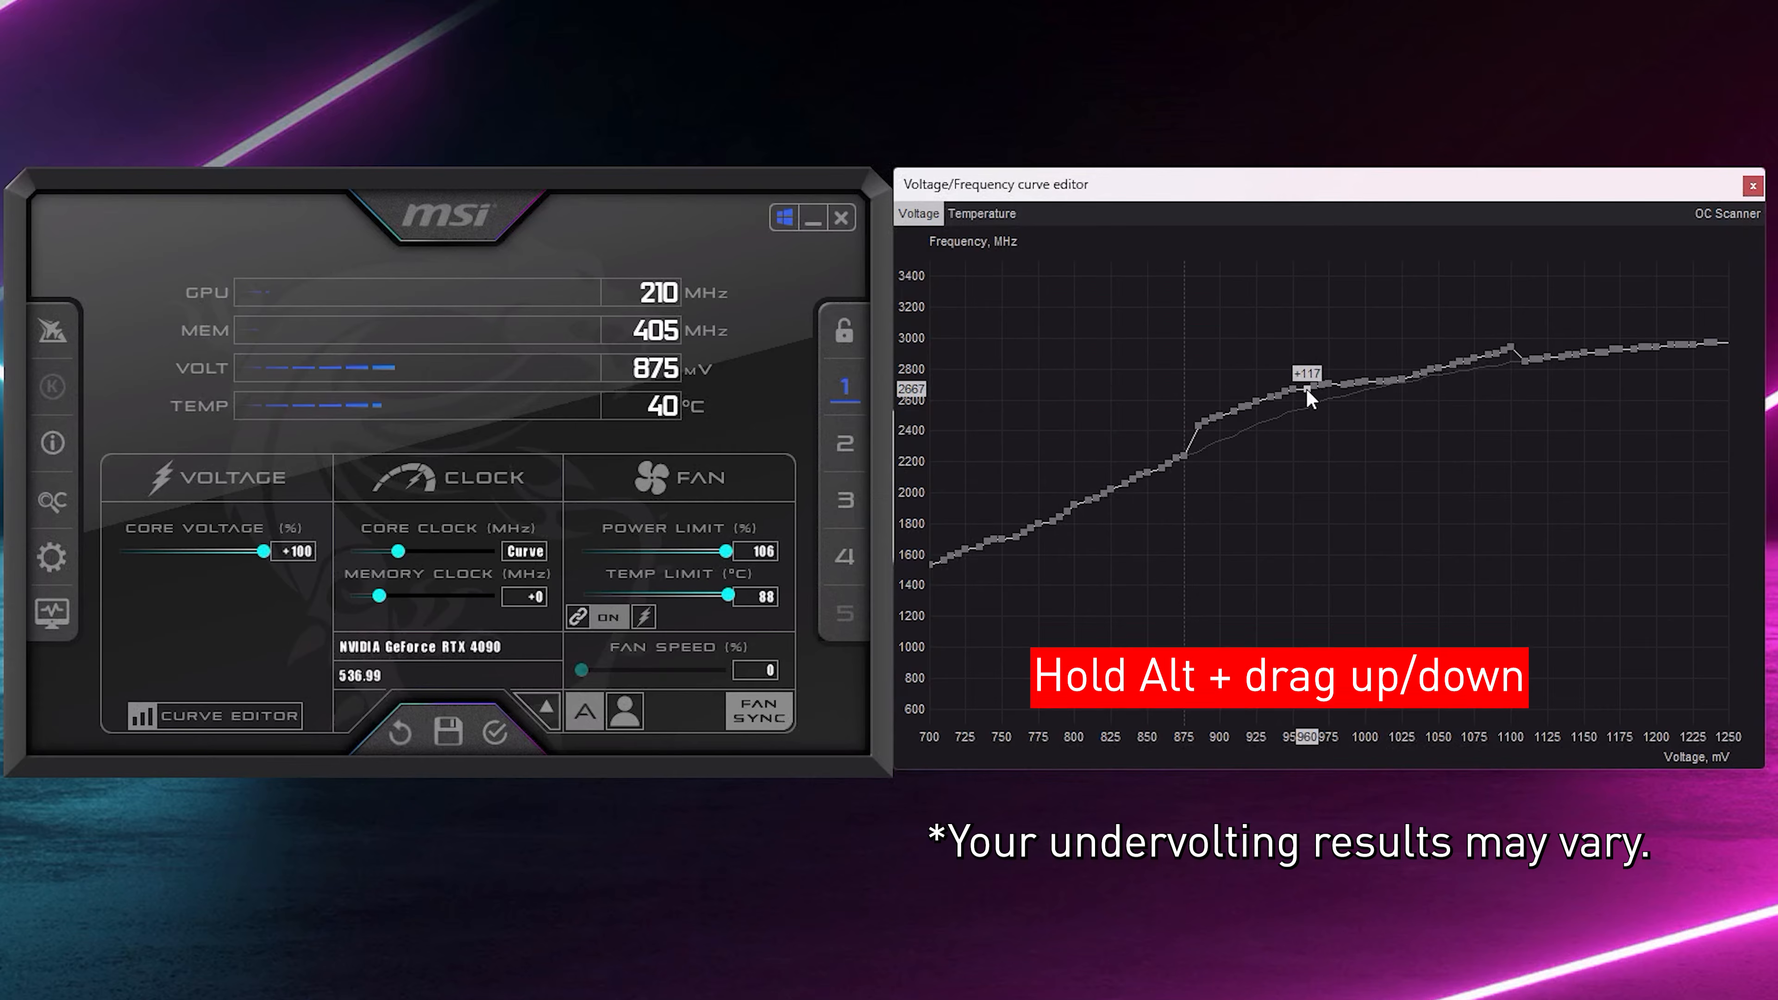
- Shift the whole curve so the 960 mV point sits at 2535 MHz, then adjust its low-voltage and high-voltage ends
{"action": "left_click_drag", "start_coordinate": [1306, 389], "coordinate": [1345, 405]}
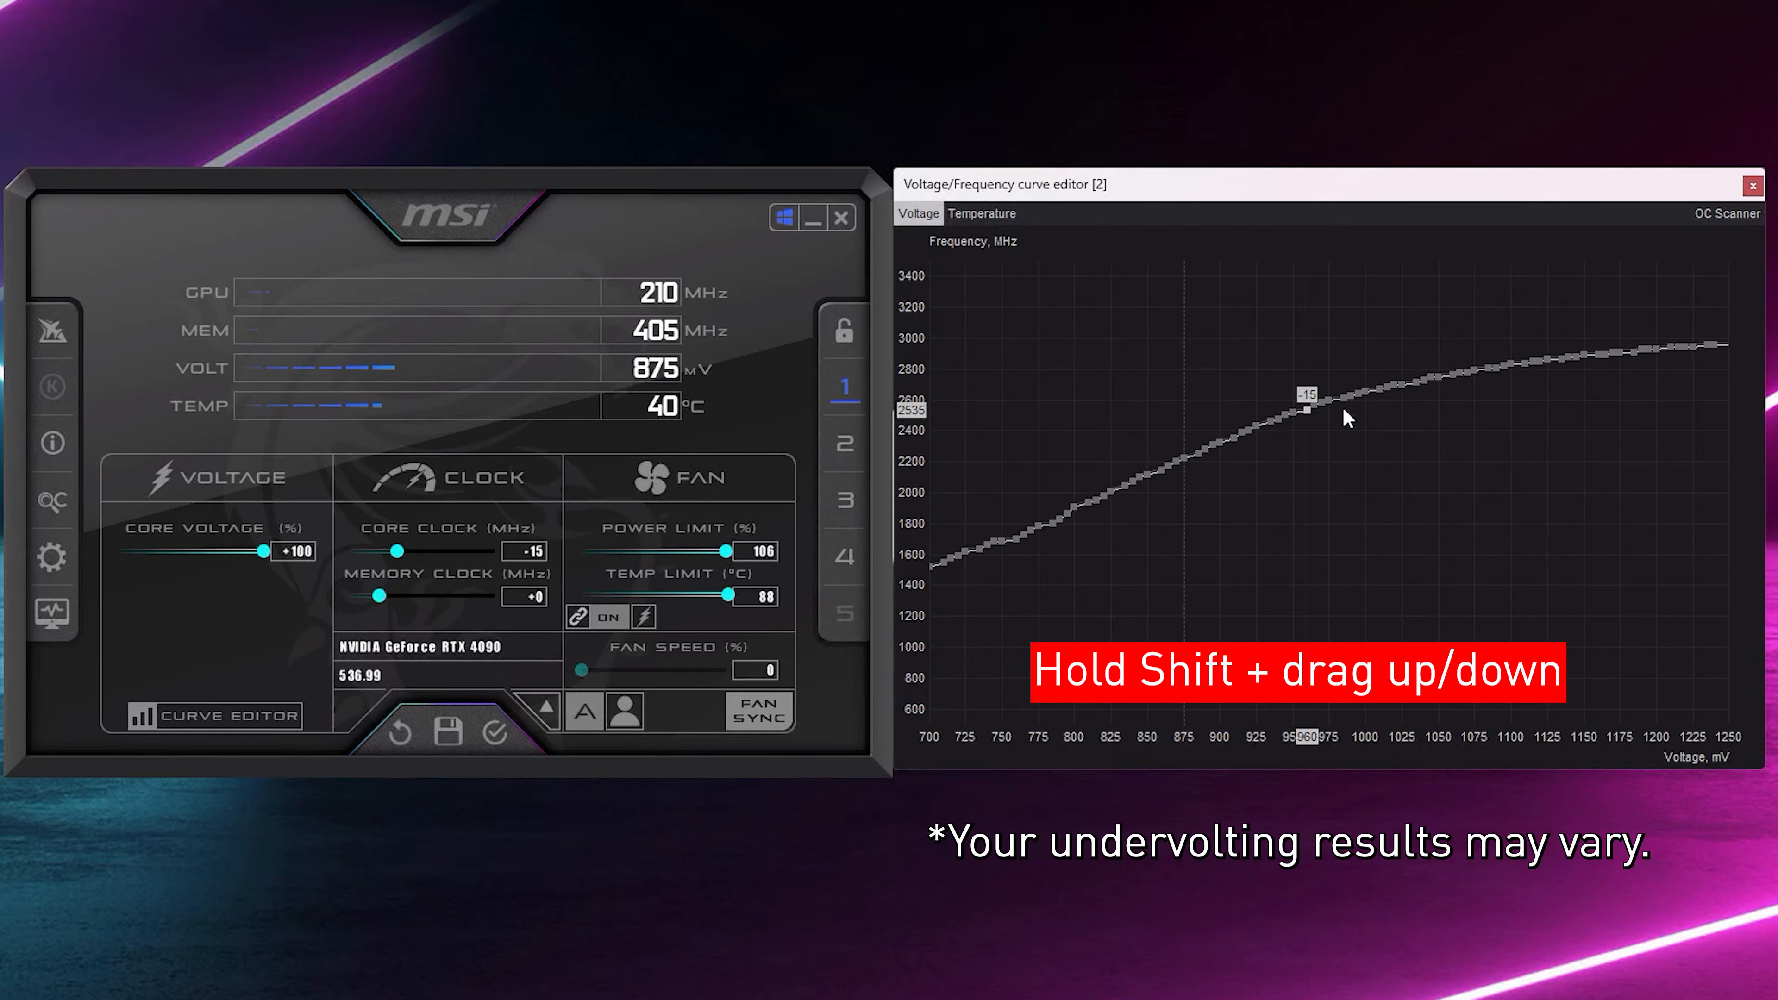
{"action": "left_click_drag", "start_coordinate": [1028, 530], "coordinate": [1083, 578]}
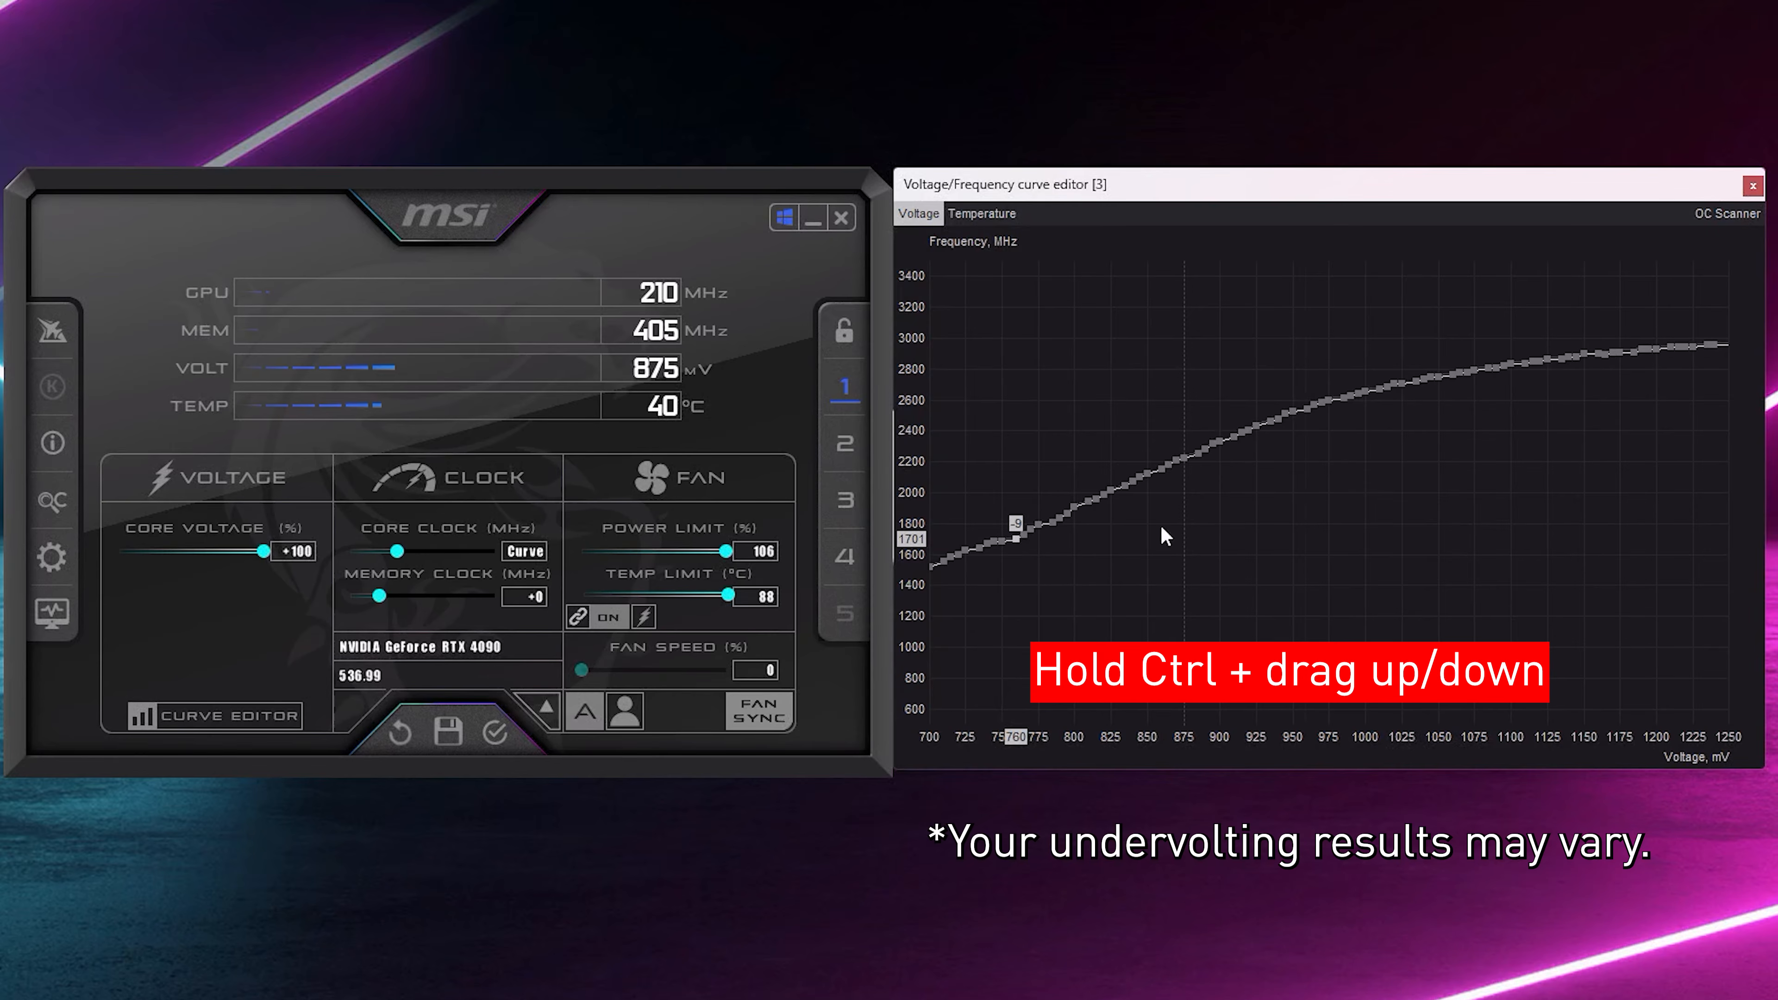
{"action": "mouse_move", "coordinate": [1652, 347]}
{"action": "left_mouse_down"}
{"action": "mouse_move", "coordinate": [1645, 399]}
{"action": "mouse_move", "coordinate": [1665, 346]}
{"action": "left_mouse_up"}
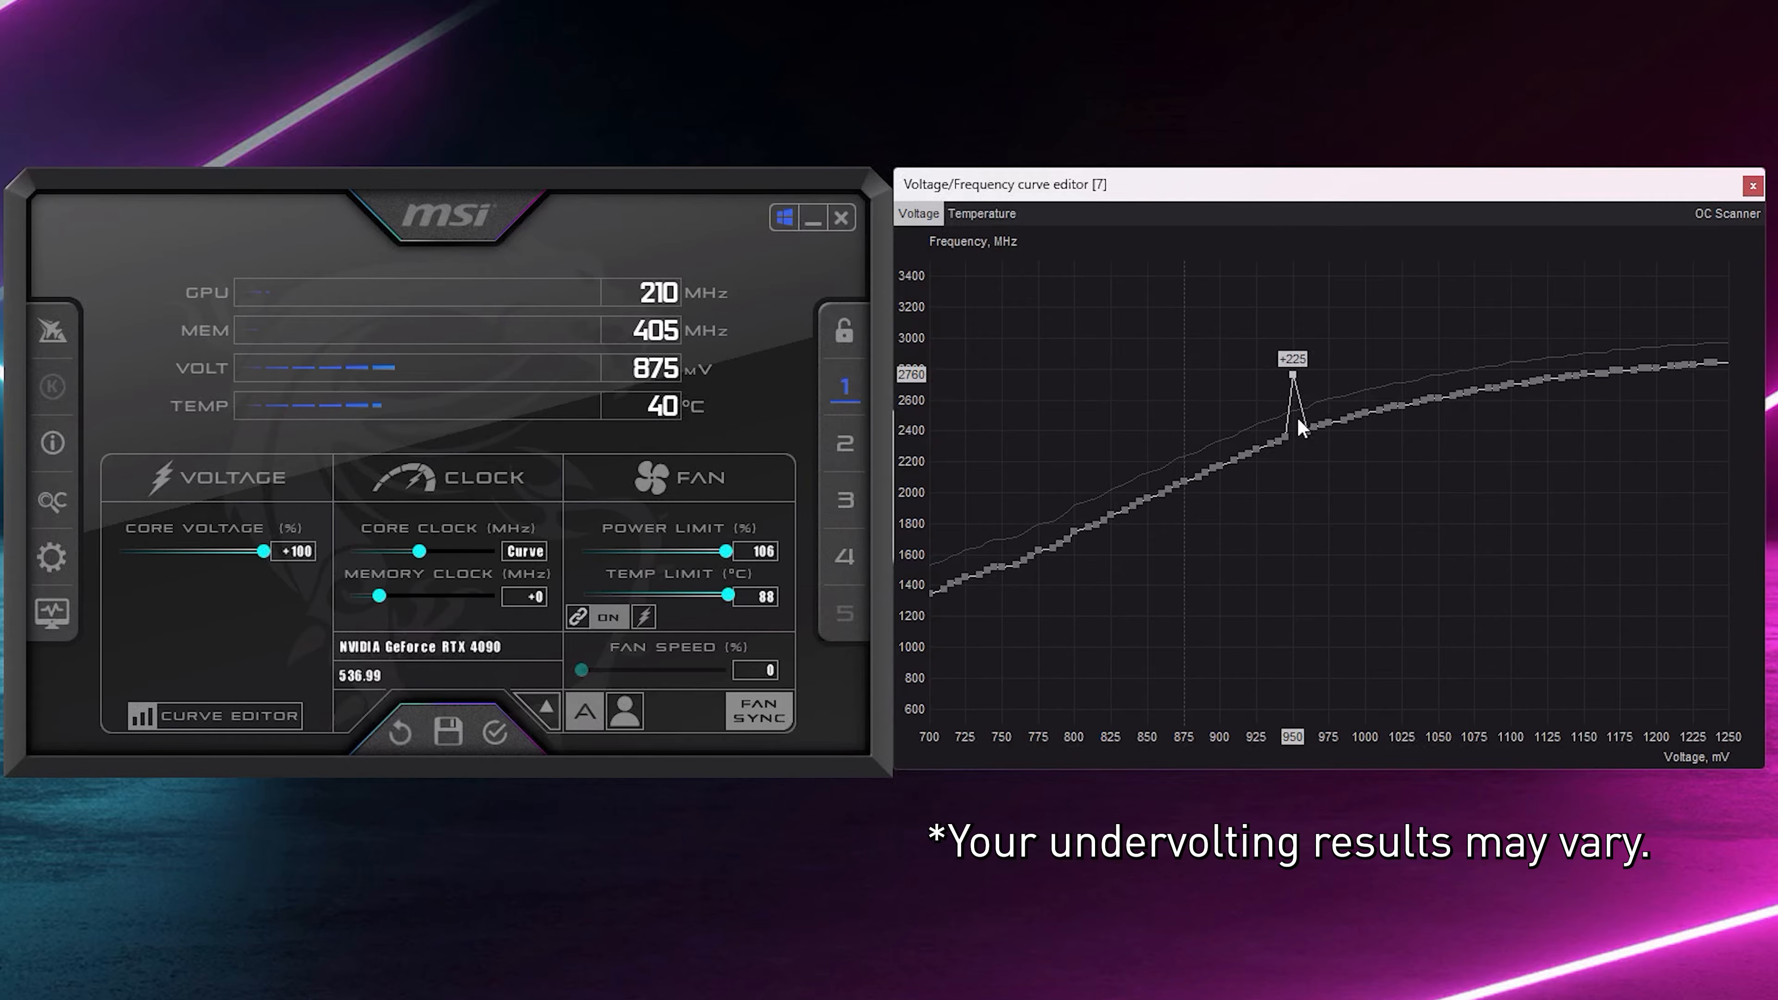
- Lock the GPU to the 950 mV point at 2760 MHz and apply the curve
{"action": "key", "text": "l"}
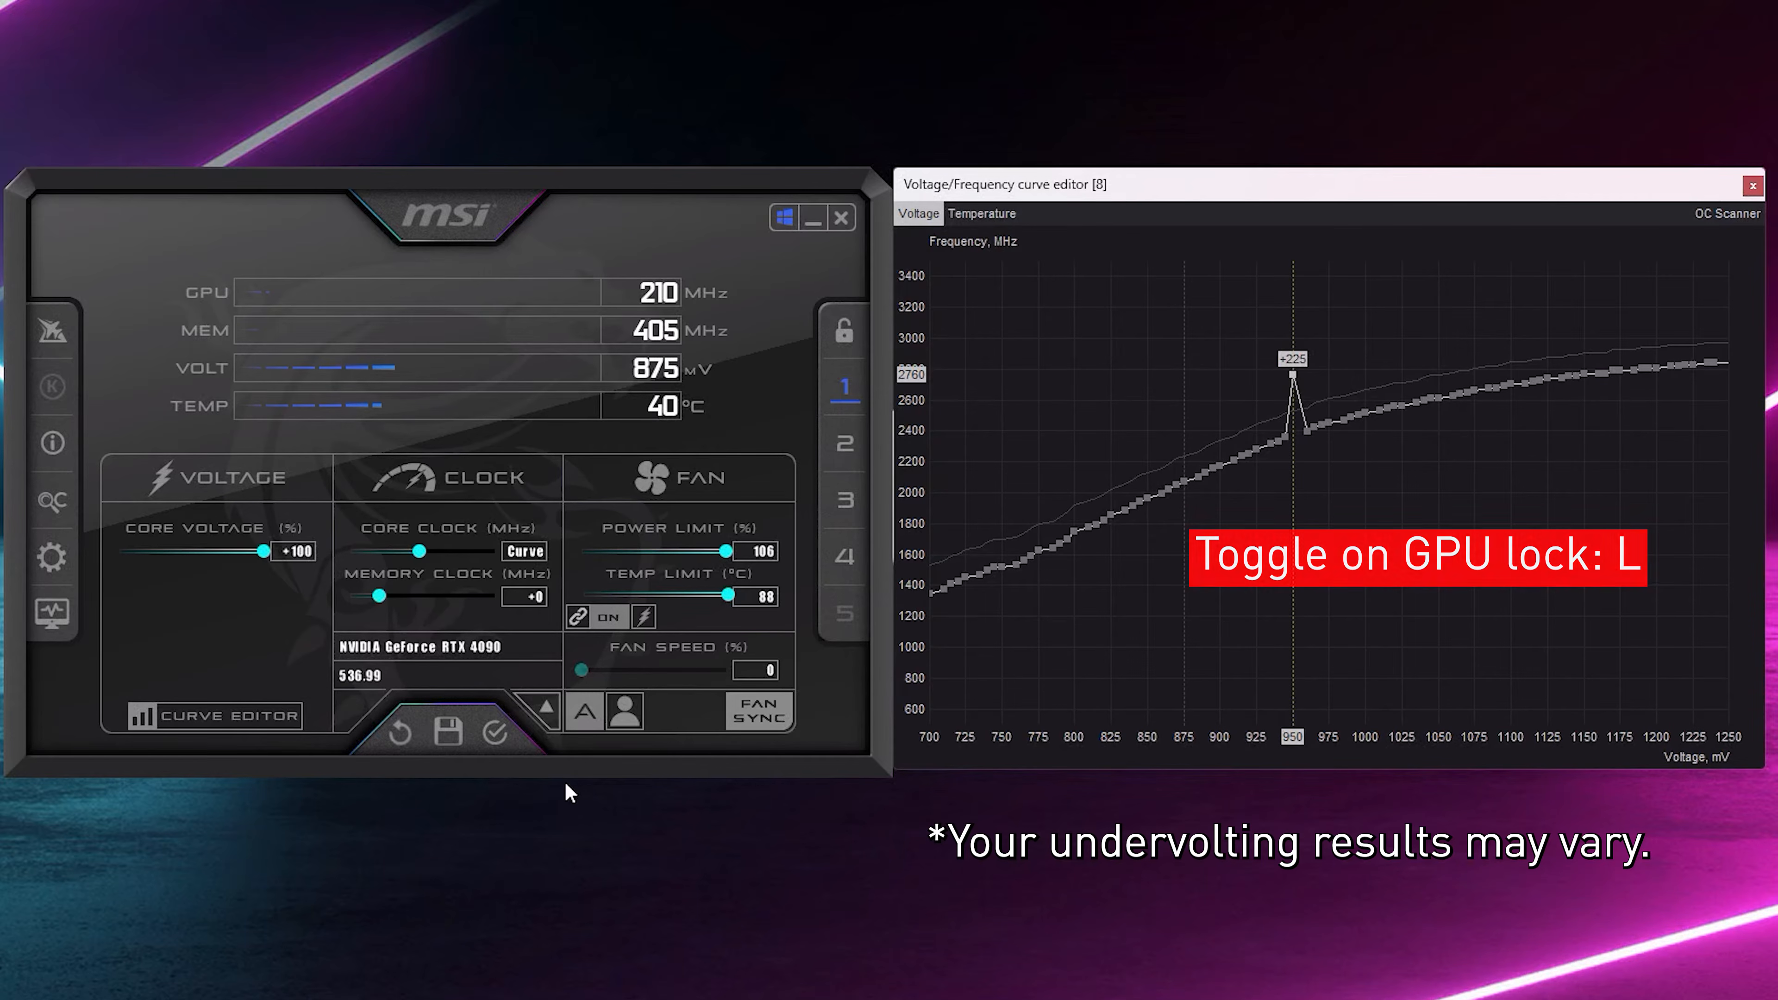
{"action": "left_click", "coordinate": [499, 731]}
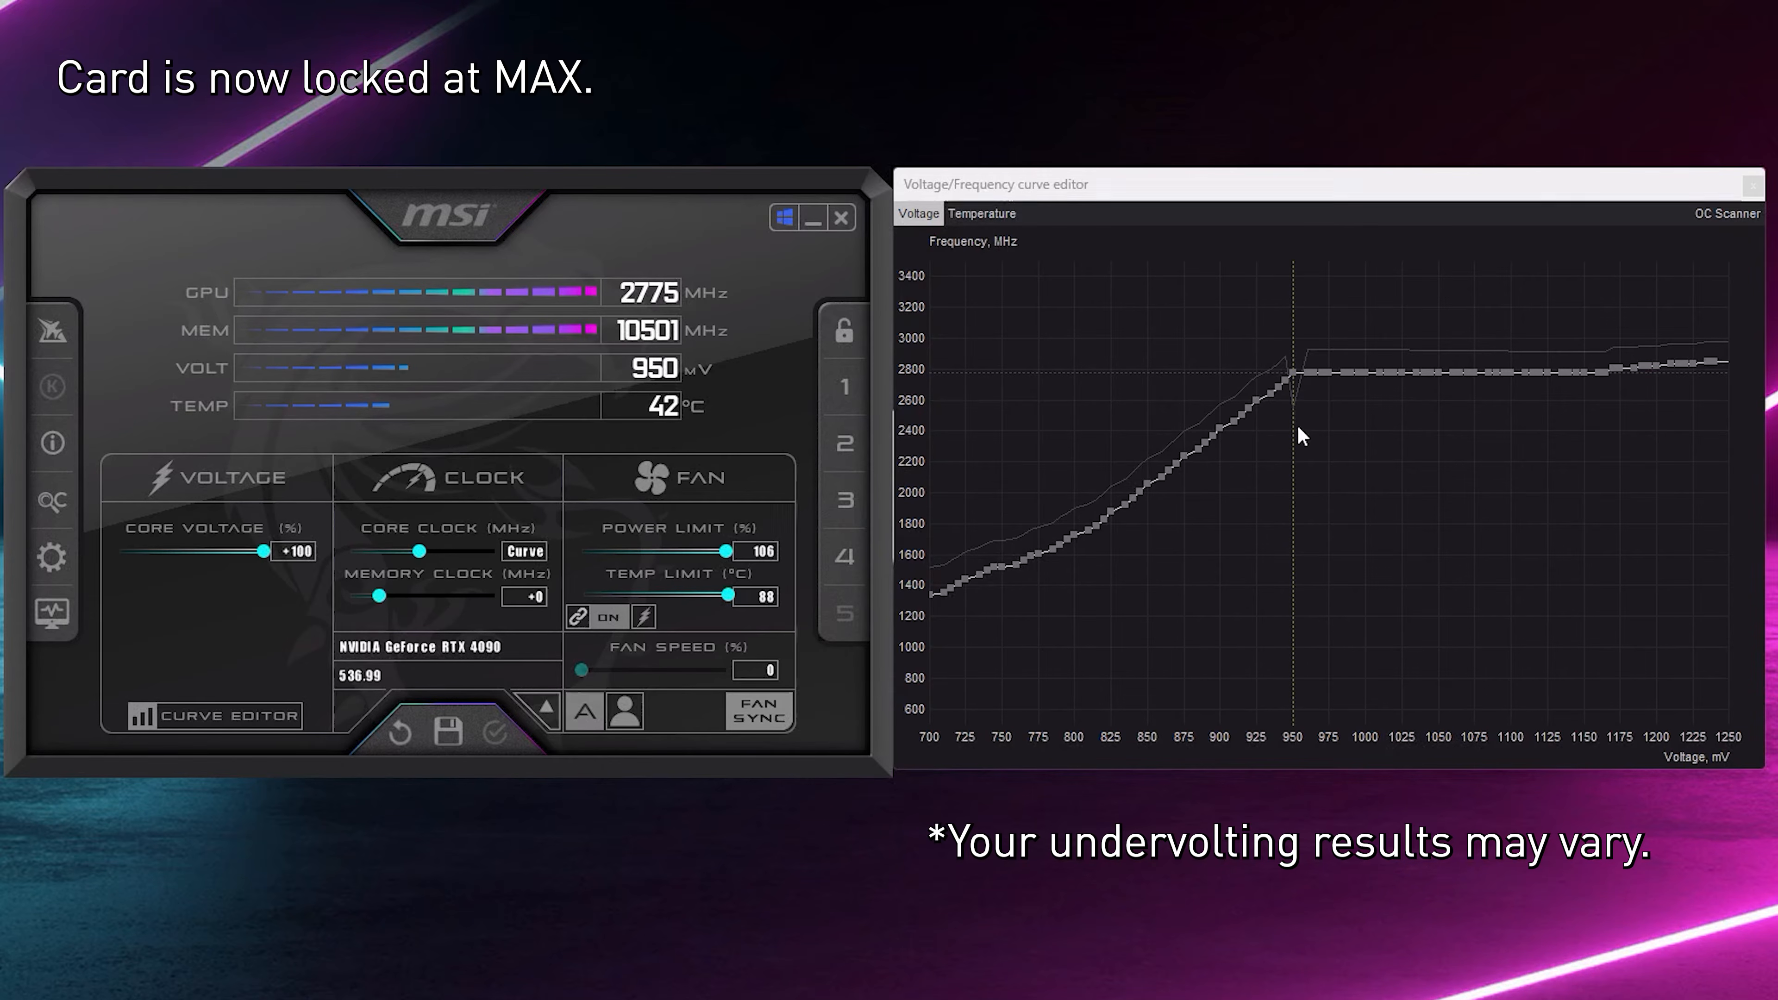
- Lower the 950 mV point to 2737 MHz, toggle off its GPU lock and apply the curve
{"action": "left_click", "coordinate": [1292, 372]}
{"action": "mouse_move", "coordinate": [1291, 373]}
{"action": "left_mouse_down"}
{"action": "mouse_move", "coordinate": [1297, 413]}
{"action": "mouse_move", "coordinate": [1301, 388]}
{"action": "left_mouse_up"}
{"action": "key", "text": "l"}
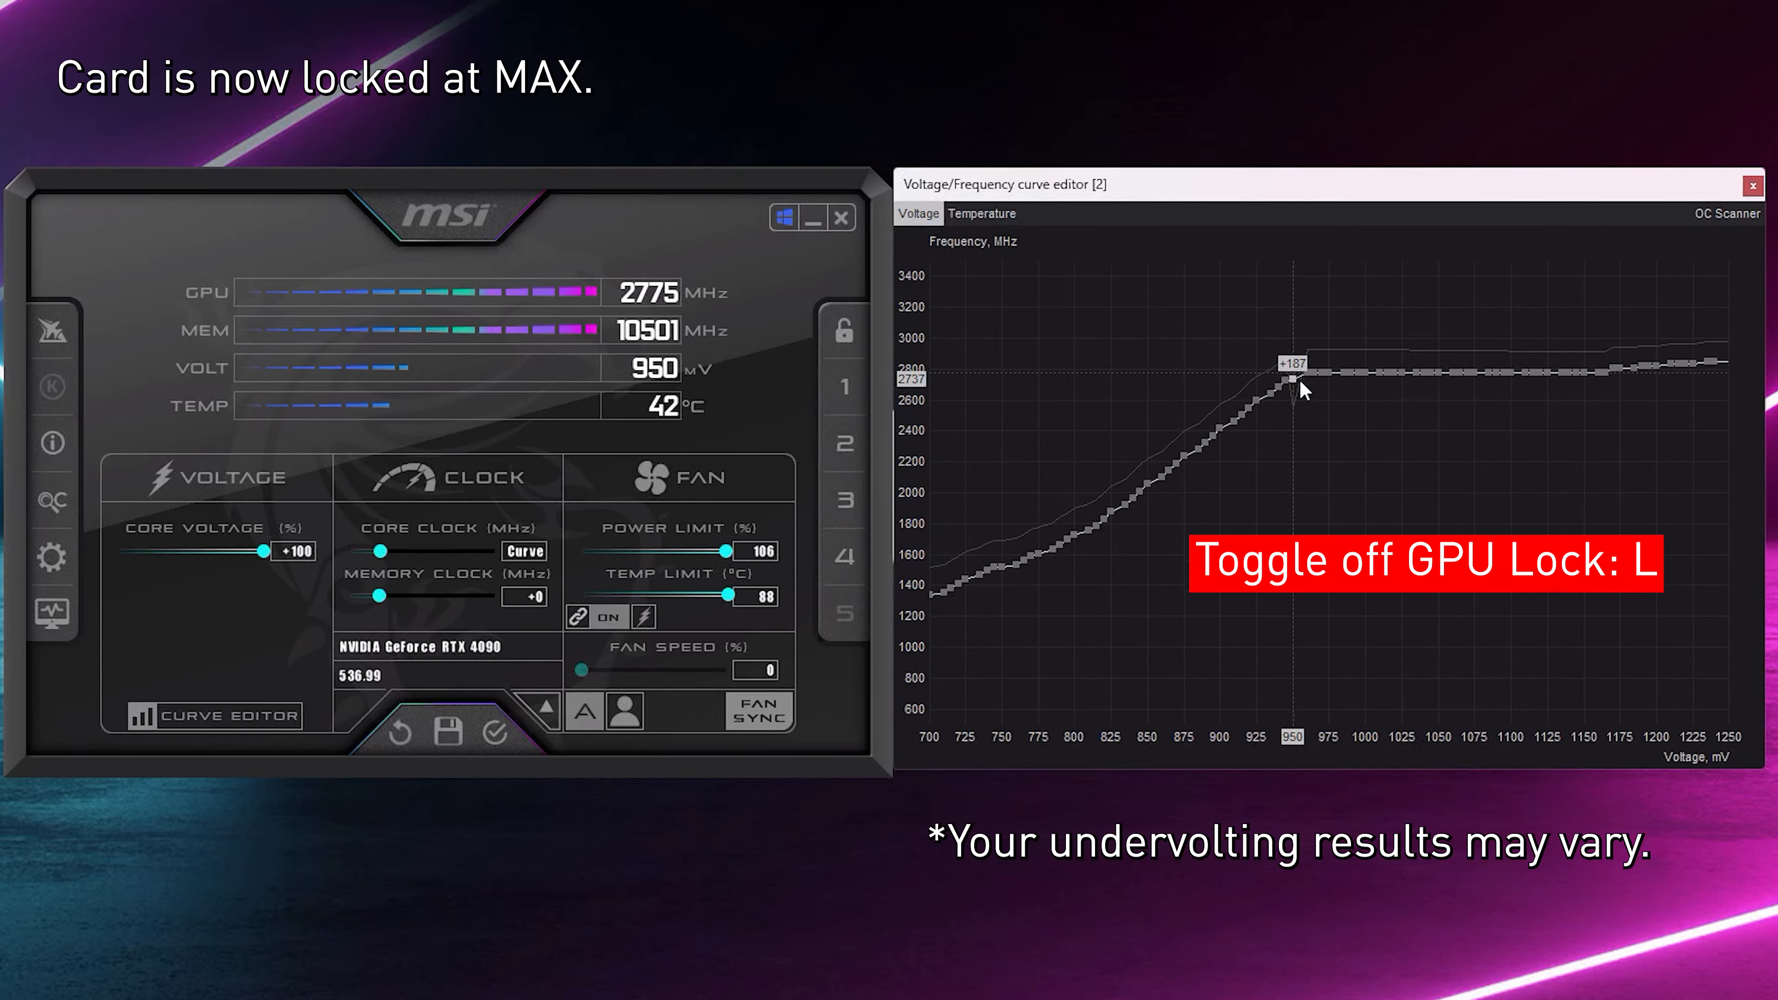
{"action": "left_click", "coordinate": [499, 734]}
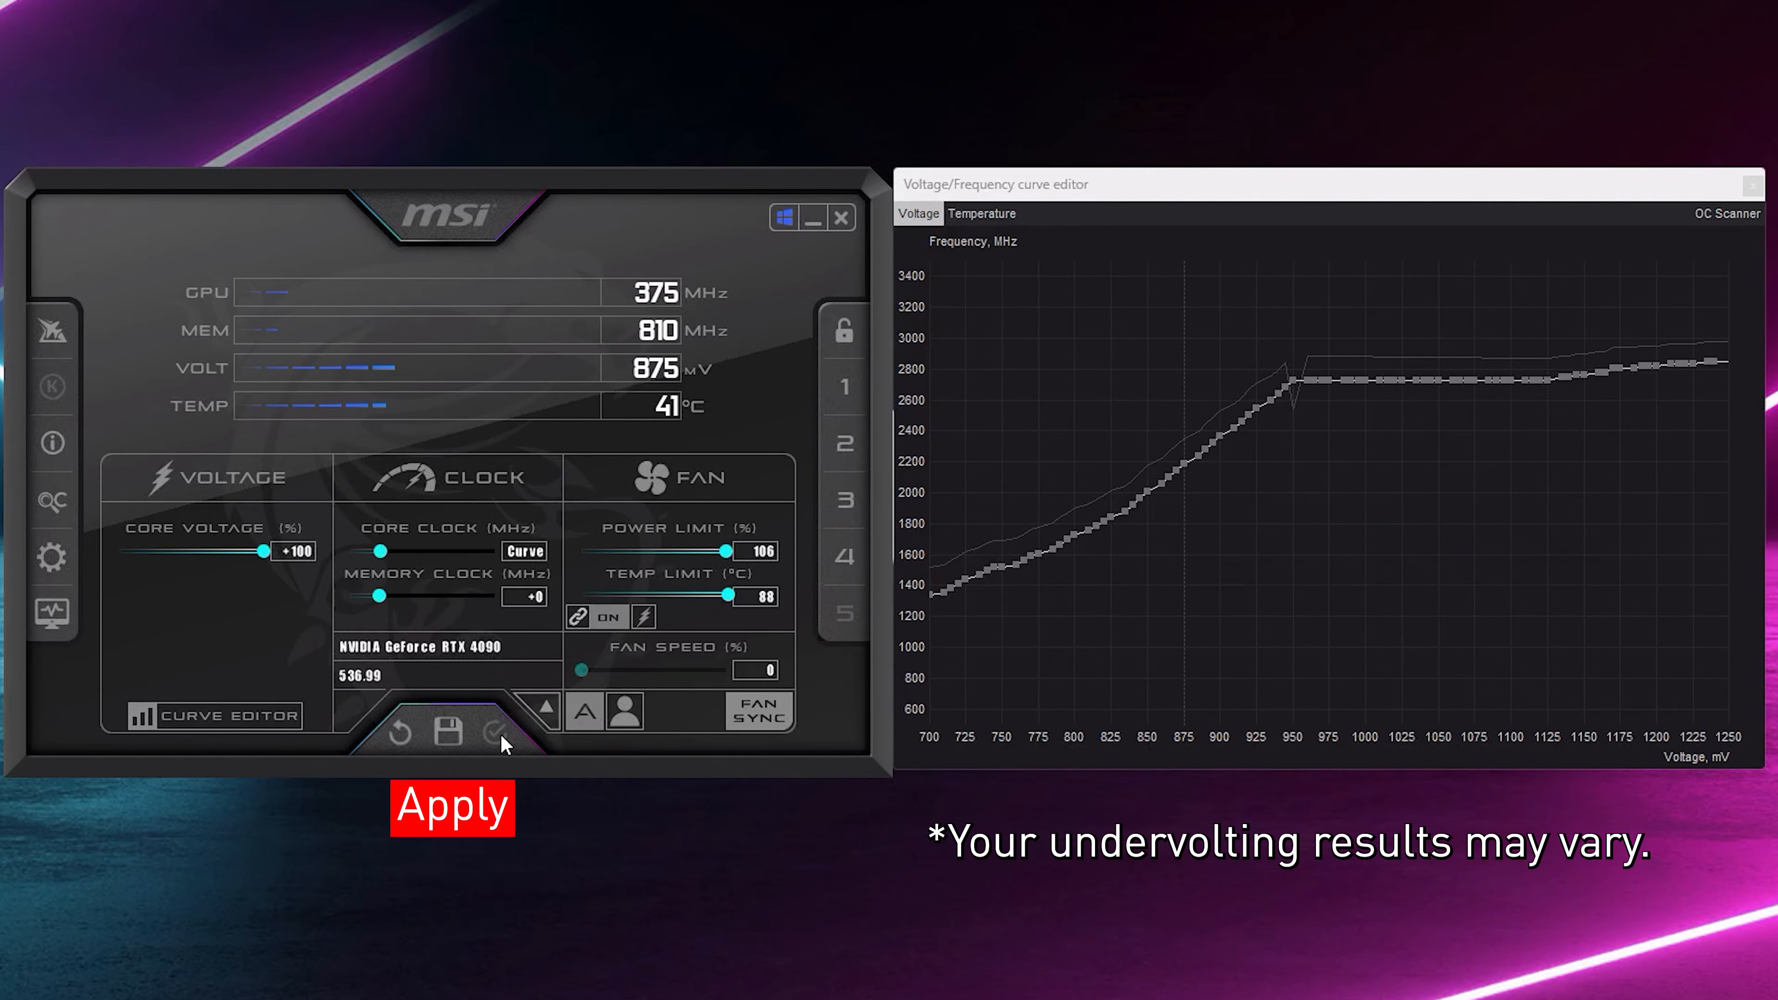
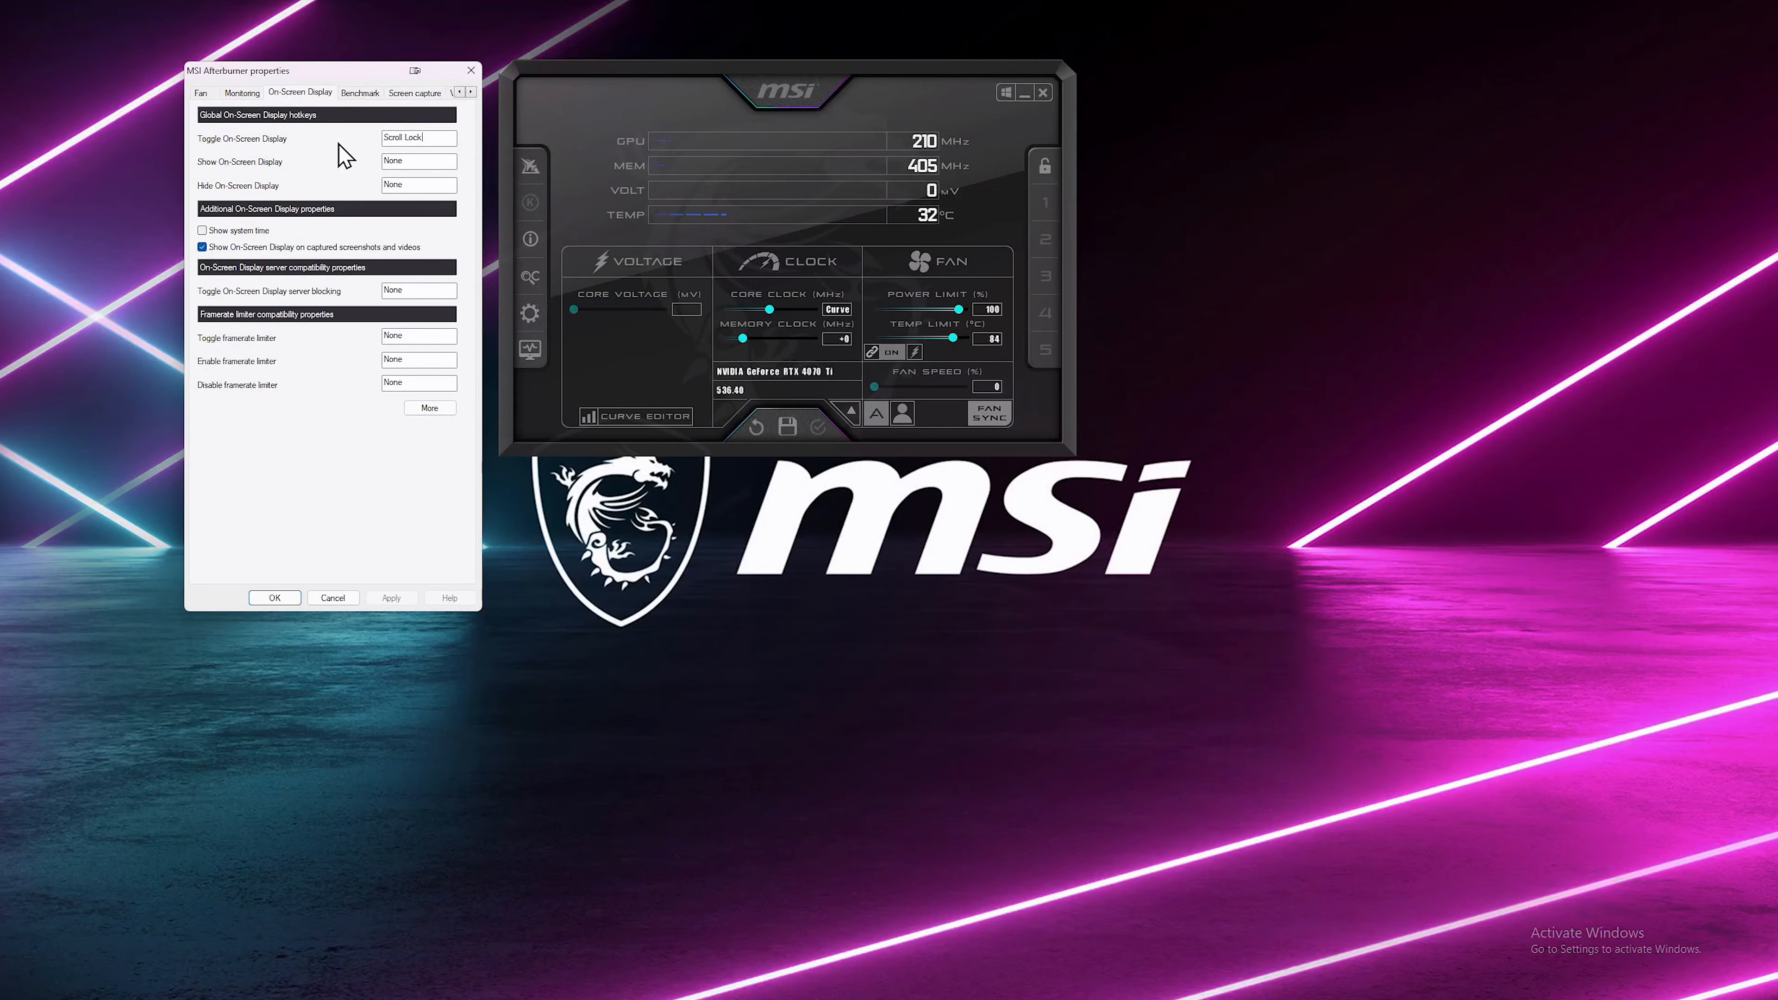
- Set the benchmark hotkeys to F9 for begin recording and Shift + F9 for end recording, and accept the properties
{"action": "left_click", "coordinate": [358, 93]}
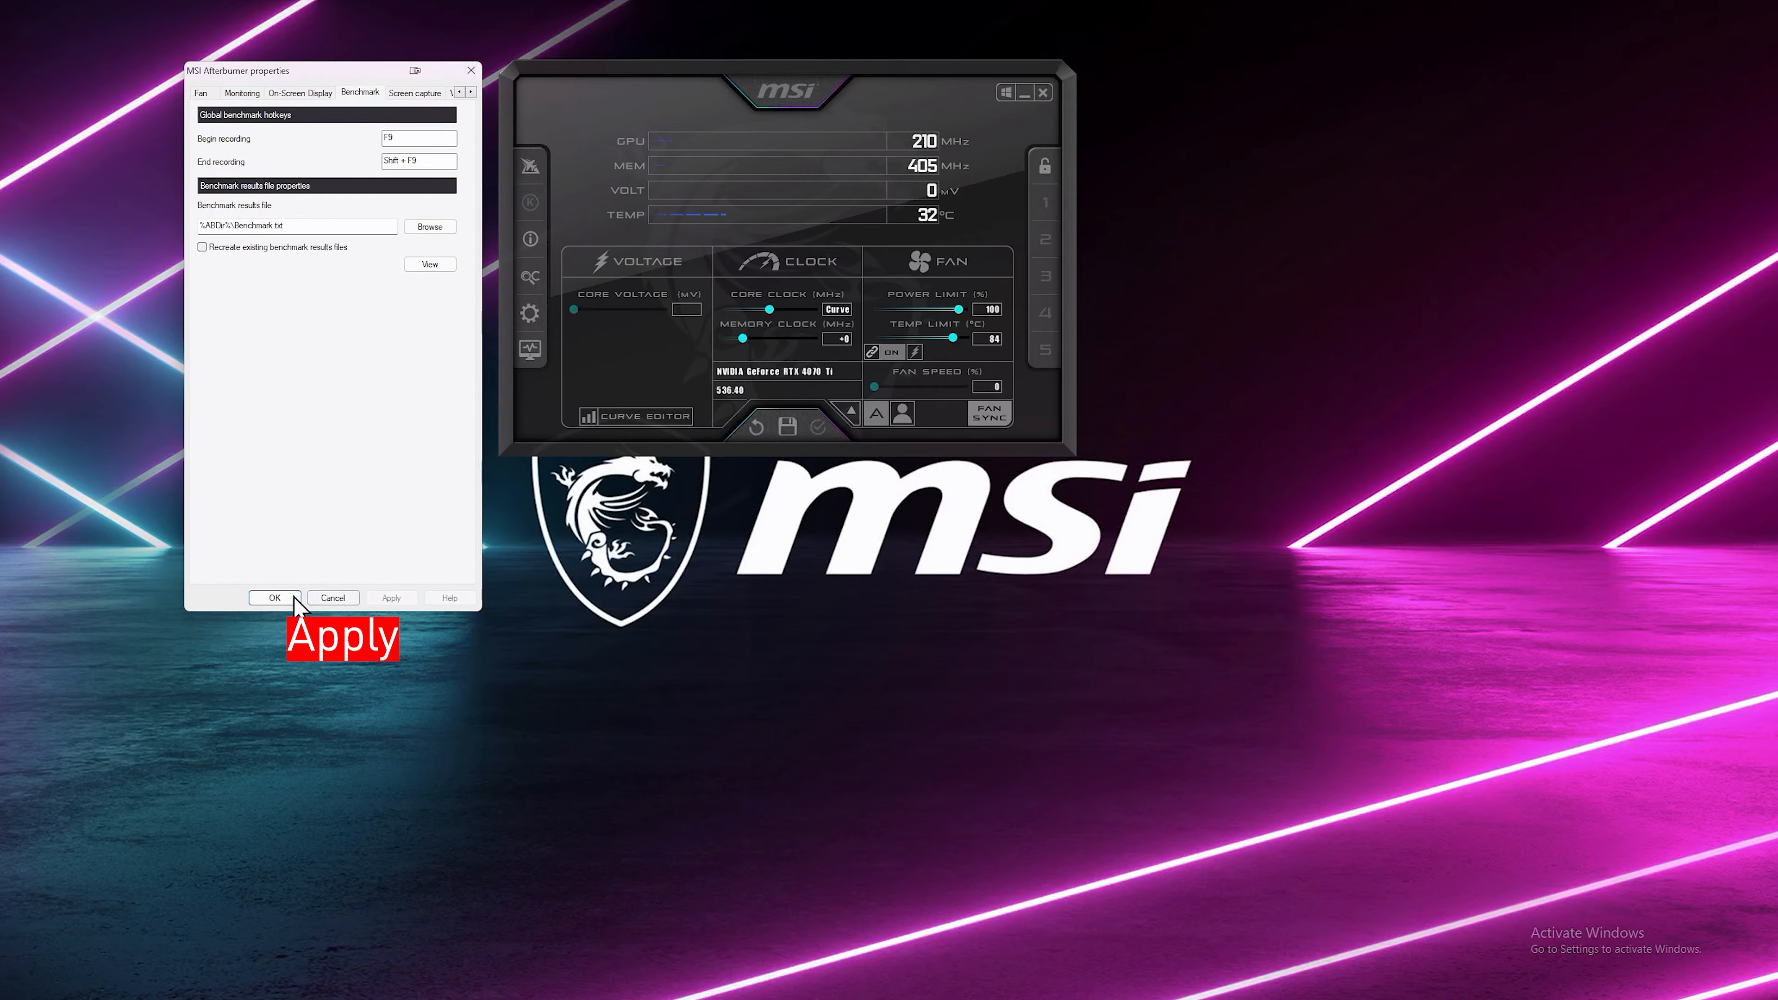
{"action": "left_click", "coordinate": [279, 600]}
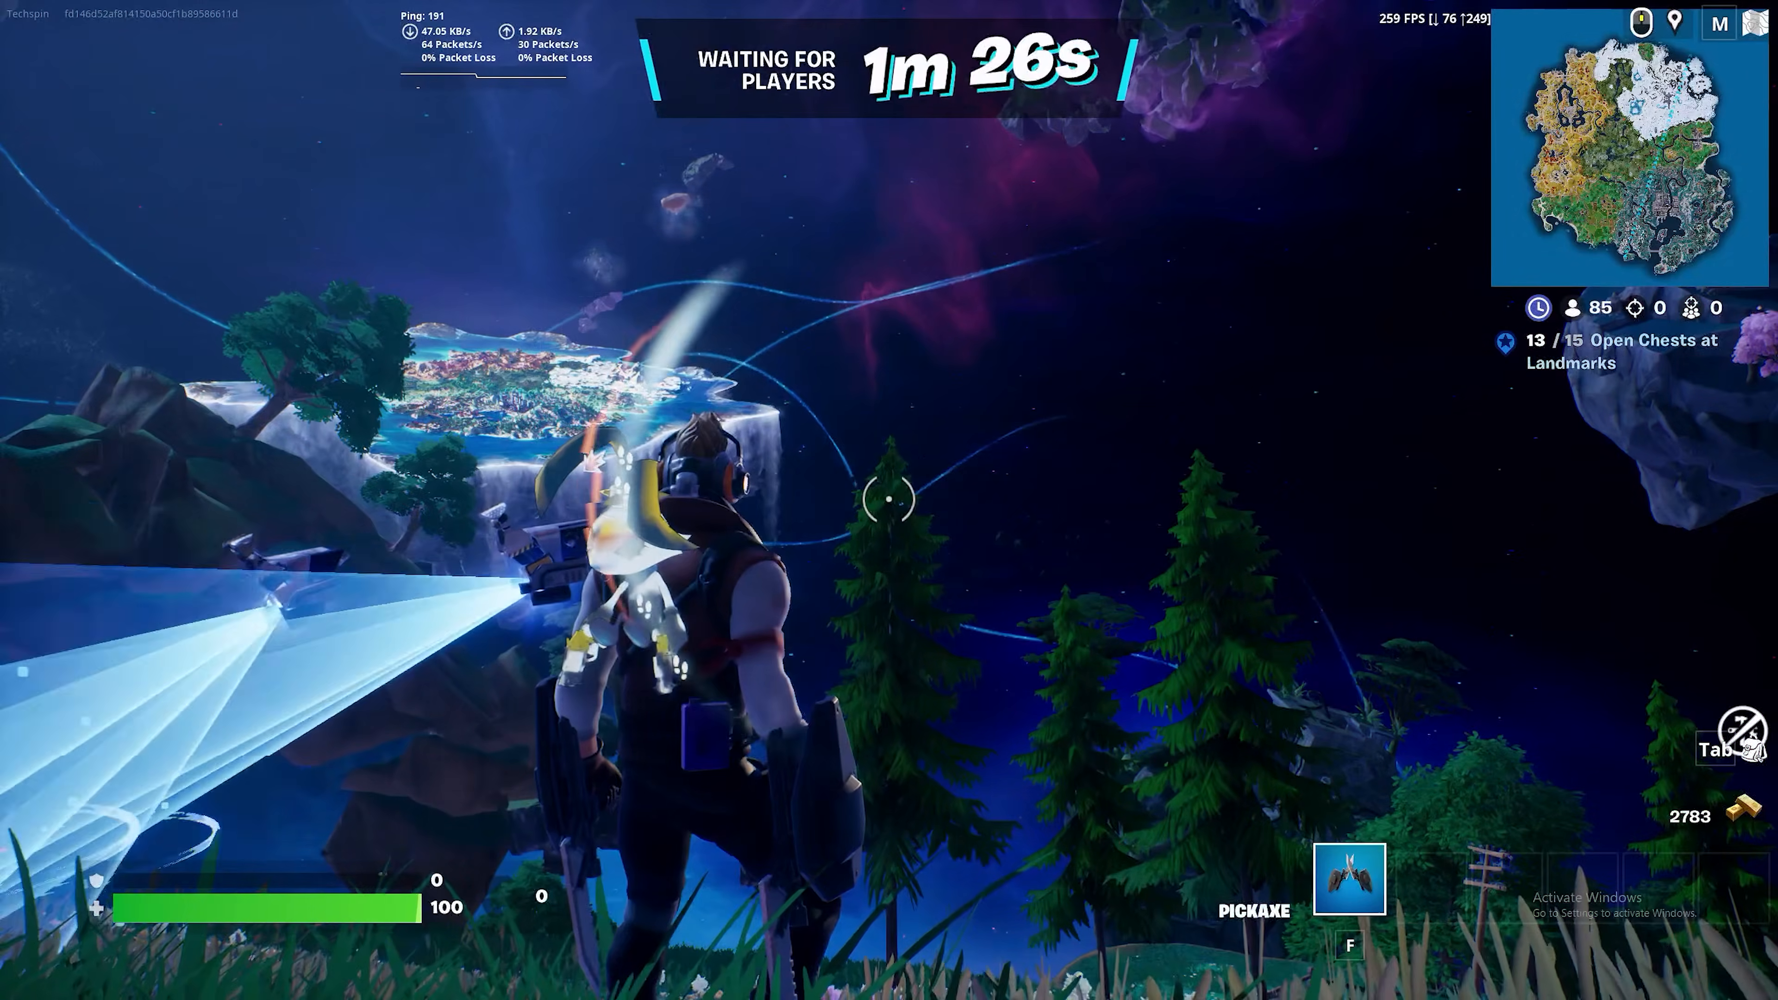
- Switch to the Fortnite match and turn on the hardware statistics overlay
{"action": "key", "text": "F10"}
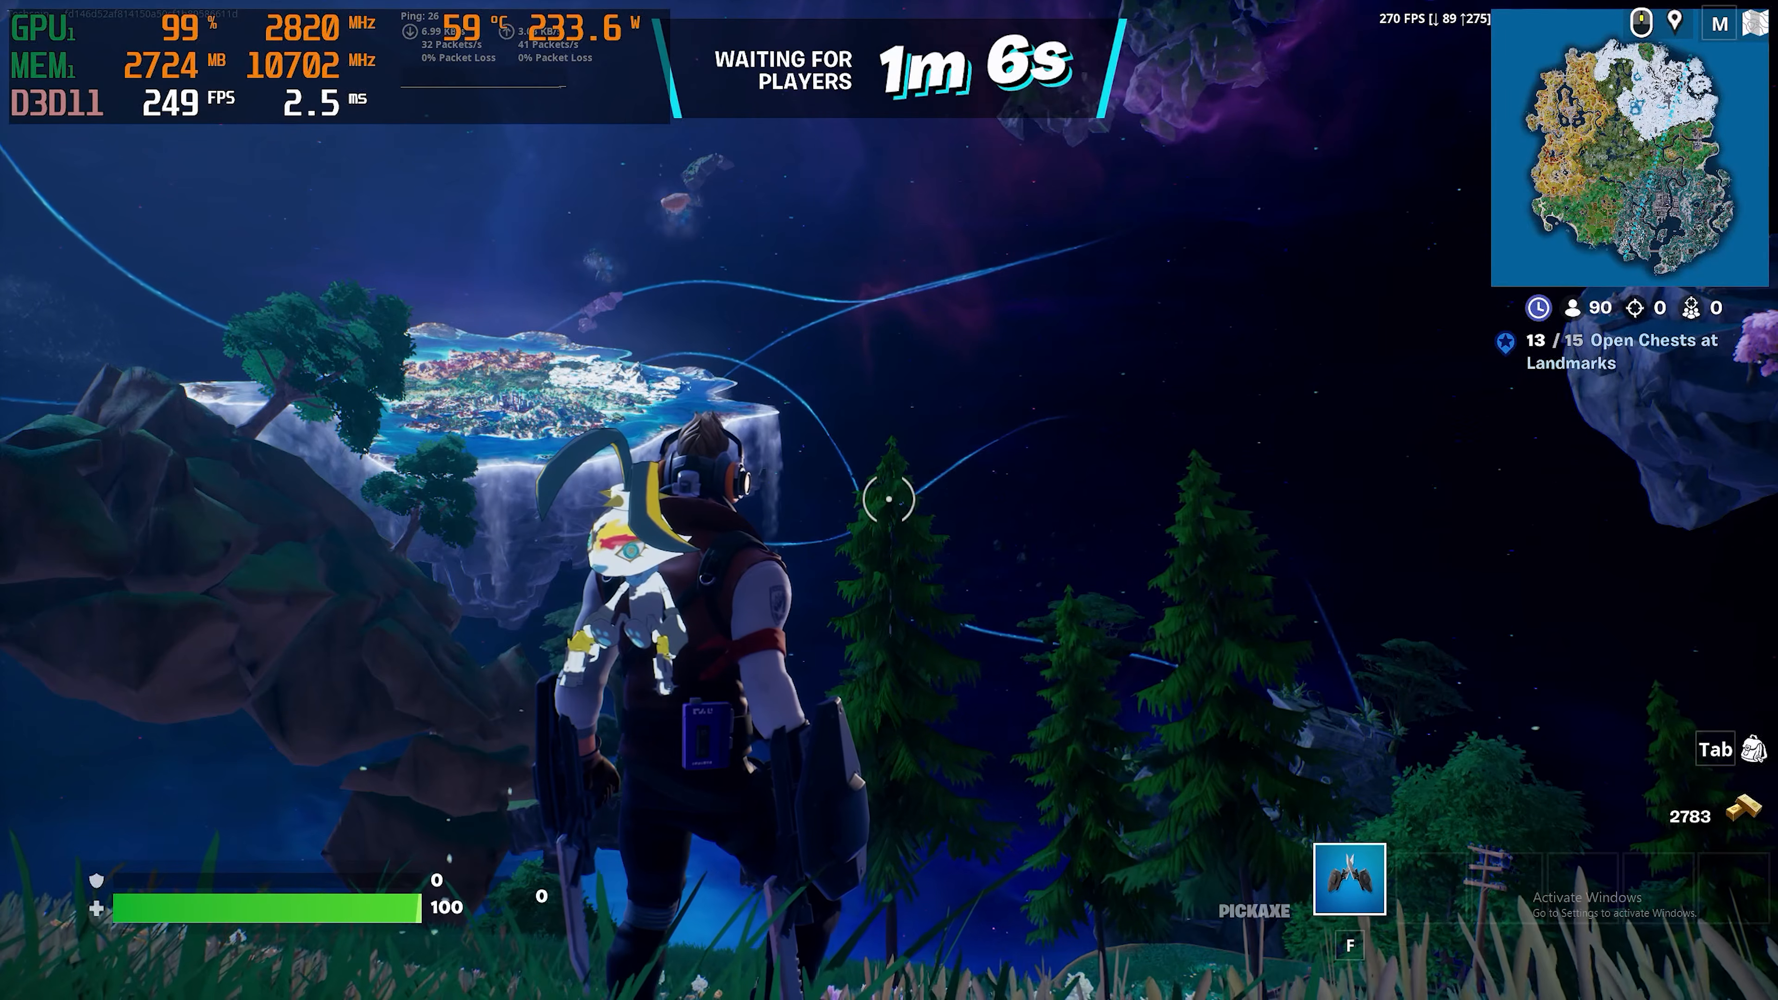
- Begin recording the benchmark during the Fortnite match
{"action": "key", "text": "F9"}
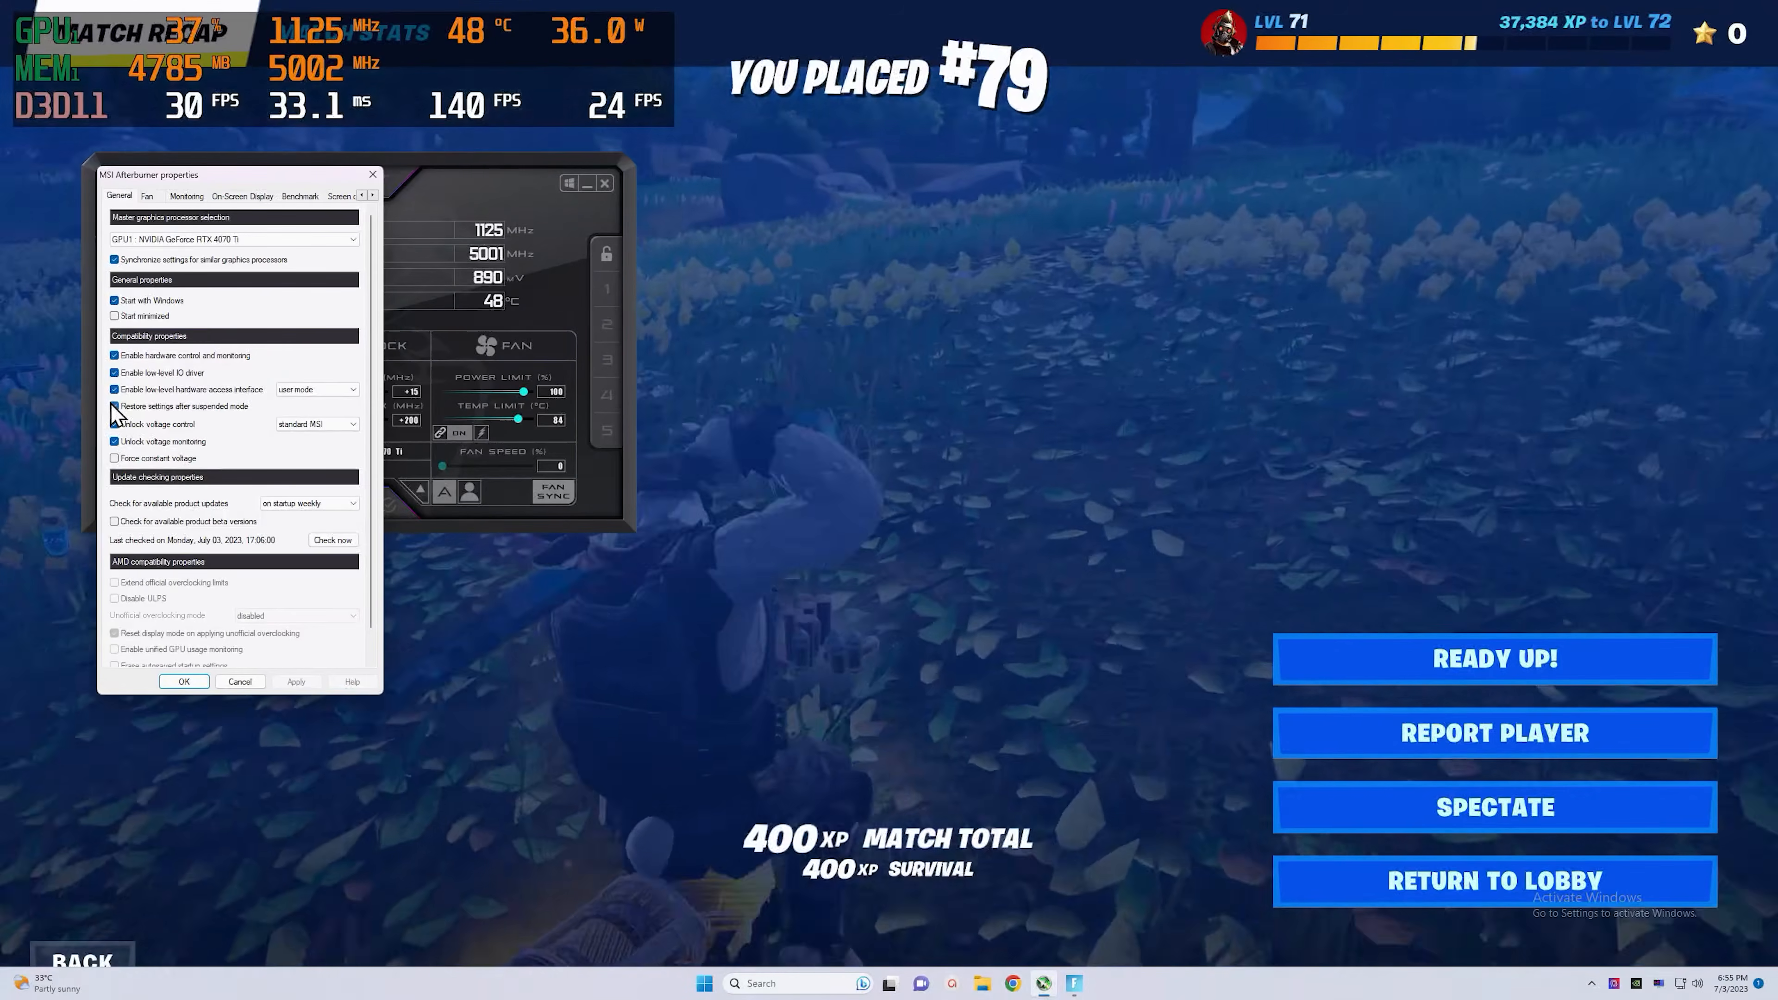
- Open RivaTuner Statistics Server from Afterburner's On-Screen Display properties, minimize it and reopen it from the system tray
{"action": "left_click", "coordinate": [243, 197]}
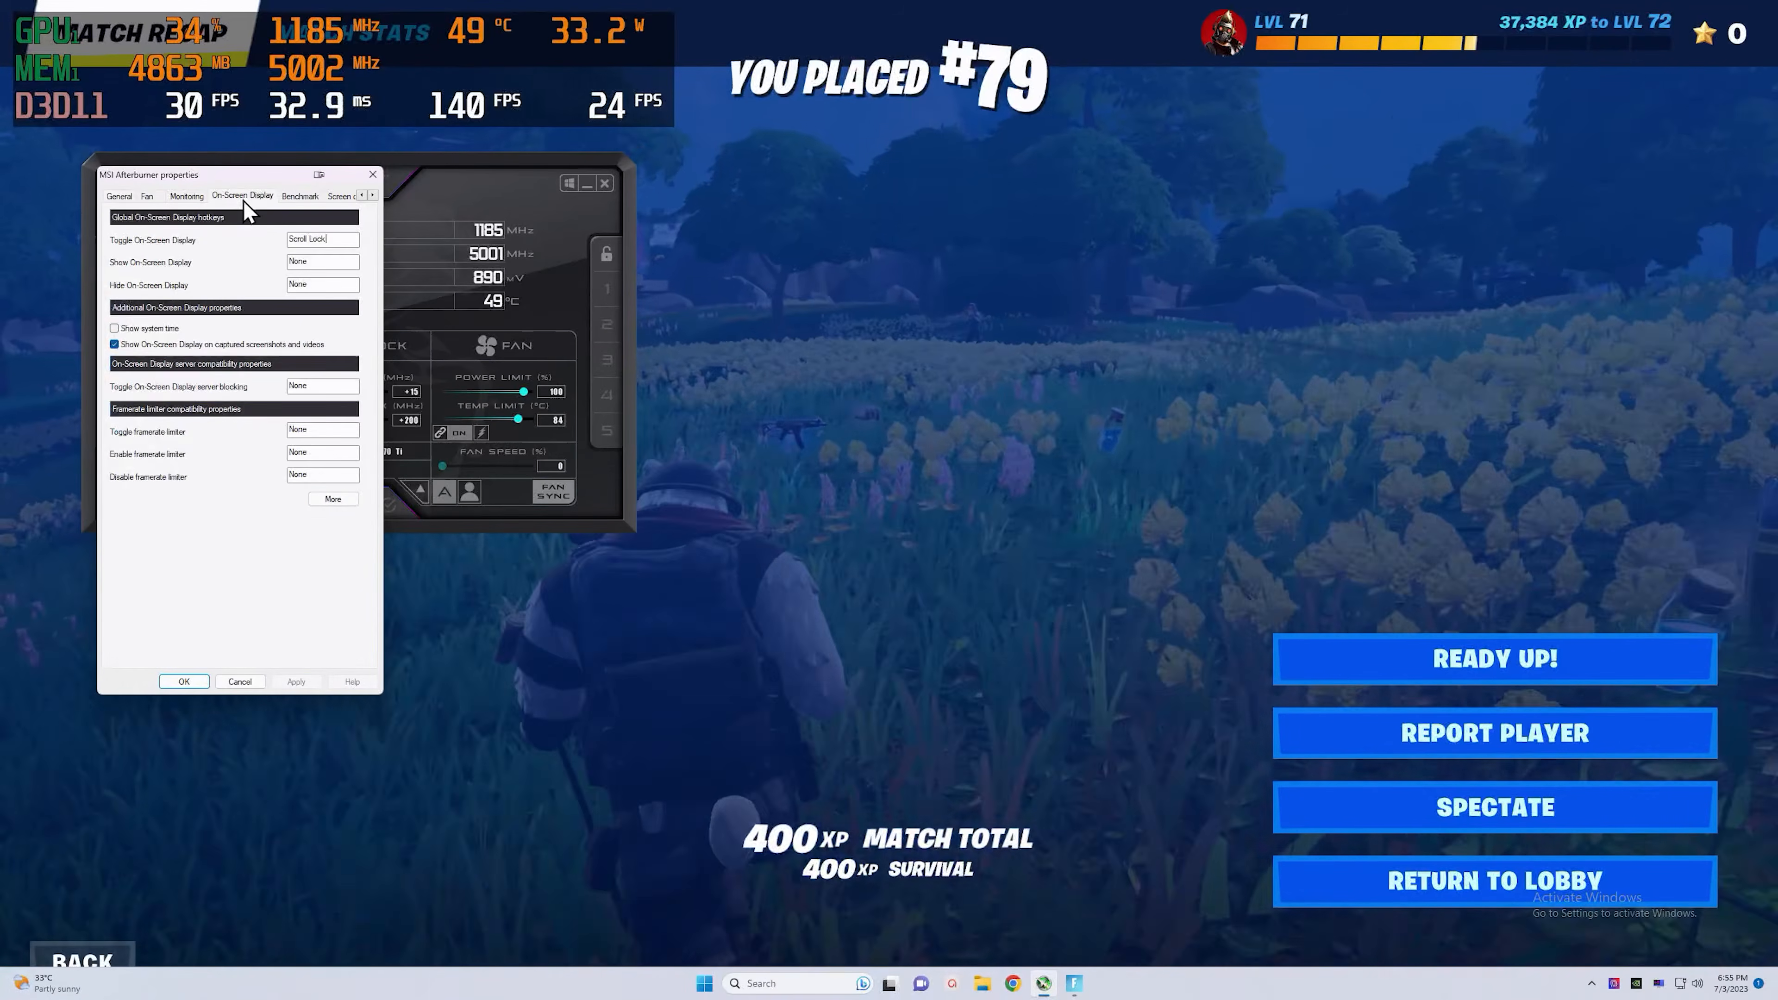
{"action": "left_click", "coordinate": [333, 499]}
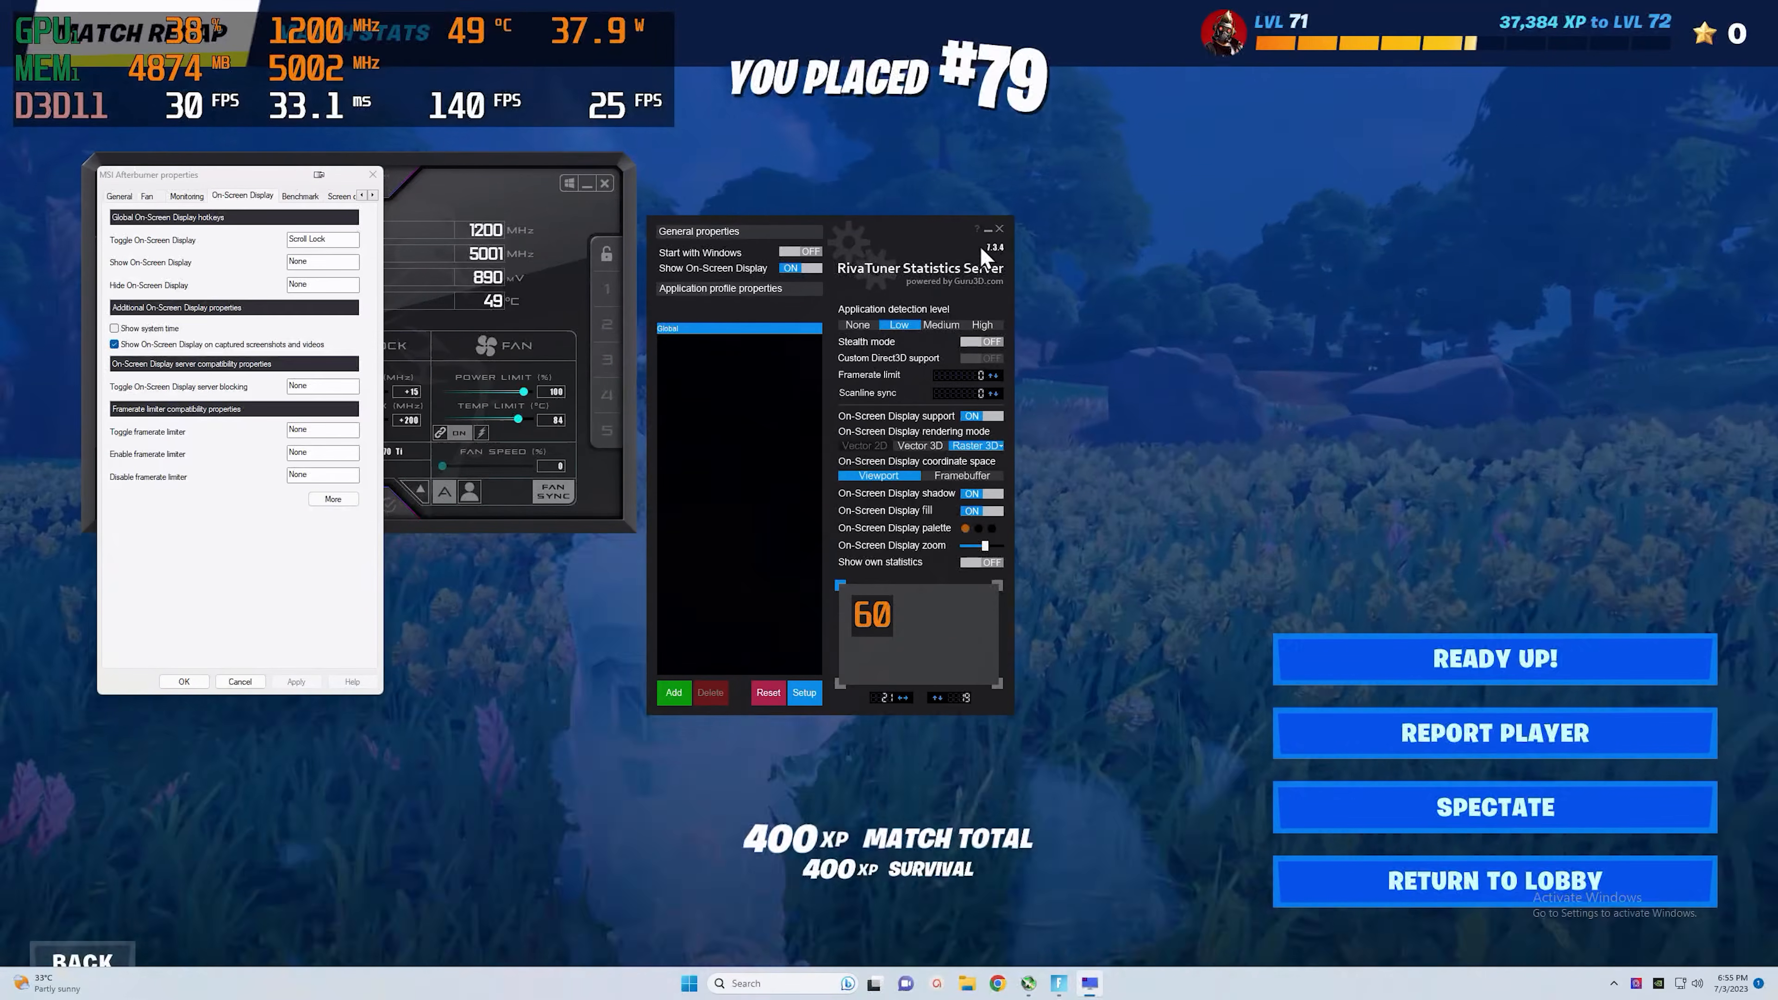
{"action": "left_click", "coordinate": [988, 230]}
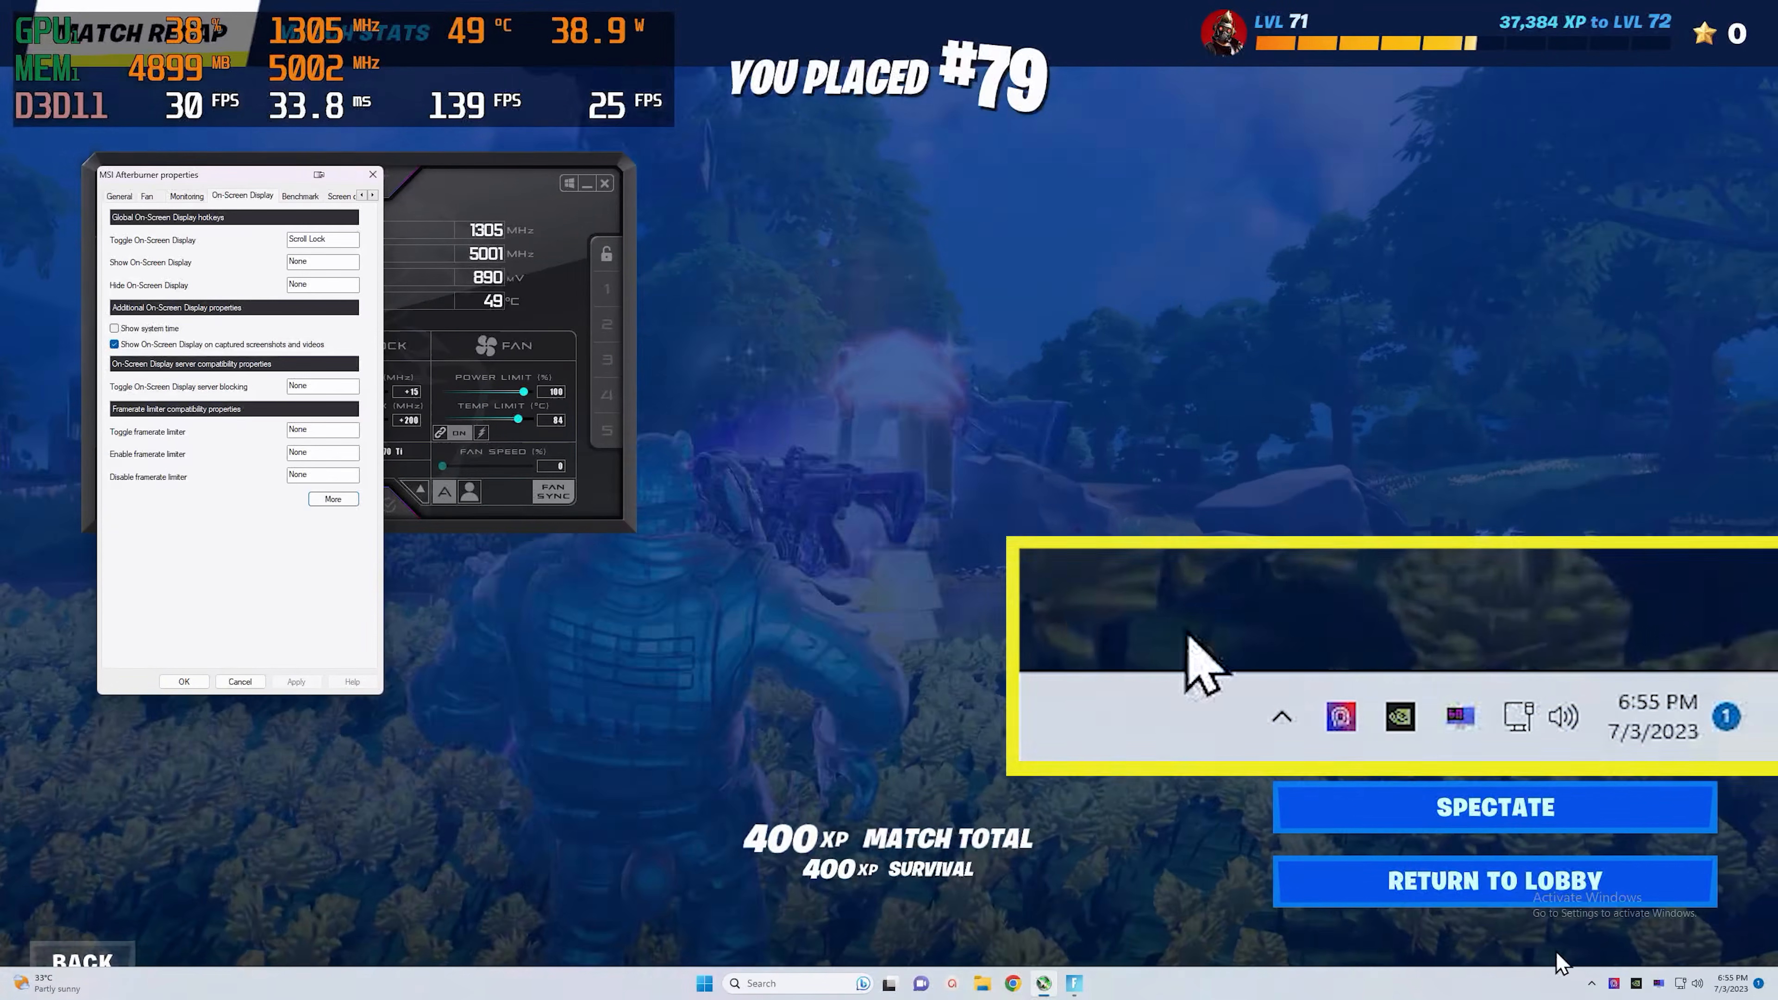
{"action": "right_click", "coordinate": [1659, 984]}
{"action": "left_click", "coordinate": [1694, 949]}
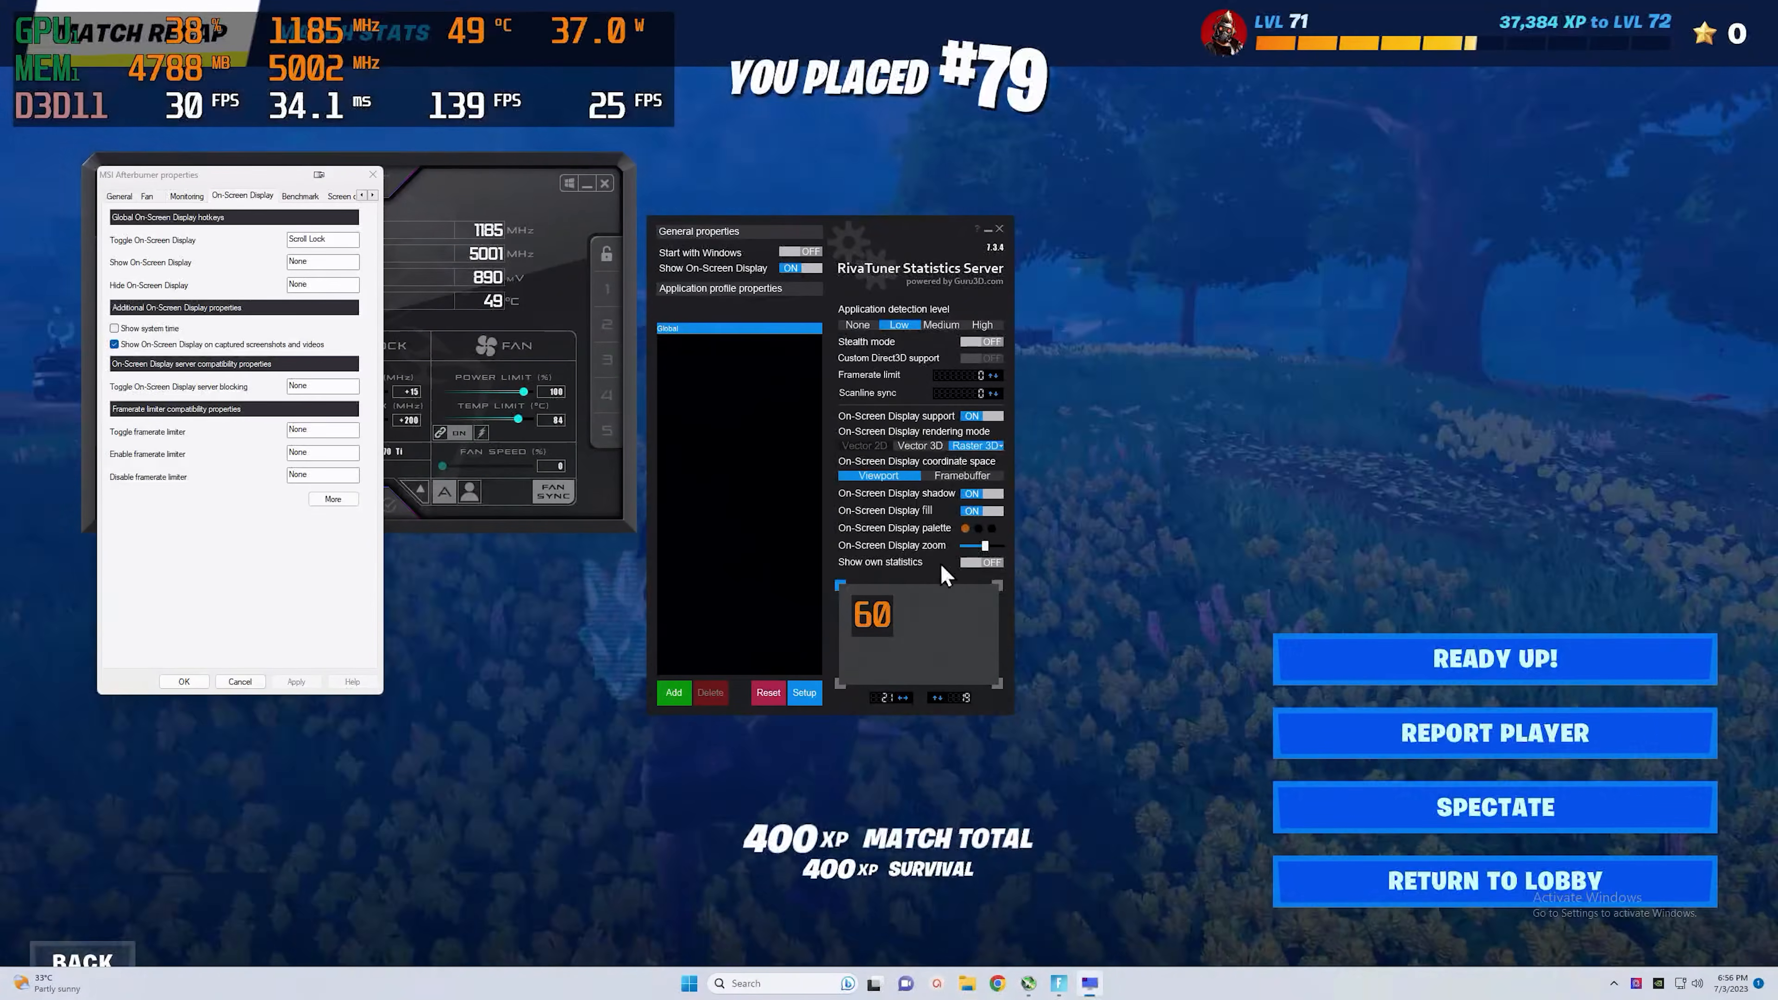
- Try the right-hand corners for the overlay, then anchor it at the upper-left corner and nudge it slightly closer to the edges
{"action": "left_click_drag", "start_coordinate": [984, 546], "coordinate": [988, 547]}
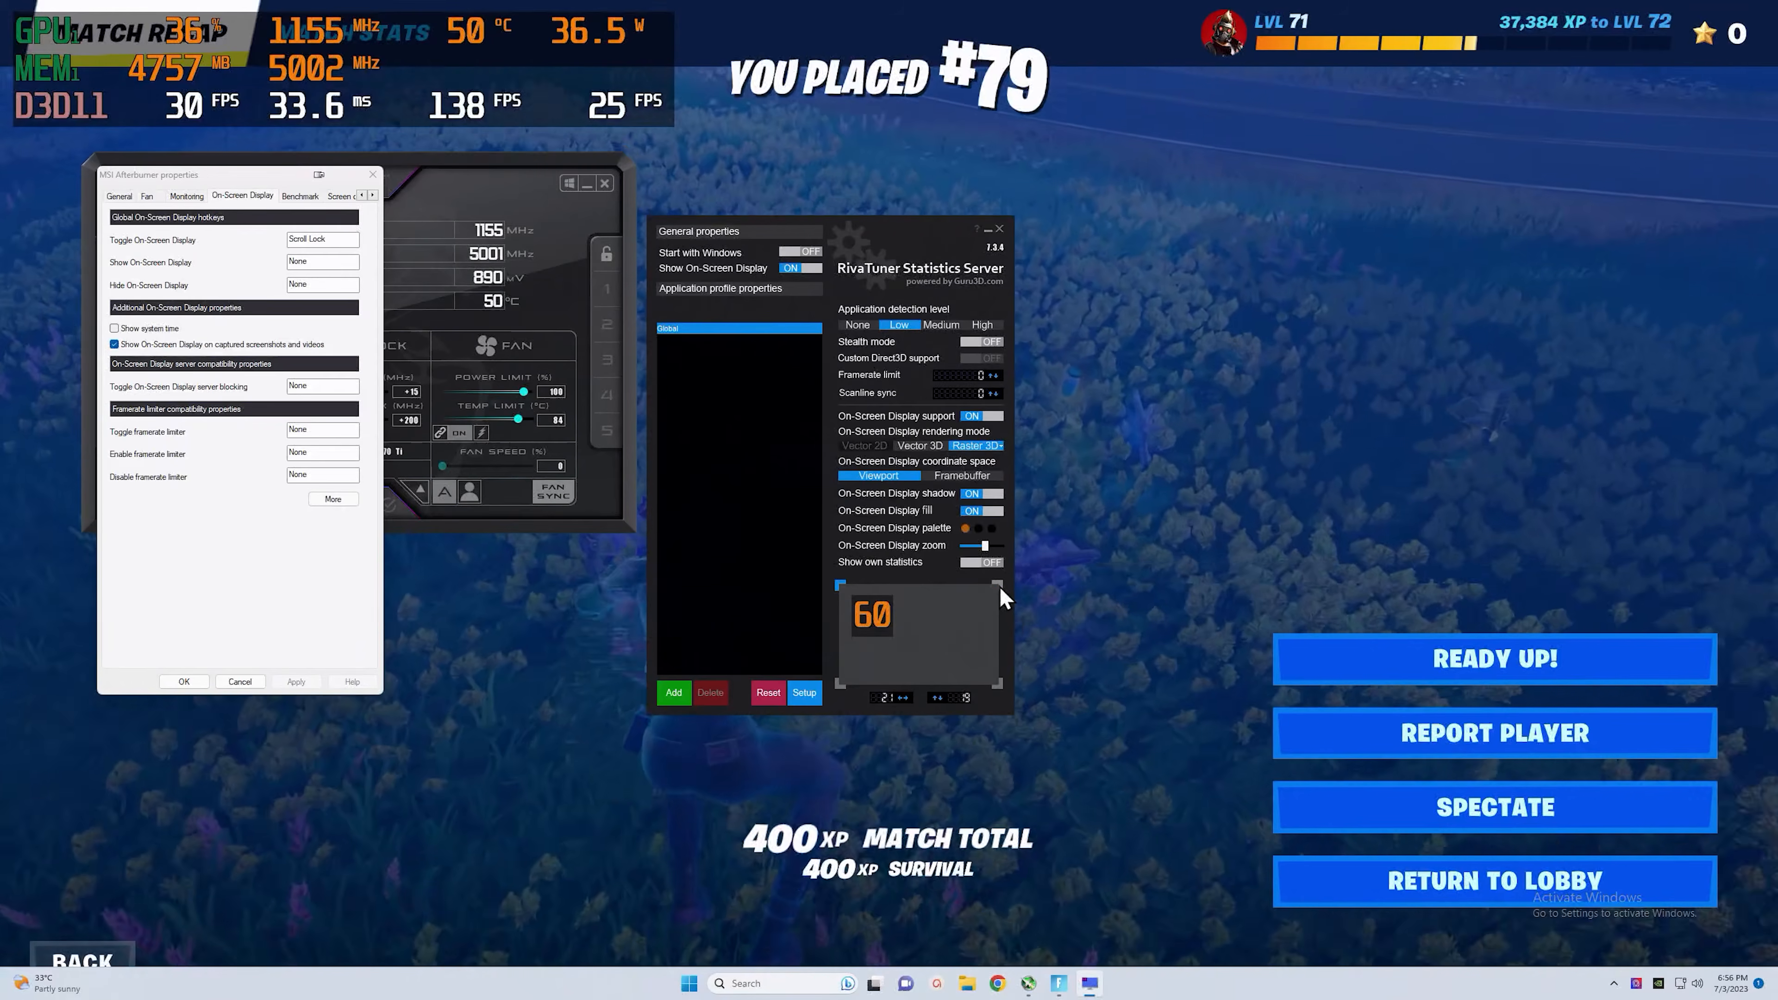
{"action": "left_click", "coordinate": [998, 586]}
{"action": "left_click", "coordinate": [997, 682]}
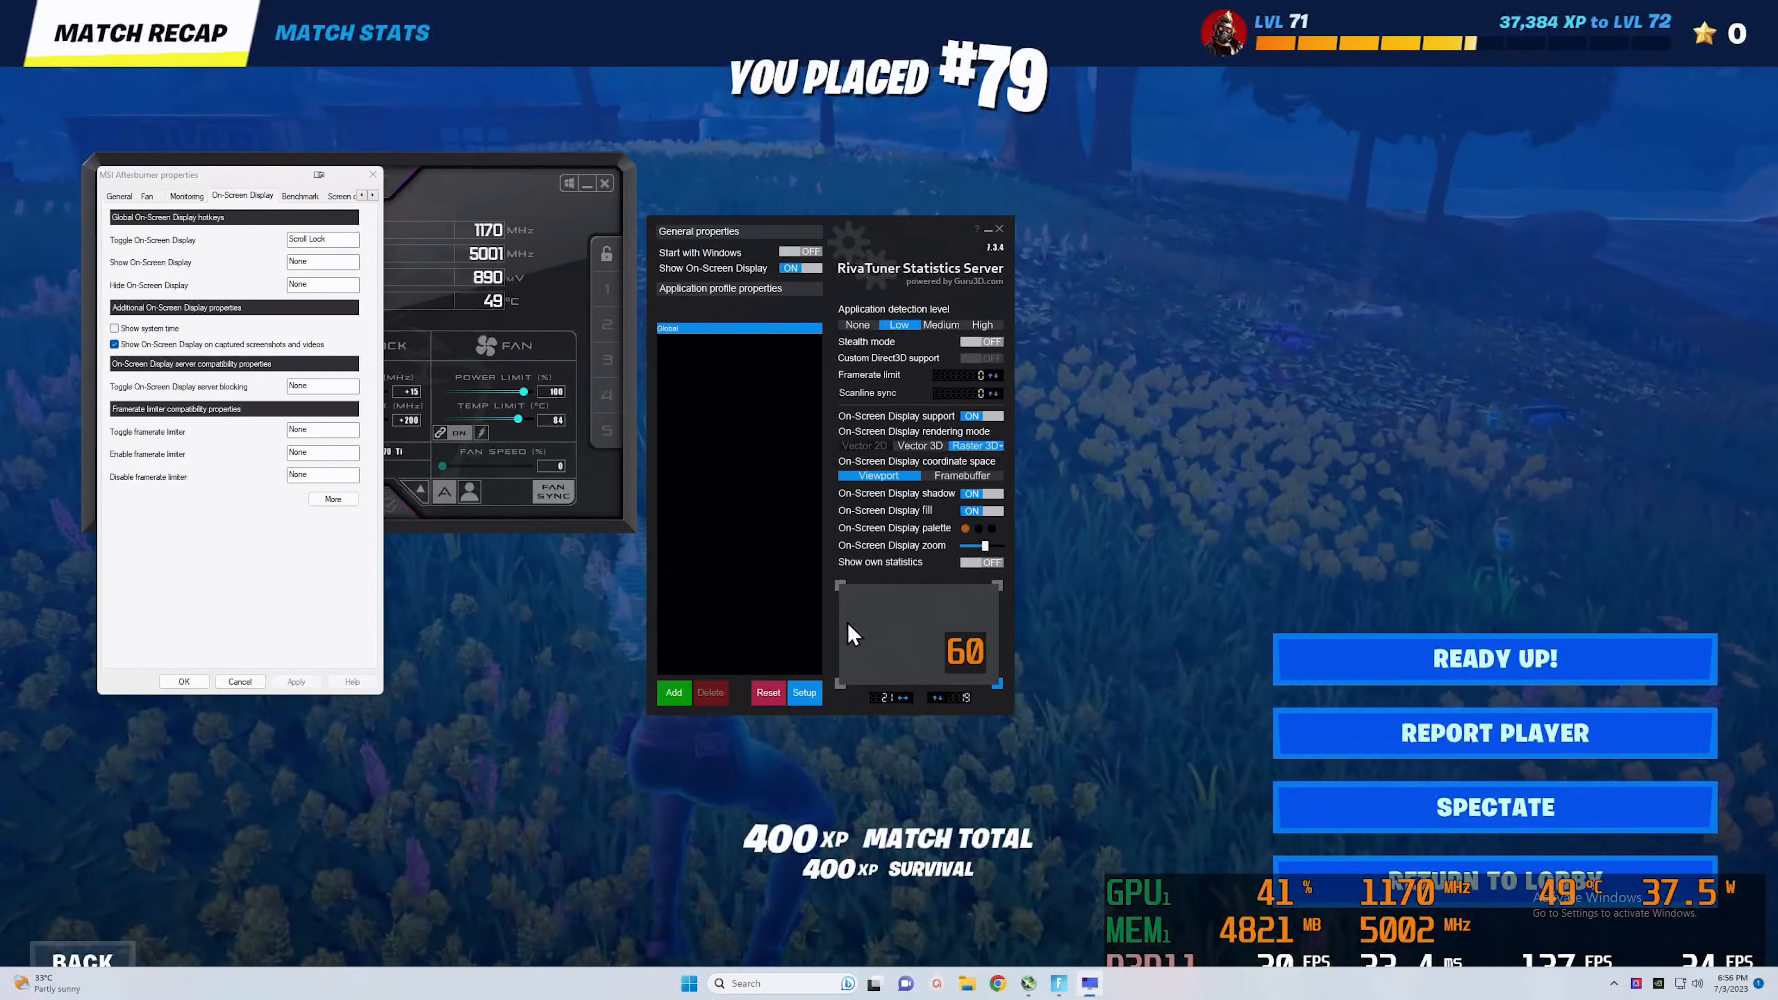
{"action": "left_click", "coordinate": [840, 585]}
{"action": "mouse_move", "coordinate": [893, 622]}
{"action": "left_mouse_down"}
{"action": "mouse_move", "coordinate": [927, 622]}
{"action": "mouse_move", "coordinate": [901, 650]}
{"action": "mouse_move", "coordinate": [886, 617]}
{"action": "left_mouse_up"}
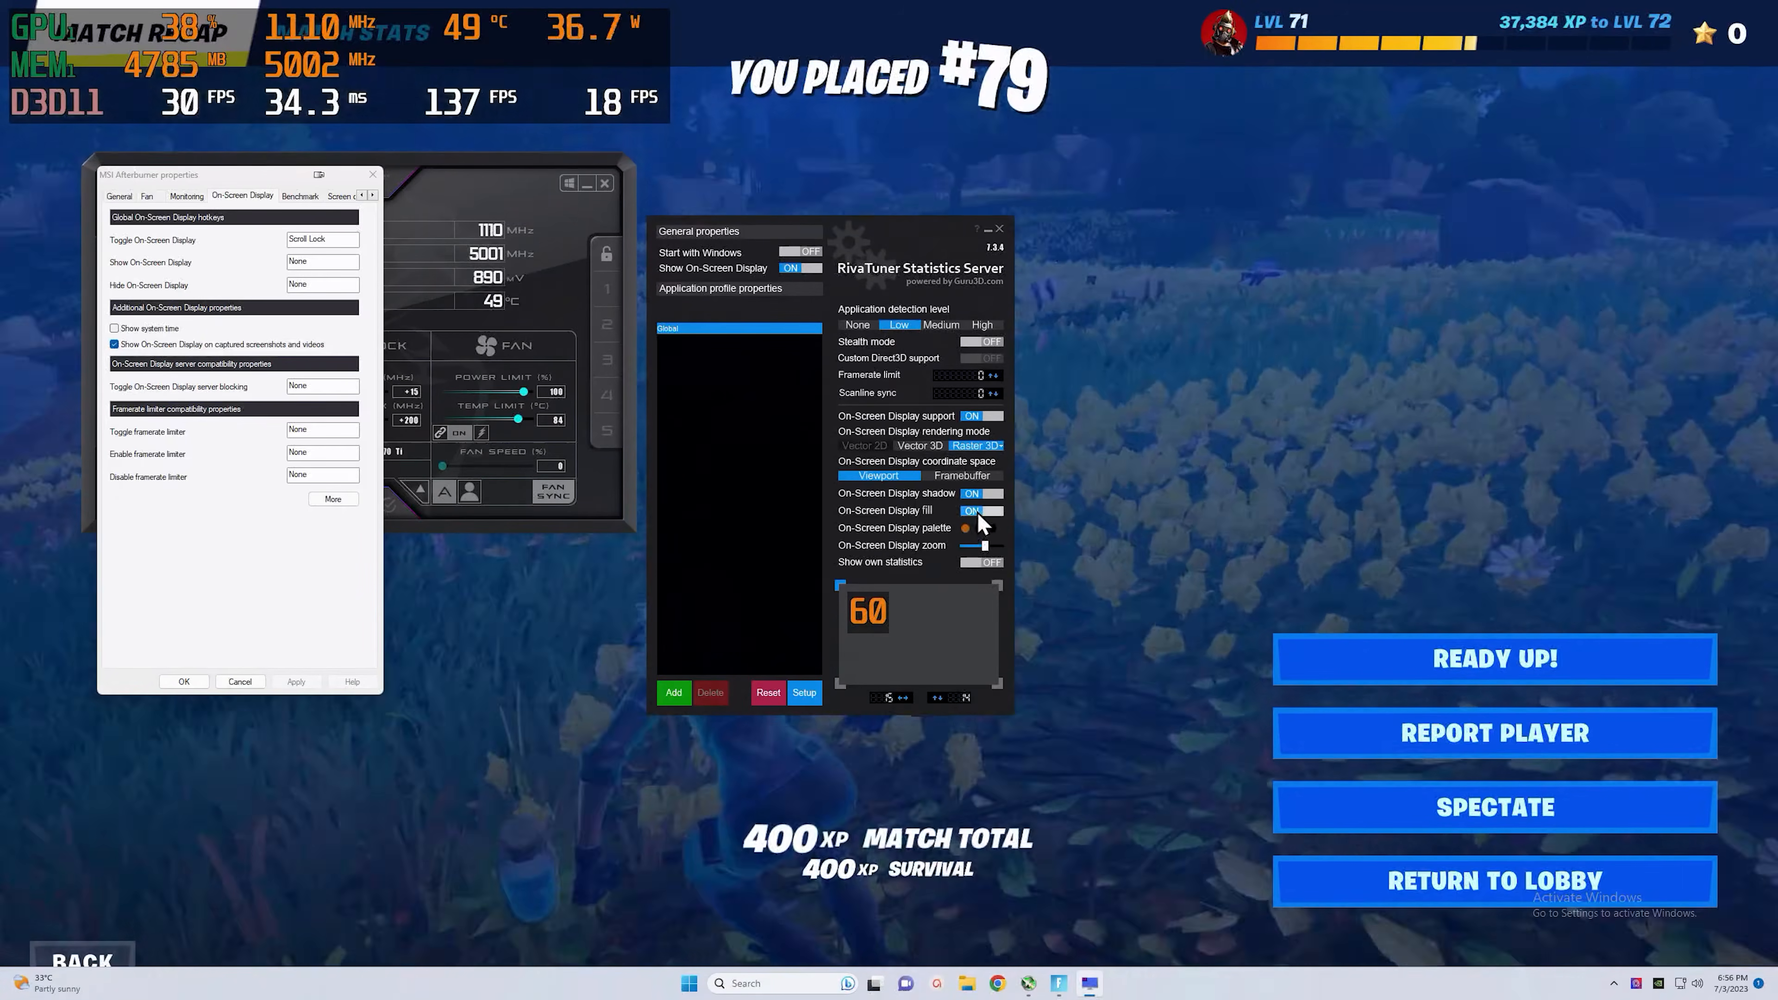
- Toggle the On-Screen Display fill off and back on, and try the third overlay palette color
{"action": "left_click", "coordinate": [979, 512]}
{"action": "left_click", "coordinate": [979, 512]}
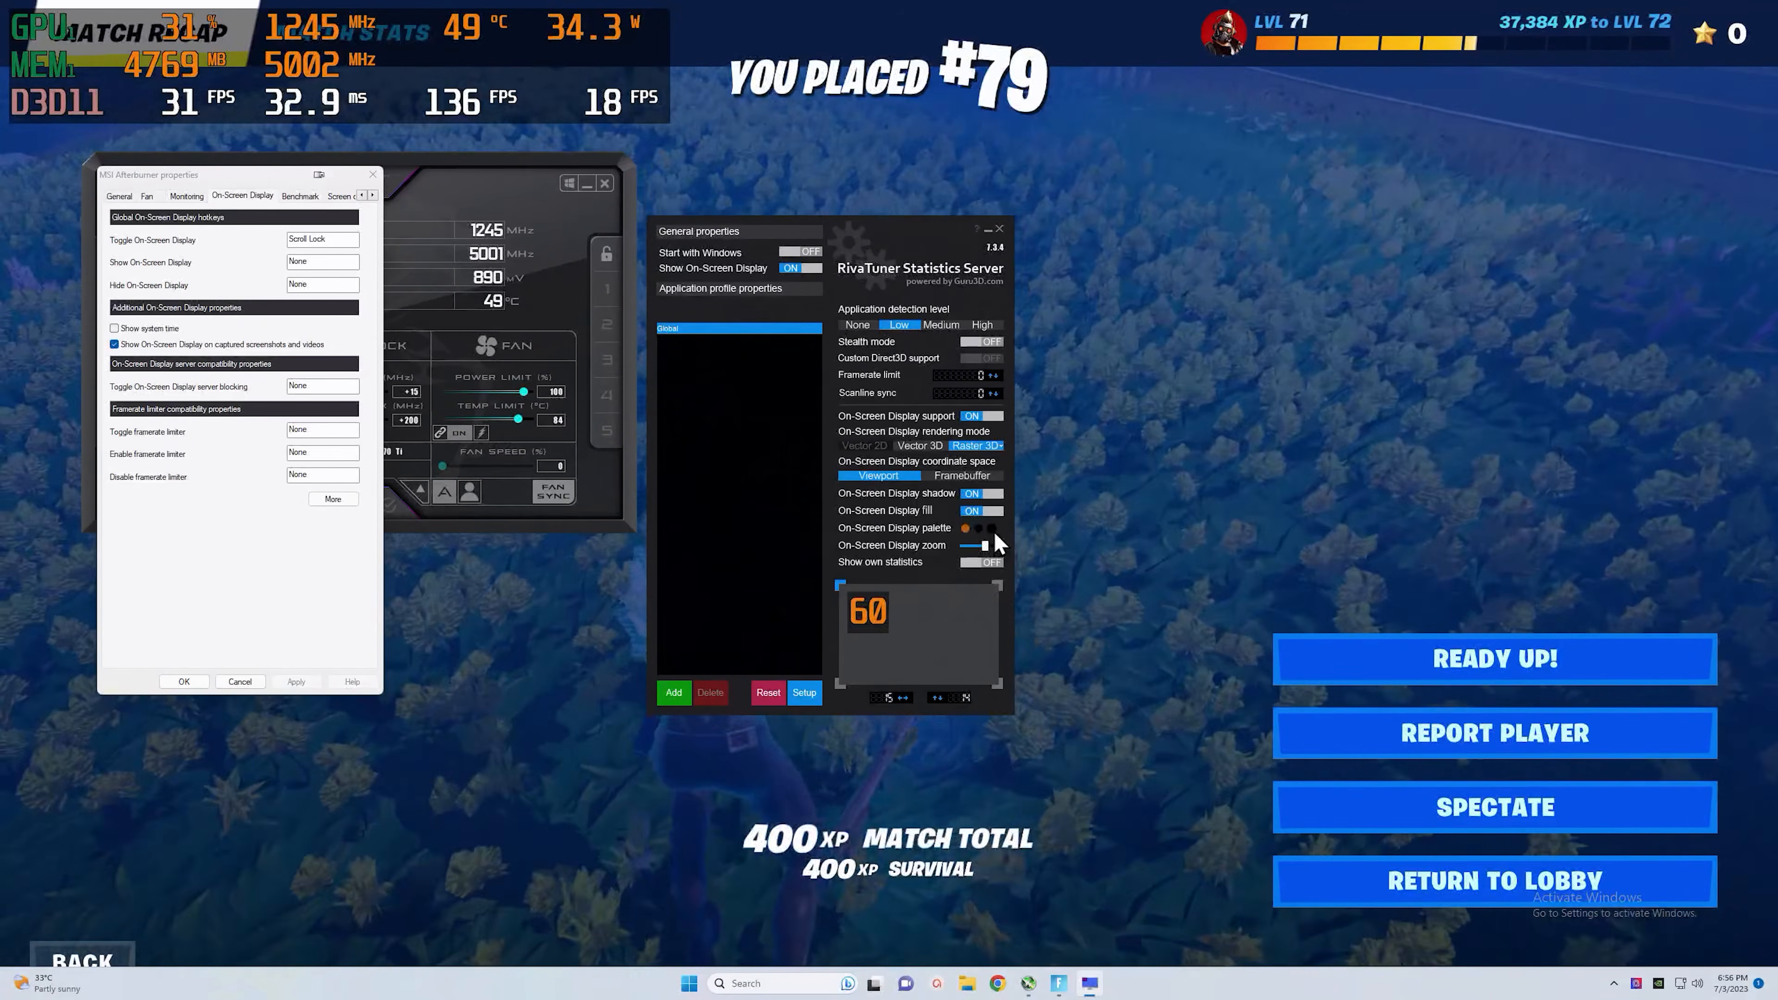
{"action": "left_click", "coordinate": [992, 529]}
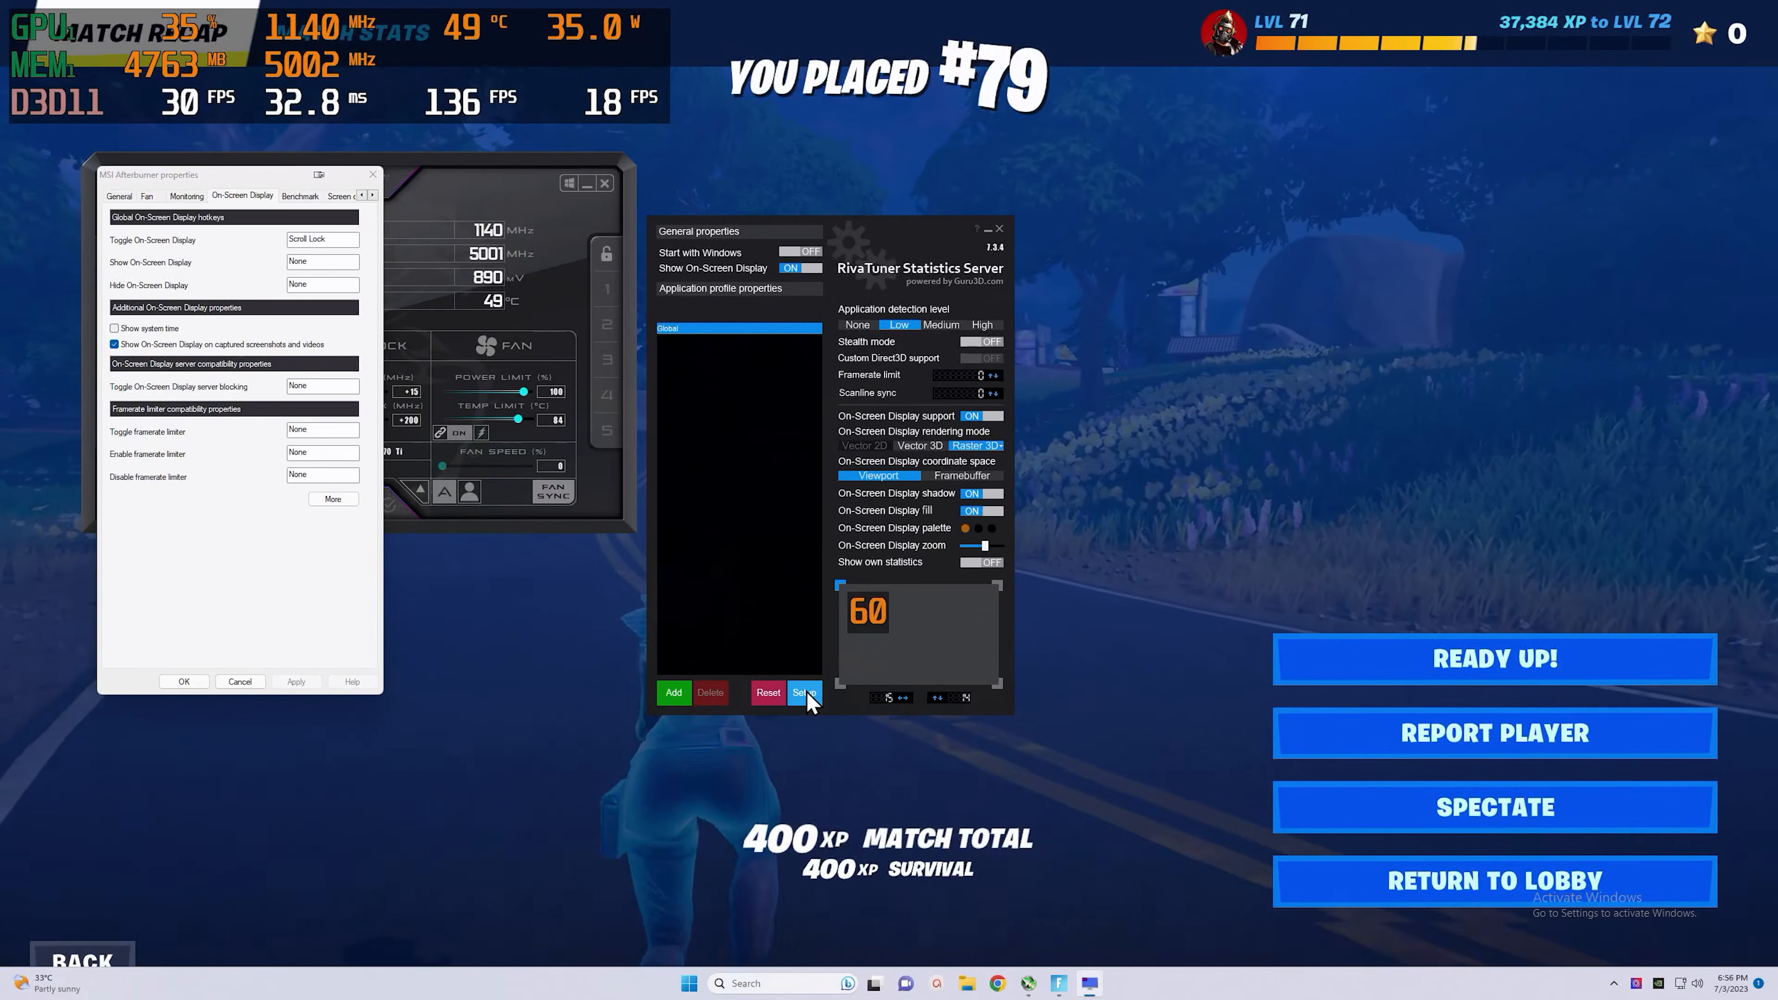
- Review the RivaTuner general properties, open the OverlayEditor.dll plugin and move the overlay editor clear of the Afterburner windows
{"action": "left_click", "coordinate": [805, 692]}
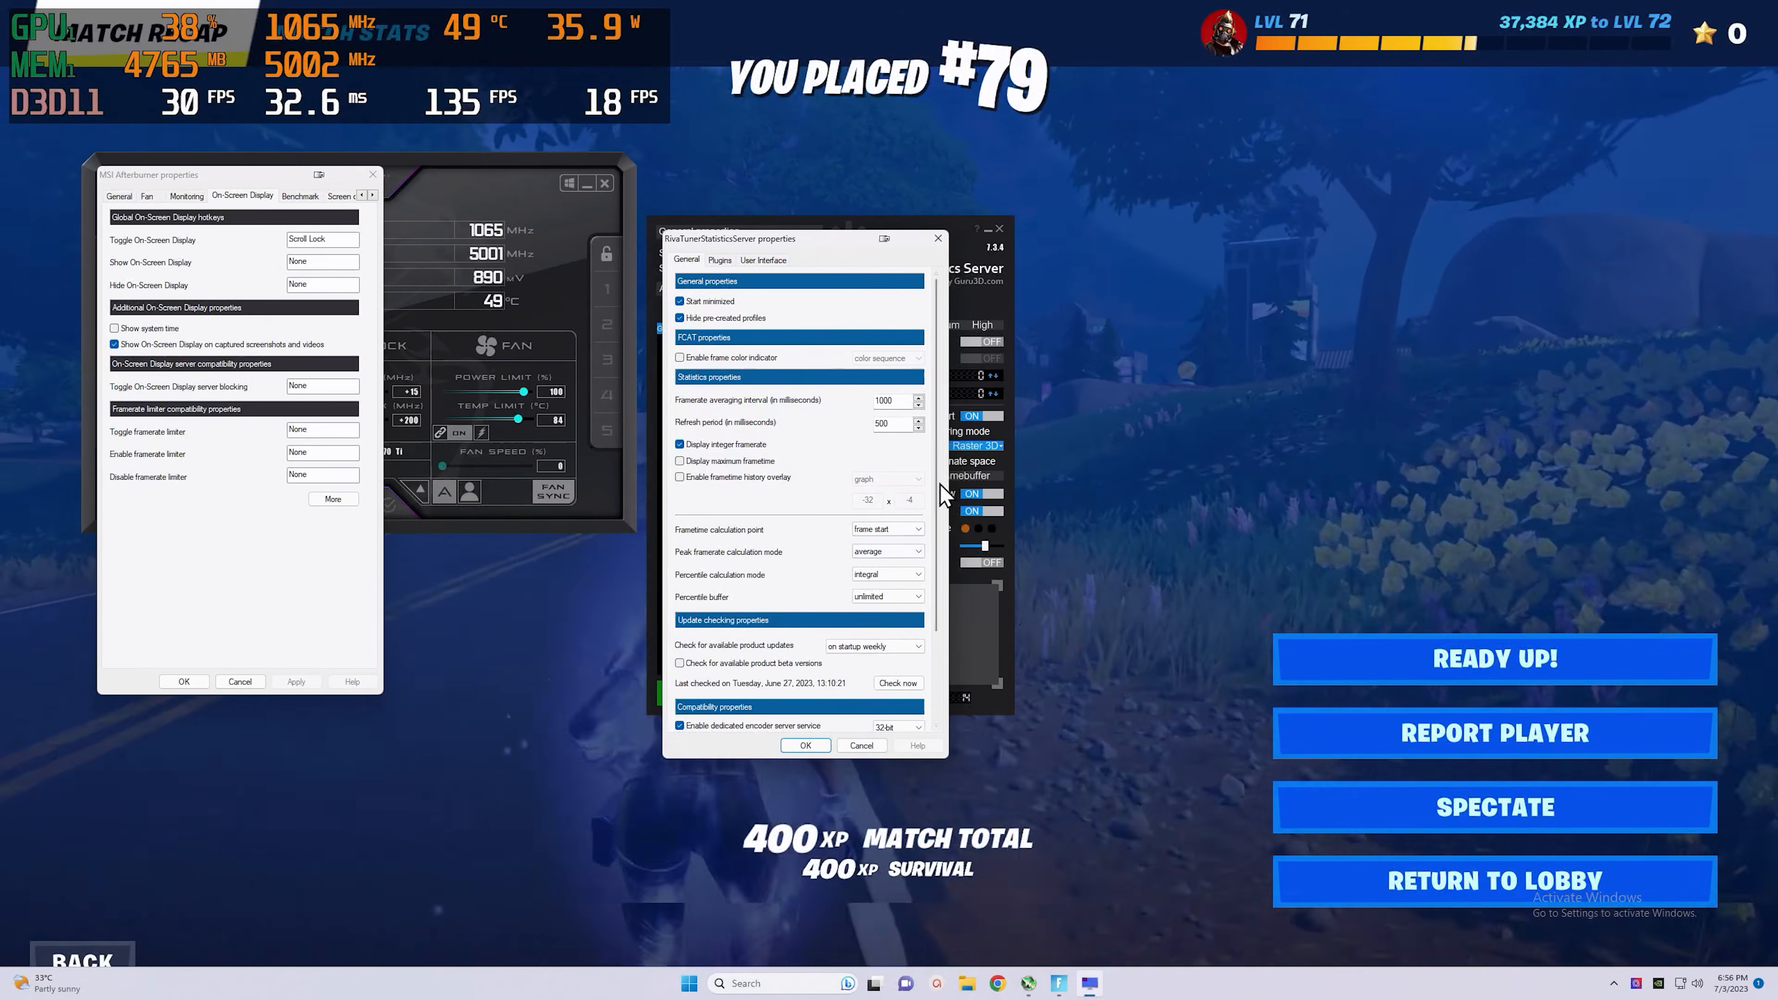
{"action": "left_click_drag", "start_coordinate": [938, 484], "coordinate": [934, 574]}
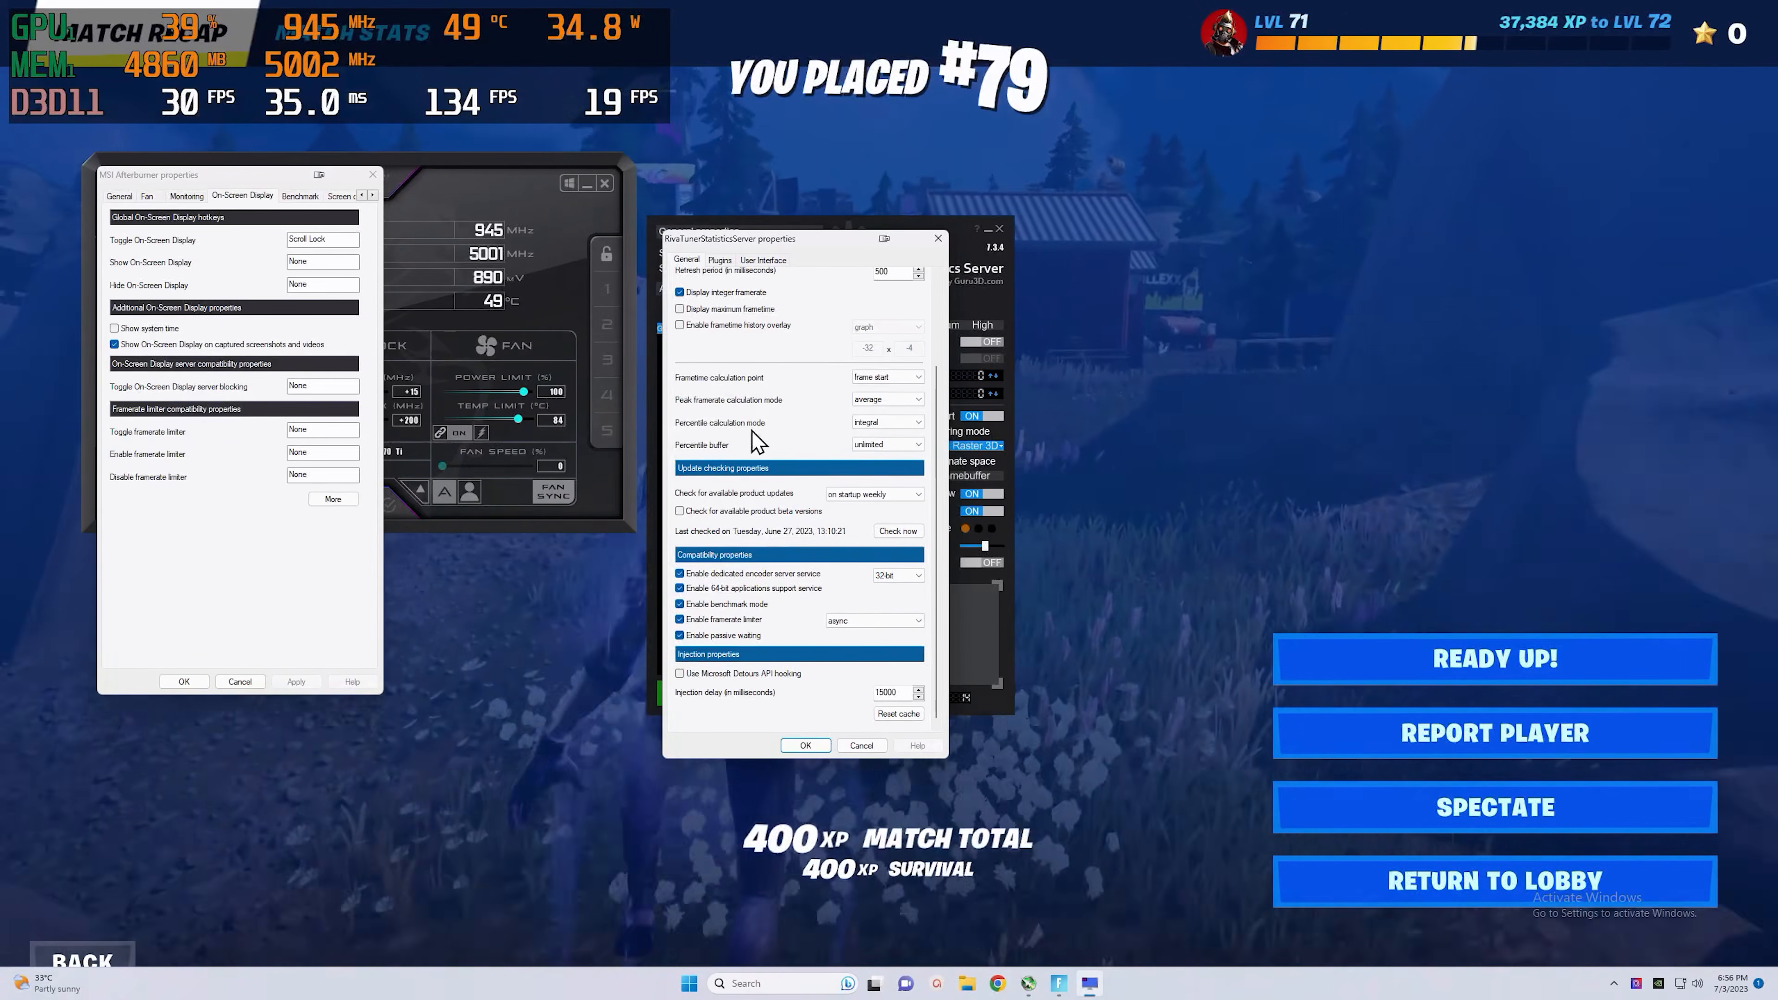
{"action": "left_click", "coordinate": [723, 262]}
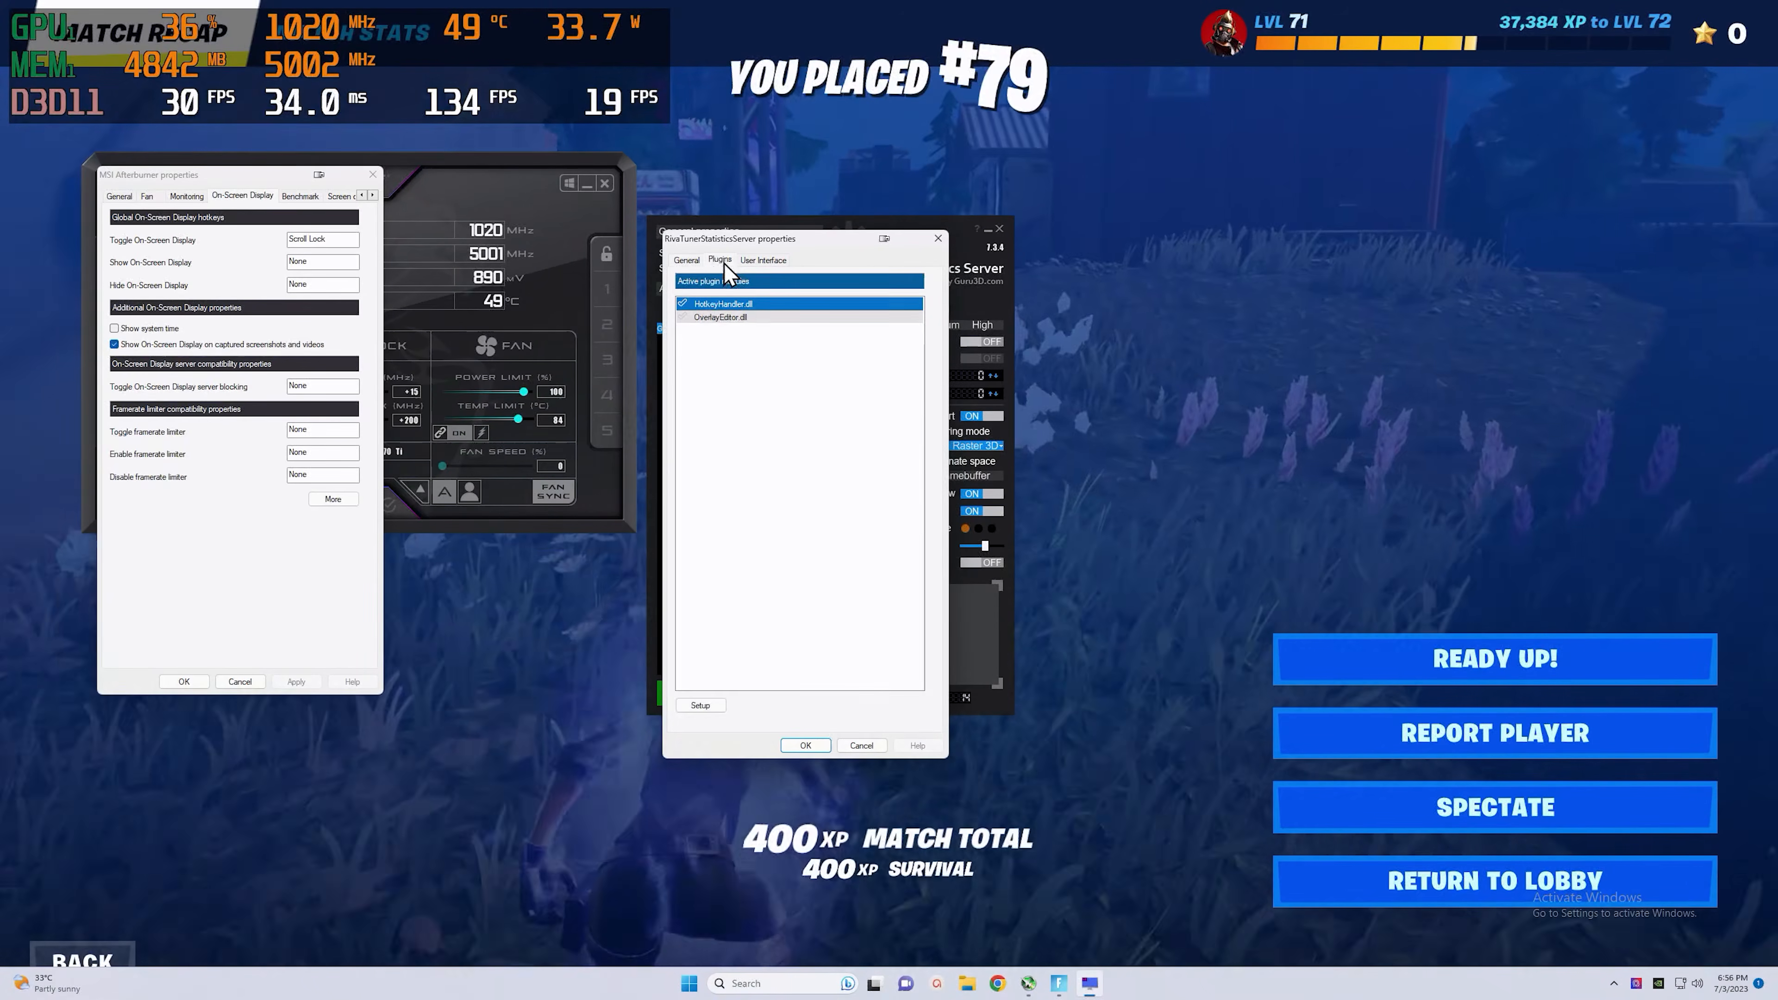
{"action": "left_click", "coordinate": [725, 317]}
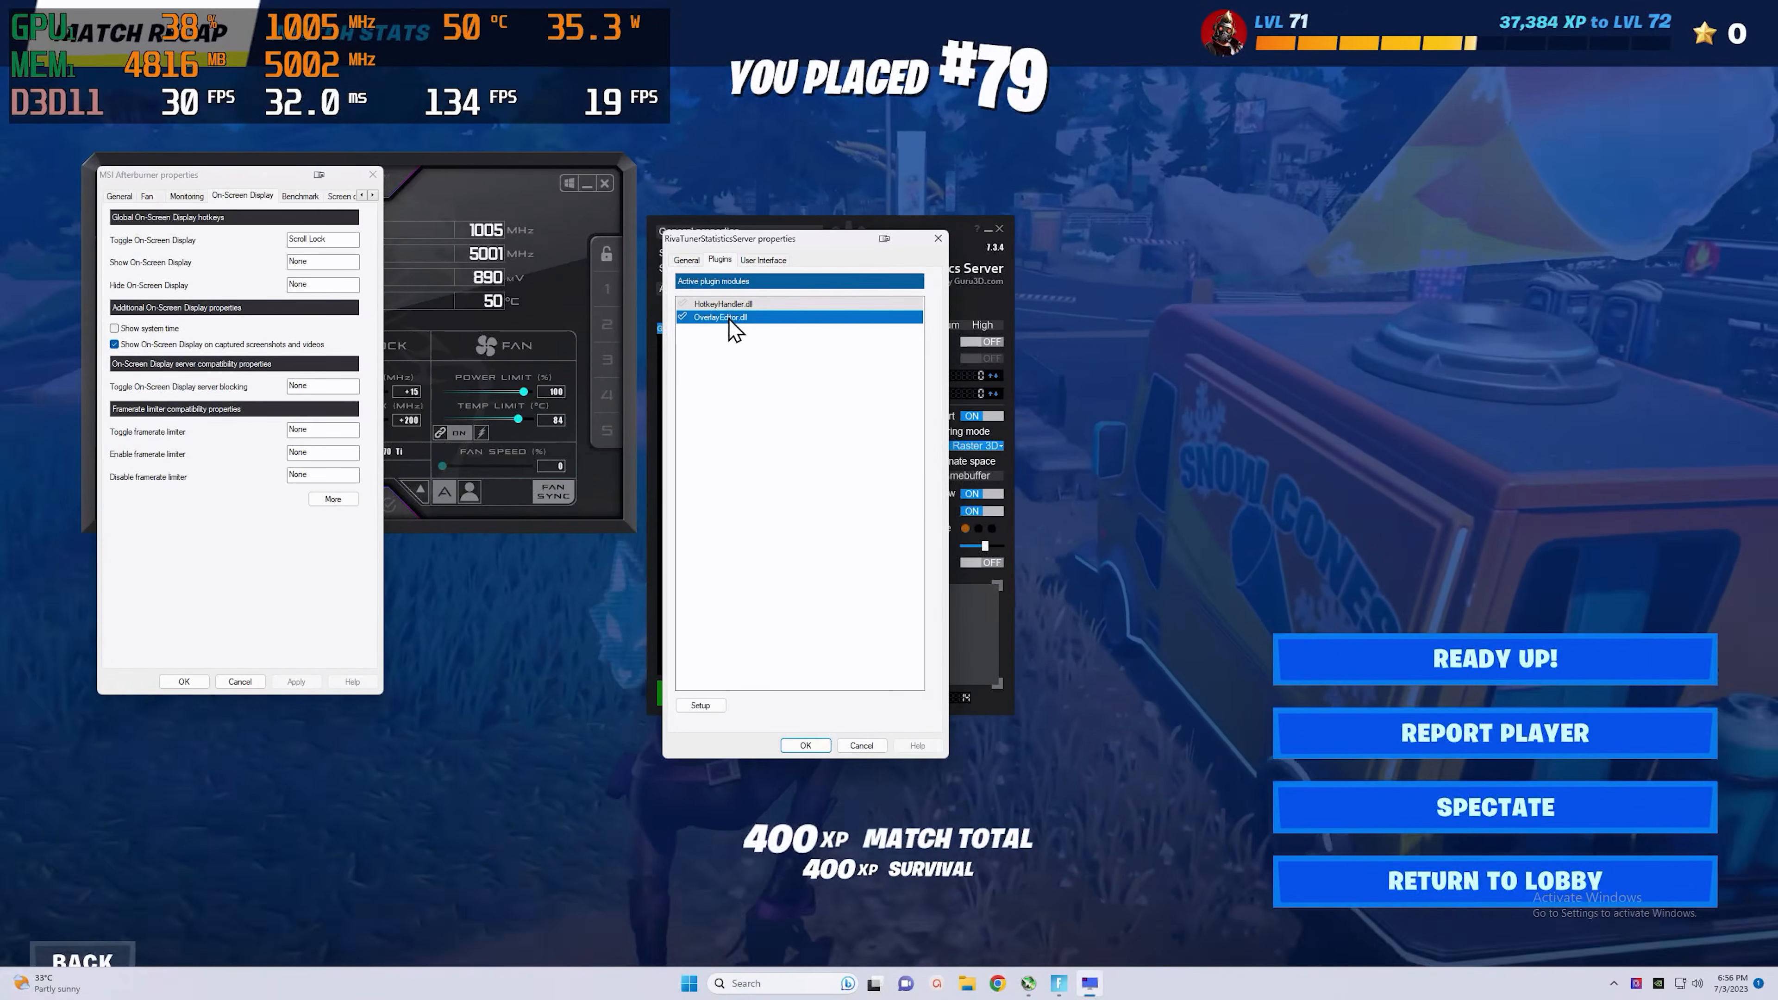
{"action": "double_click", "coordinate": [730, 318]}
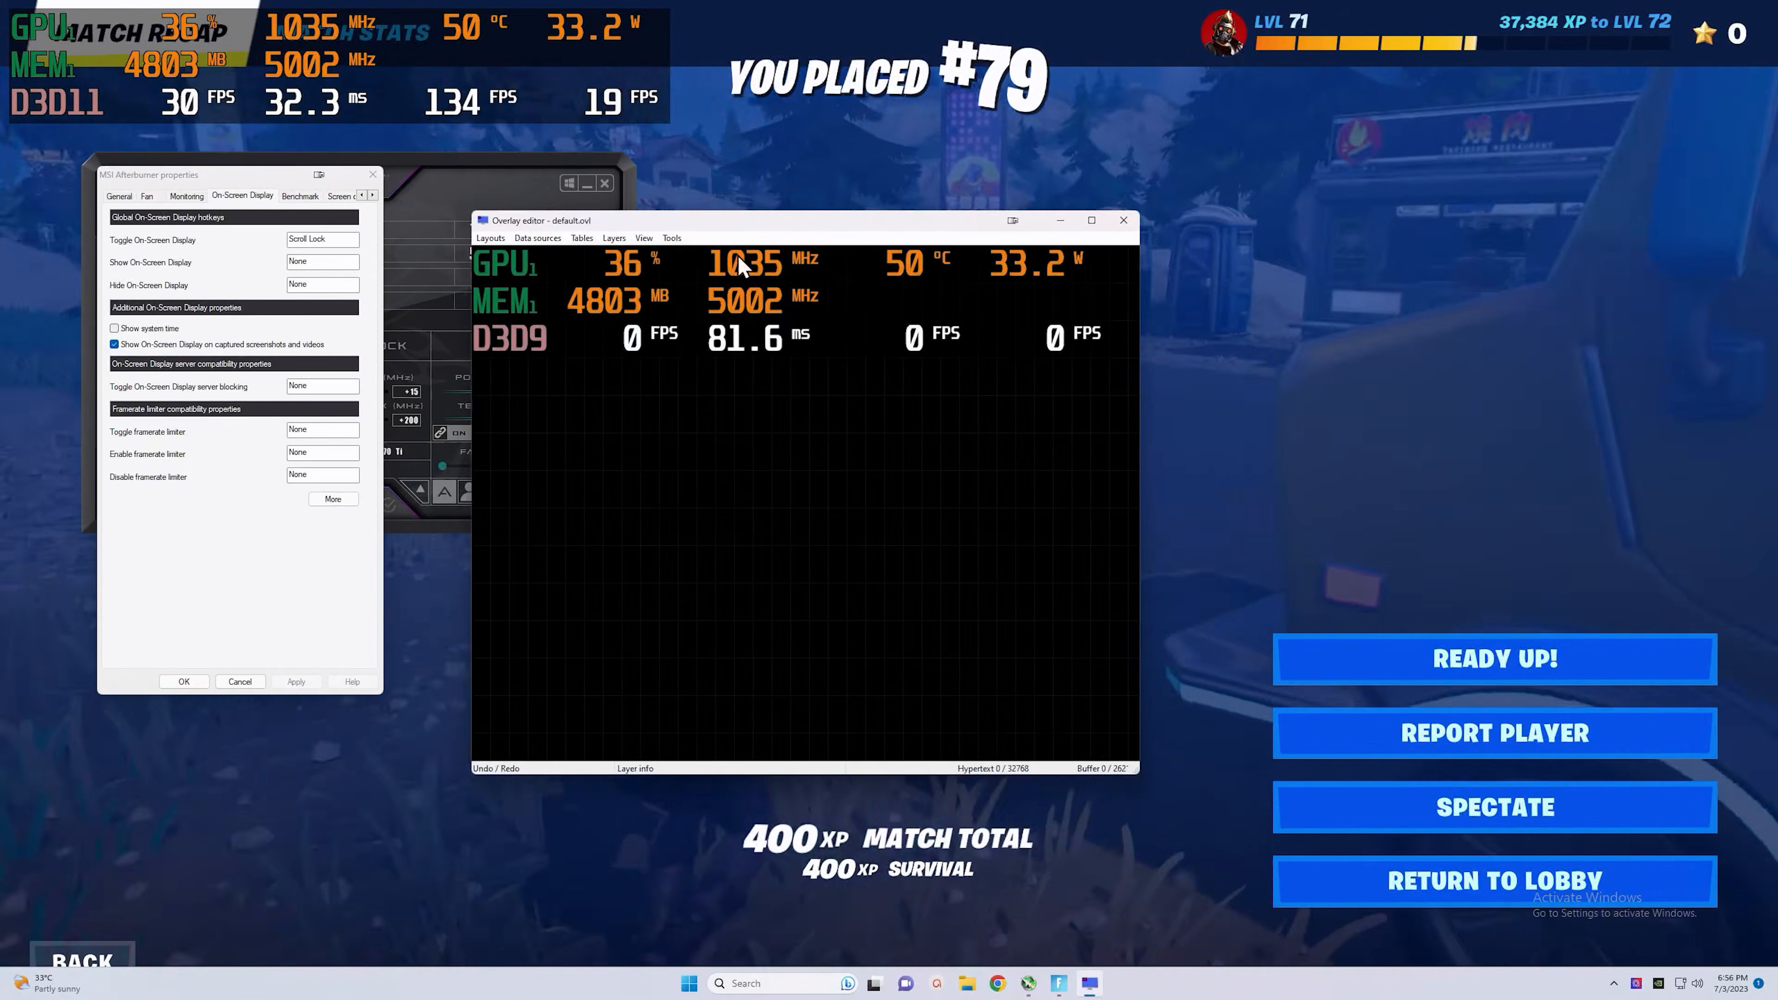
{"action": "left_click_drag", "start_coordinate": [736, 229], "coordinate": [1014, 164]}
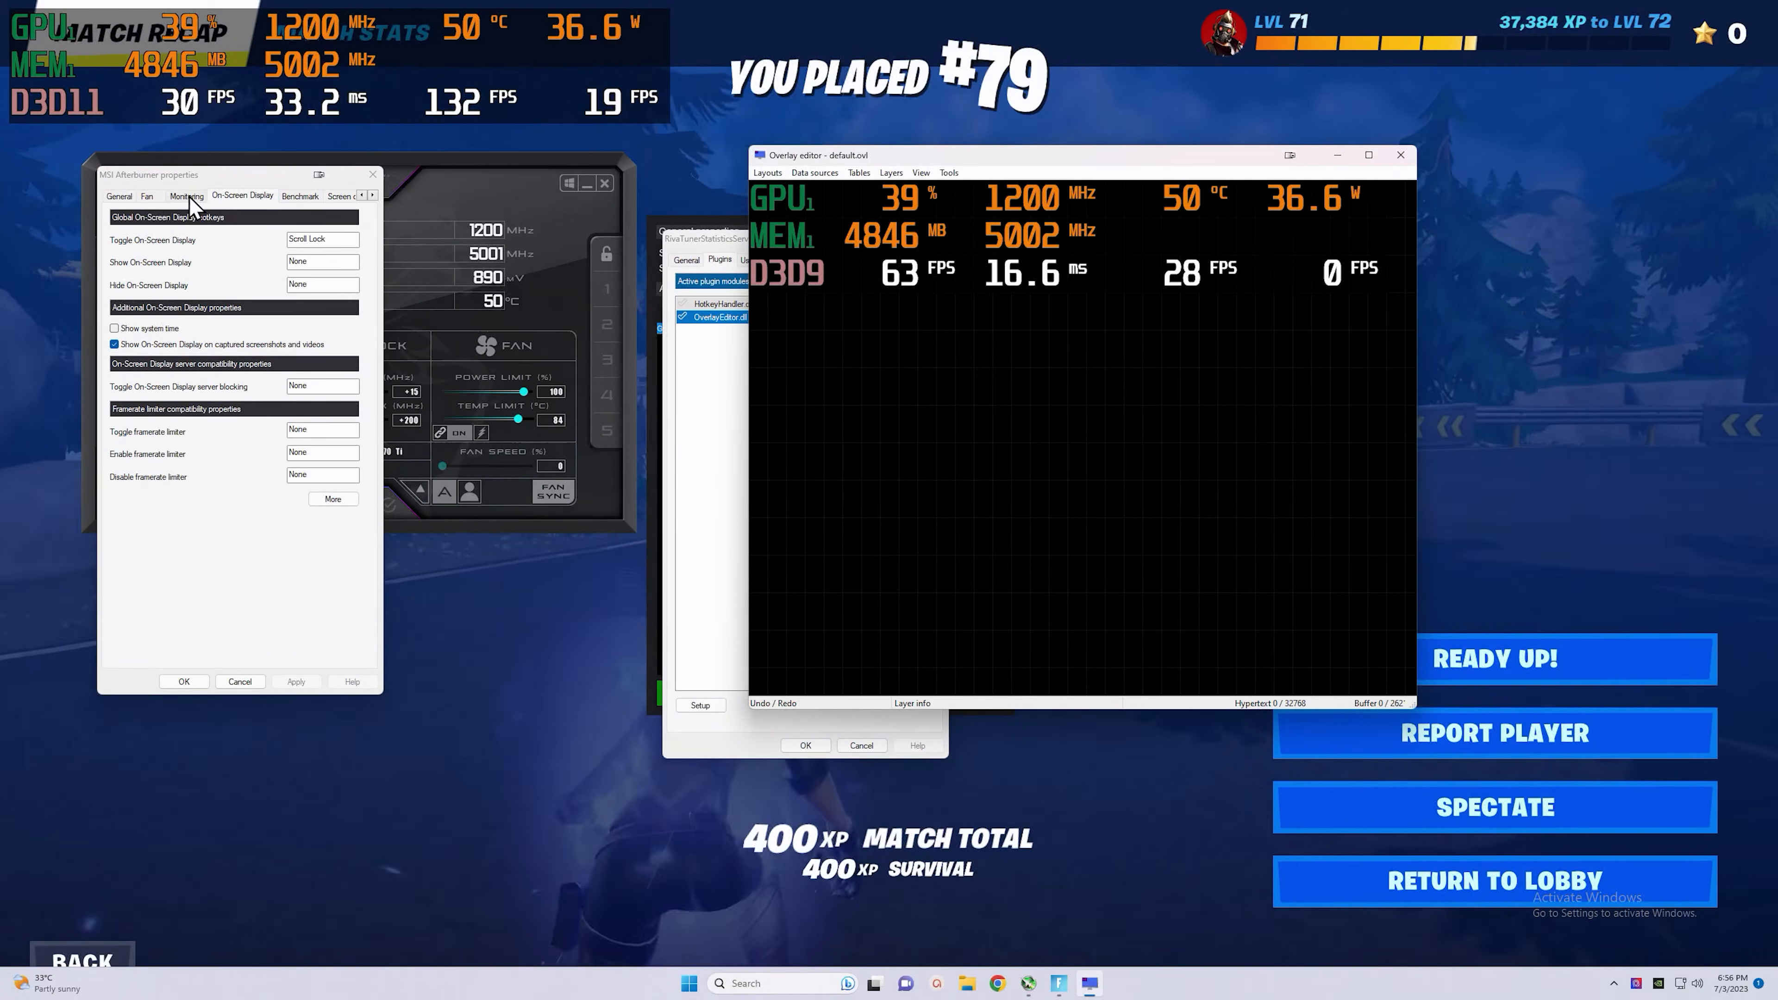
- Set the Framerate monitoring item to show as text and graph in the On-Screen Display, and apply it
{"action": "left_click", "coordinate": [187, 197]}
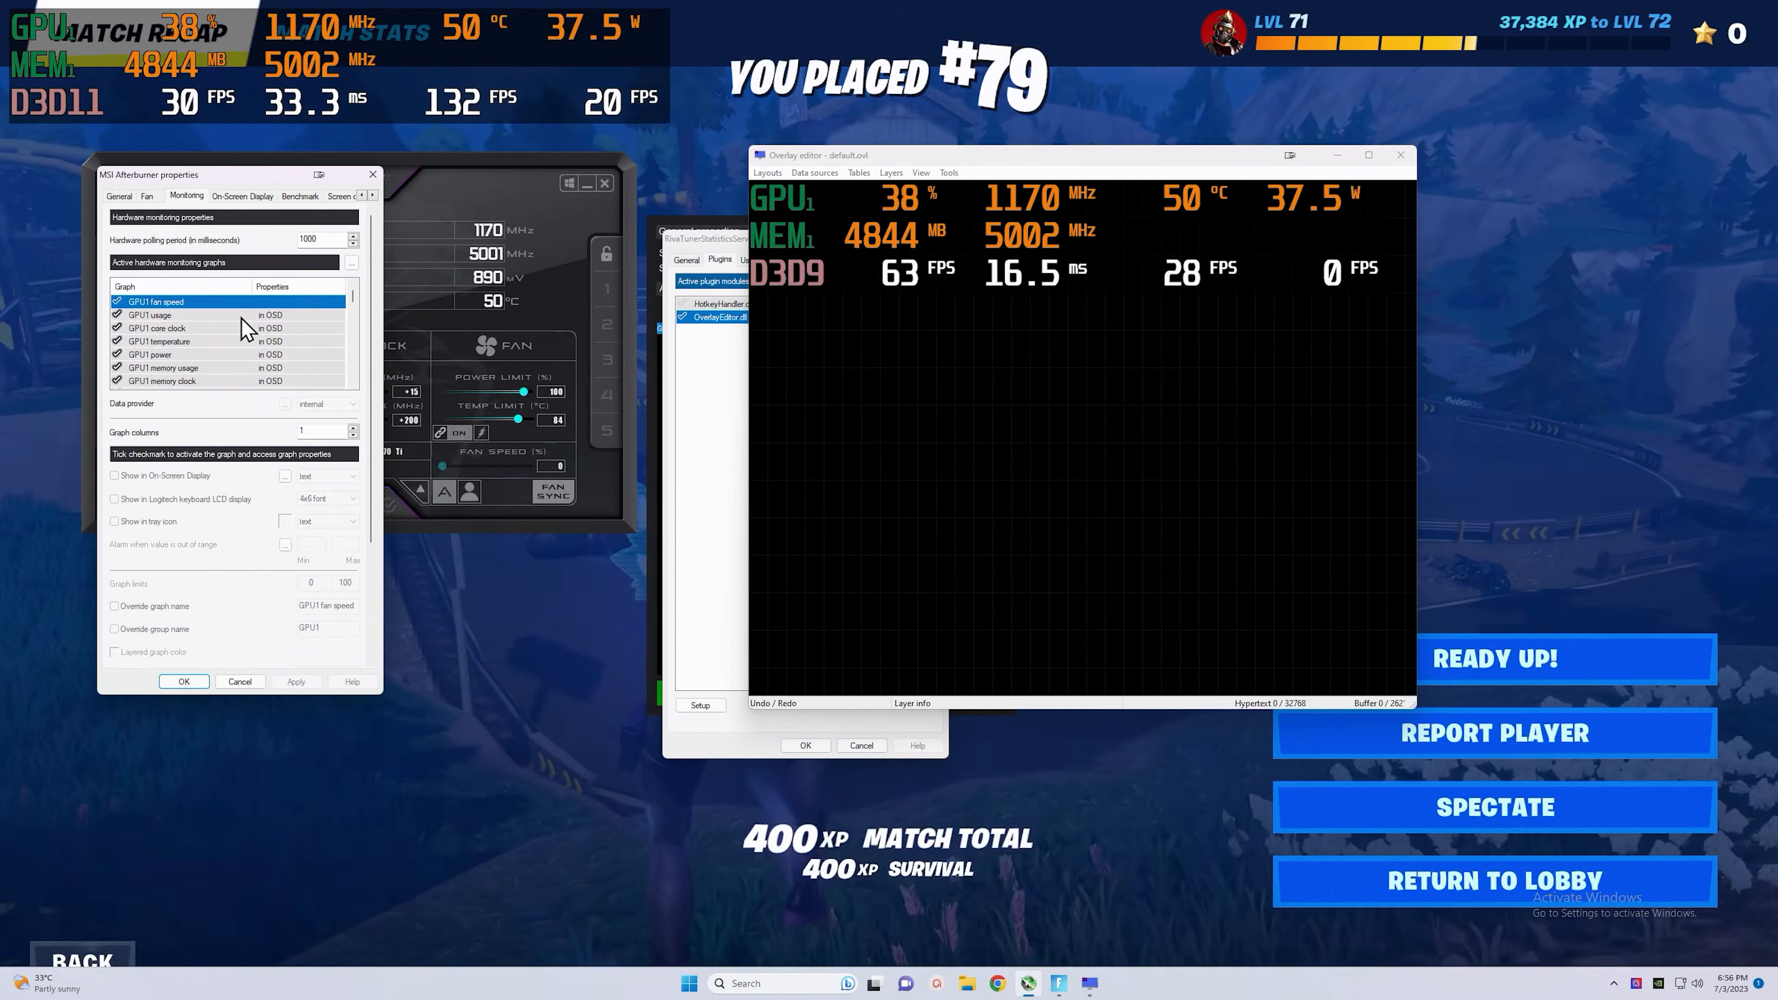
{"action": "left_click", "coordinate": [229, 317]}
{"action": "left_click", "coordinate": [227, 341]}
{"action": "scroll", "coordinate": [228, 354], "scroll_direction": "down", "scroll_amount": 2}
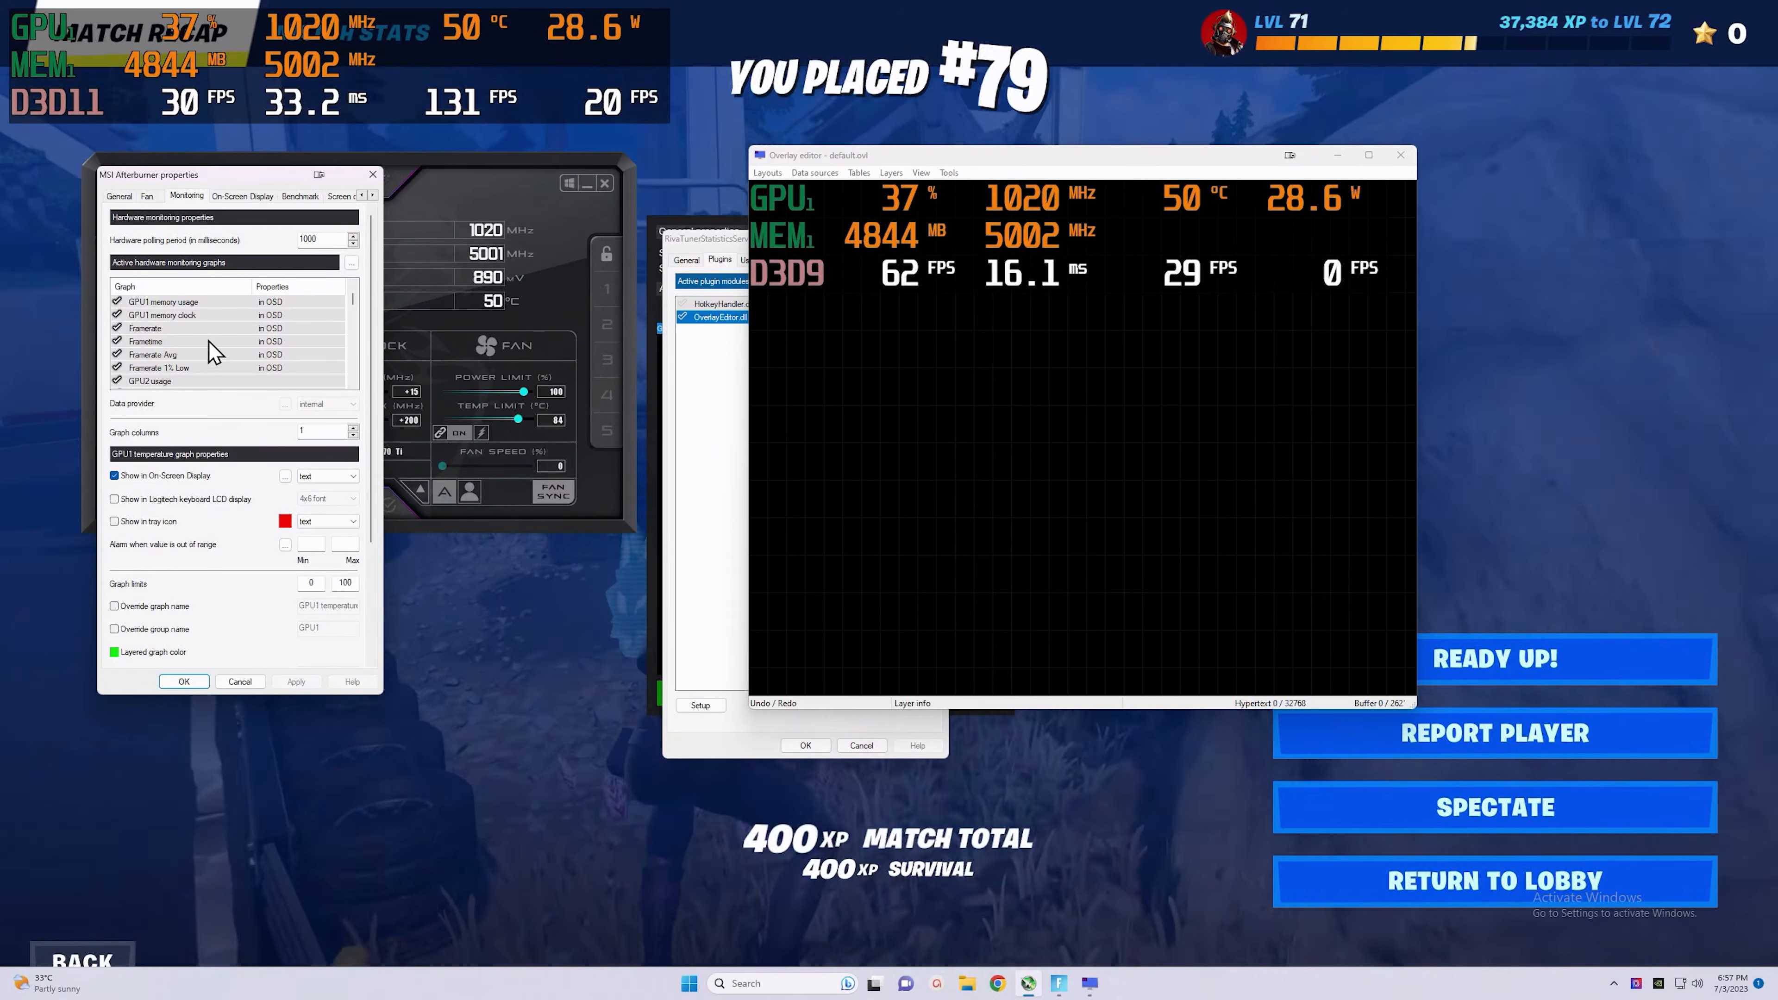
{"action": "left_click", "coordinate": [270, 327]}
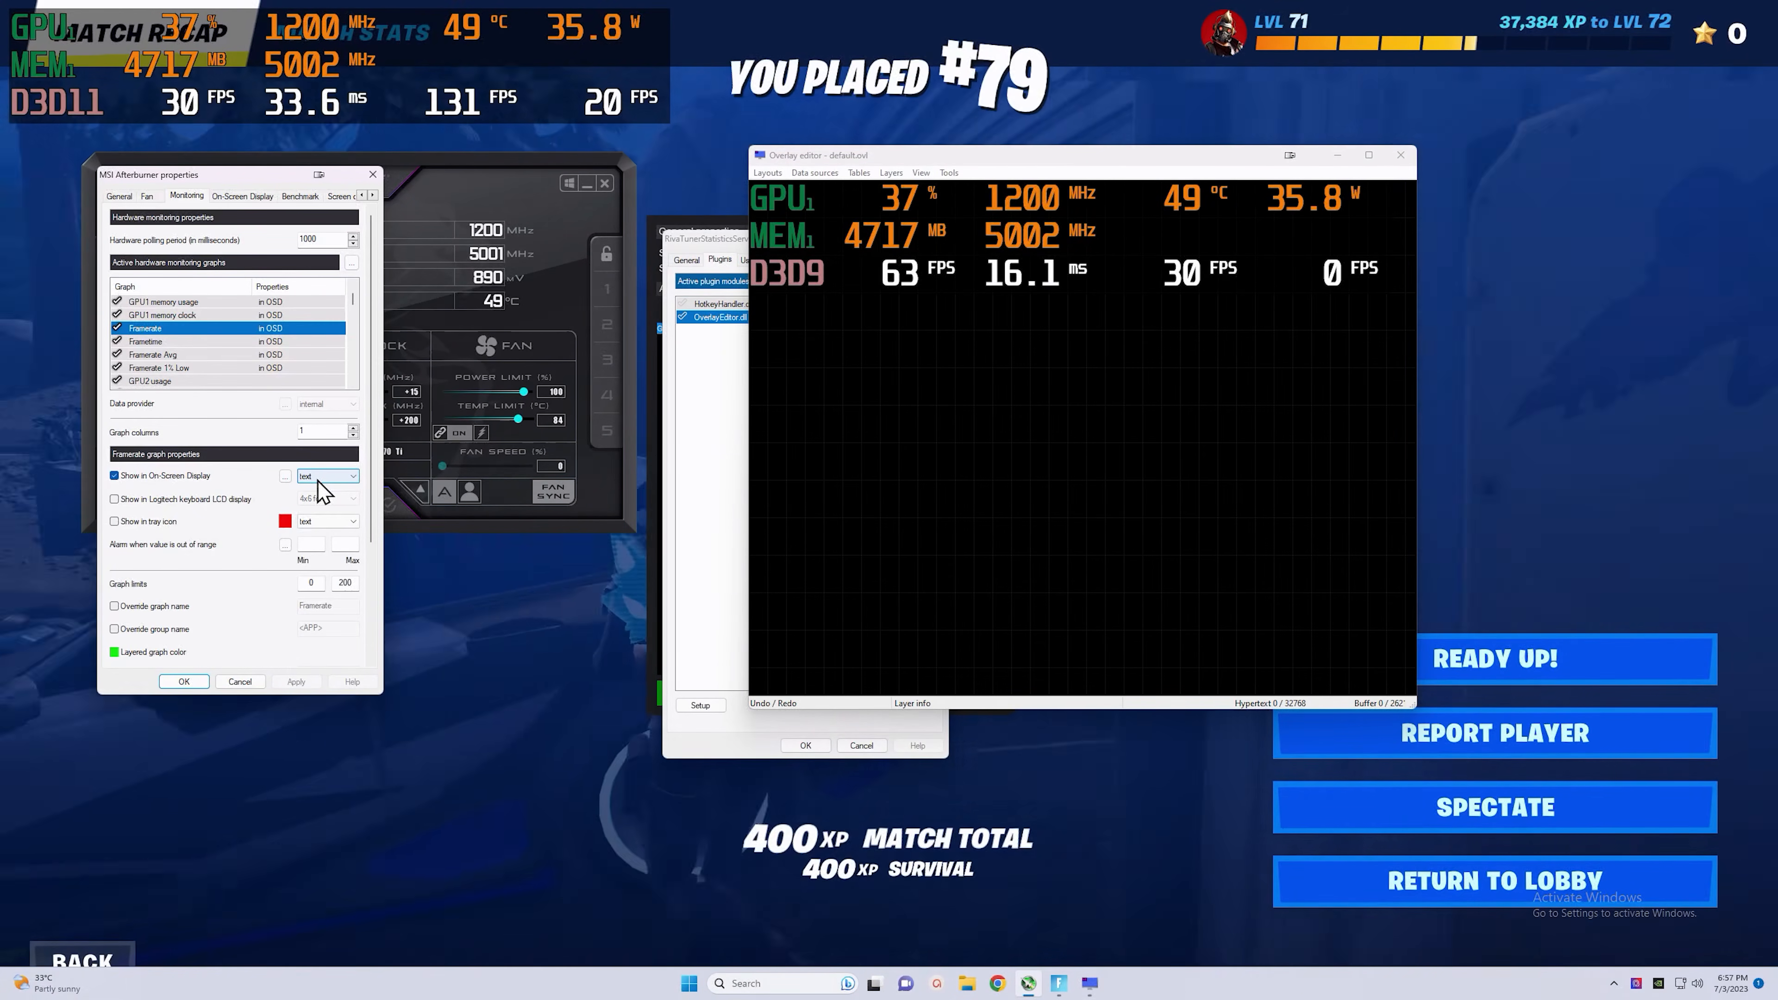
{"action": "left_click", "coordinate": [316, 481]}
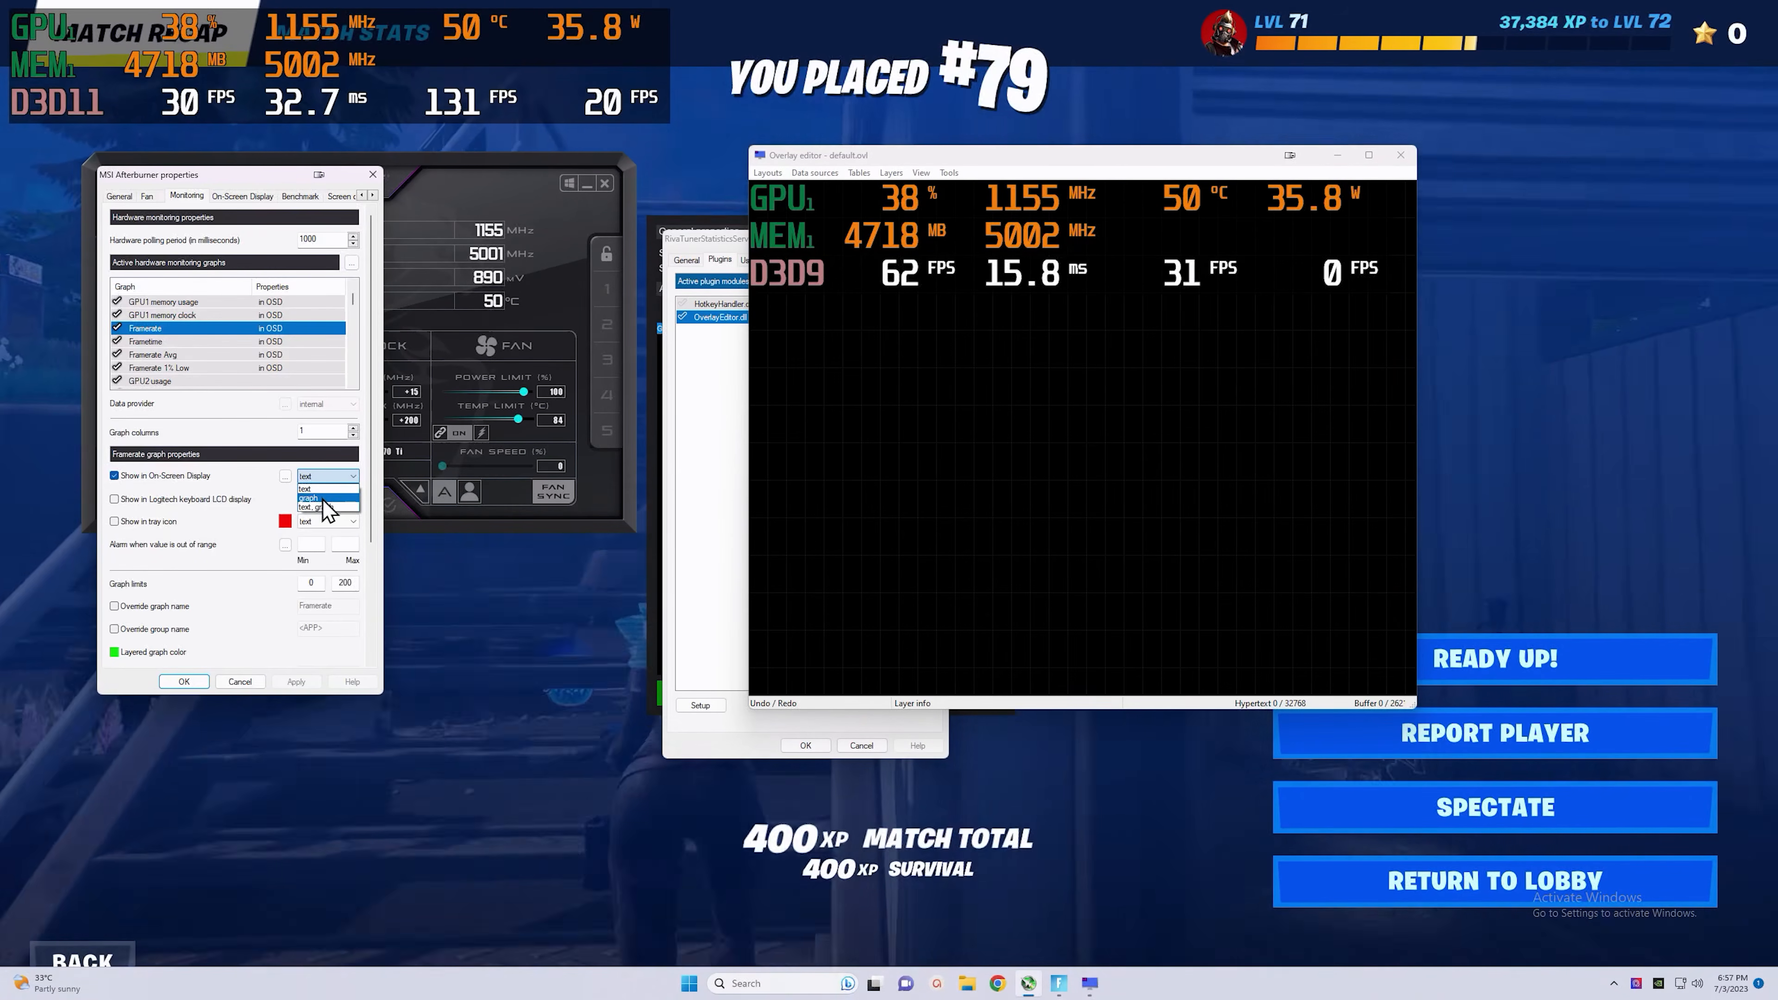
{"action": "left_click", "coordinate": [325, 511]}
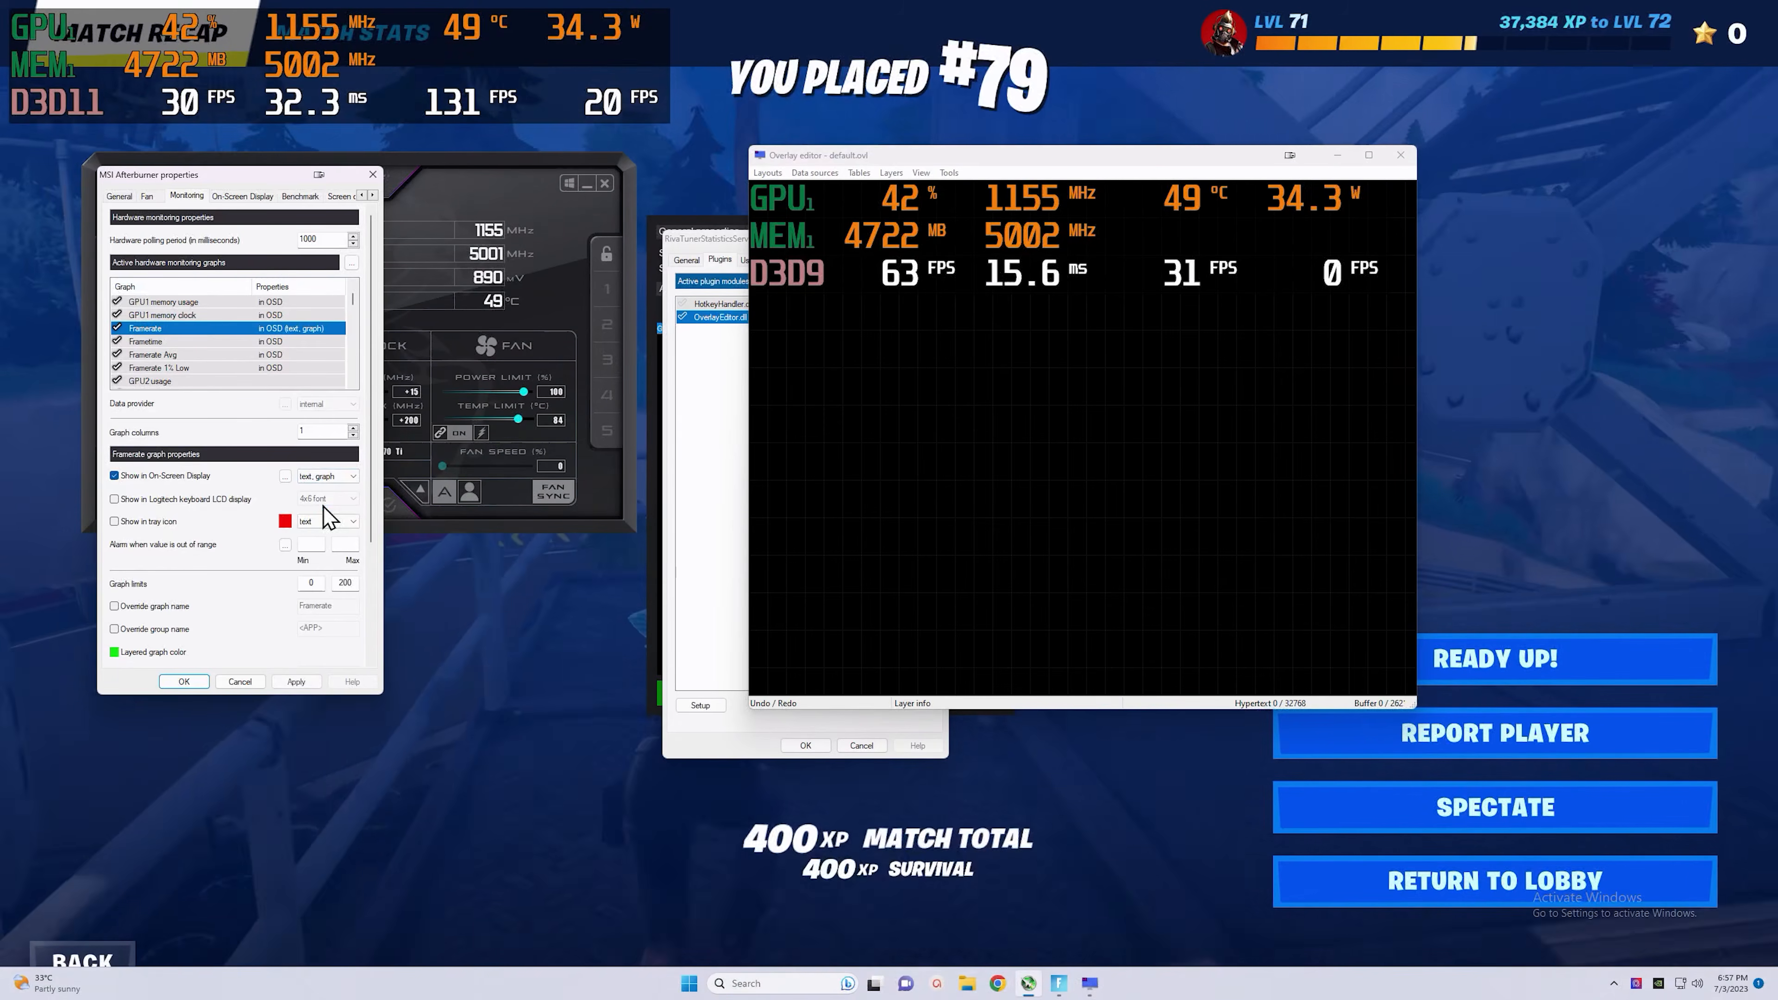
{"action": "left_click", "coordinate": [297, 682]}
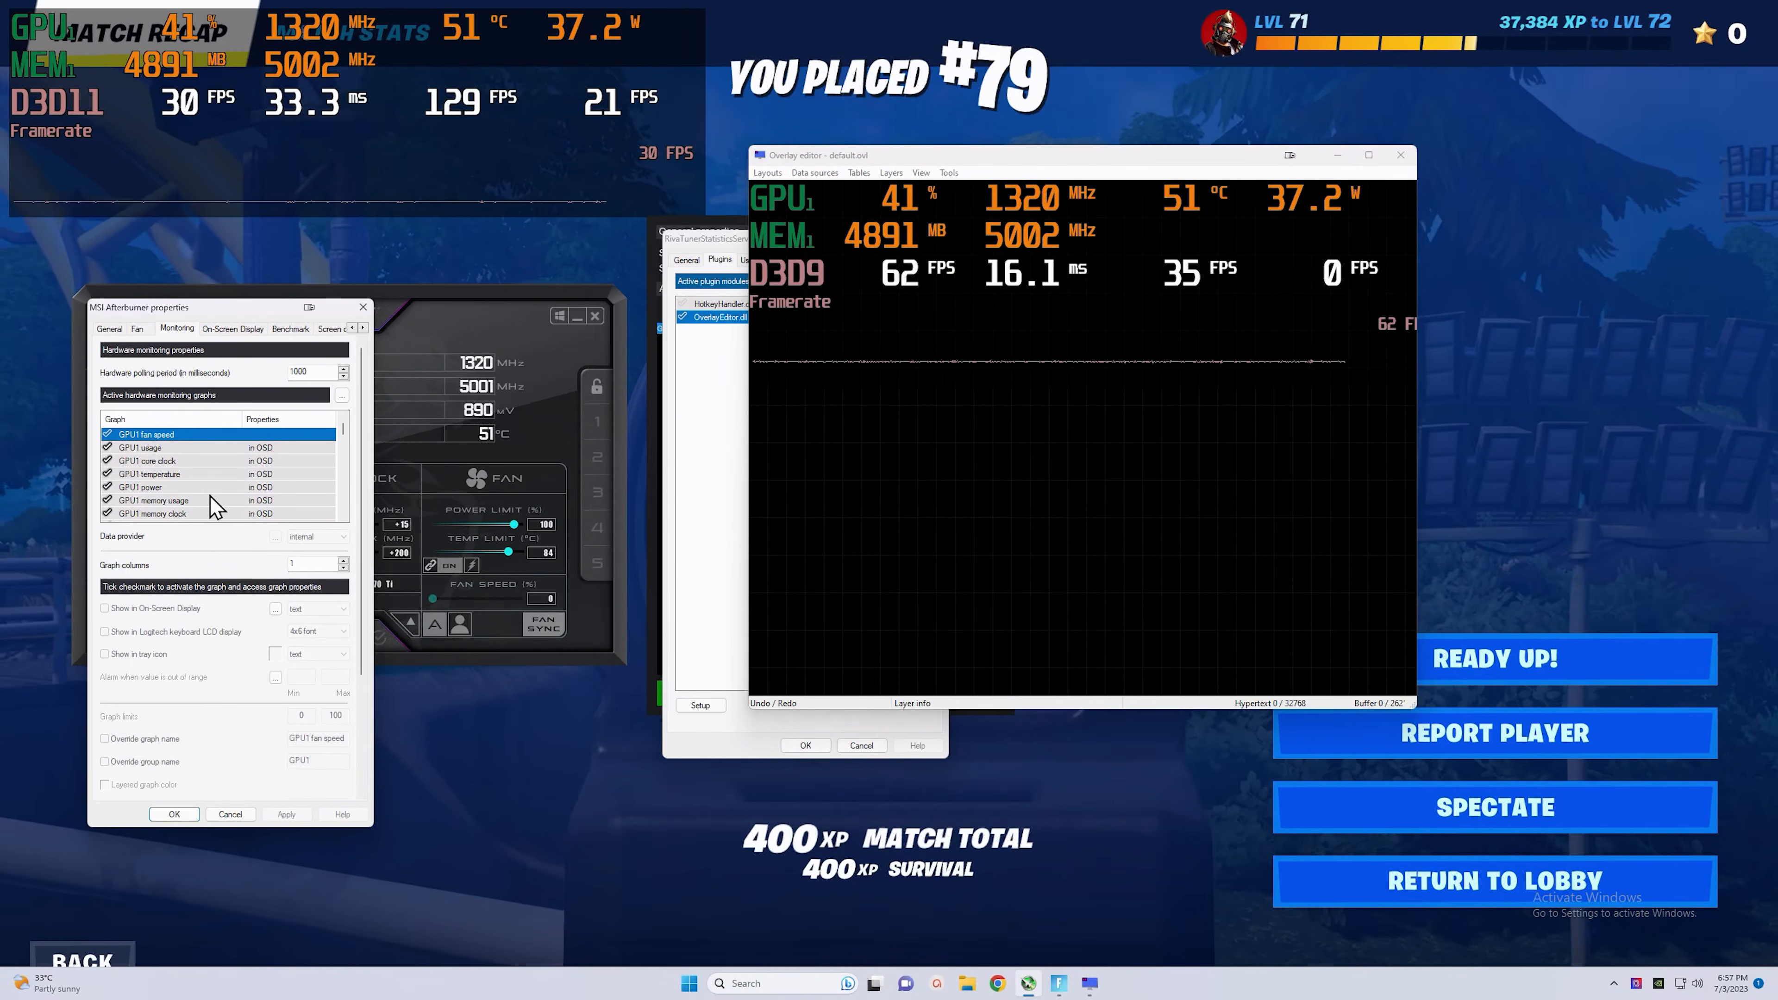
- Set GPU1 usage and GPU1 core clock together to show as text and graph in the On-Screen Display, and apply
{"action": "left_click_drag", "start_coordinate": [186, 454], "coordinate": [191, 464]}
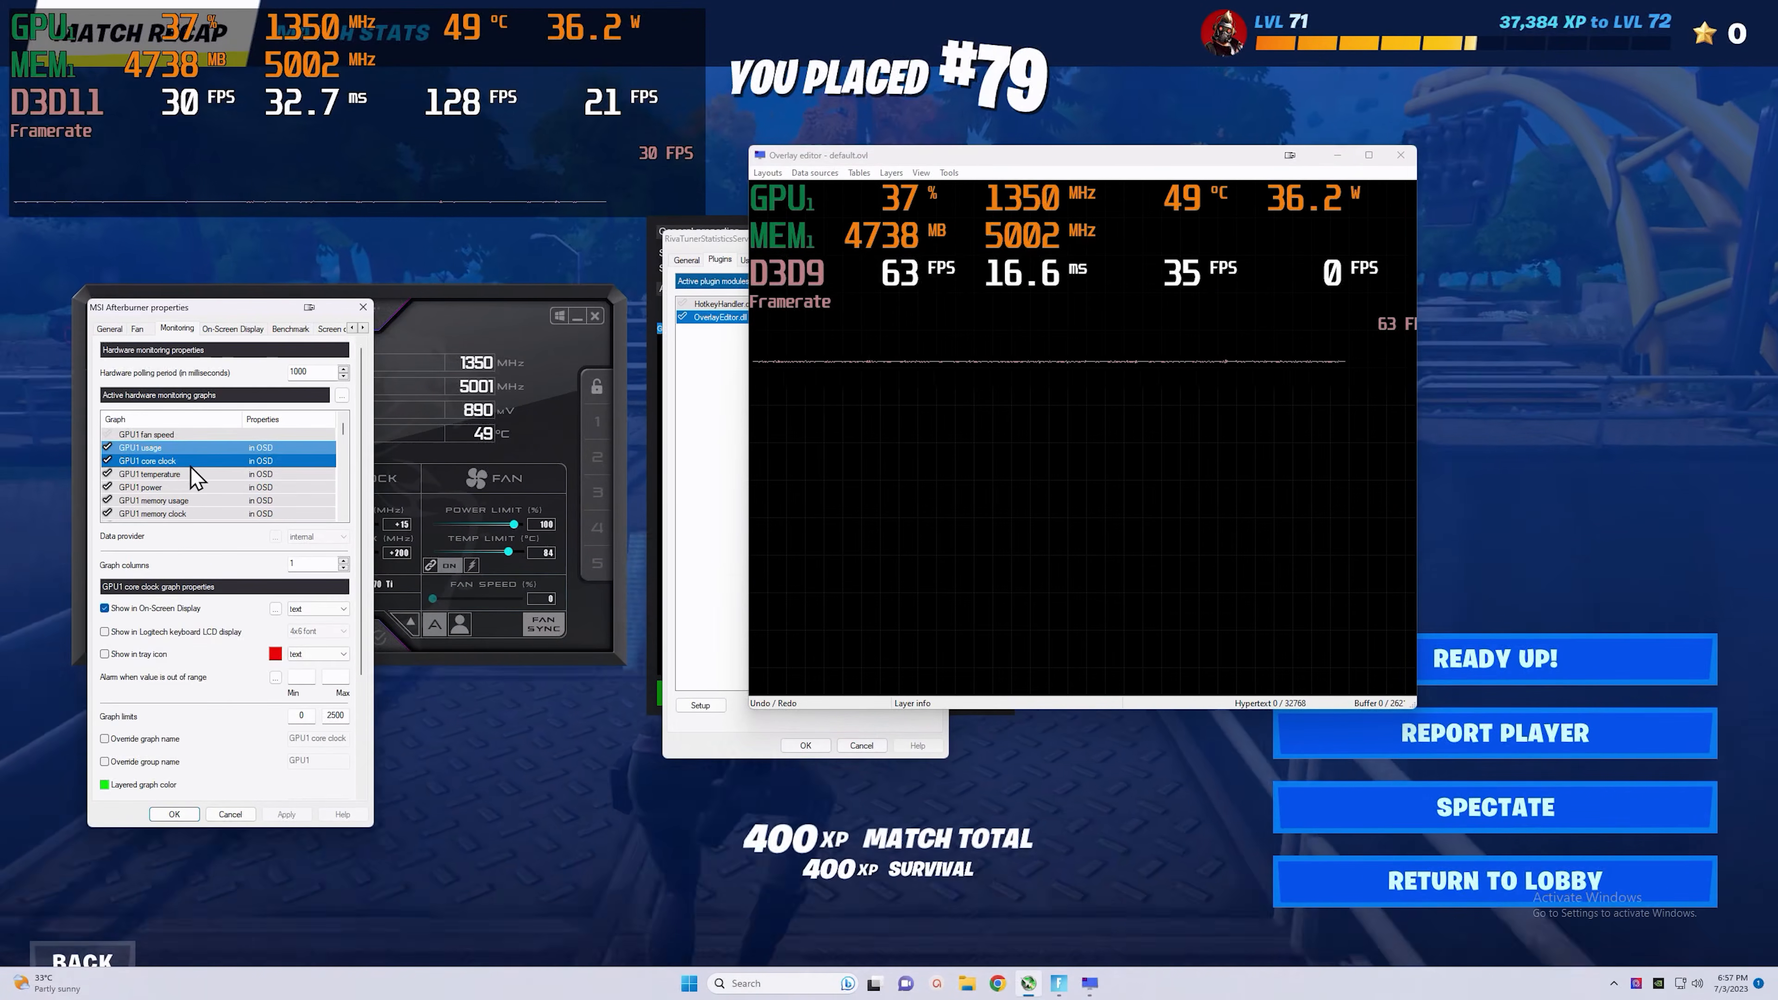
{"action": "left_click", "coordinate": [319, 608]}
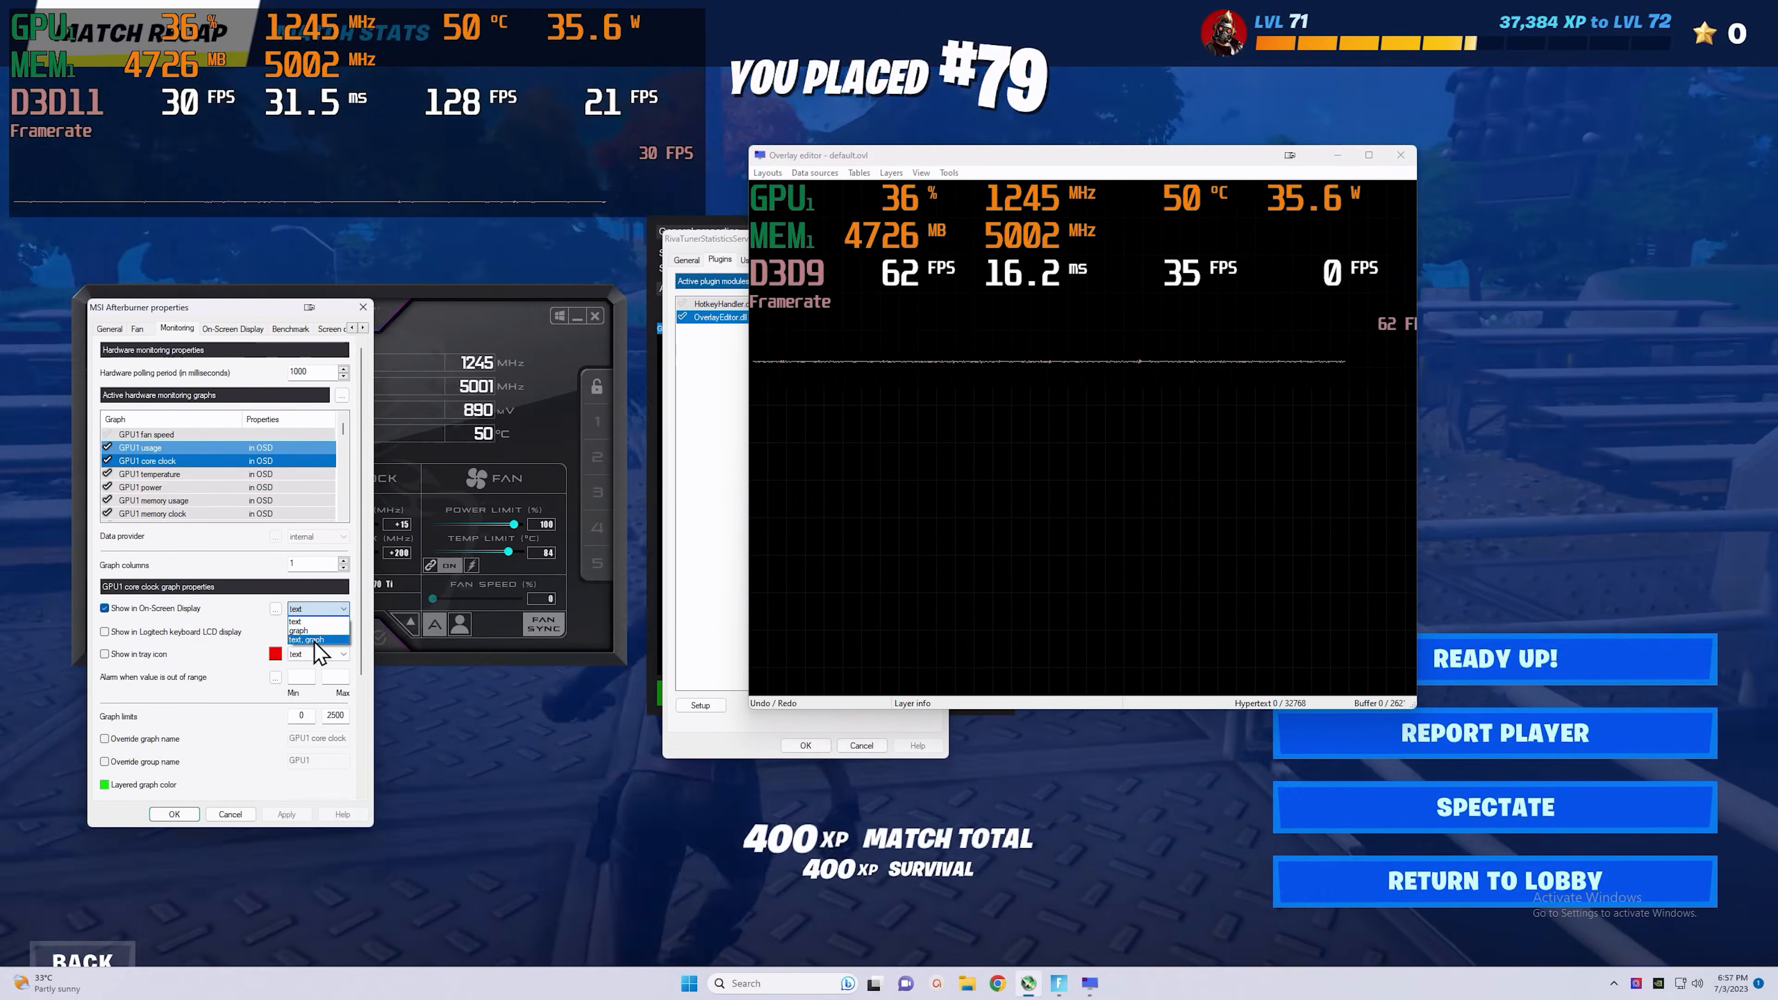
{"action": "left_click", "coordinate": [314, 641]}
{"action": "left_click", "coordinate": [286, 814]}
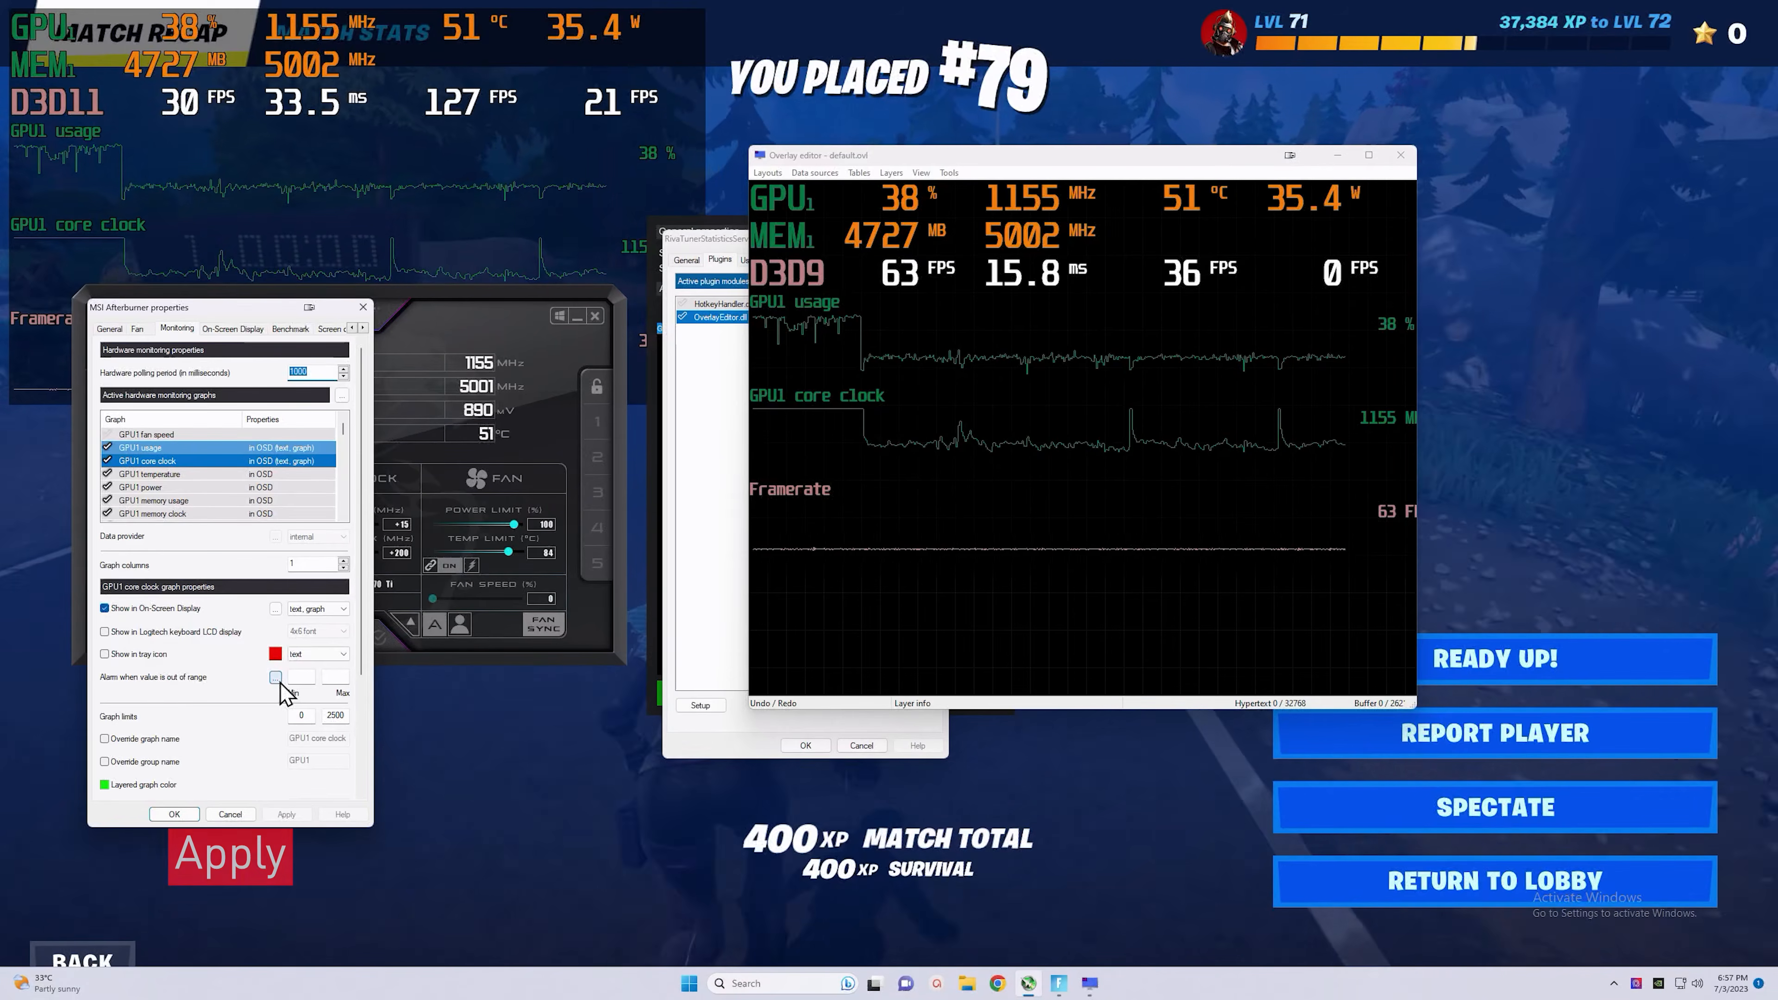
- Open the On-Screen Display layout settings and select the Height property of the graph
{"action": "left_click", "coordinate": [275, 608]}
{"action": "left_click_drag", "start_coordinate": [350, 510], "coordinate": [346, 687]}
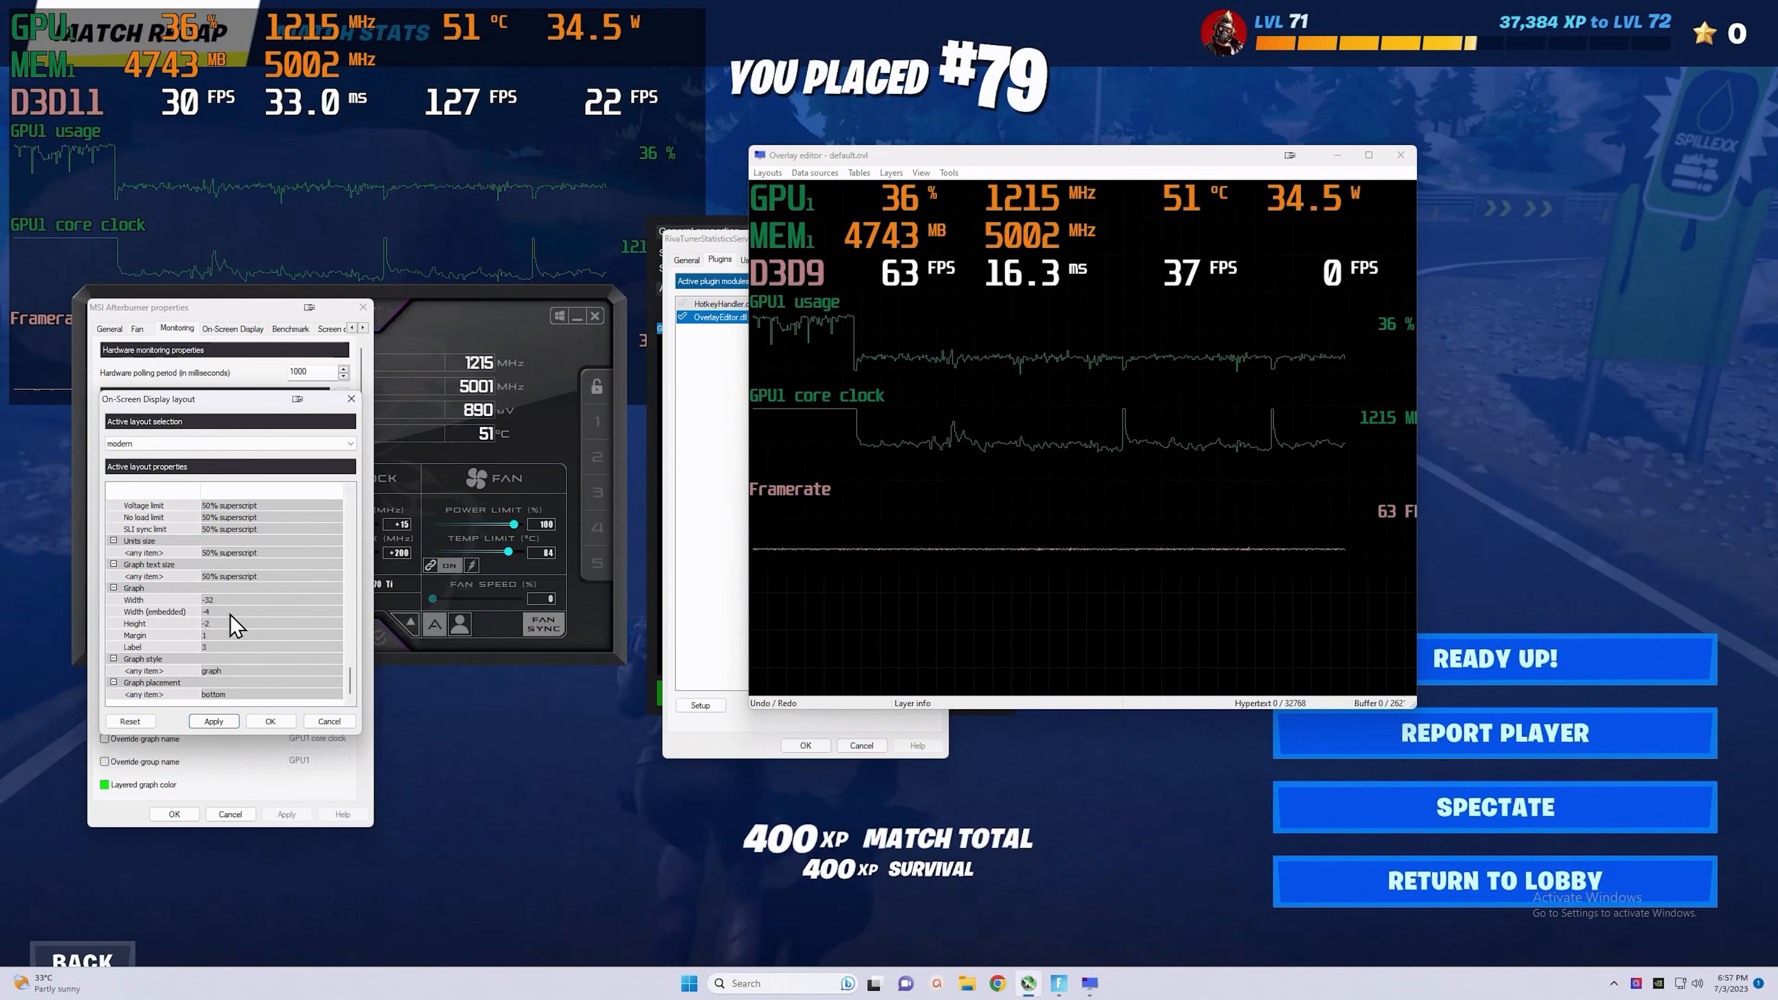
{"action": "left_click", "coordinate": [226, 625]}
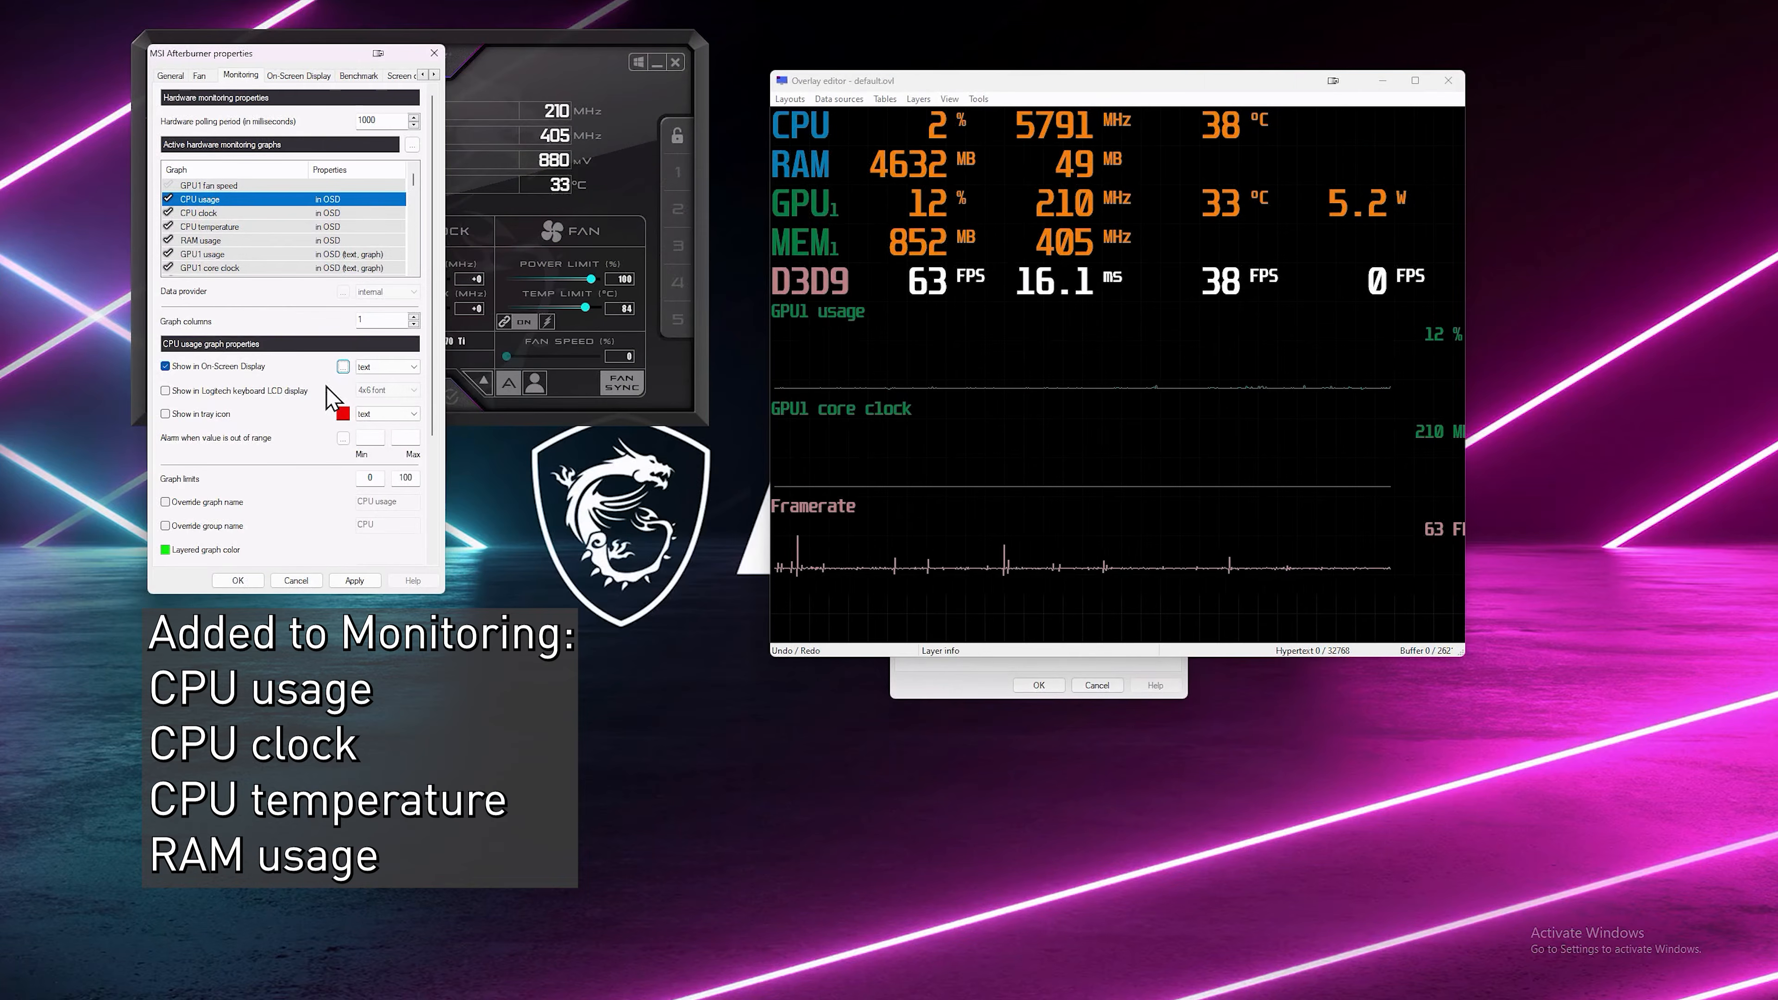
- Set Color 0 and Color 2 in the On-Screen Display layout's colors library to yellow (255, 255, 0)
{"action": "left_click", "coordinate": [343, 367]}
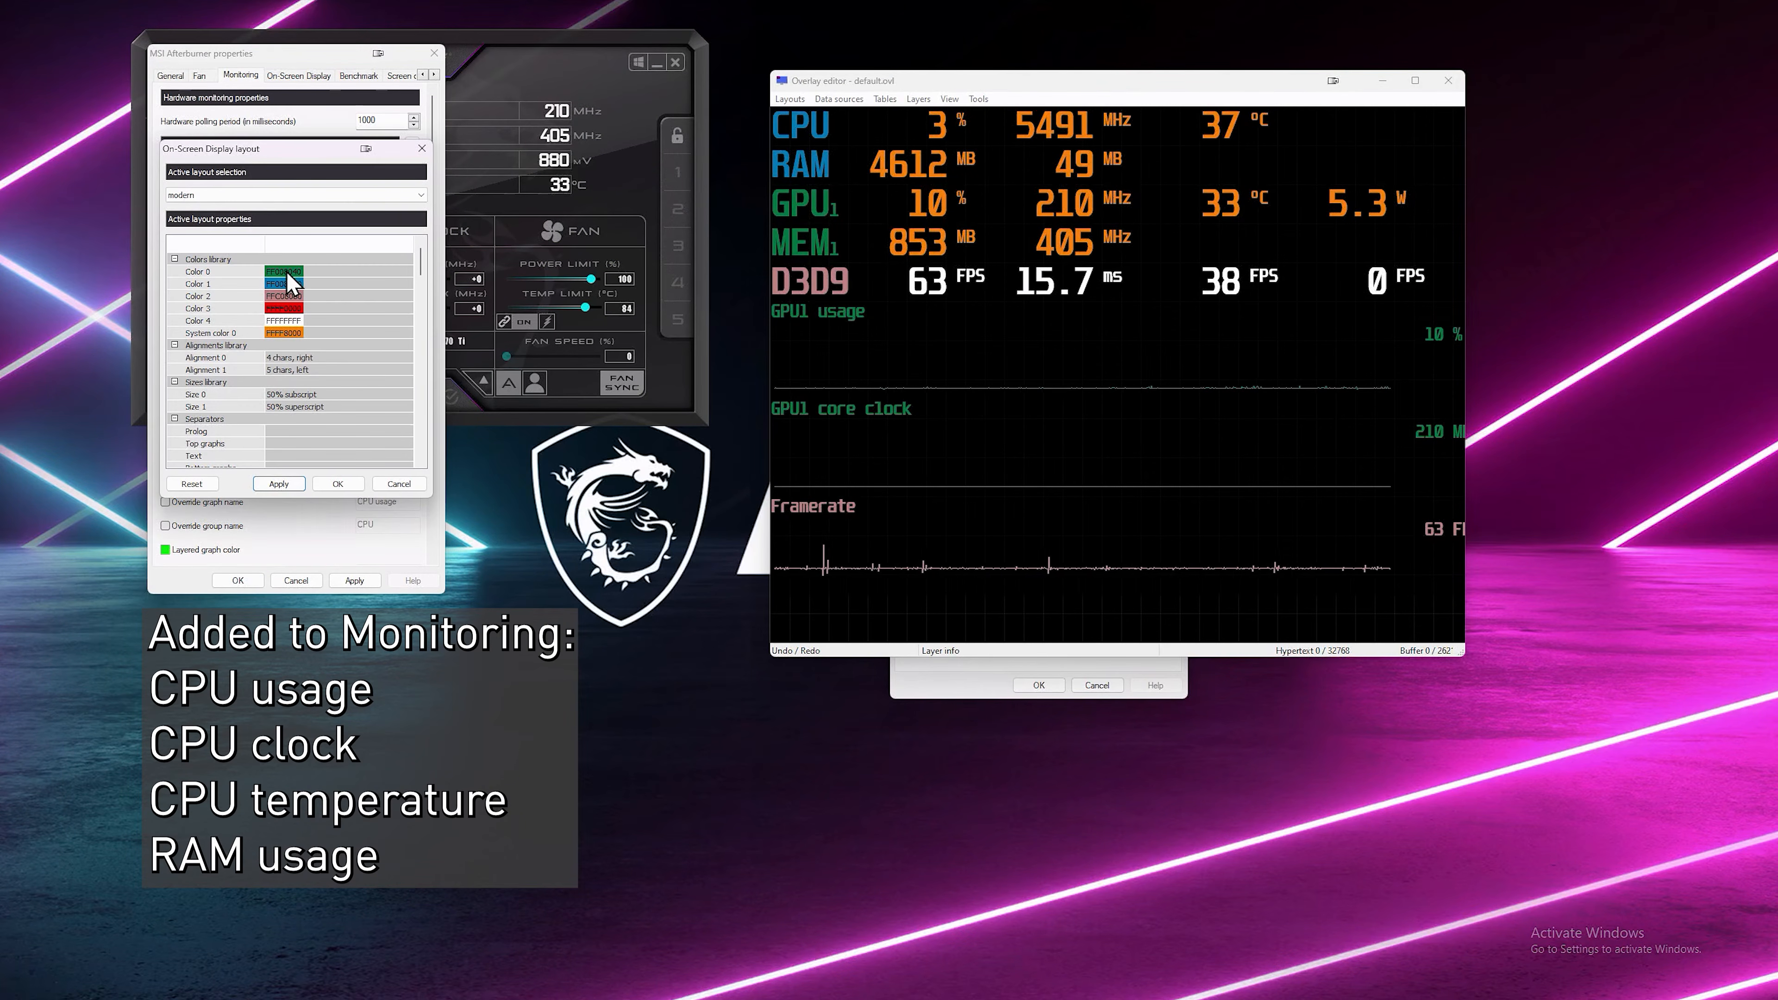
{"action": "double_click", "coordinate": [287, 271]}
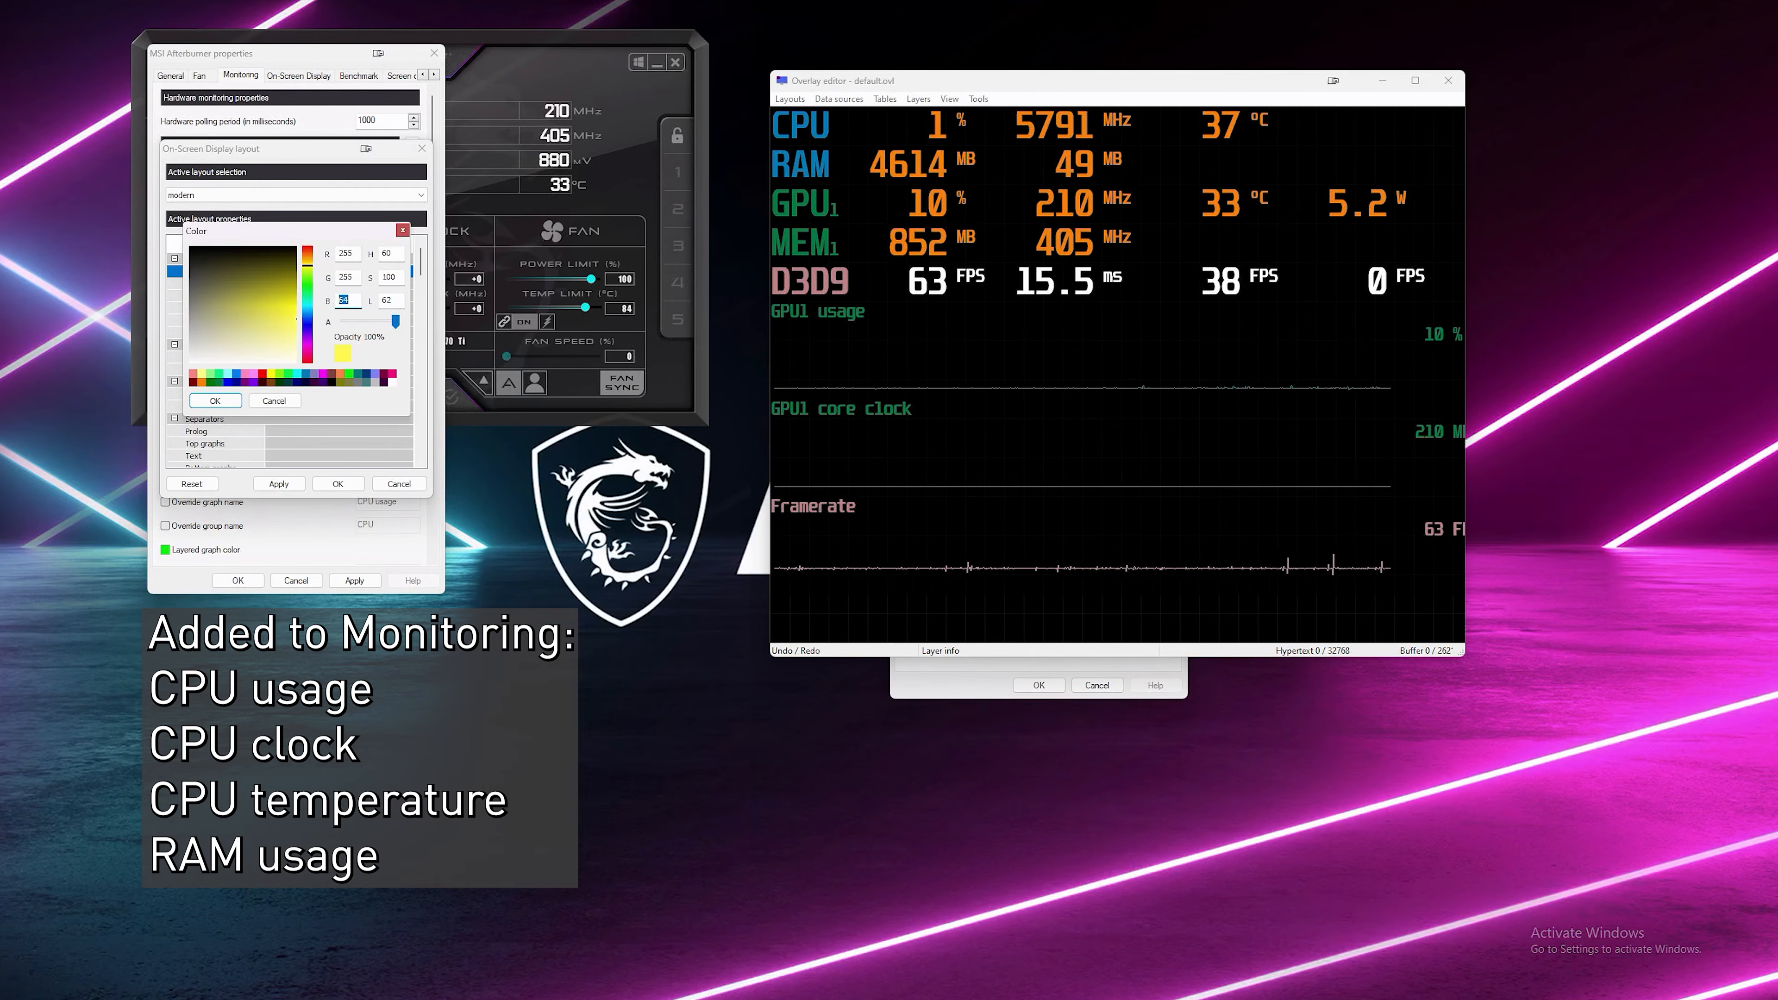
{"action": "left_click", "coordinate": [229, 399]}
{"action": "double_click", "coordinate": [285, 295]}
{"action": "type", "text": "25"}
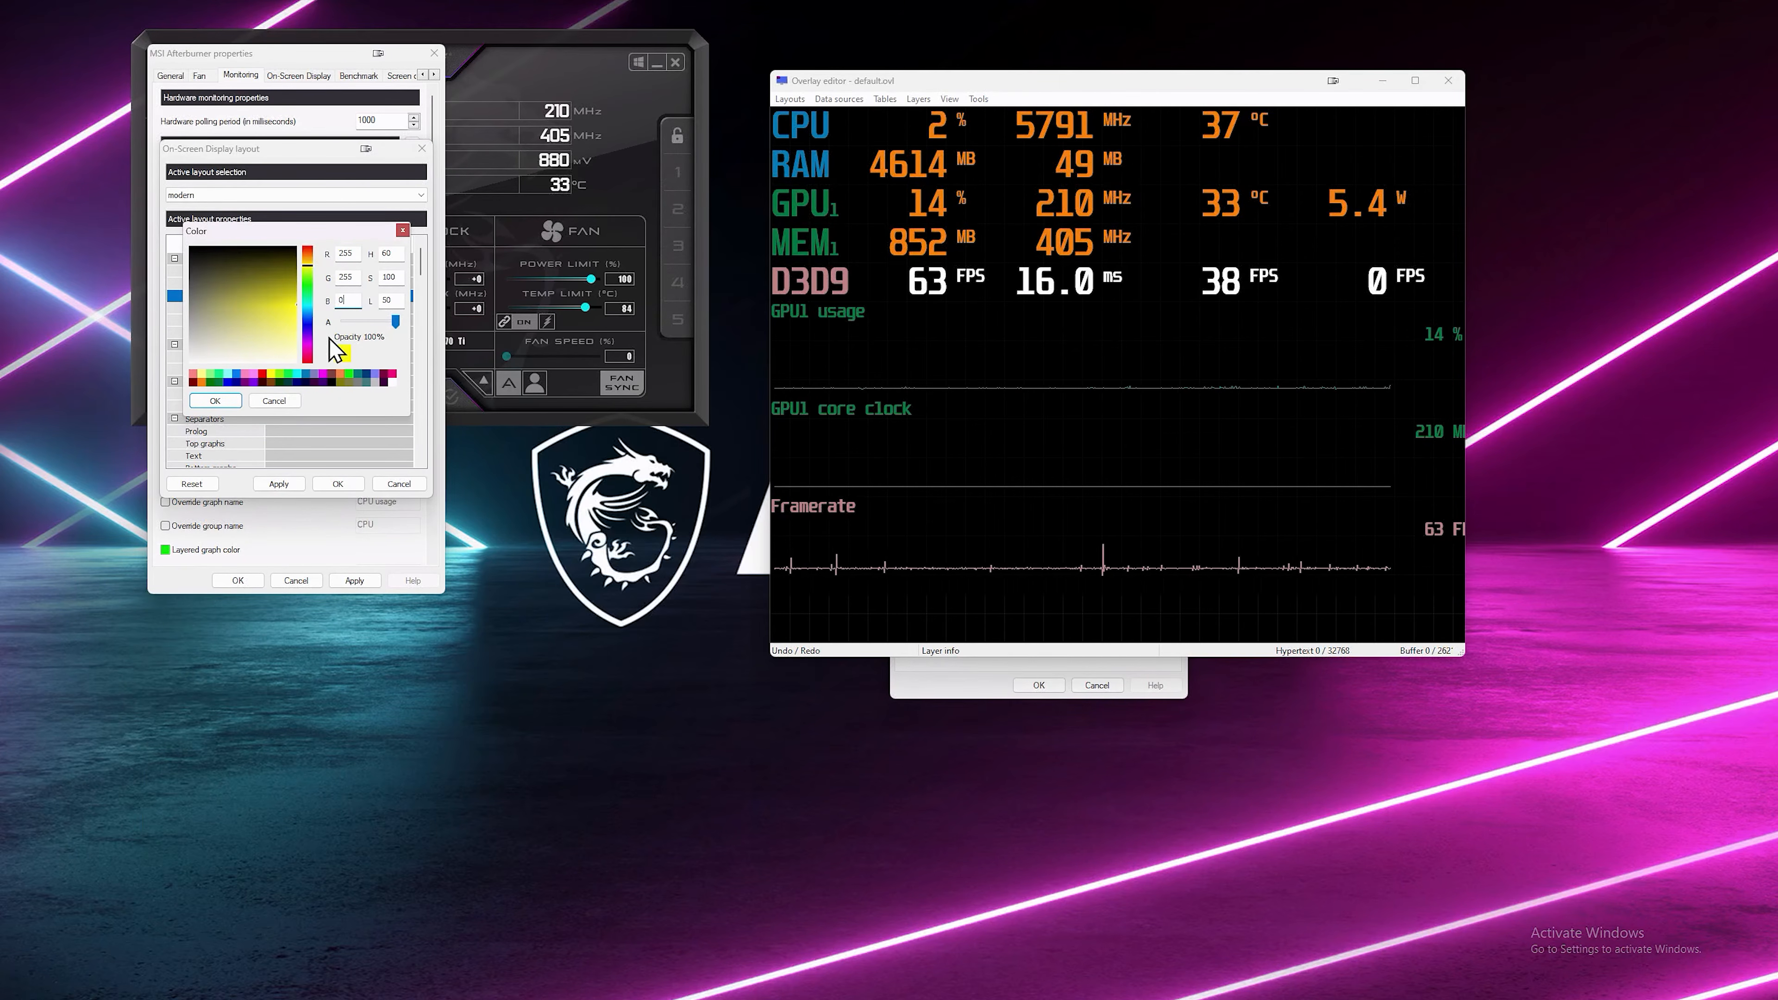
{"action": "left_click", "coordinate": [215, 401]}
- Set Color 4 to FF00FF00 and System color 0 to green, and apply the On-Screen Display layout
{"action": "double_click", "coordinate": [287, 320]}
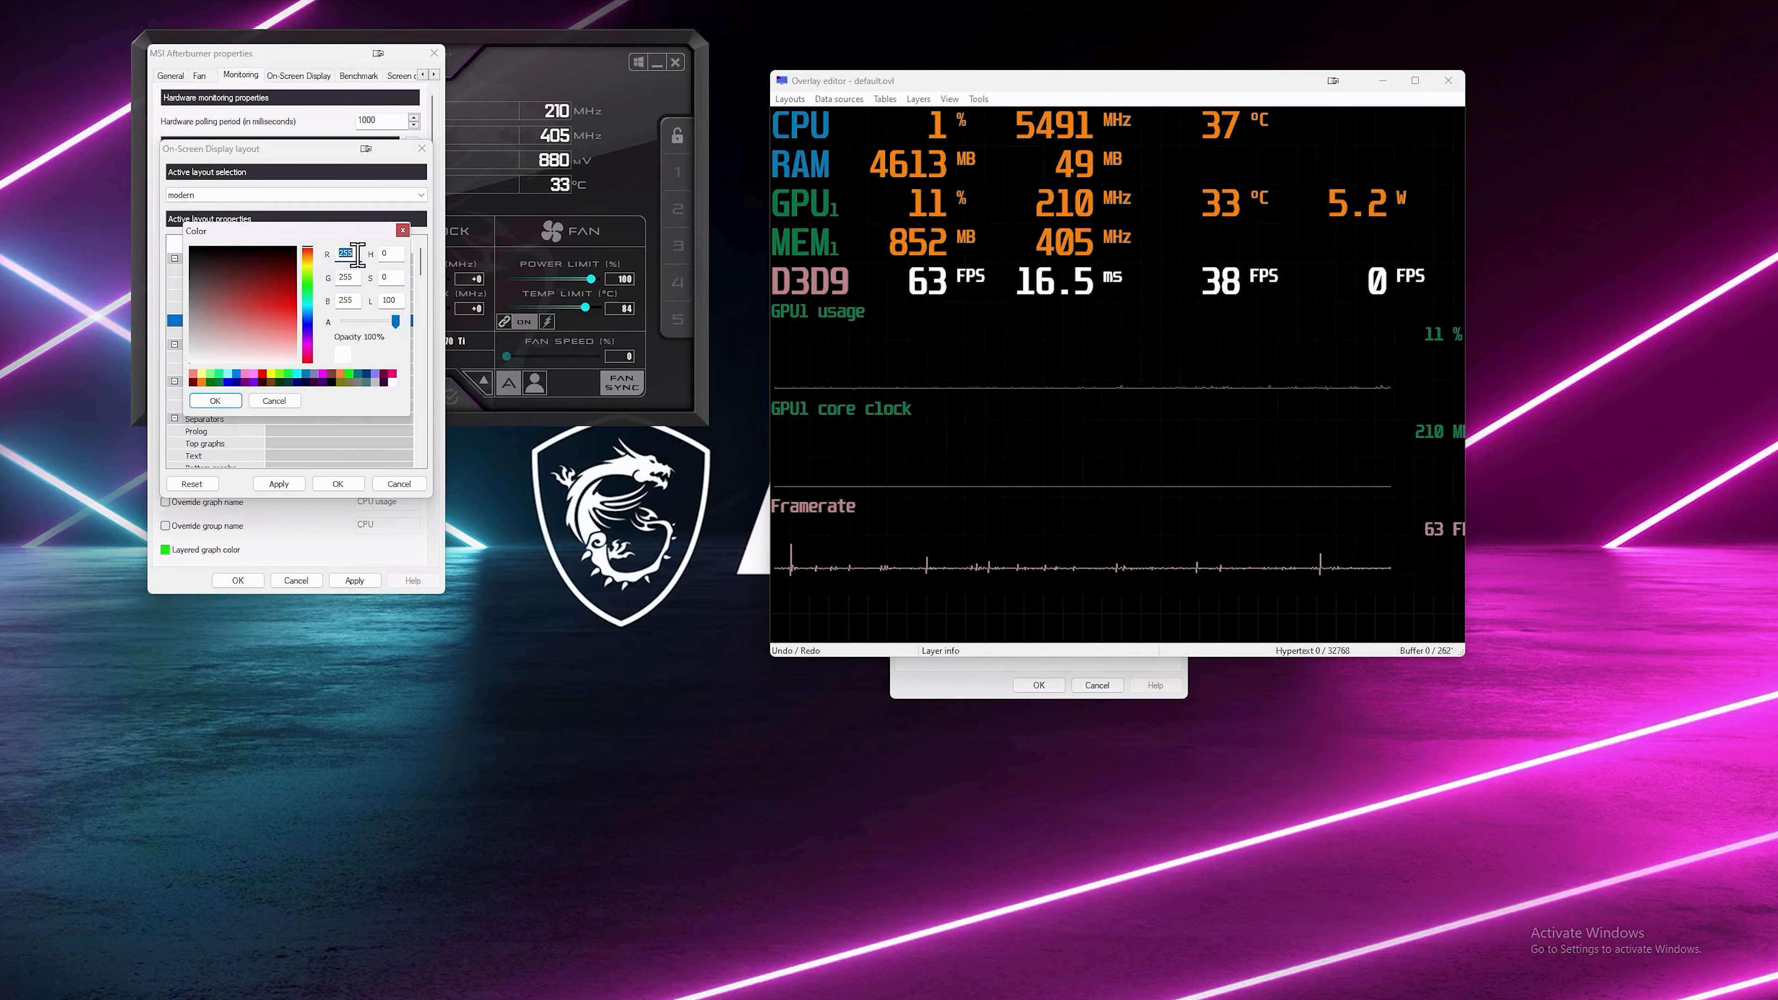
{"action": "key", "text": "Return"}
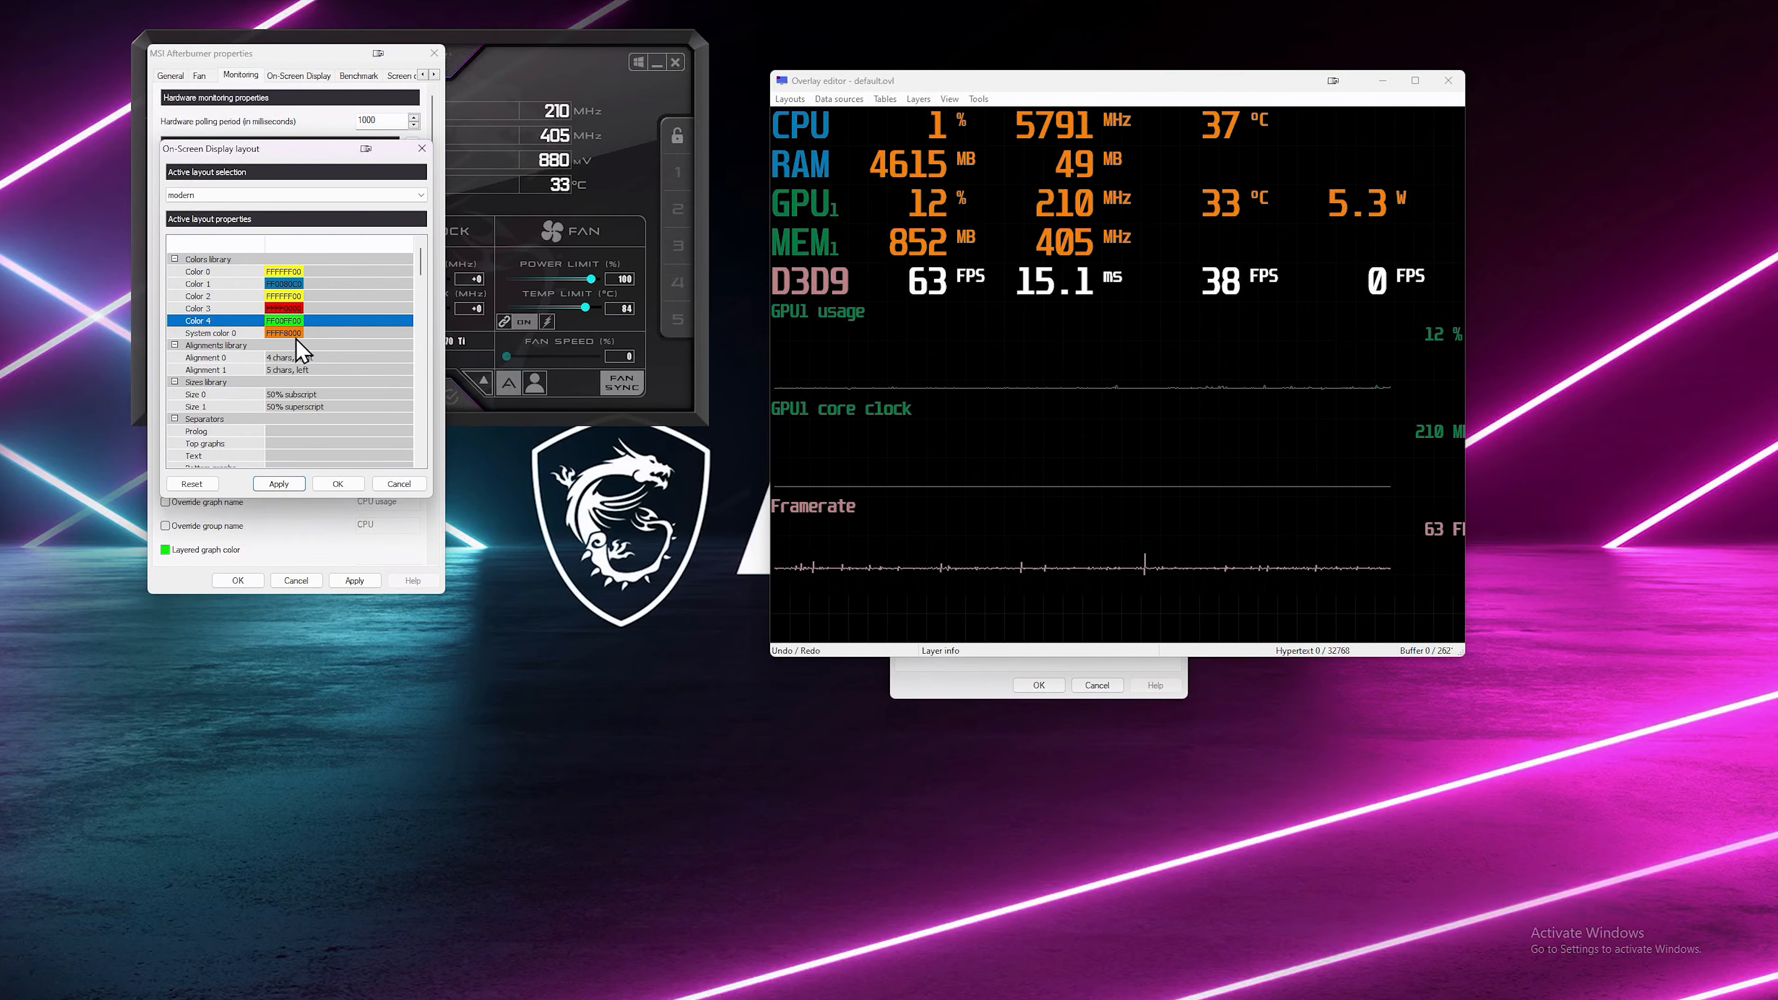
{"action": "double_click", "coordinate": [295, 335]}
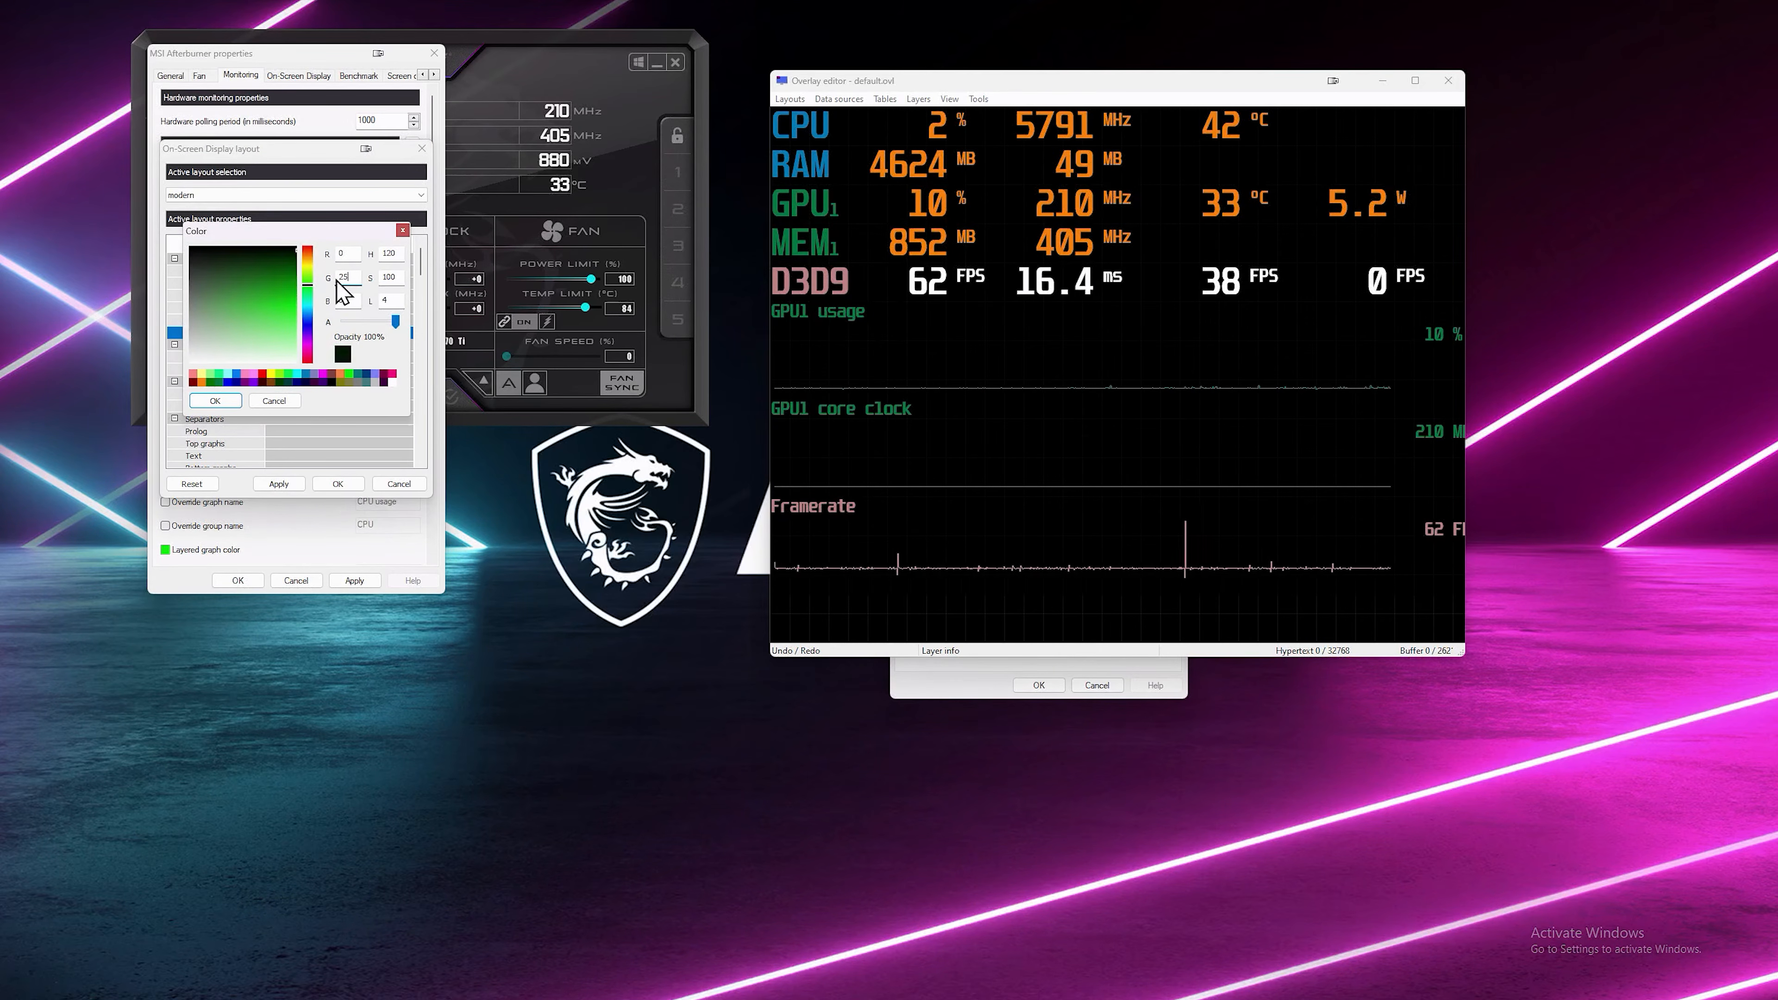
{"action": "left_click", "coordinate": [229, 398]}
{"action": "left_click", "coordinate": [278, 483]}
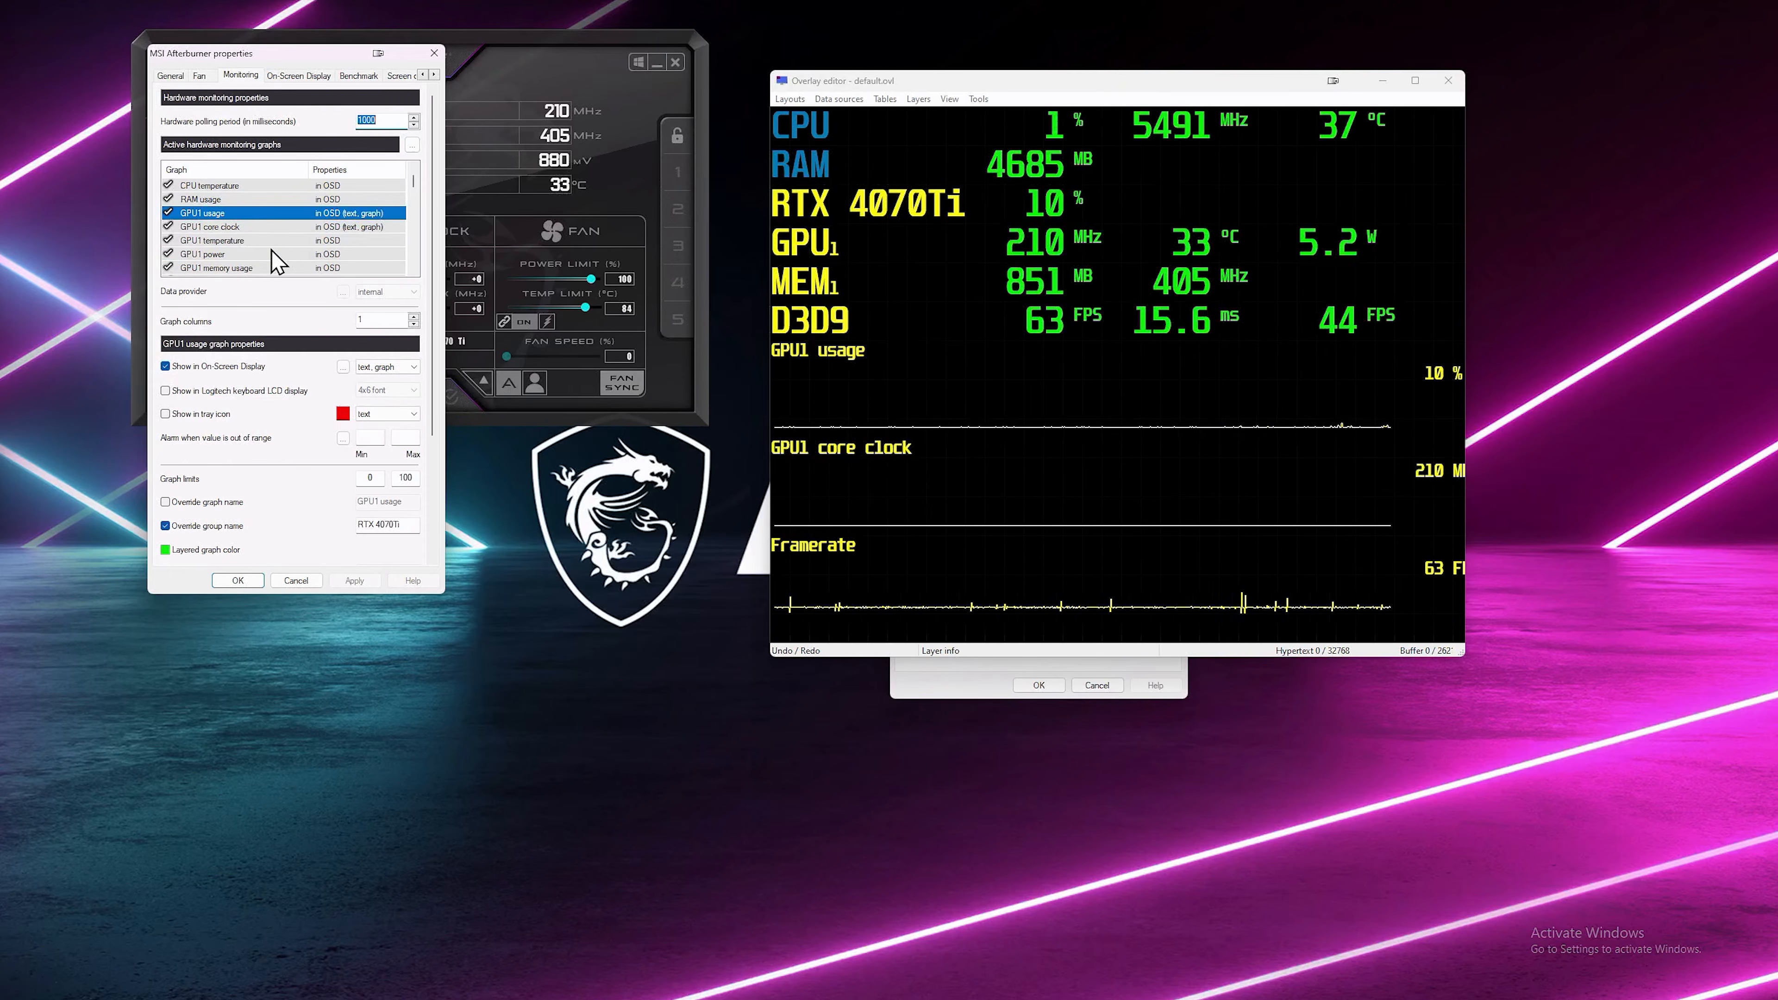
- Override the group name of the GPU1 core clock graph with GPU1 and apply
{"action": "left_click", "coordinate": [269, 227]}
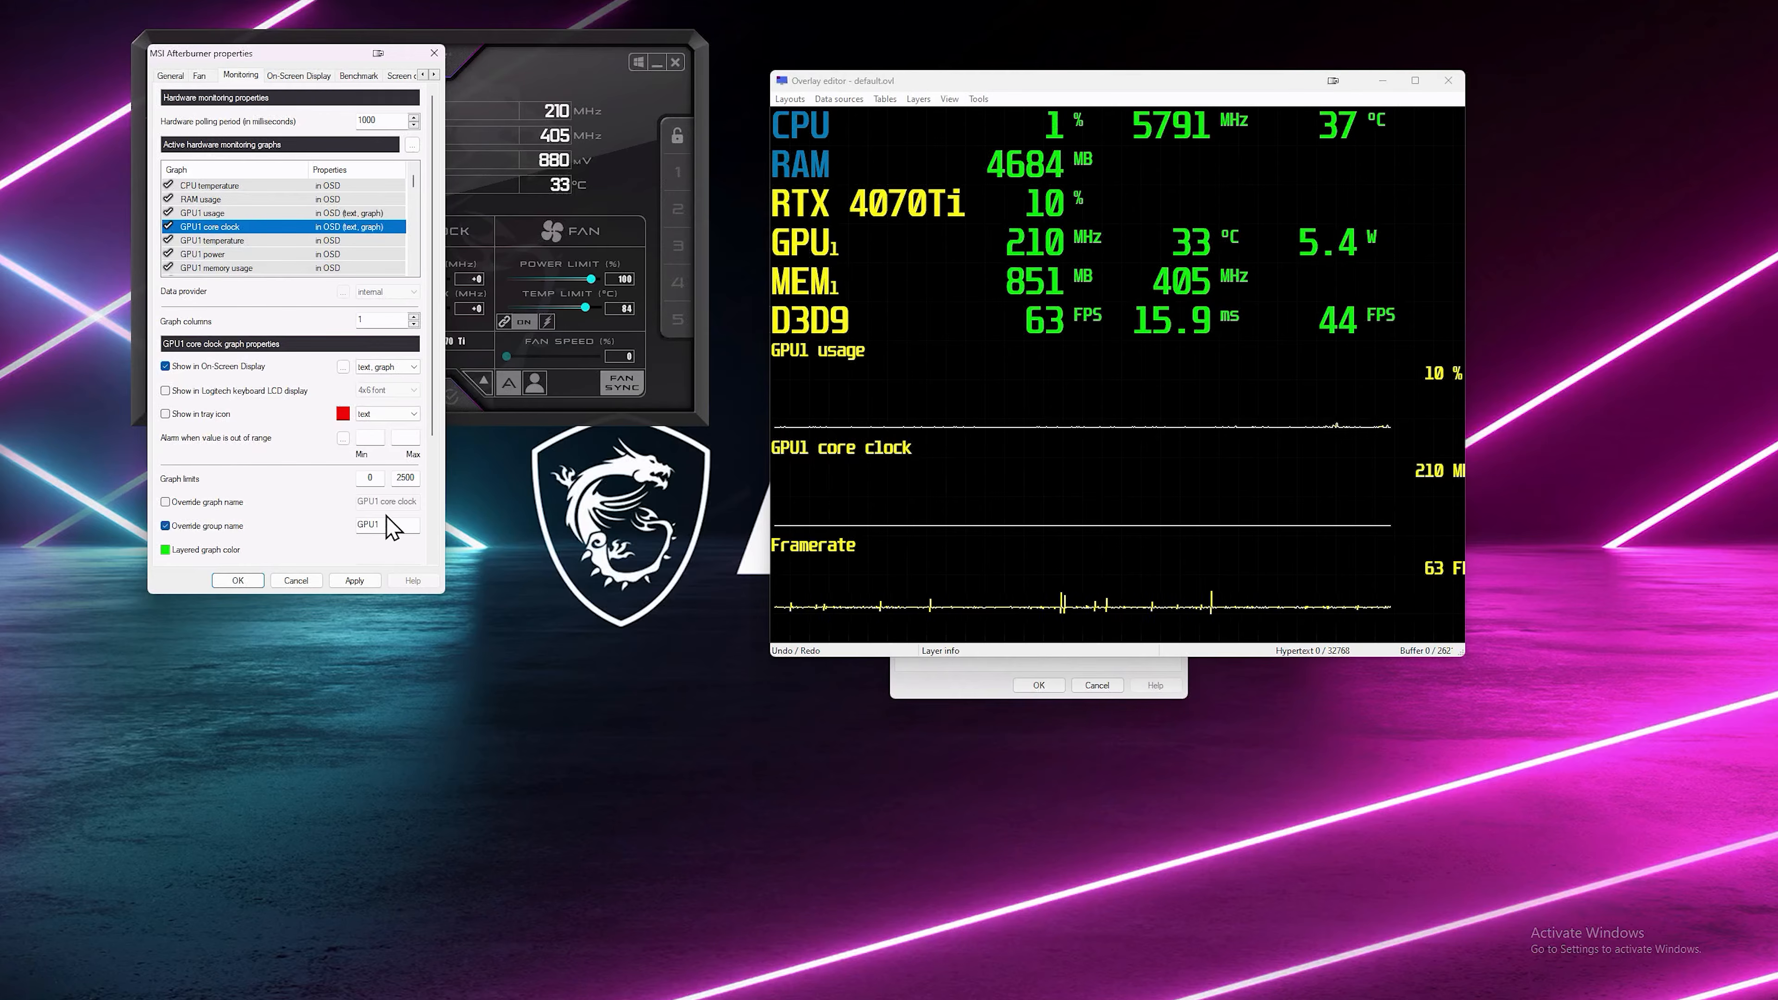
{"action": "left_click", "coordinate": [350, 578]}
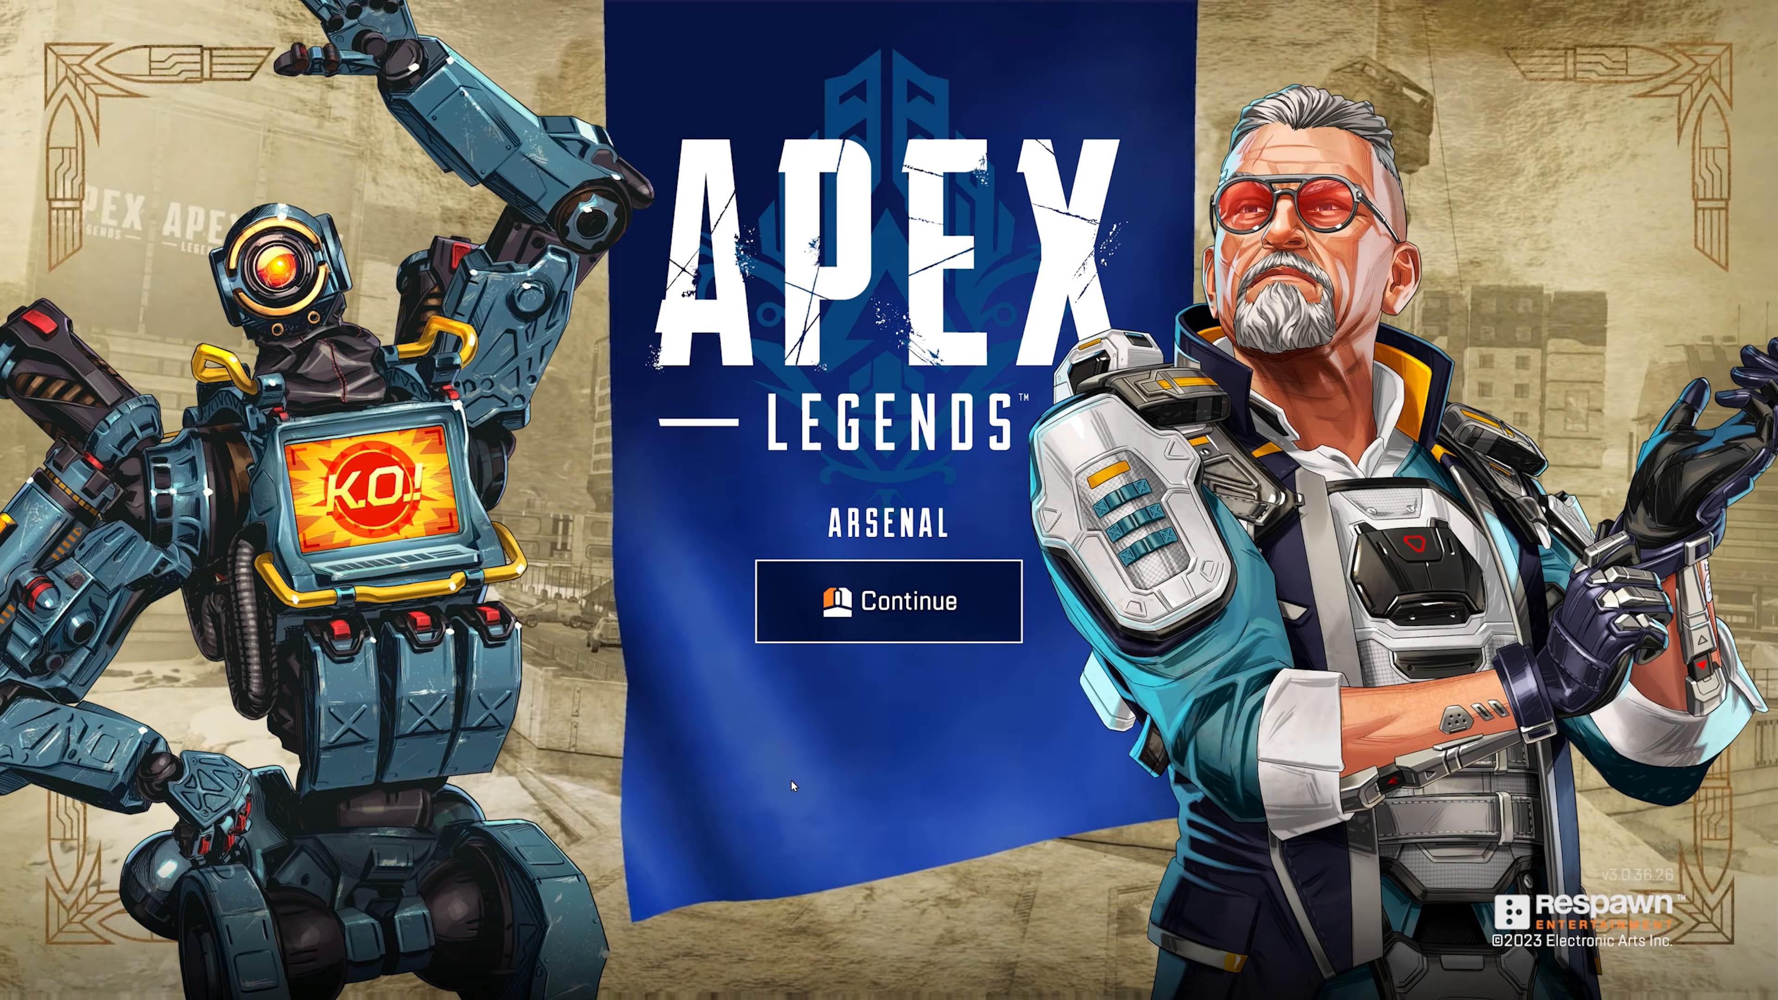
- Open Xbox Game Bar over the game, lower the Performance widget's backplate transparency, and view its GPU and VRAM graphs
{"action": "key", "text": "super+g"}
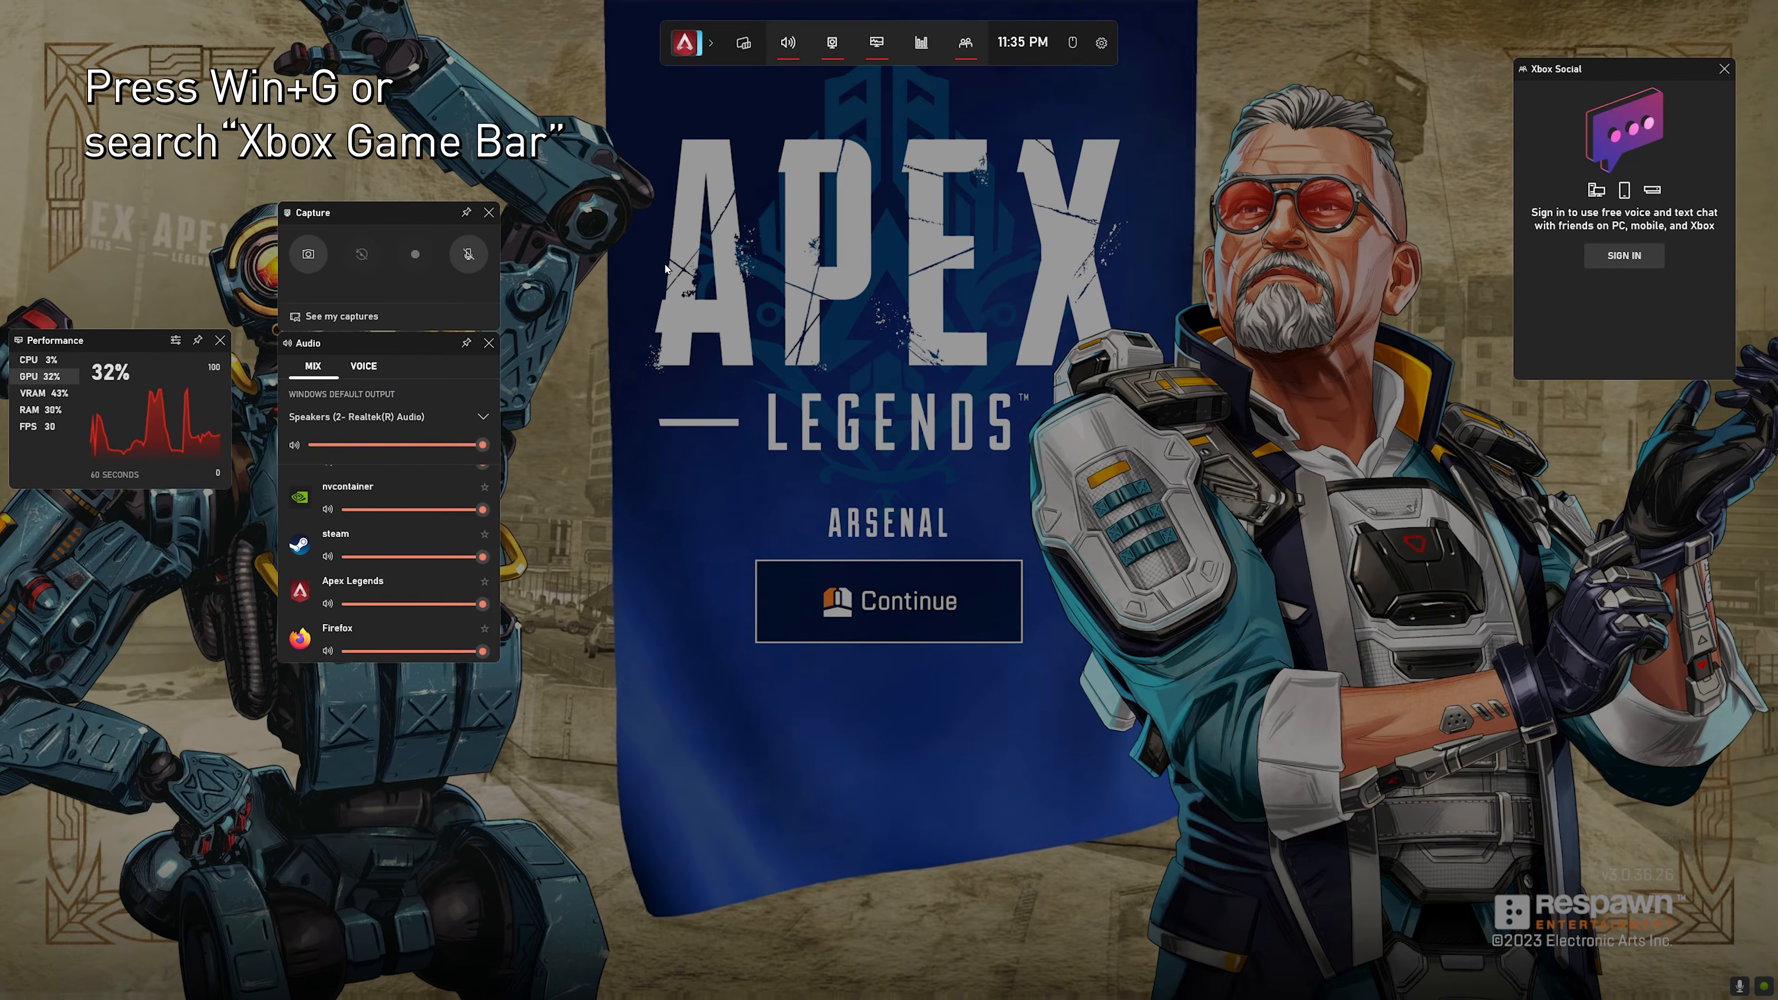
{"action": "left_click", "coordinate": [744, 42]}
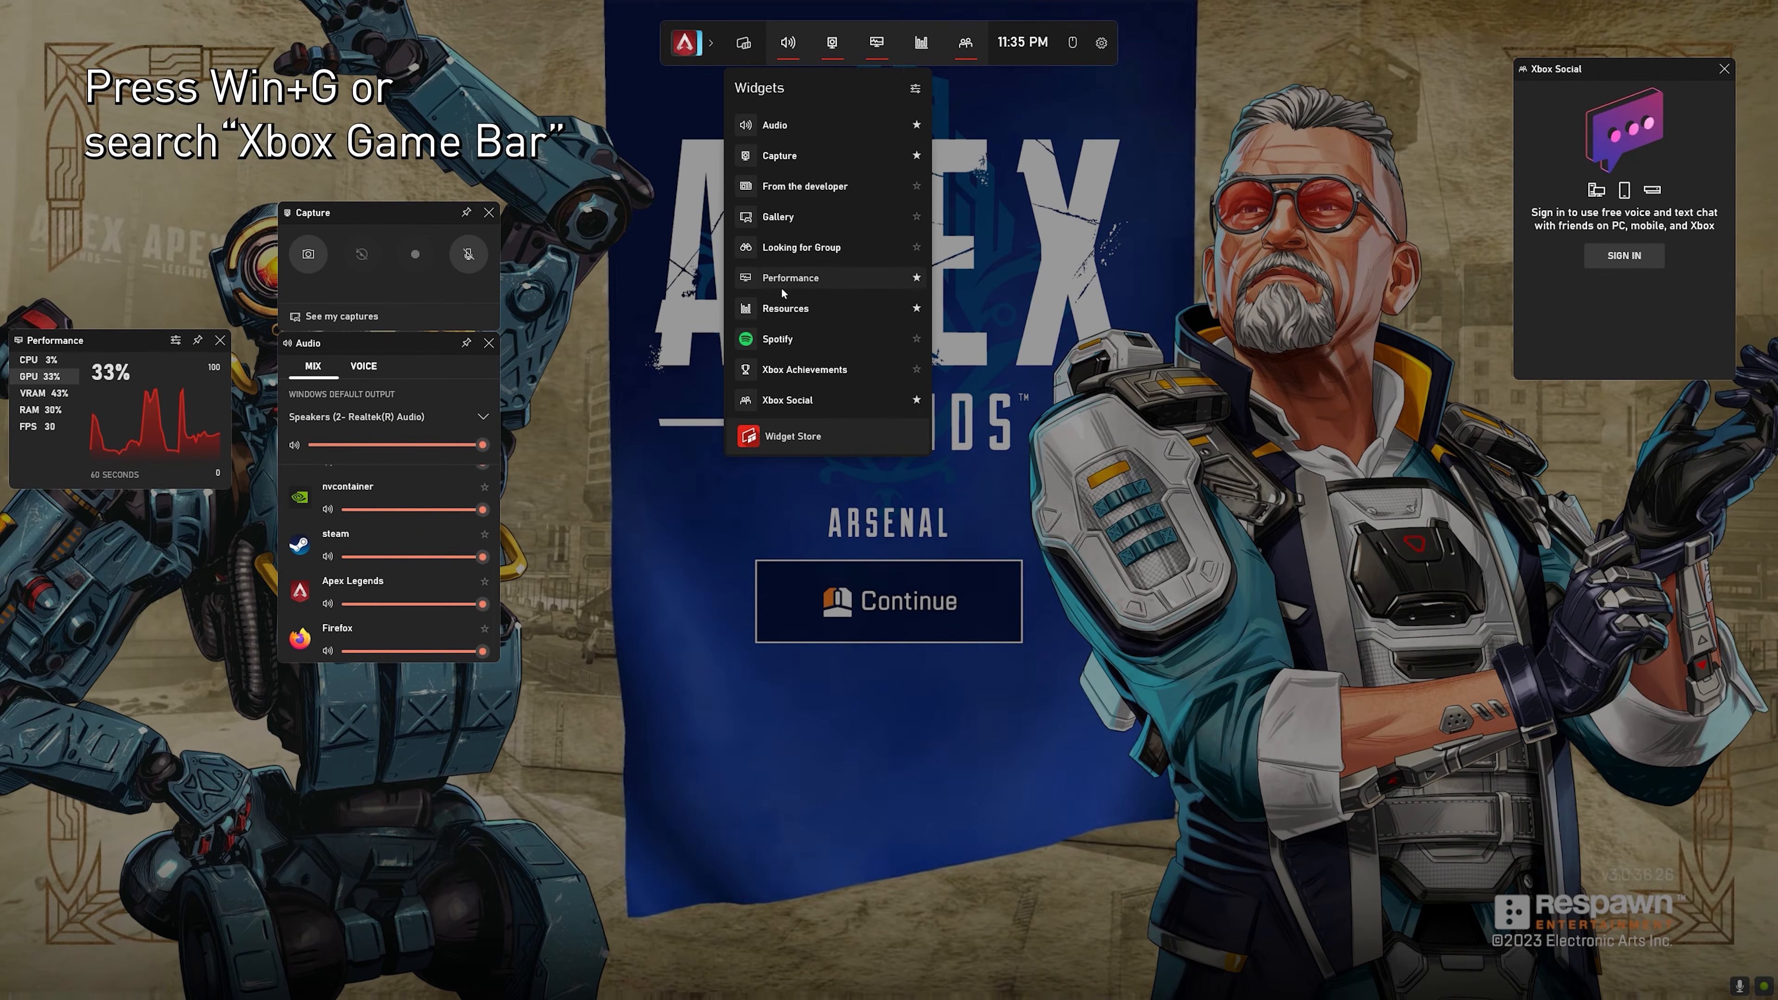
{"action": "left_click", "coordinate": [168, 373]}
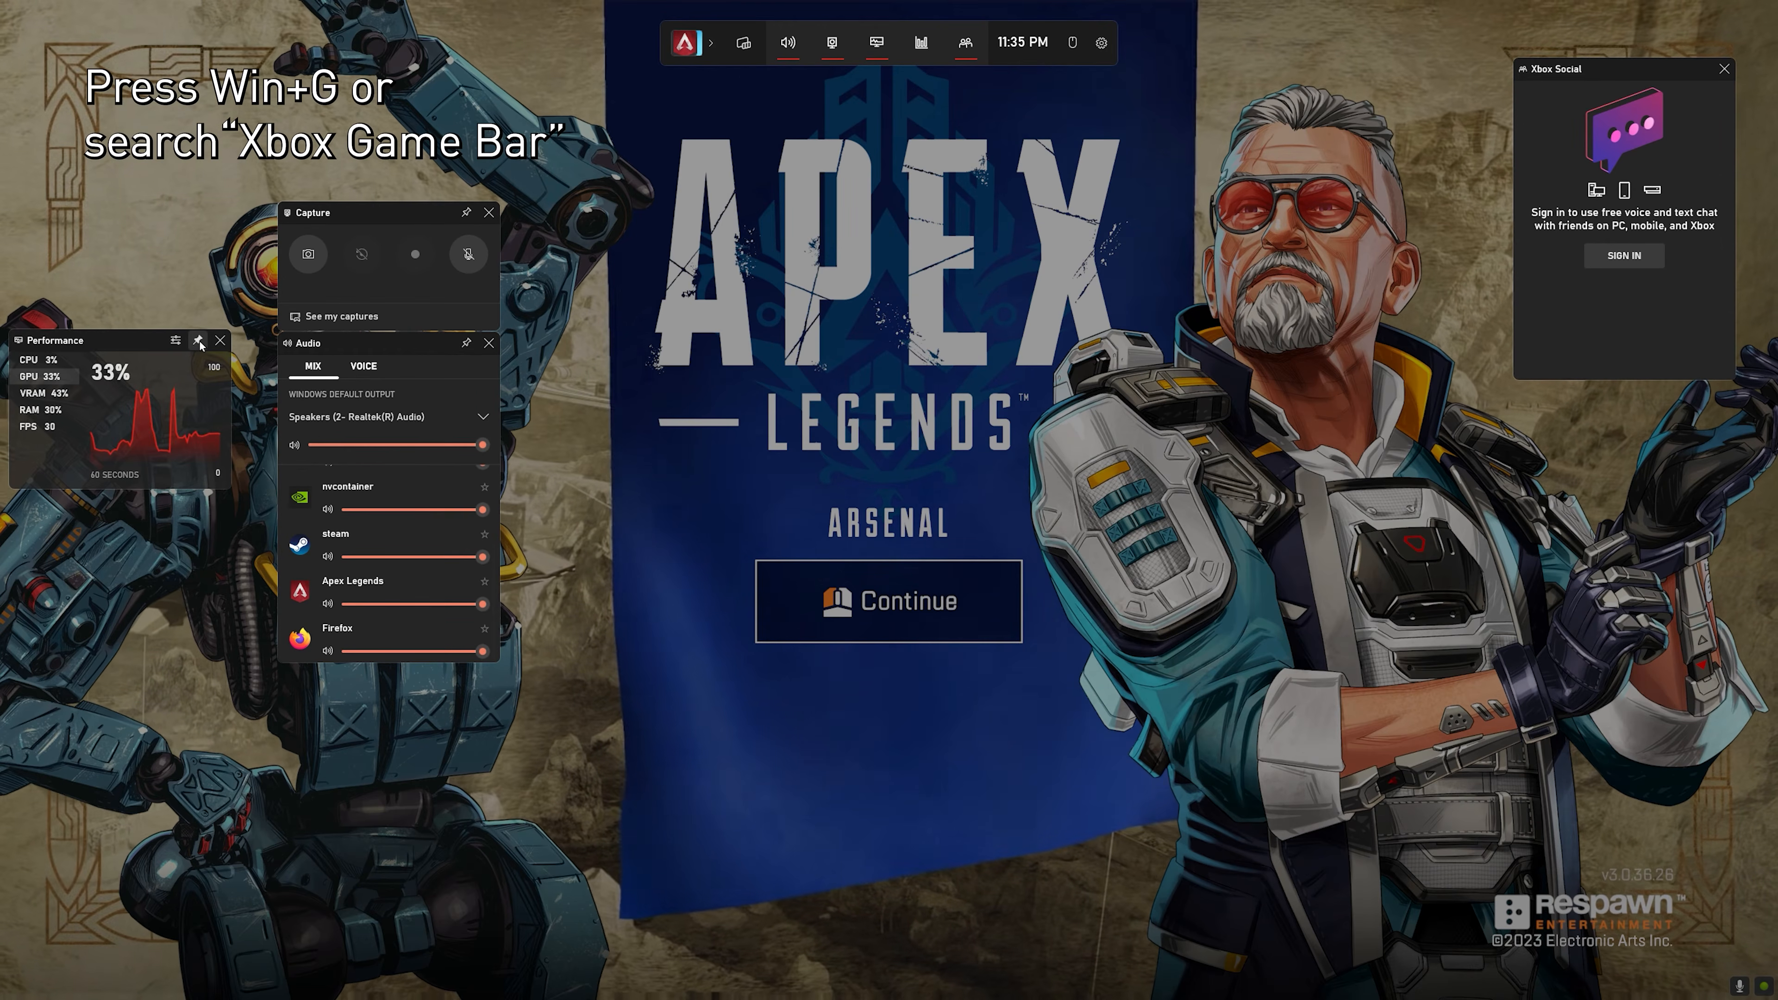
{"action": "left_click", "coordinate": [176, 341]}
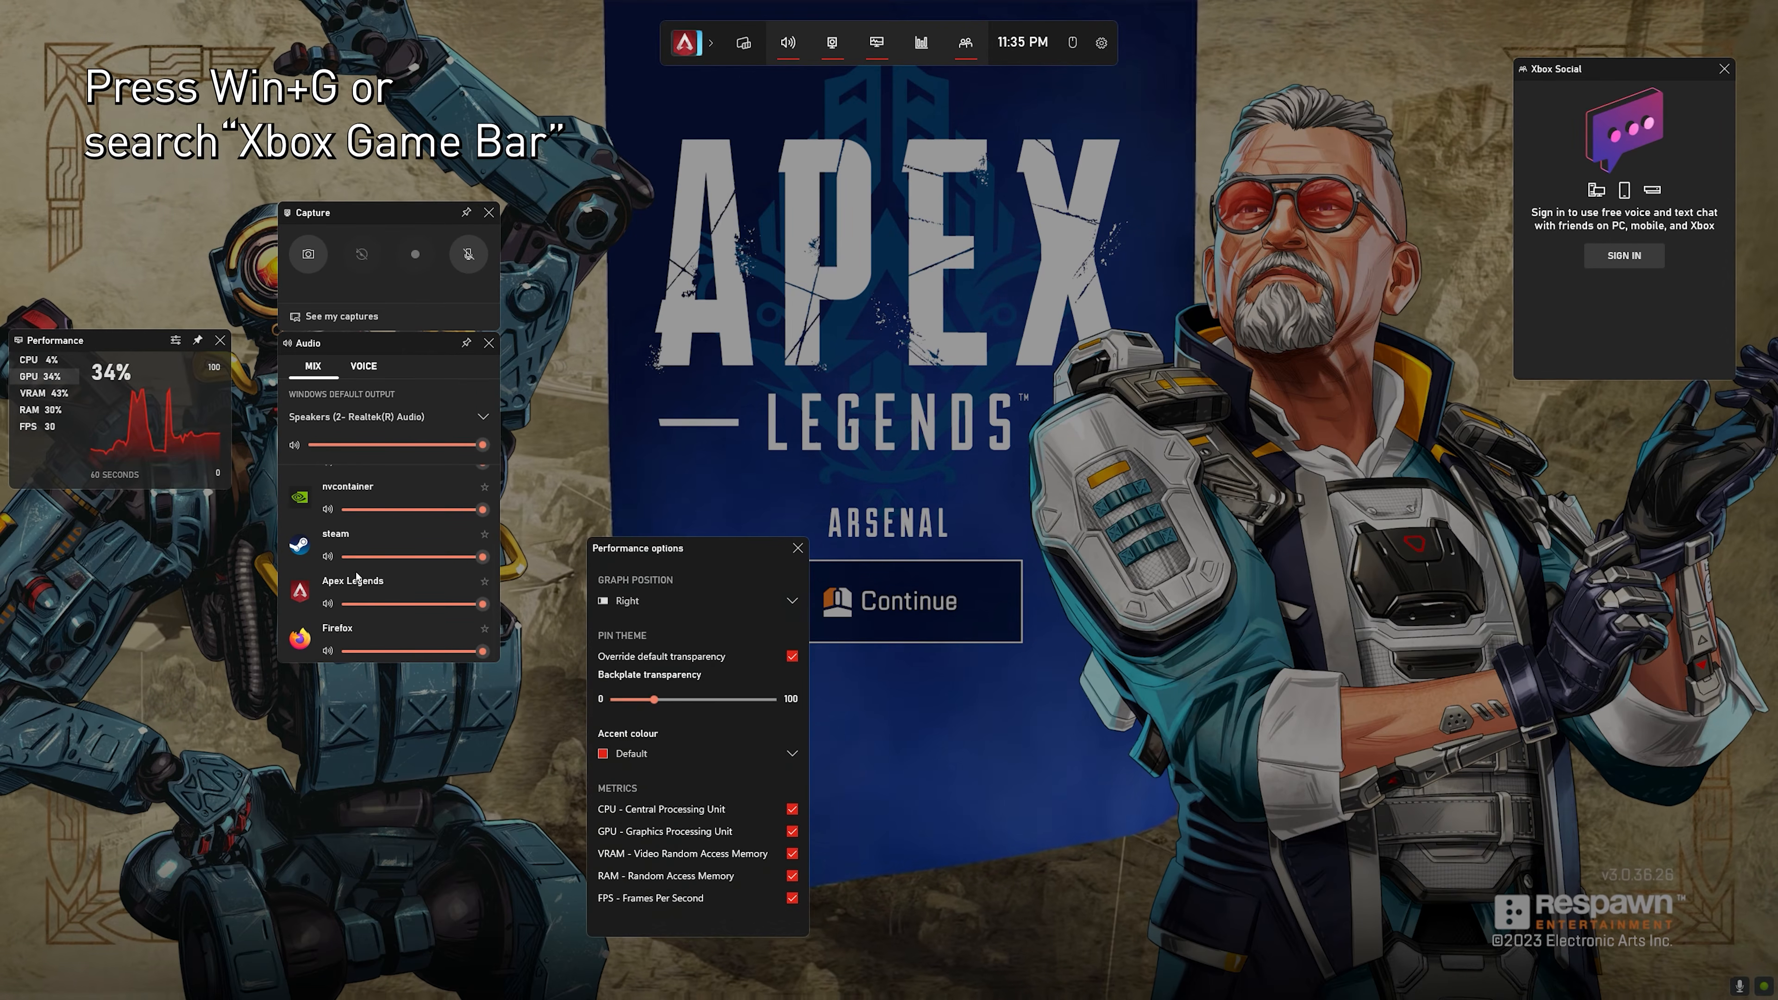
{"action": "left_click_drag", "start_coordinate": [654, 699], "coordinate": [647, 704]}
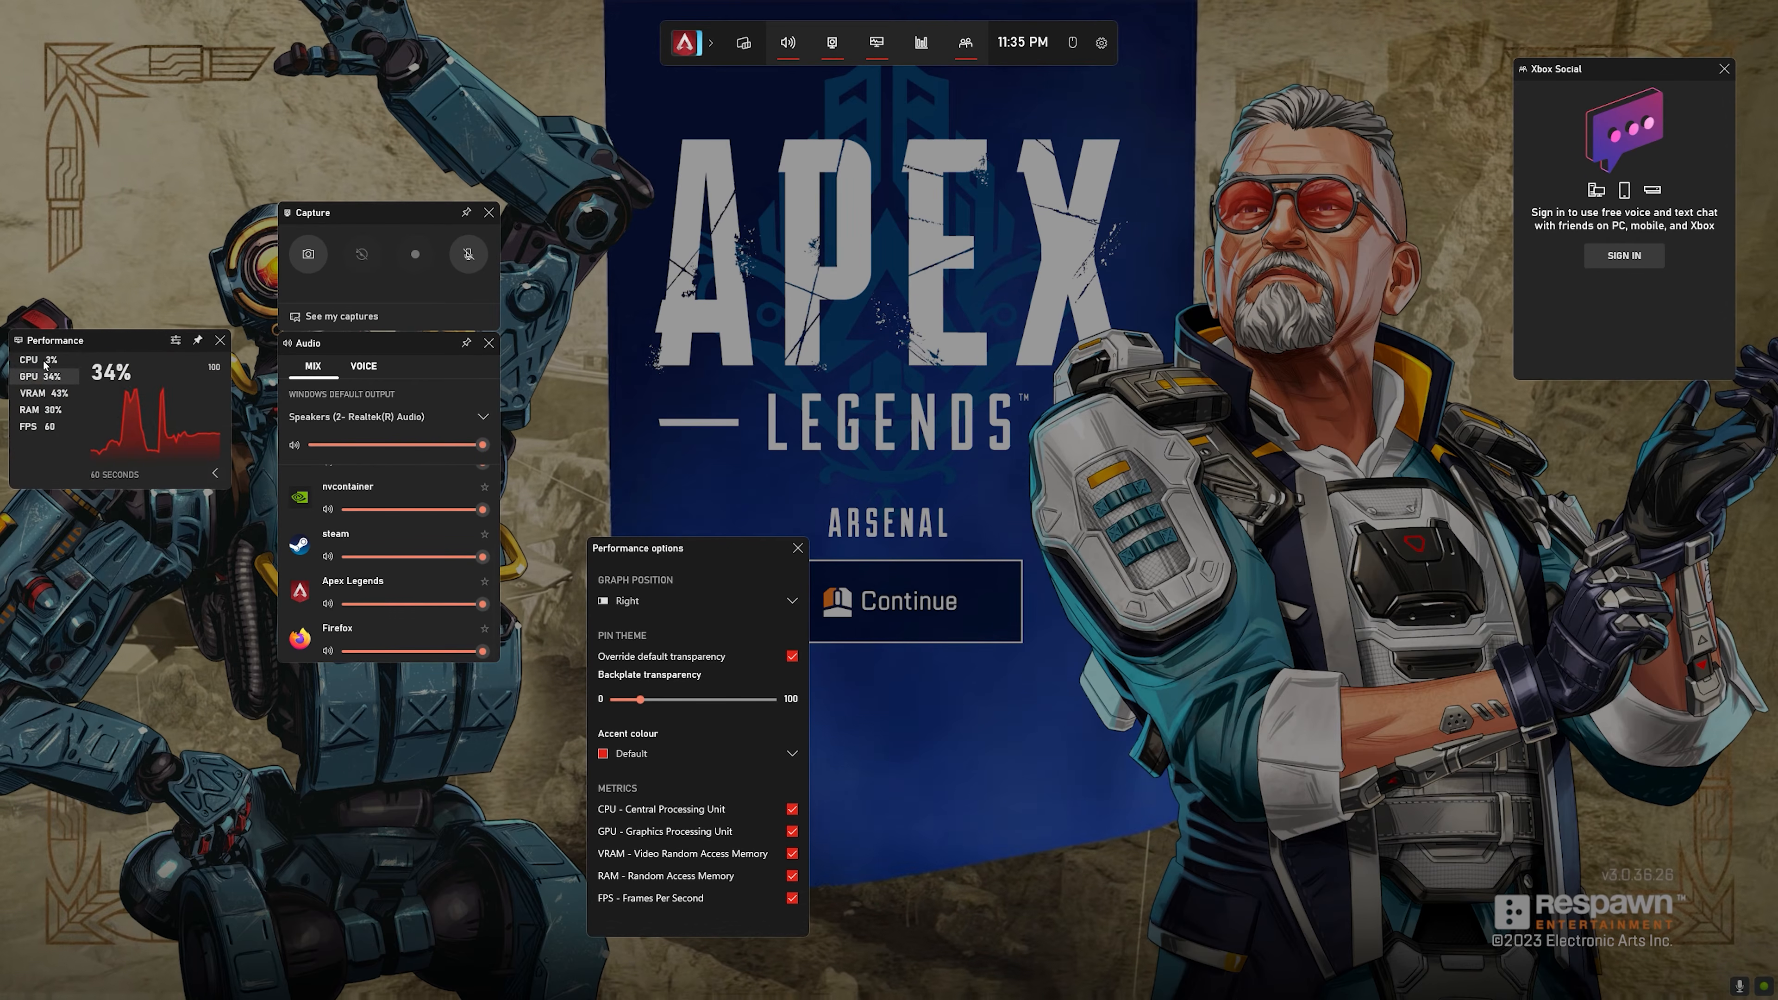
{"action": "left_click", "coordinate": [47, 378]}
{"action": "left_click", "coordinate": [47, 393]}
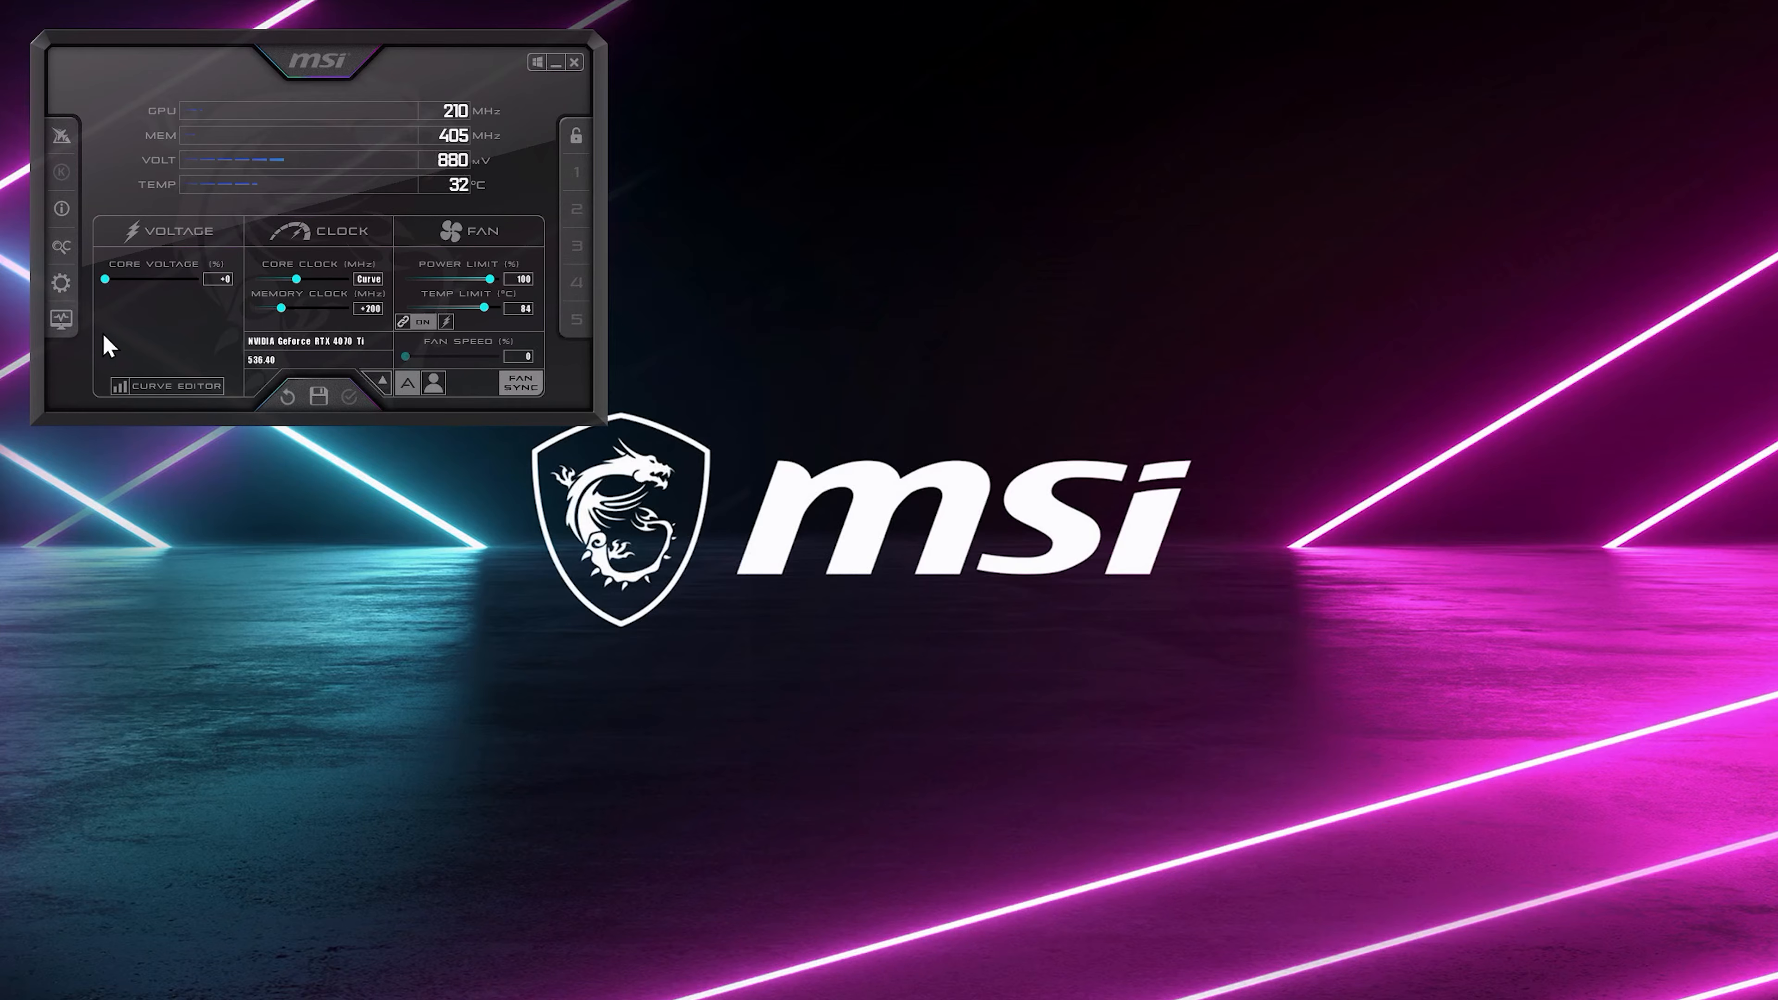
- Arrange the MSI Afterburner hardware monitor in 3 graph columns and move GPU1 fan speed to the beginning of the active graphs, applying both
{"action": "left_click", "coordinate": [63, 323]}
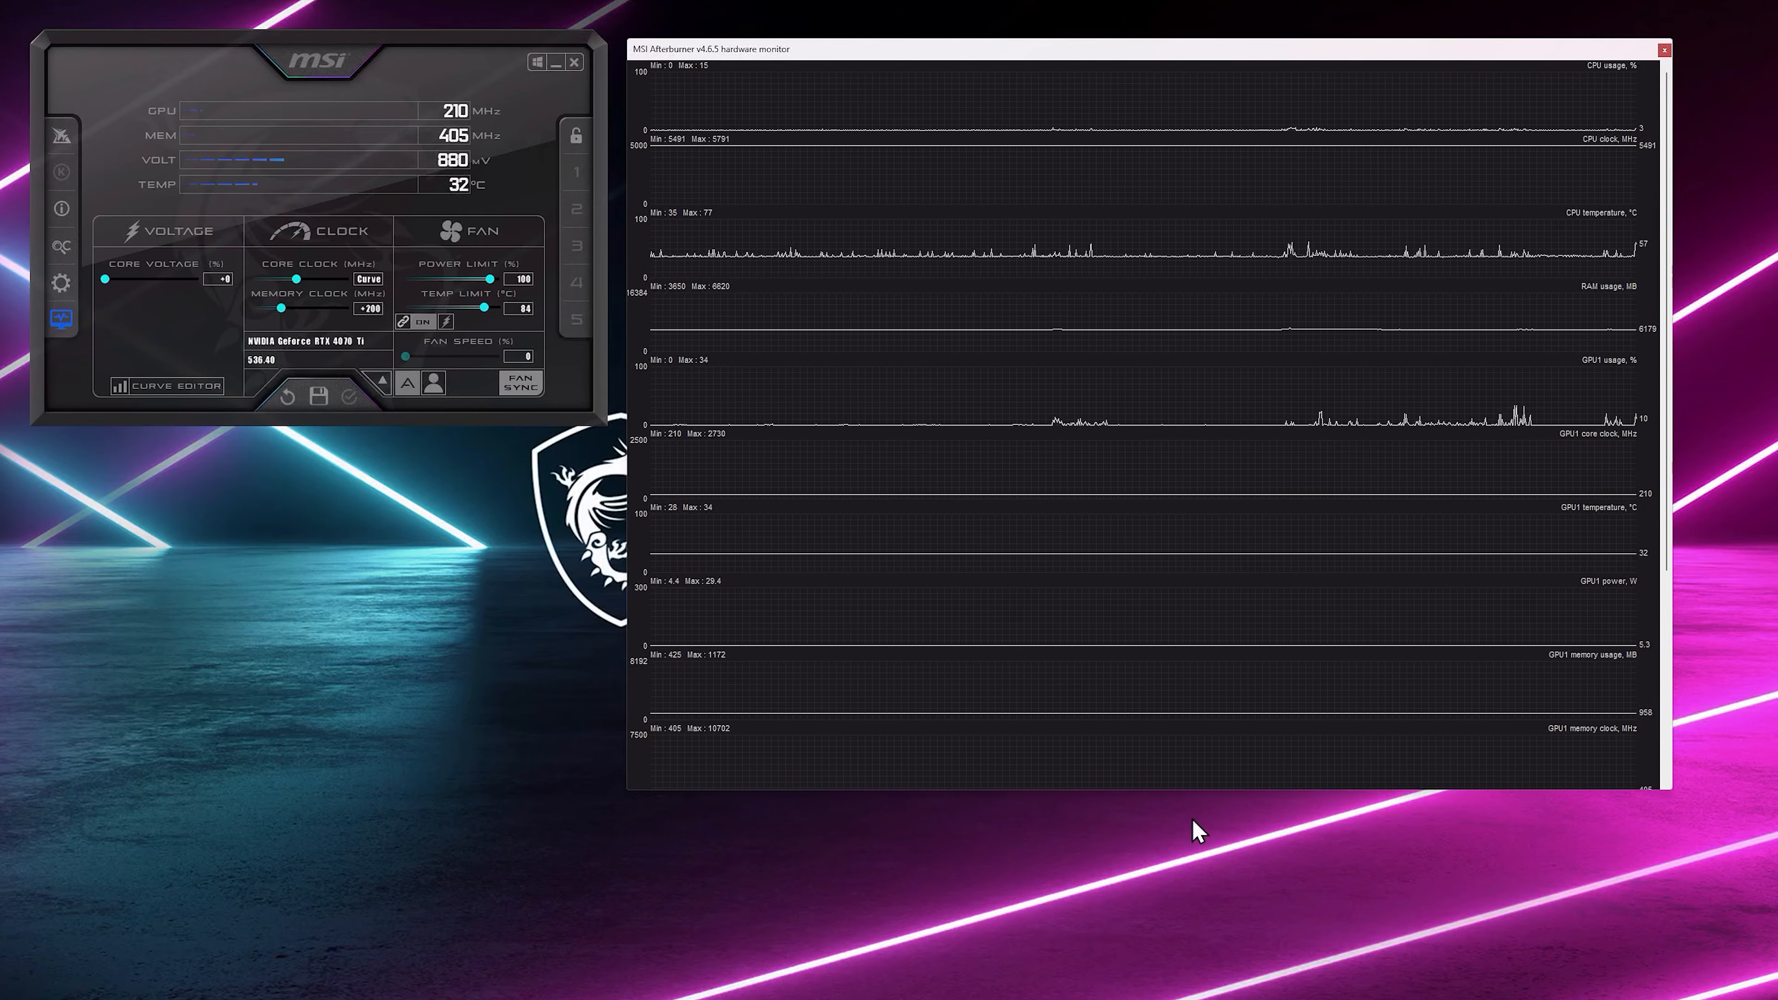
{"action": "left_click", "coordinate": [62, 283]}
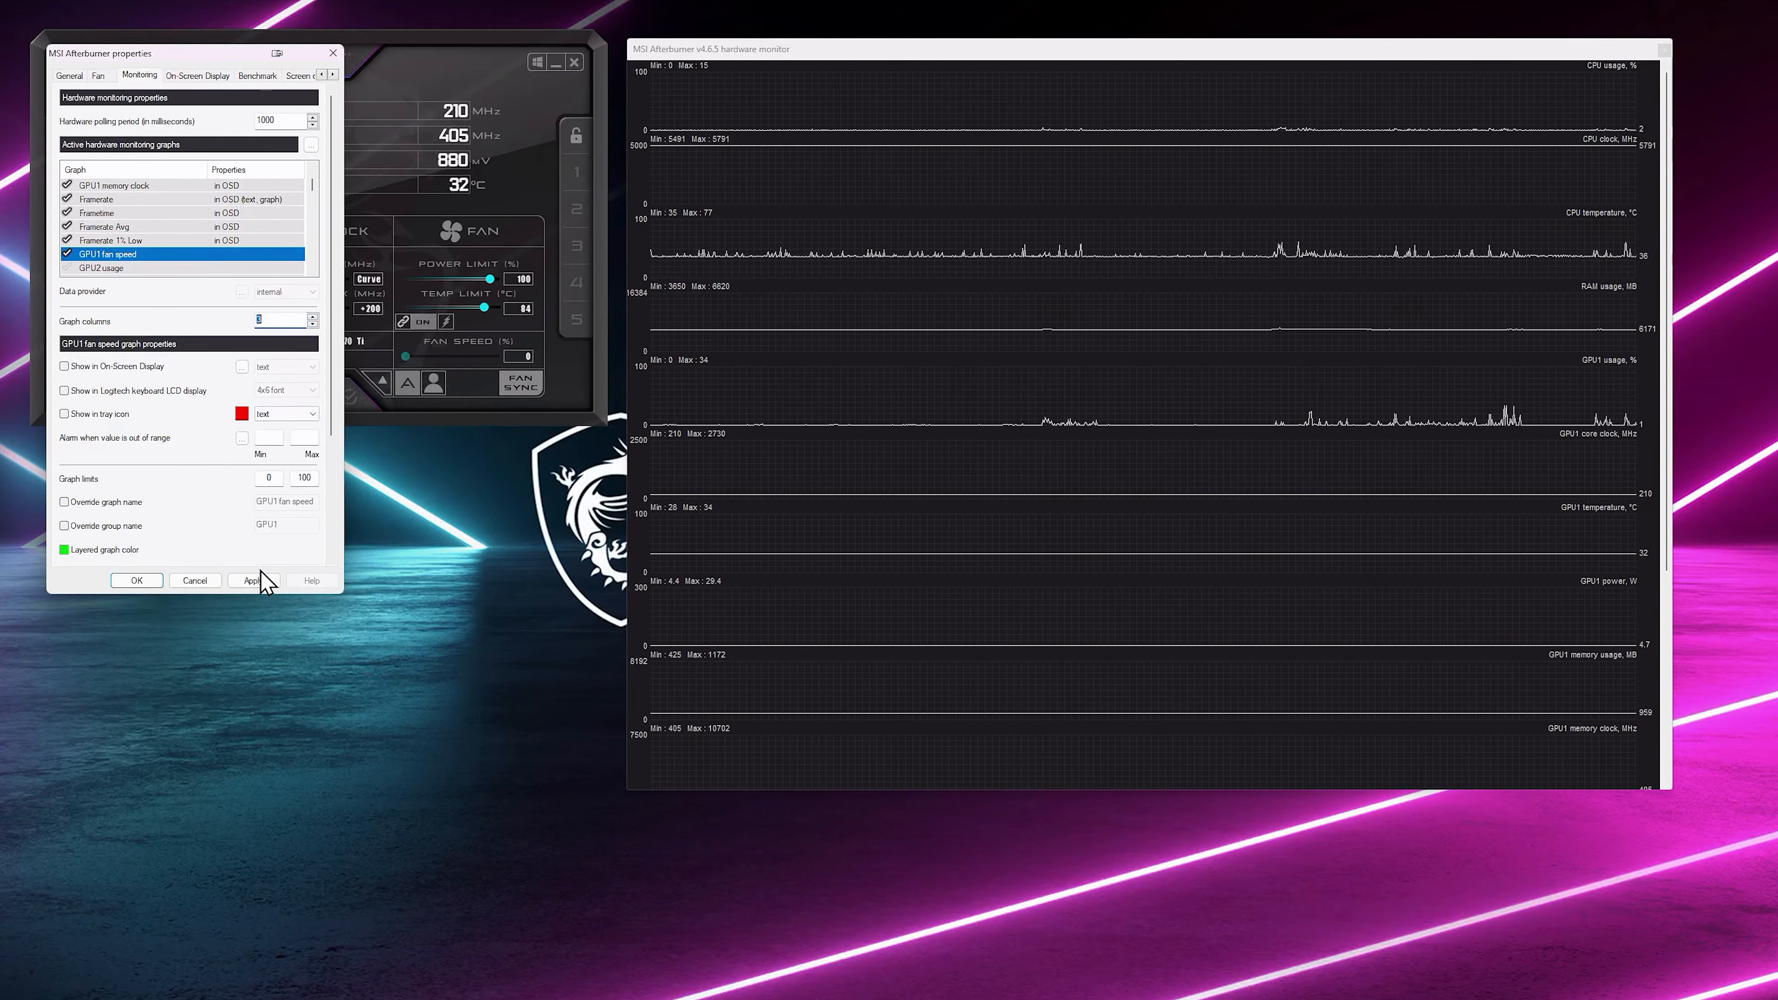
{"action": "left_click", "coordinate": [253, 581]}
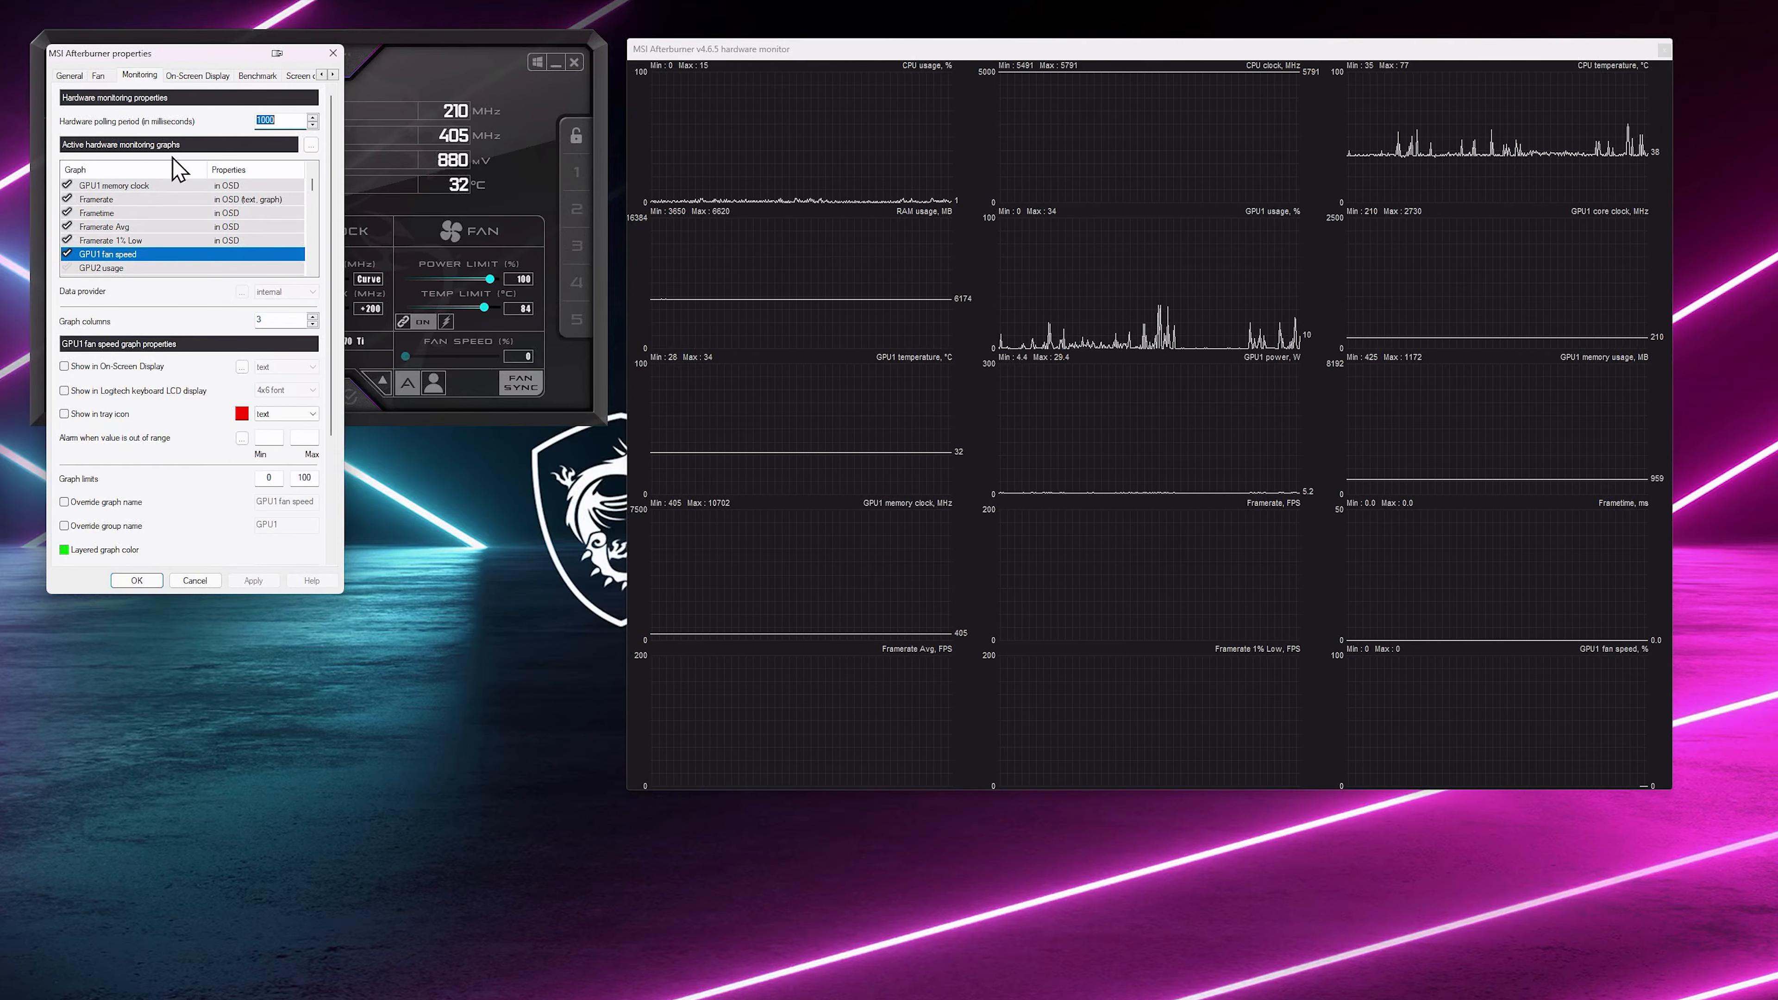
{"action": "left_click_drag", "start_coordinate": [165, 198], "coordinate": [166, 189]}
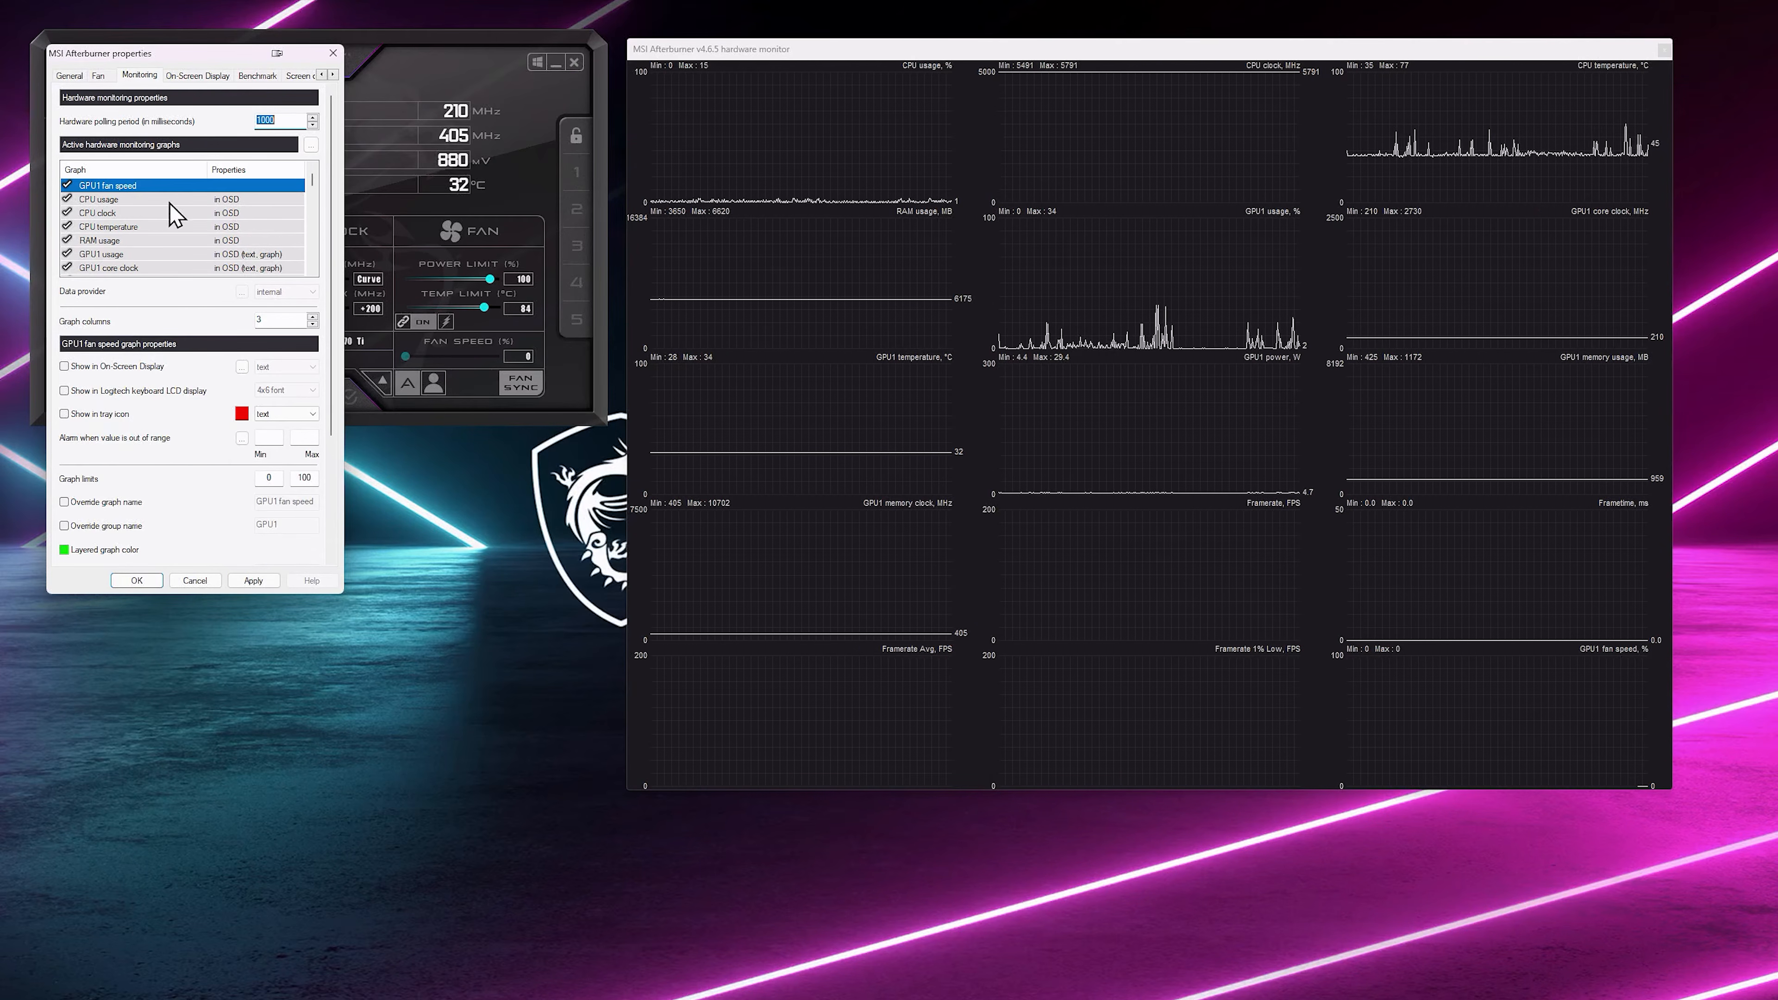
{"action": "left_click", "coordinate": [253, 581]}
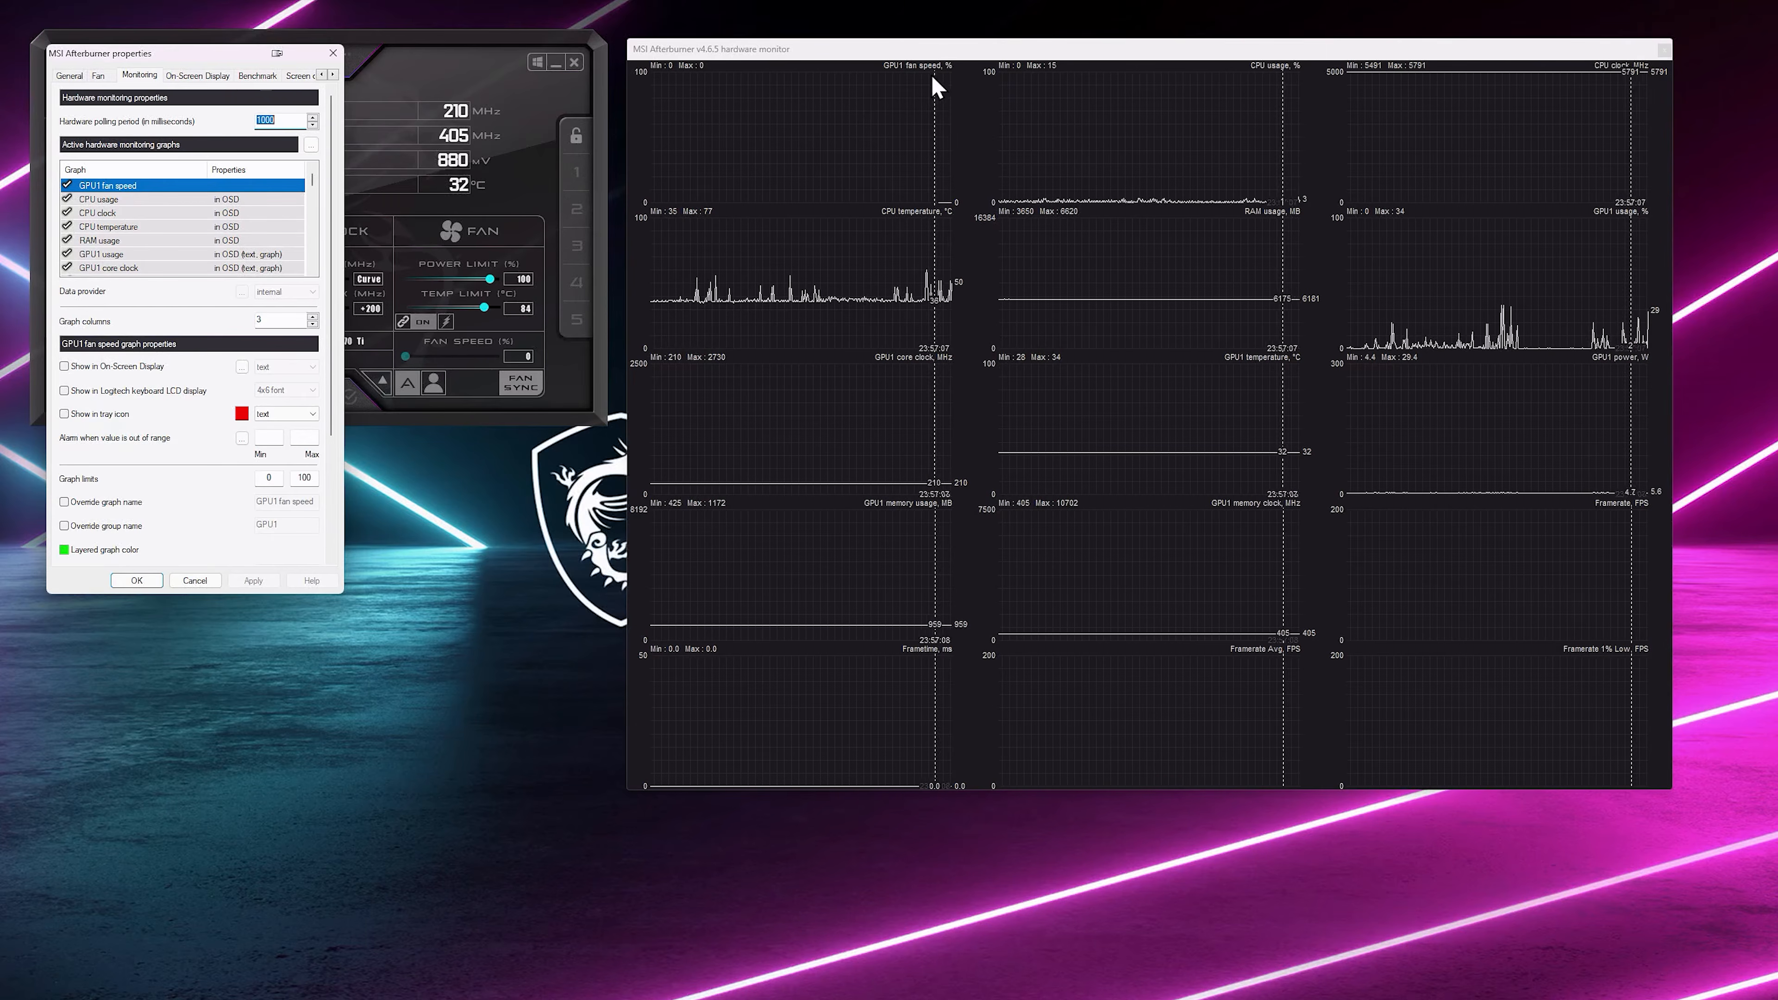
- Turn off the Always on top option for the hardware monitor window
{"action": "right_click", "coordinate": [872, 98]}
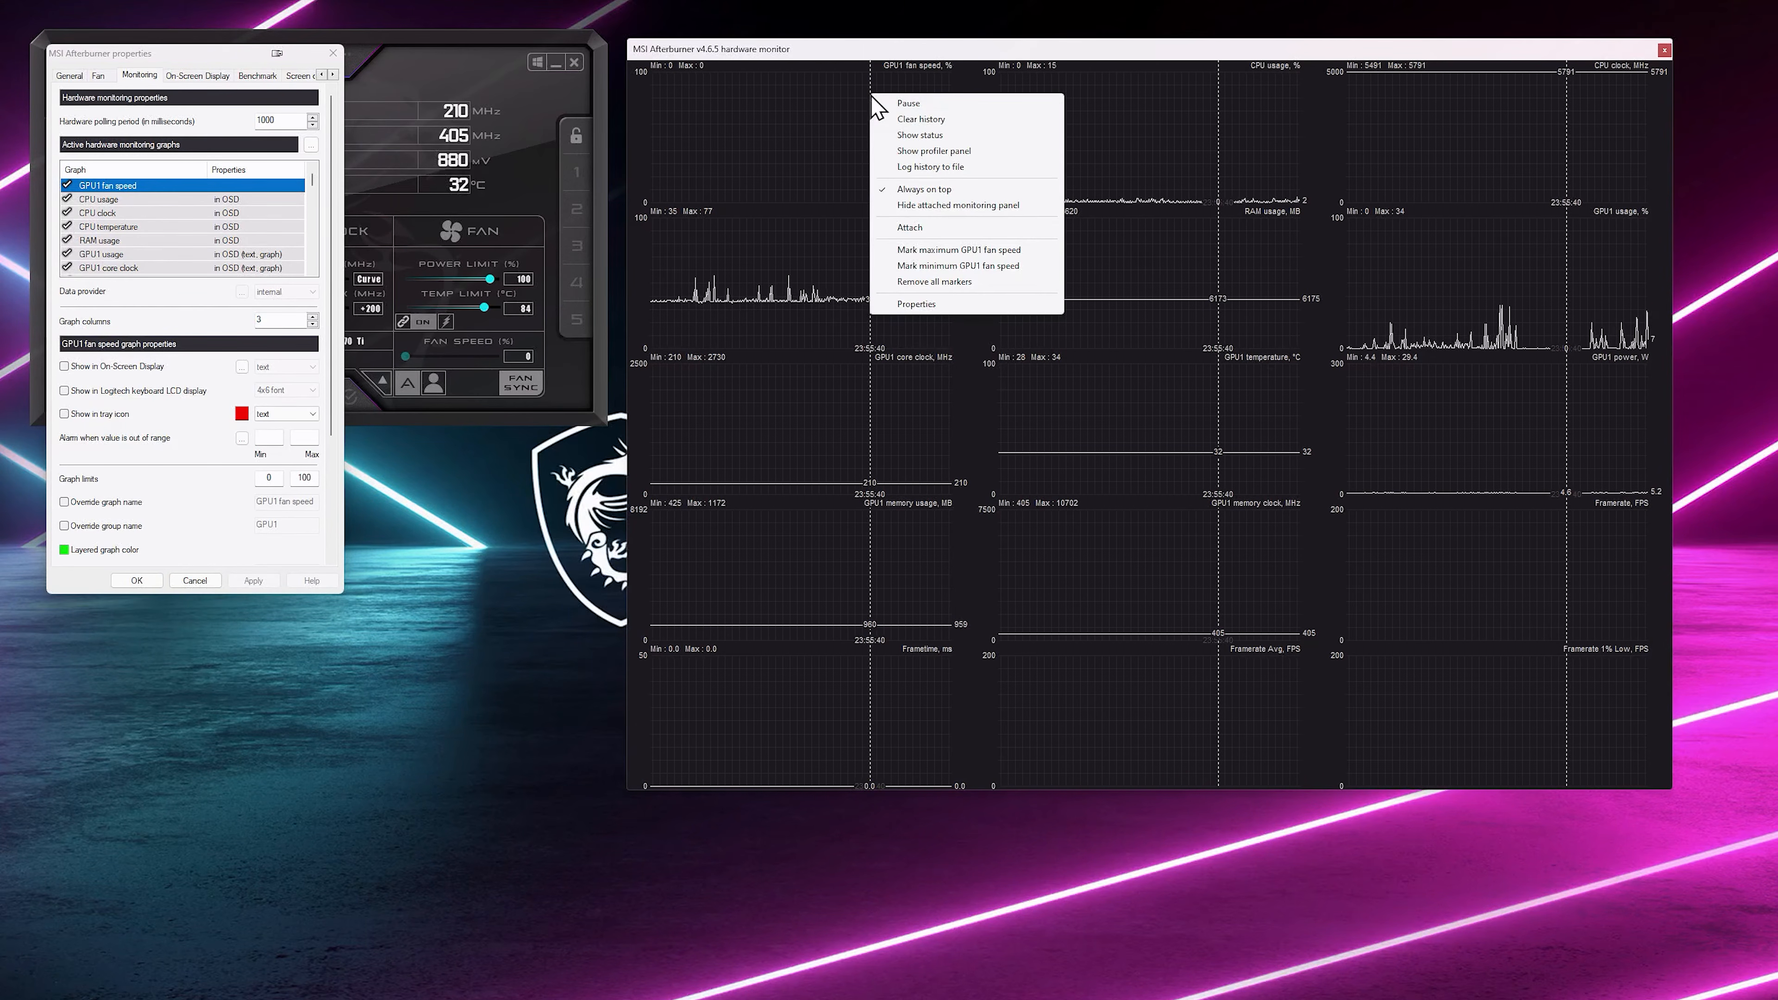
{"action": "left_click", "coordinate": [911, 190]}
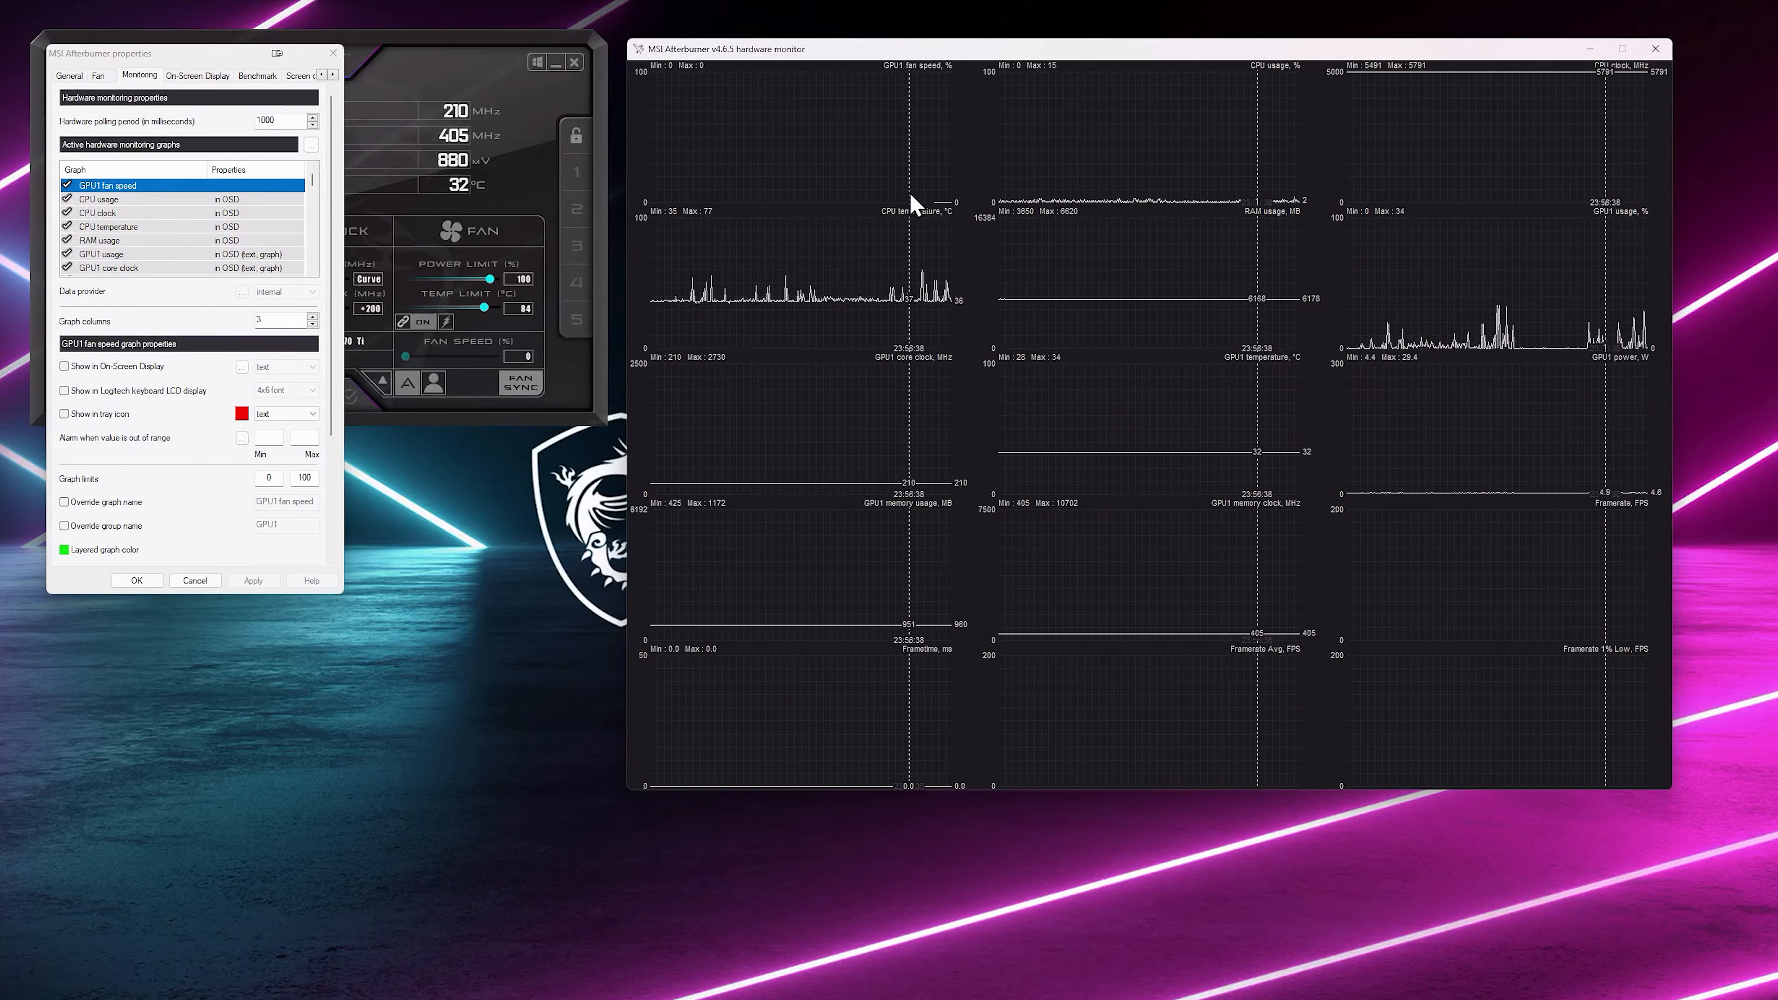
{"action": "right_click", "coordinate": [883, 156]}
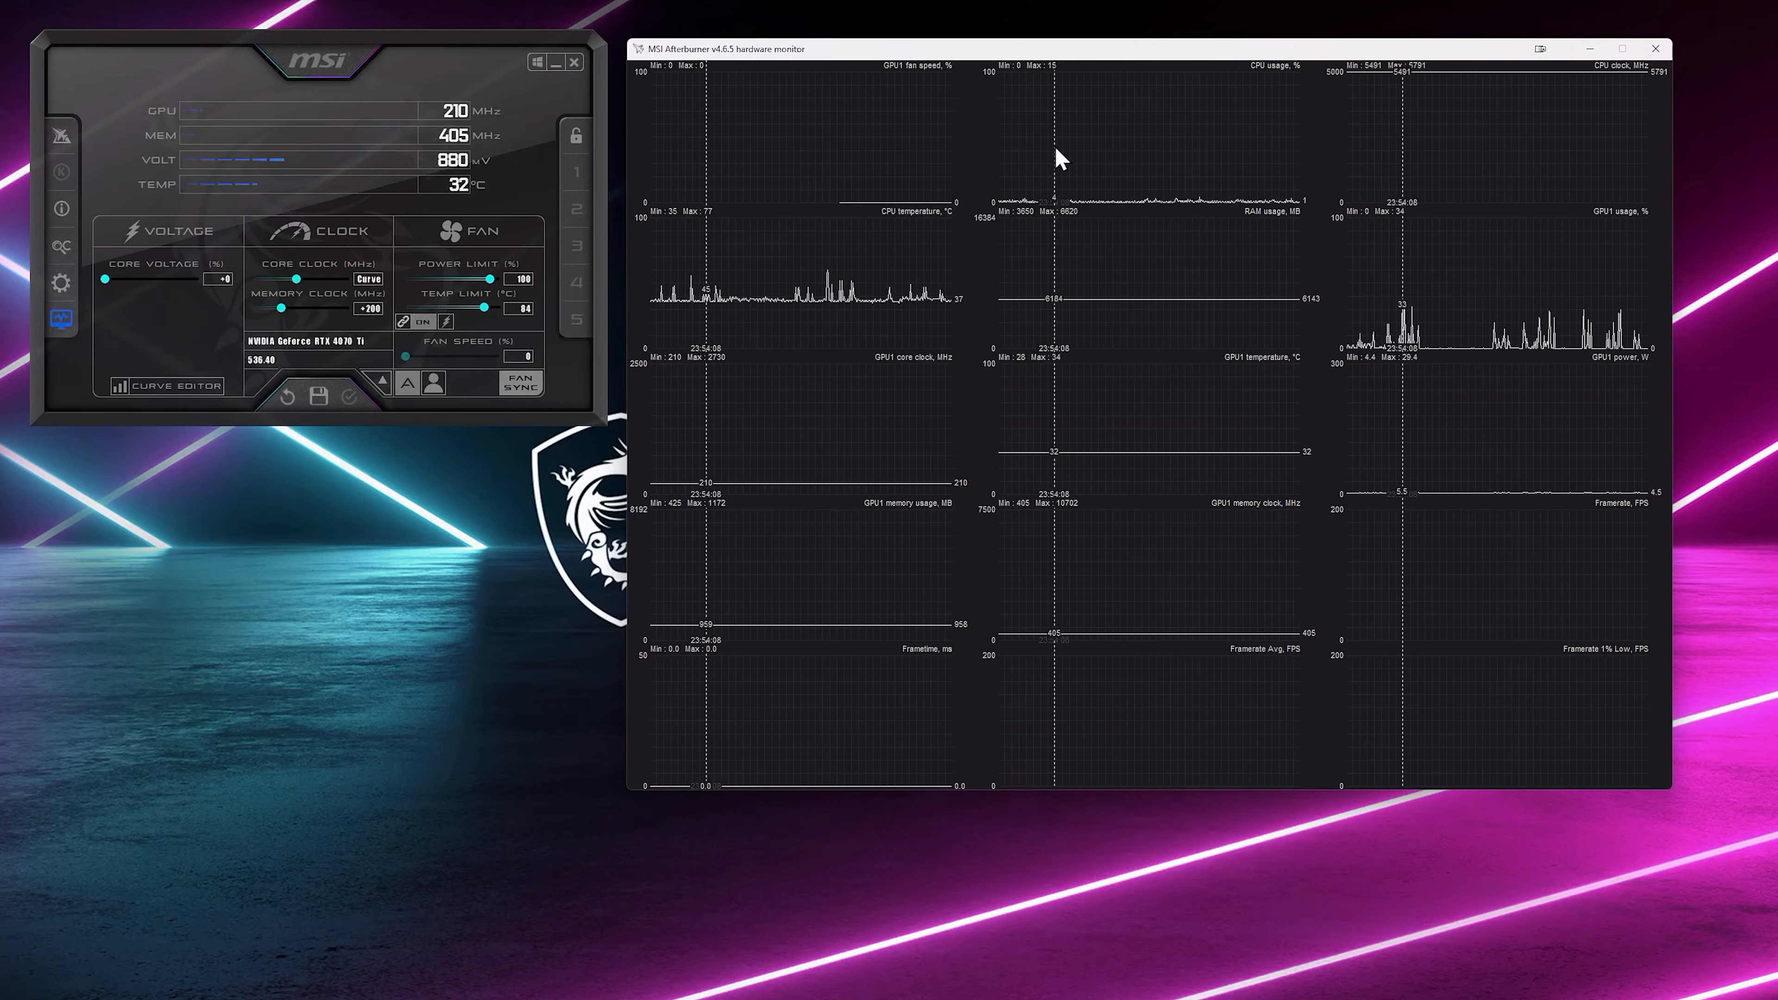
- Attach the CPU usage graph to the GPU1 fan speed graph in the hardware monitor, and open the monitor's properties
{"action": "right_click", "coordinate": [1054, 145]}
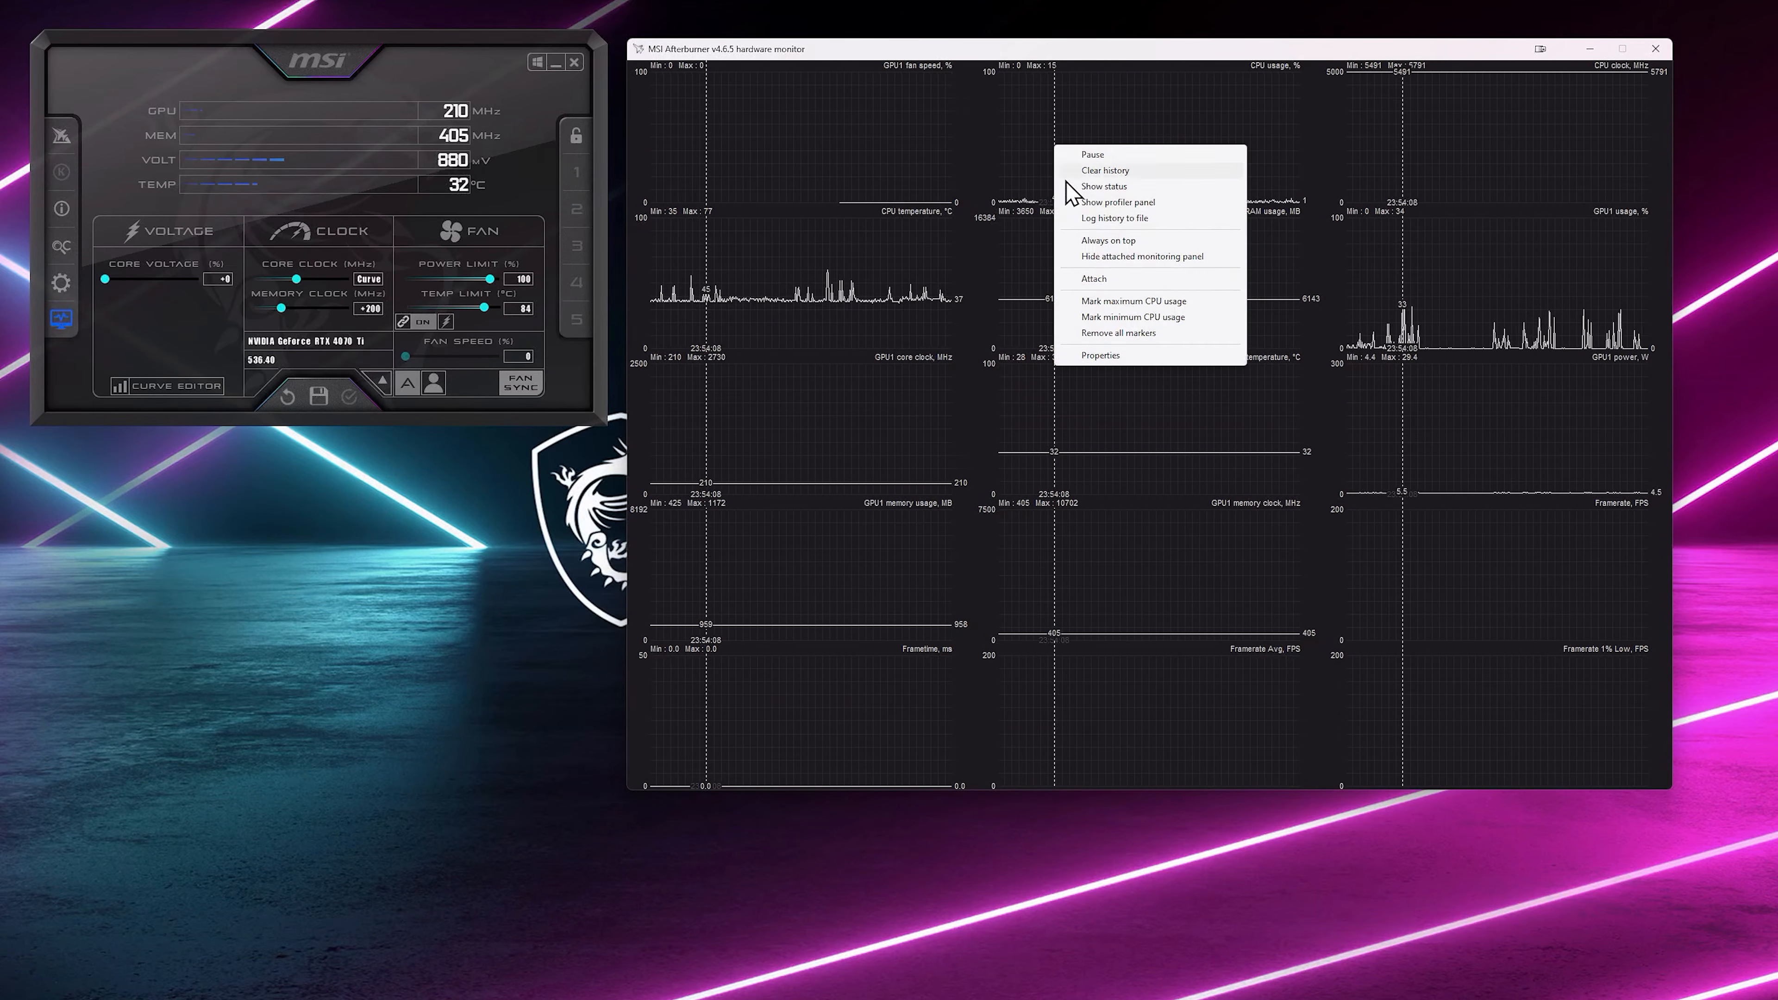
{"action": "left_click", "coordinate": [1094, 279]}
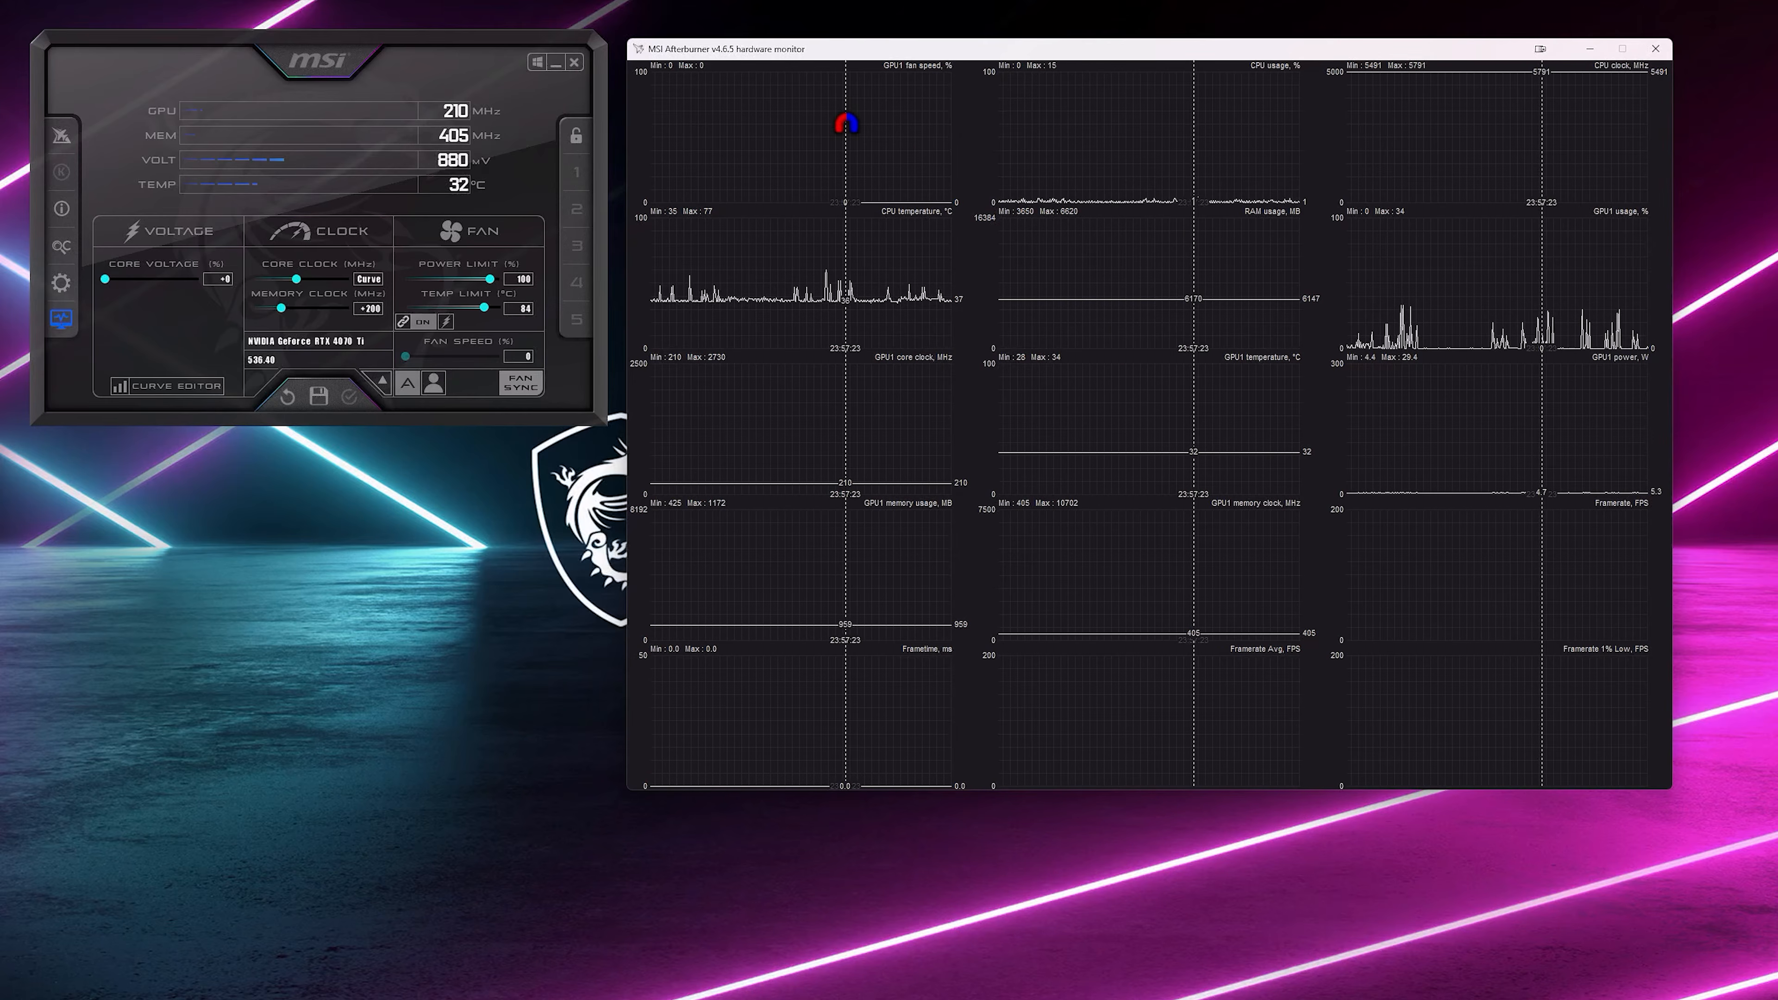
{"action": "left_click", "coordinate": [846, 125]}
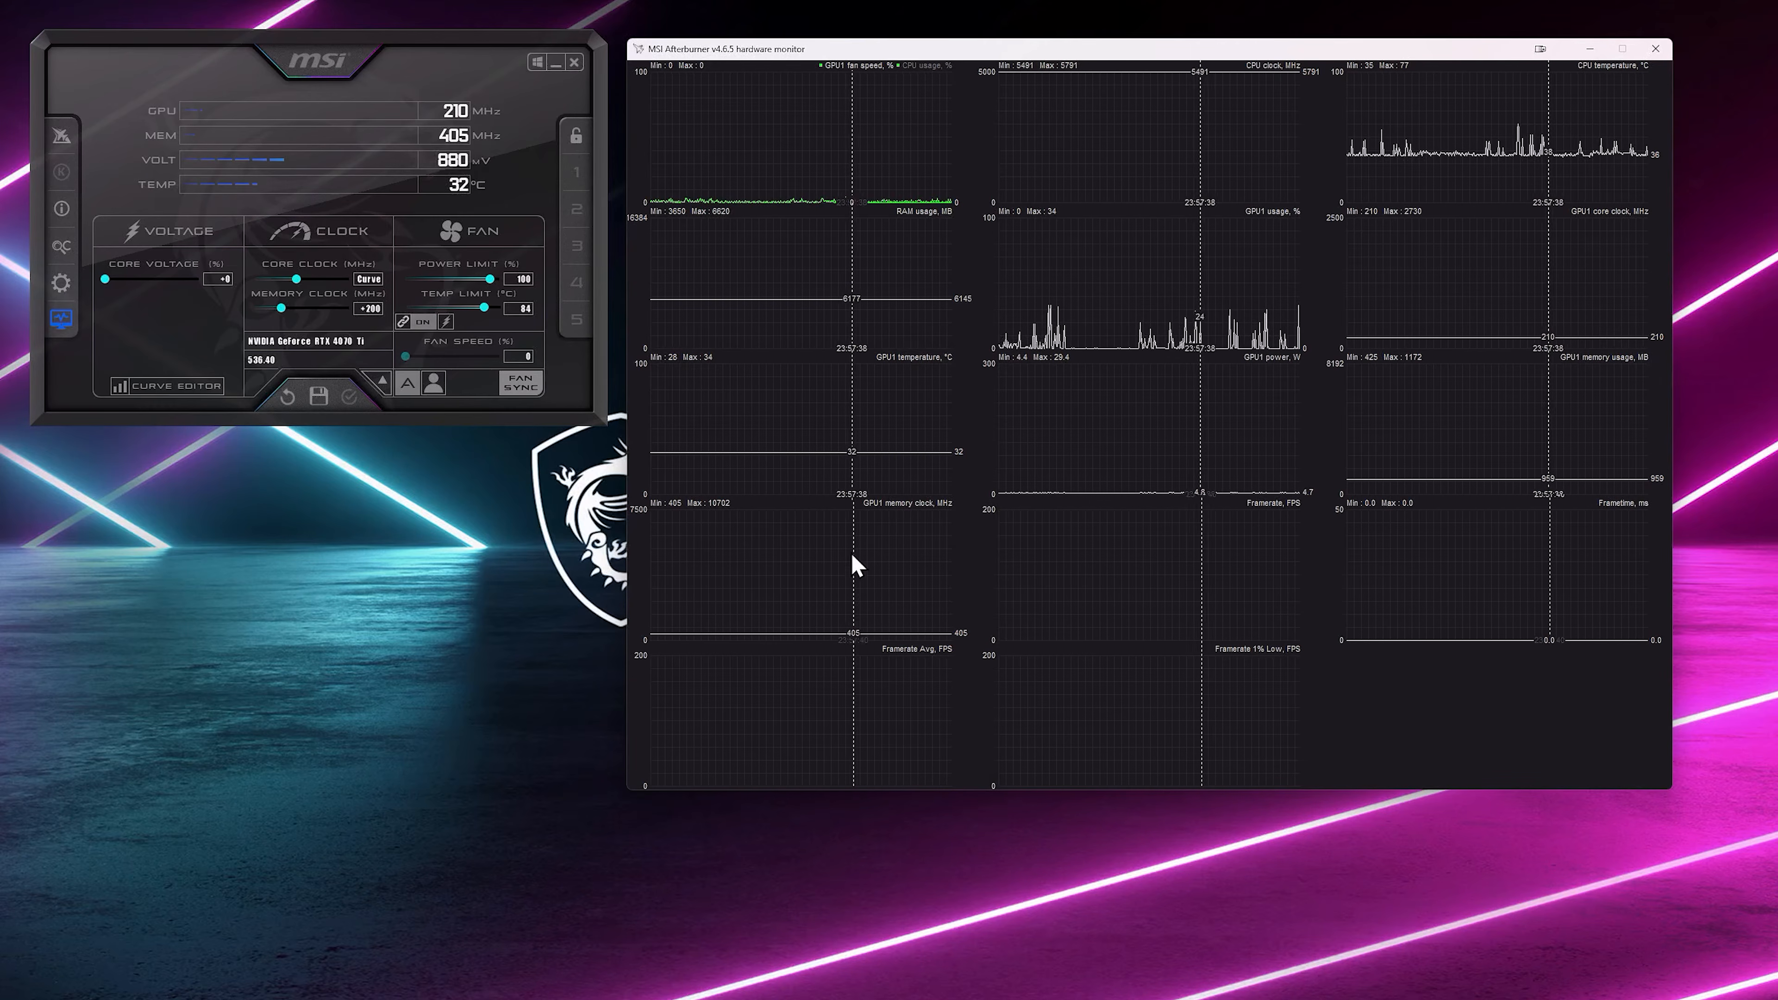
{"action": "right_click", "coordinate": [842, 569]}
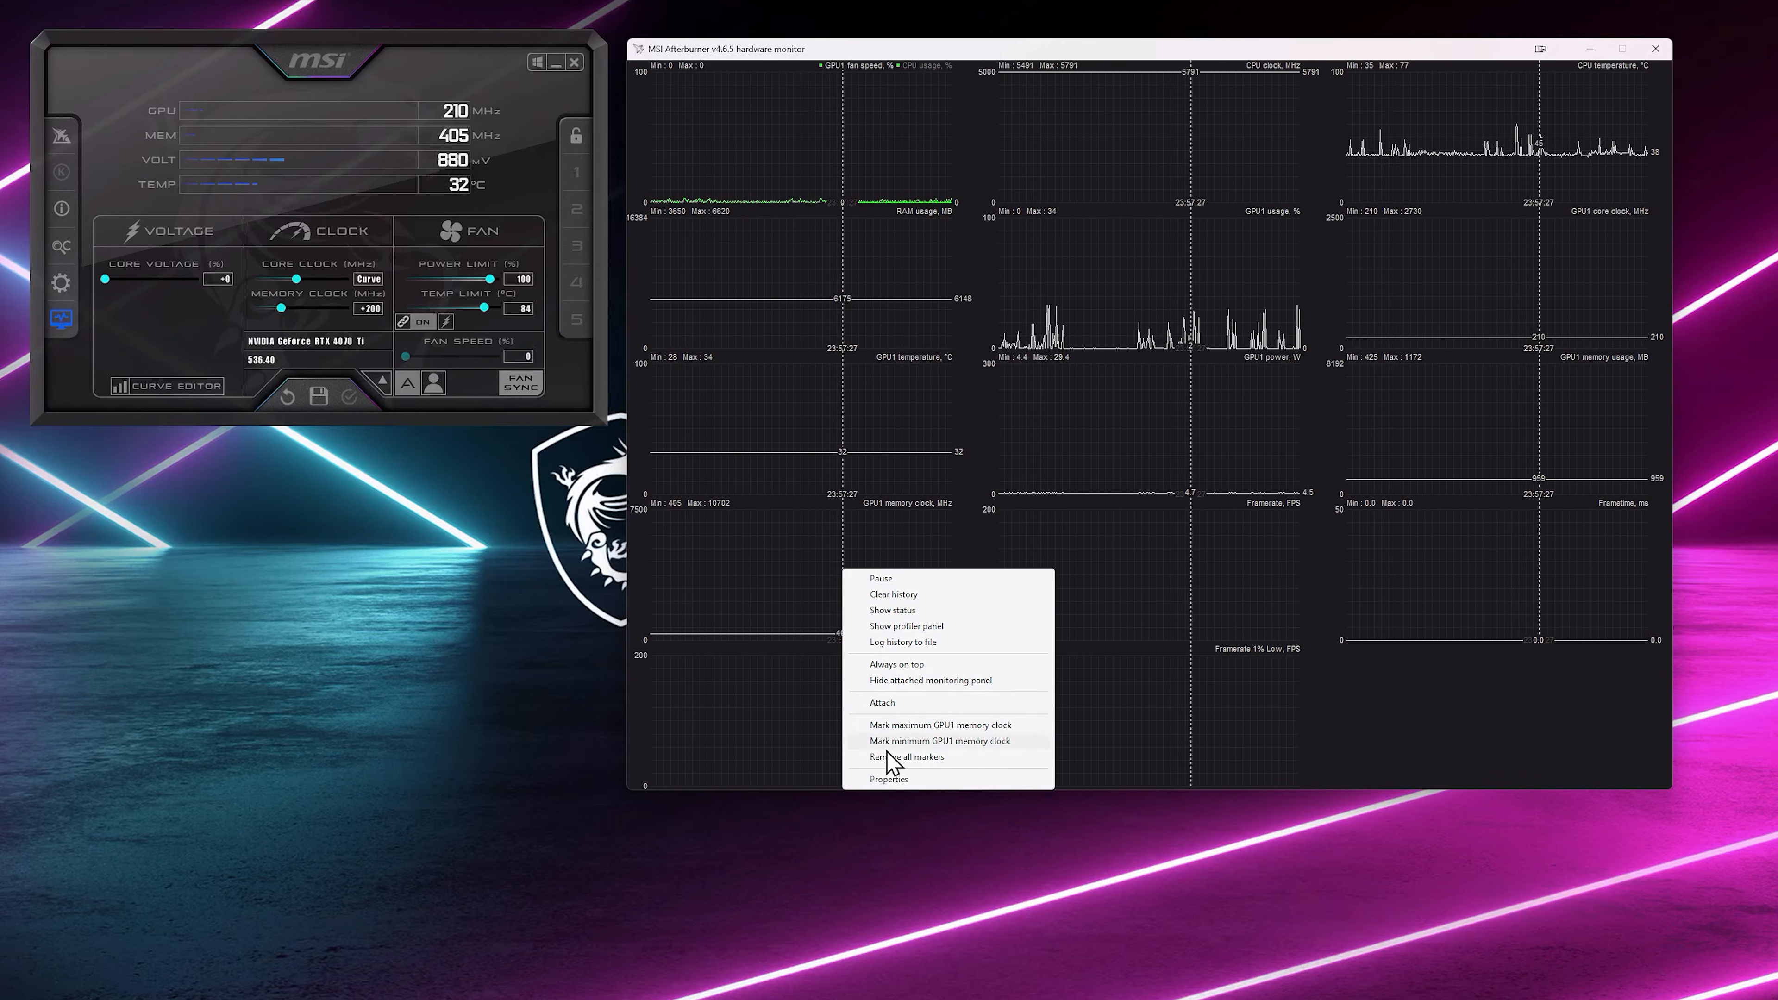
{"action": "left_click", "coordinate": [888, 779]}
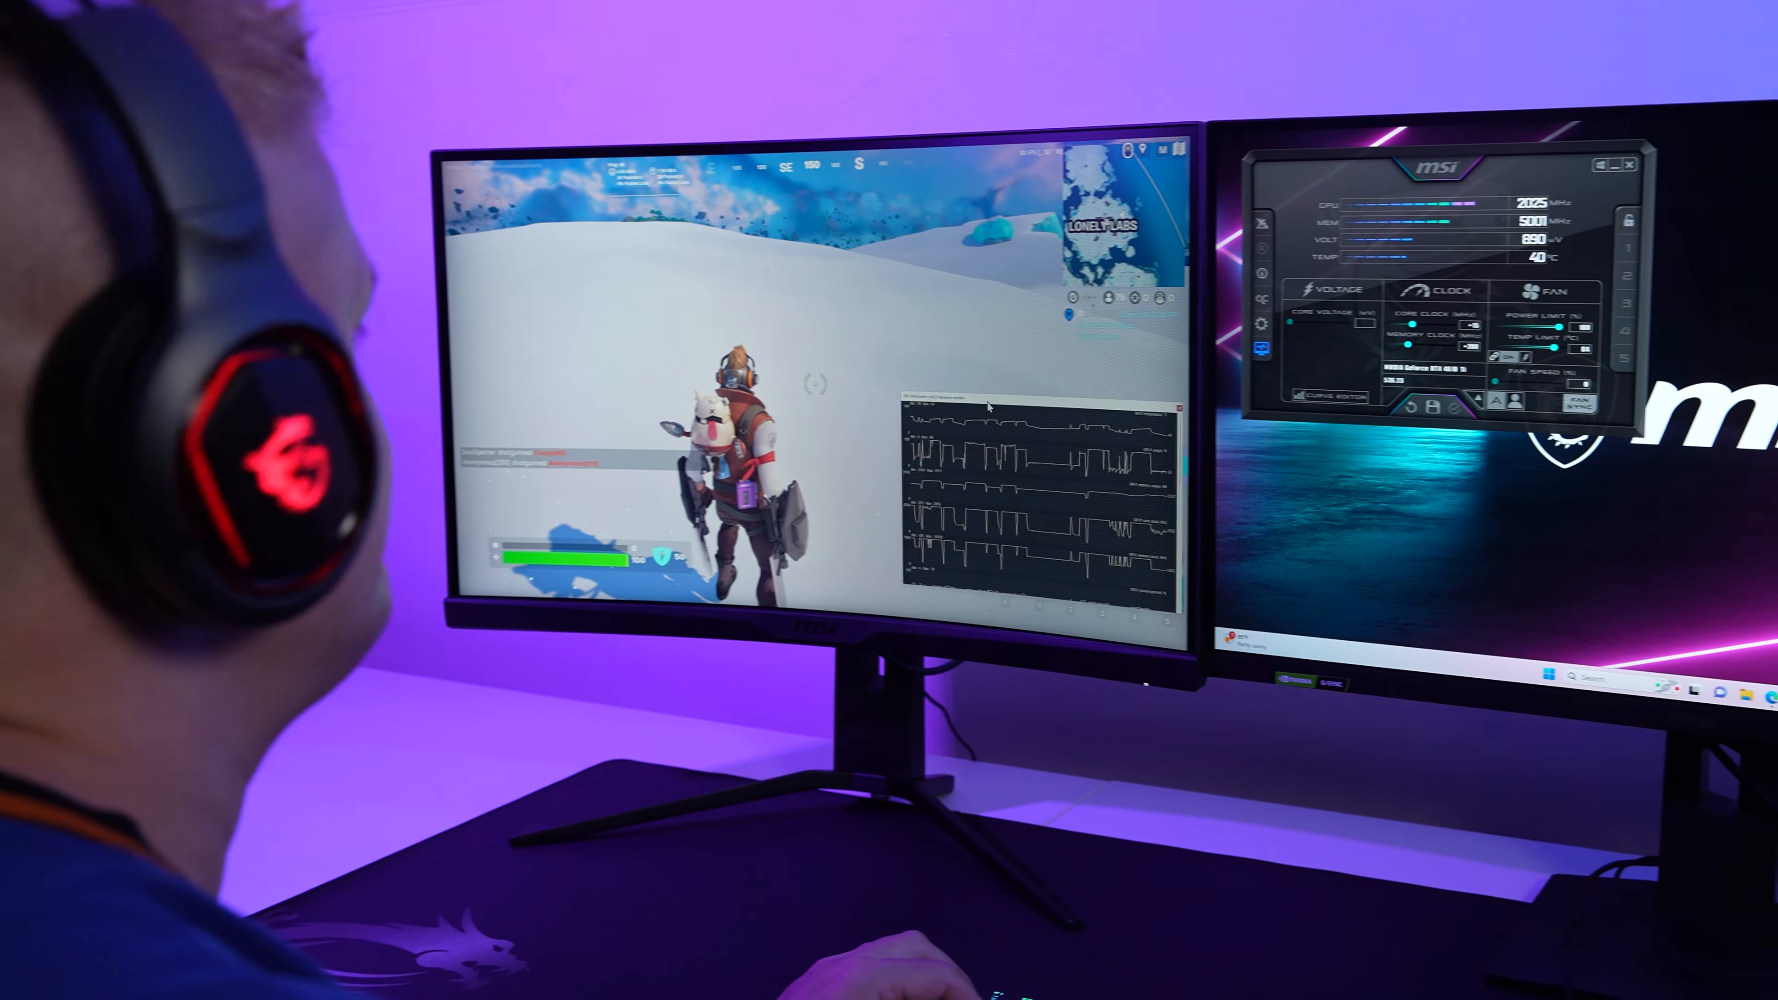
{"action": "left_click_drag", "start_coordinate": [1073, 403], "coordinate": [1707, 285]}
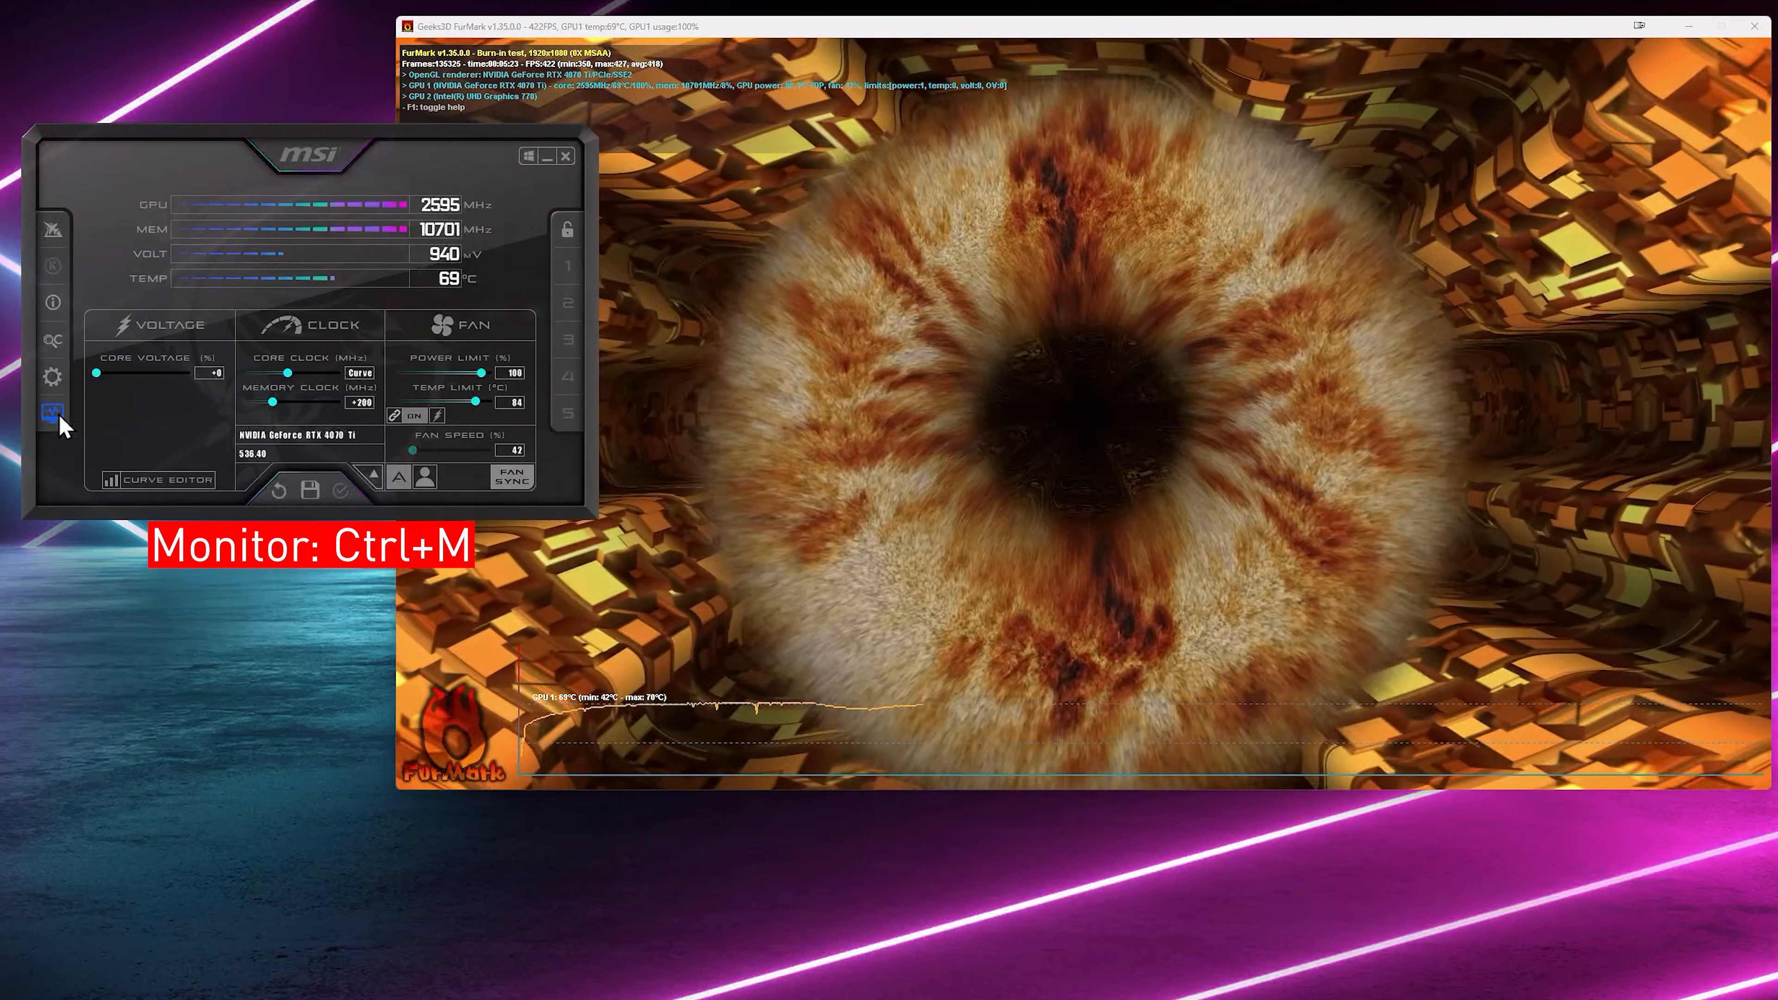
- Open the hardware monitor and the monitoring settings, override the GPU1 usage graph name with RTX 4070Ti, and apply
{"action": "left_click", "coordinate": [56, 415]}
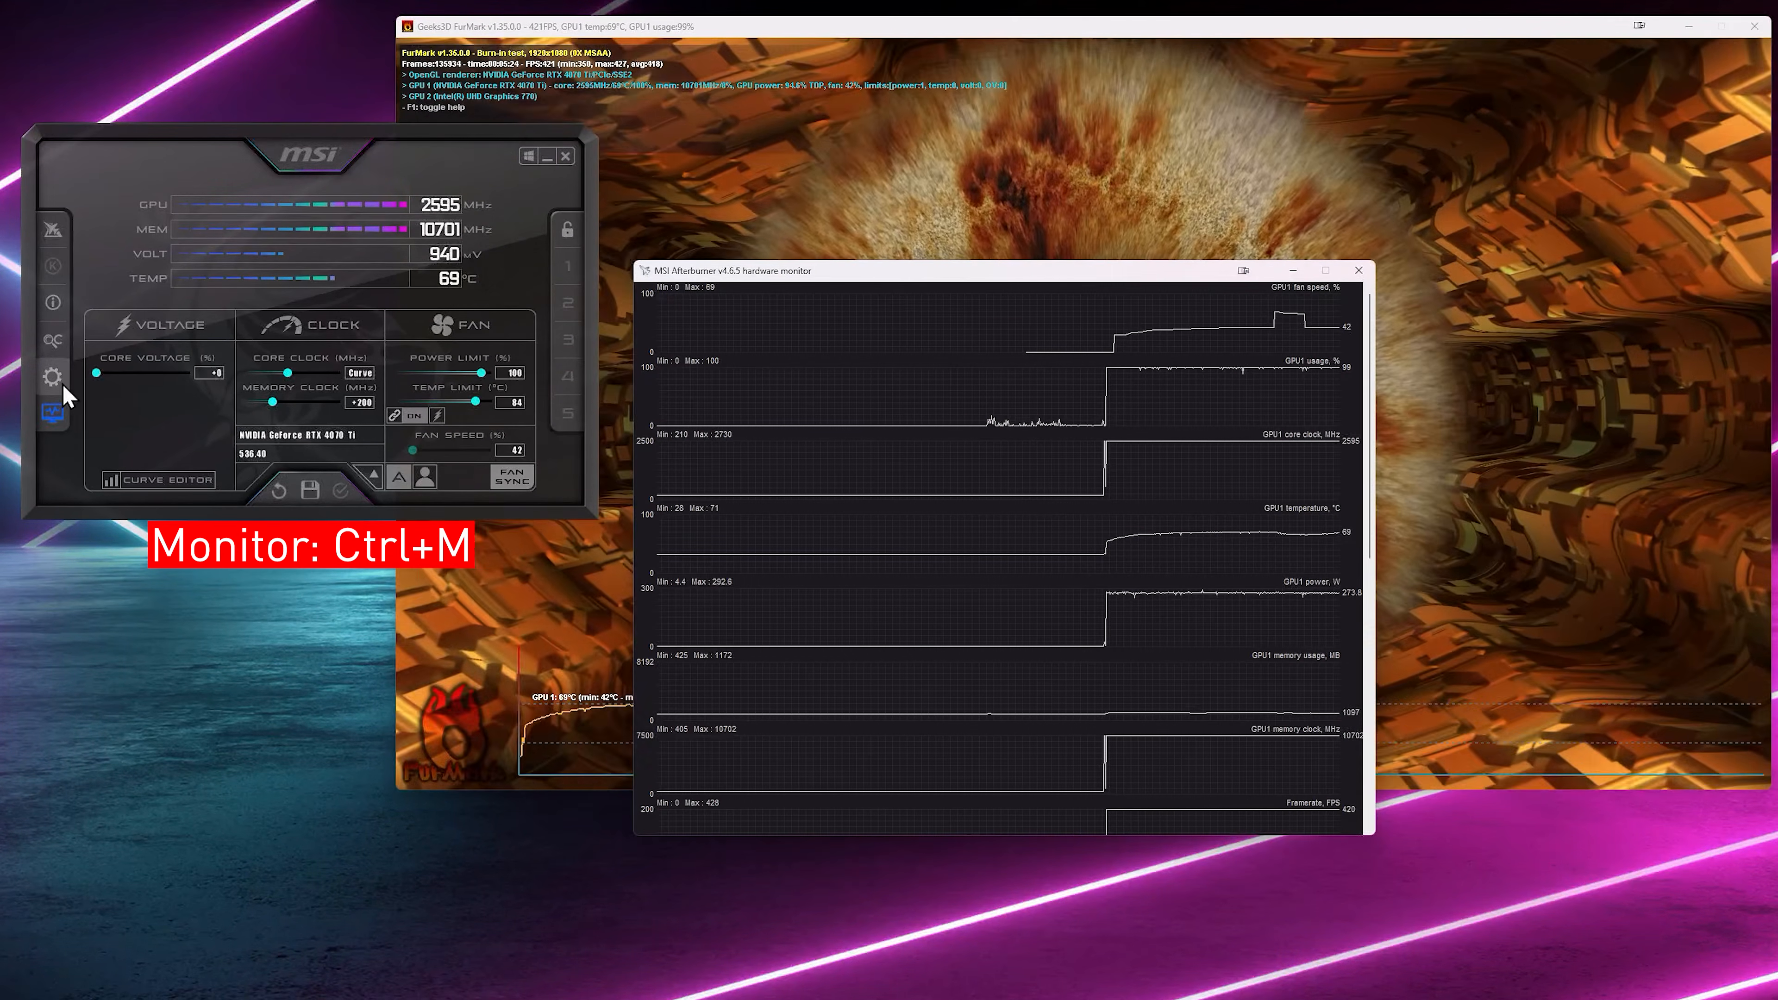
{"action": "left_click", "coordinate": [61, 378]}
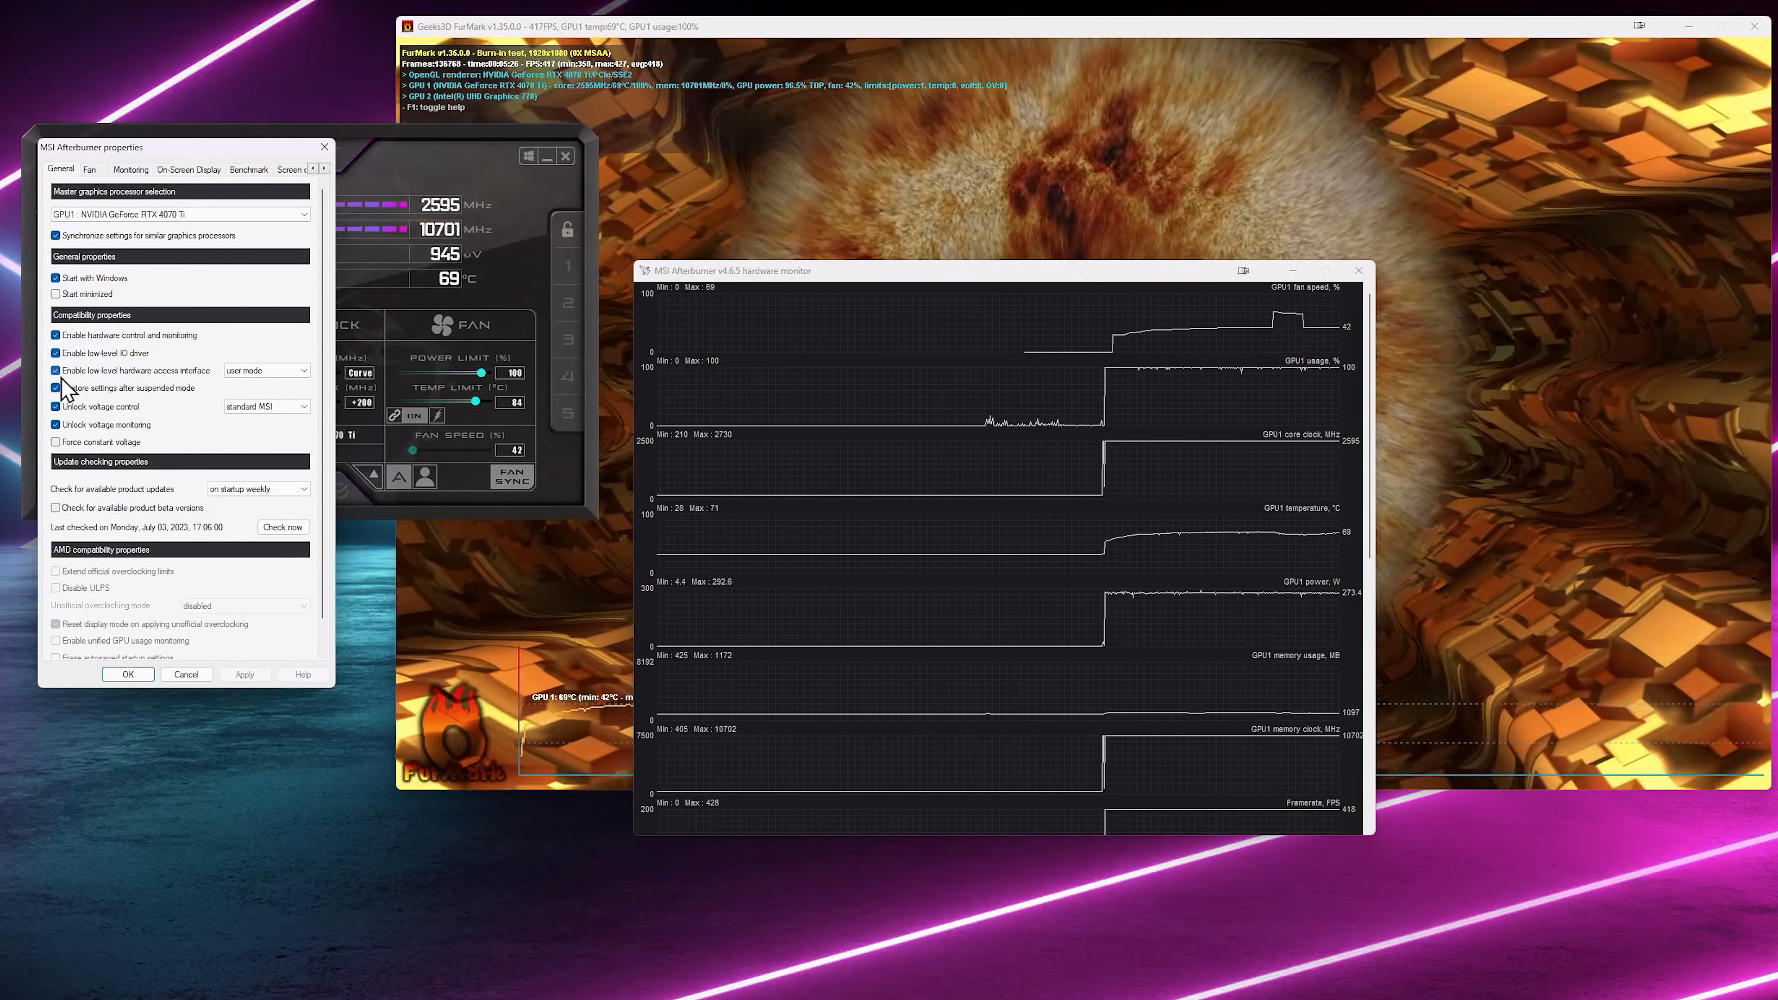
{"action": "left_click", "coordinate": [130, 169]}
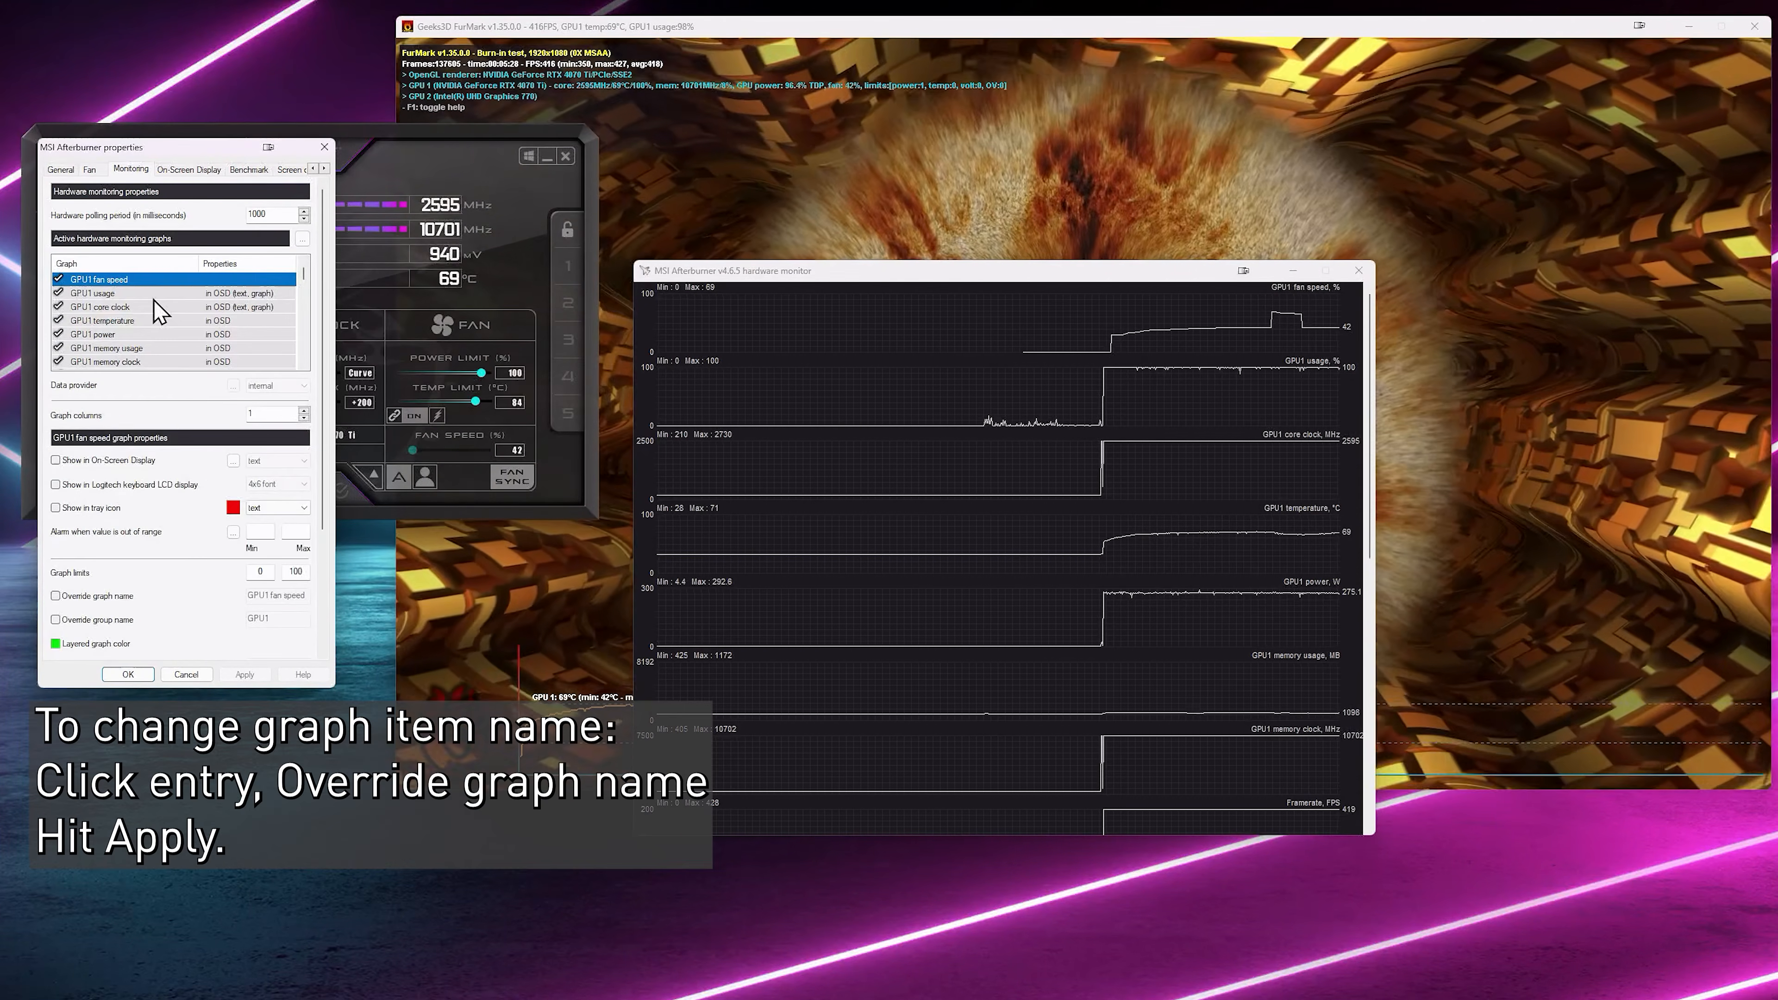
{"action": "left_click", "coordinate": [150, 294]}
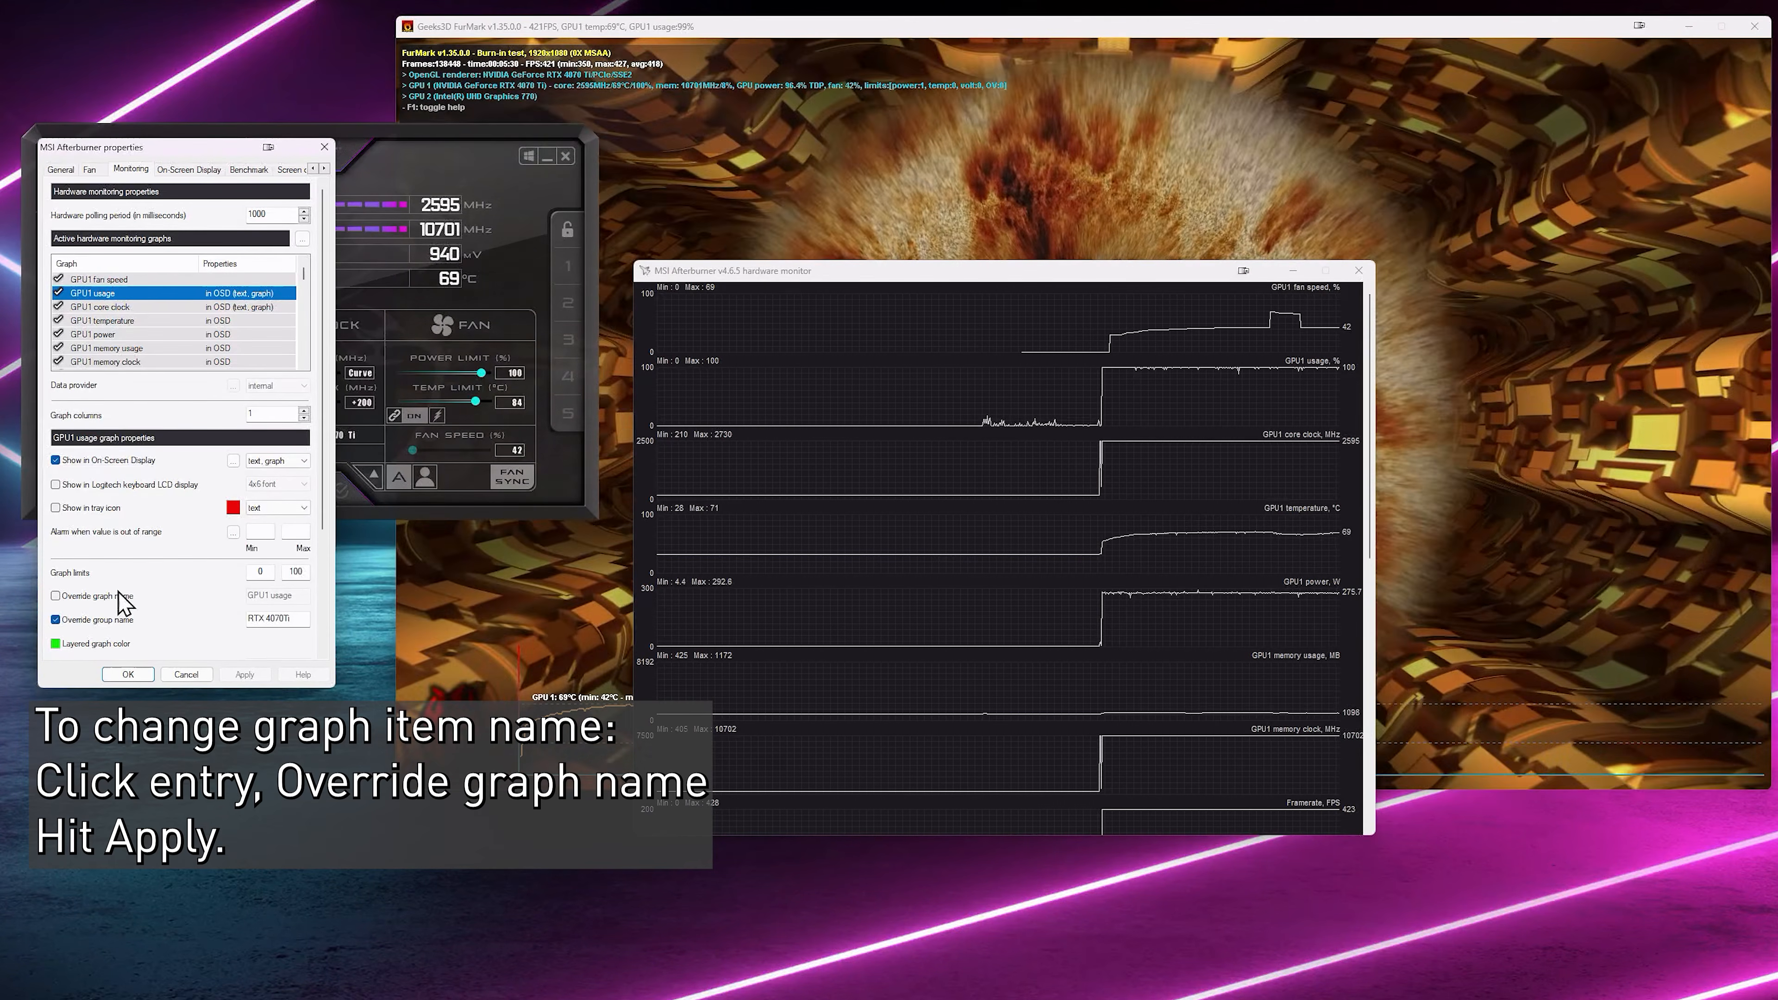
{"action": "left_click", "coordinate": [112, 596]}
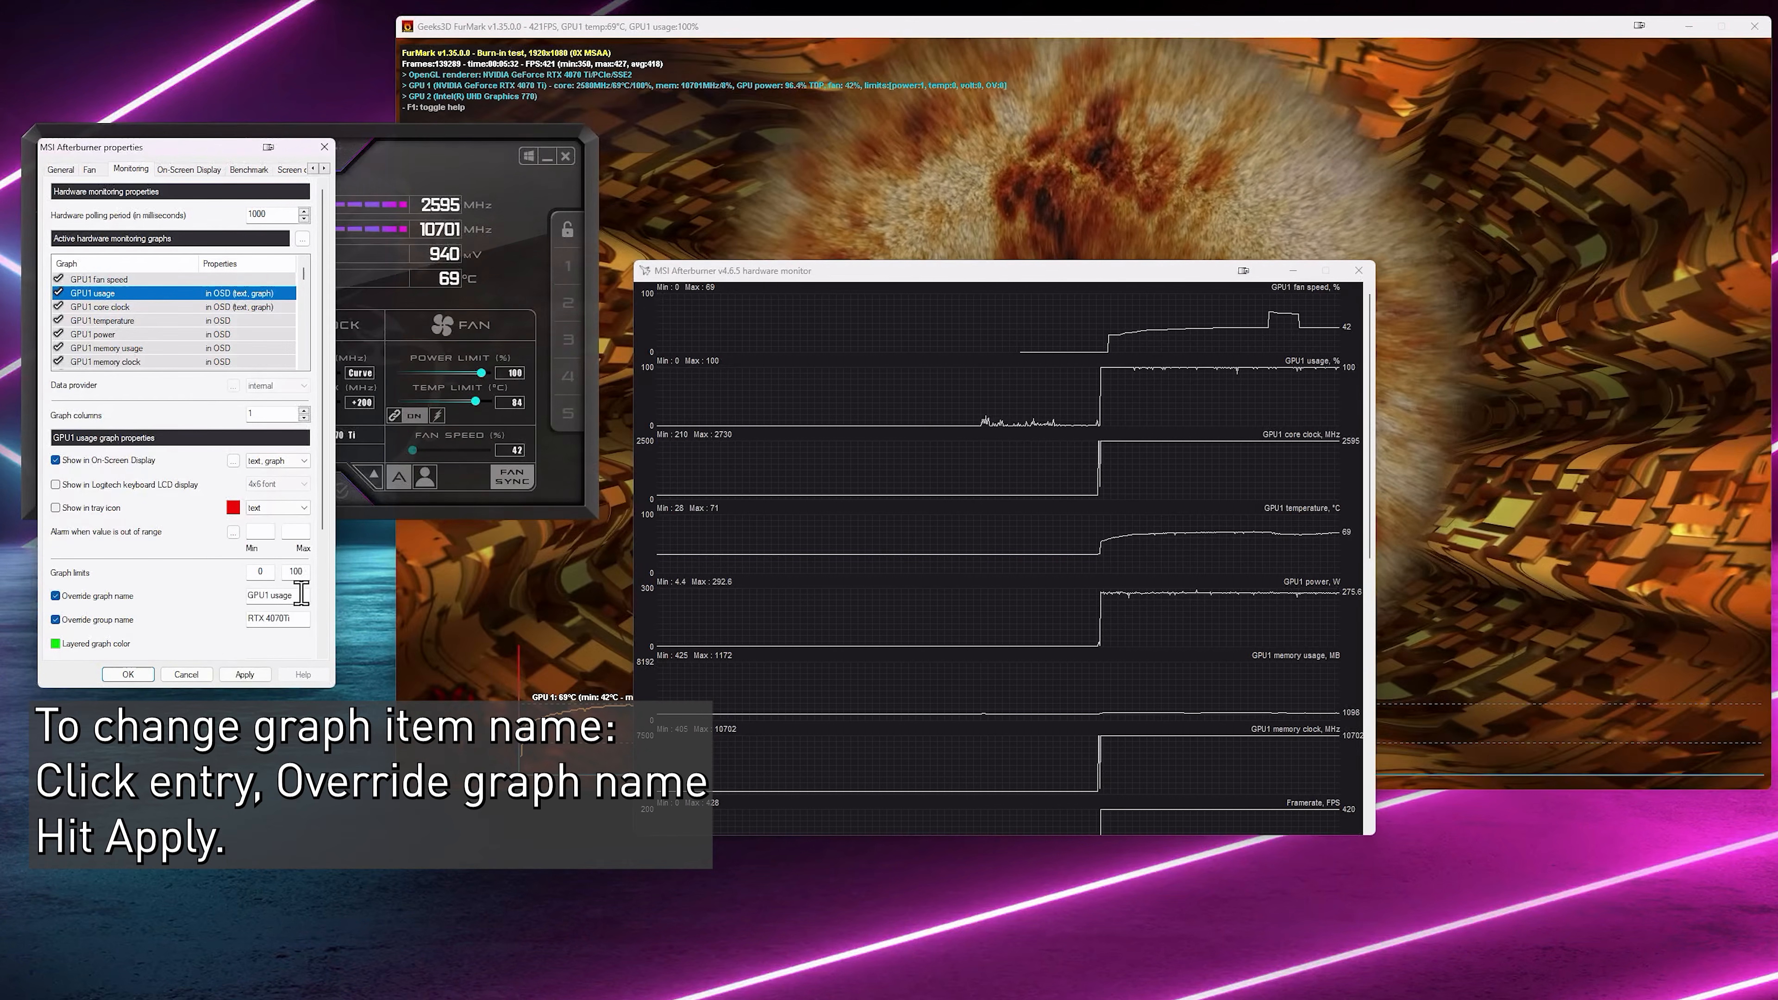
{"action": "type", "text": "RTX 4070Ti"}
{"action": "left_click", "coordinate": [245, 675]}
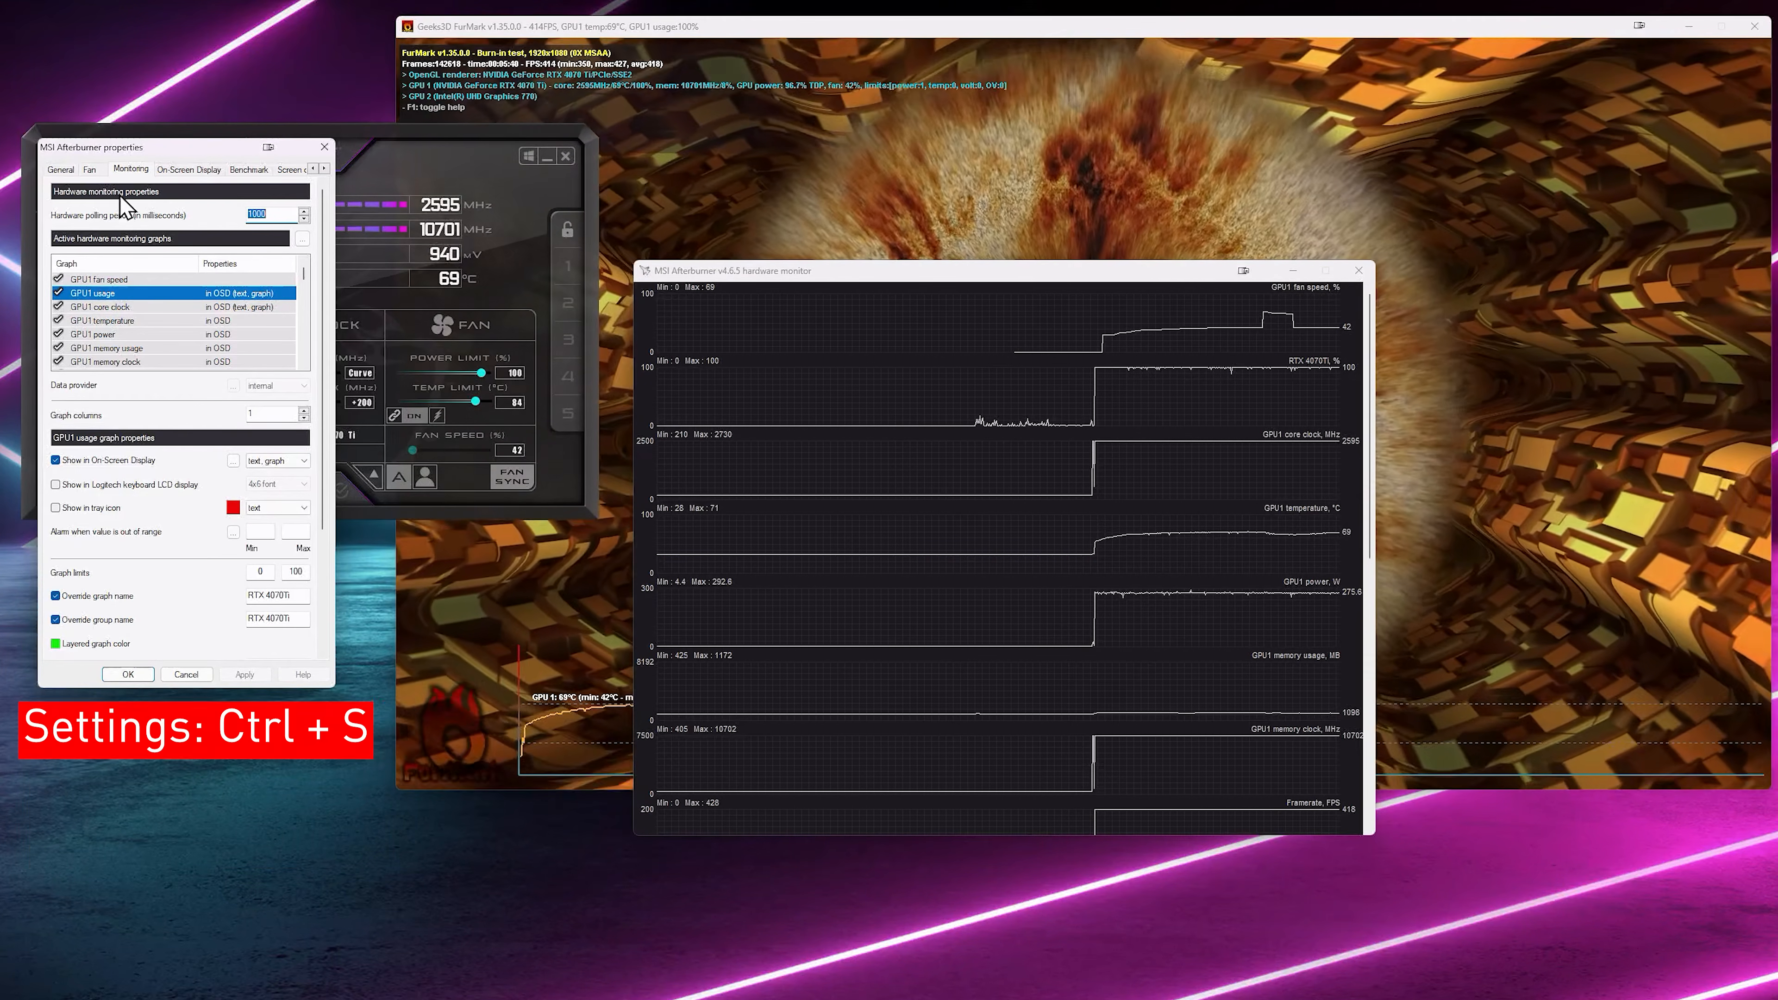
- Enable user defined software automatic fan control, and switch firmware control mode on and back off
{"action": "left_click", "coordinate": [91, 170]}
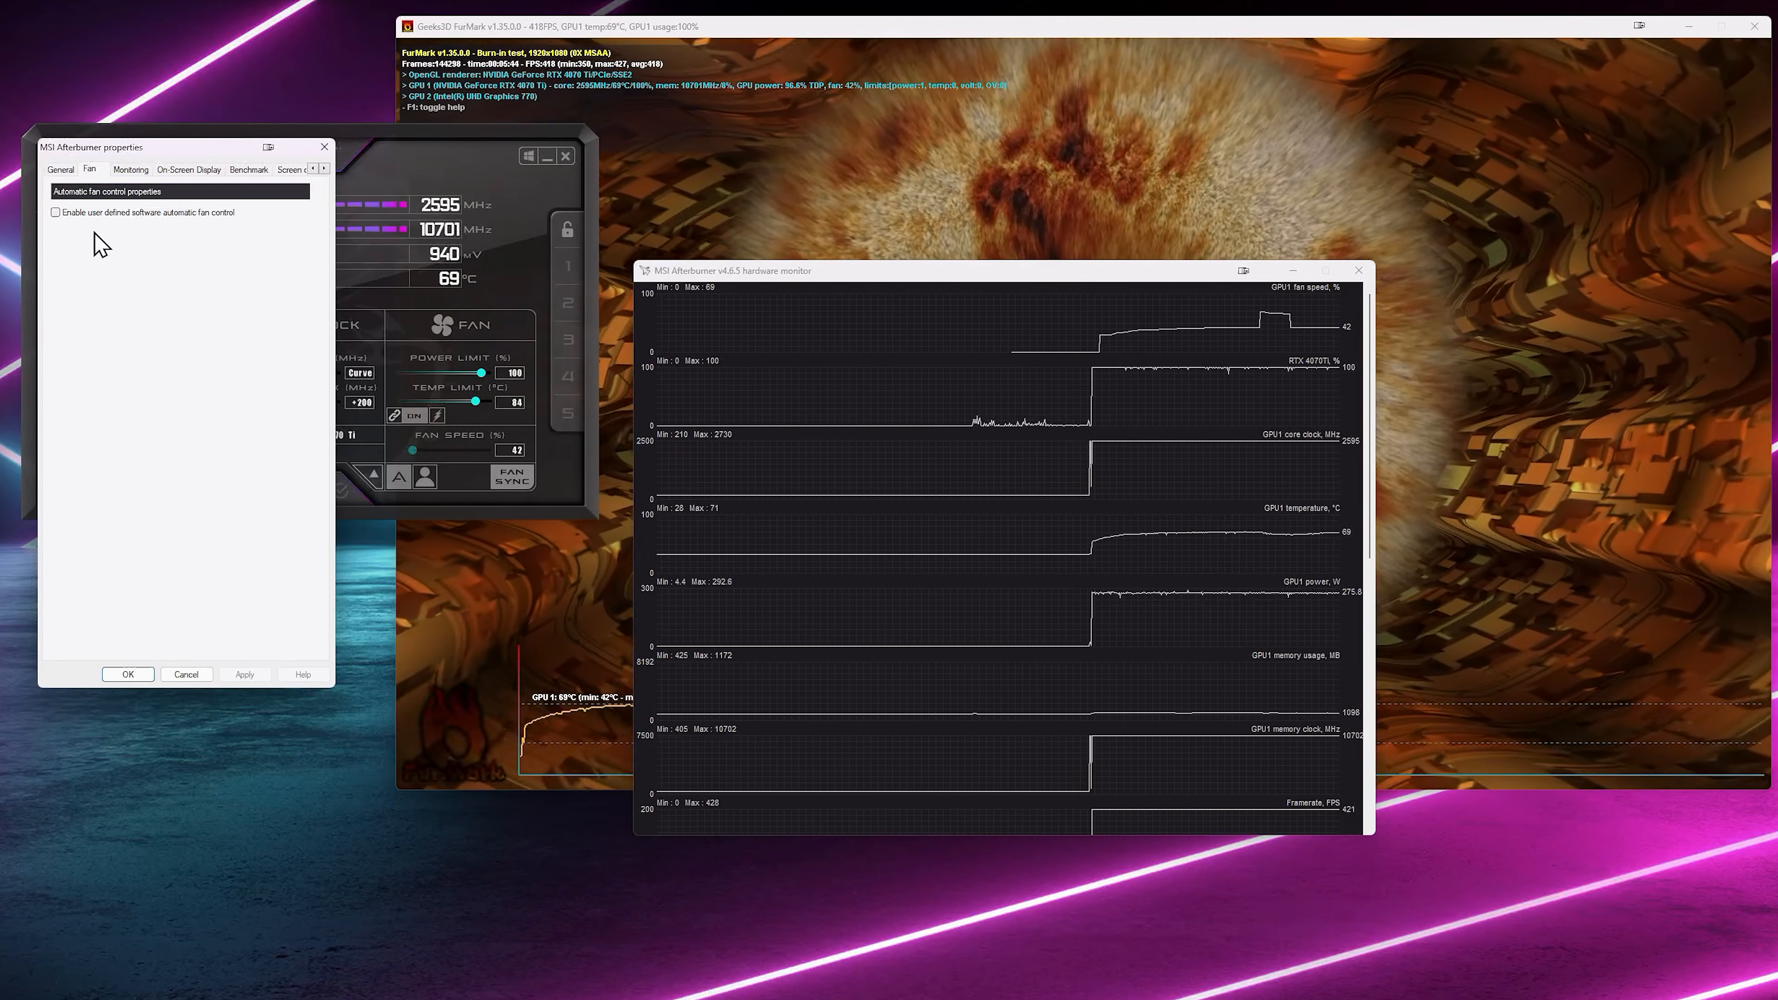
{"action": "left_click", "coordinate": [100, 214]}
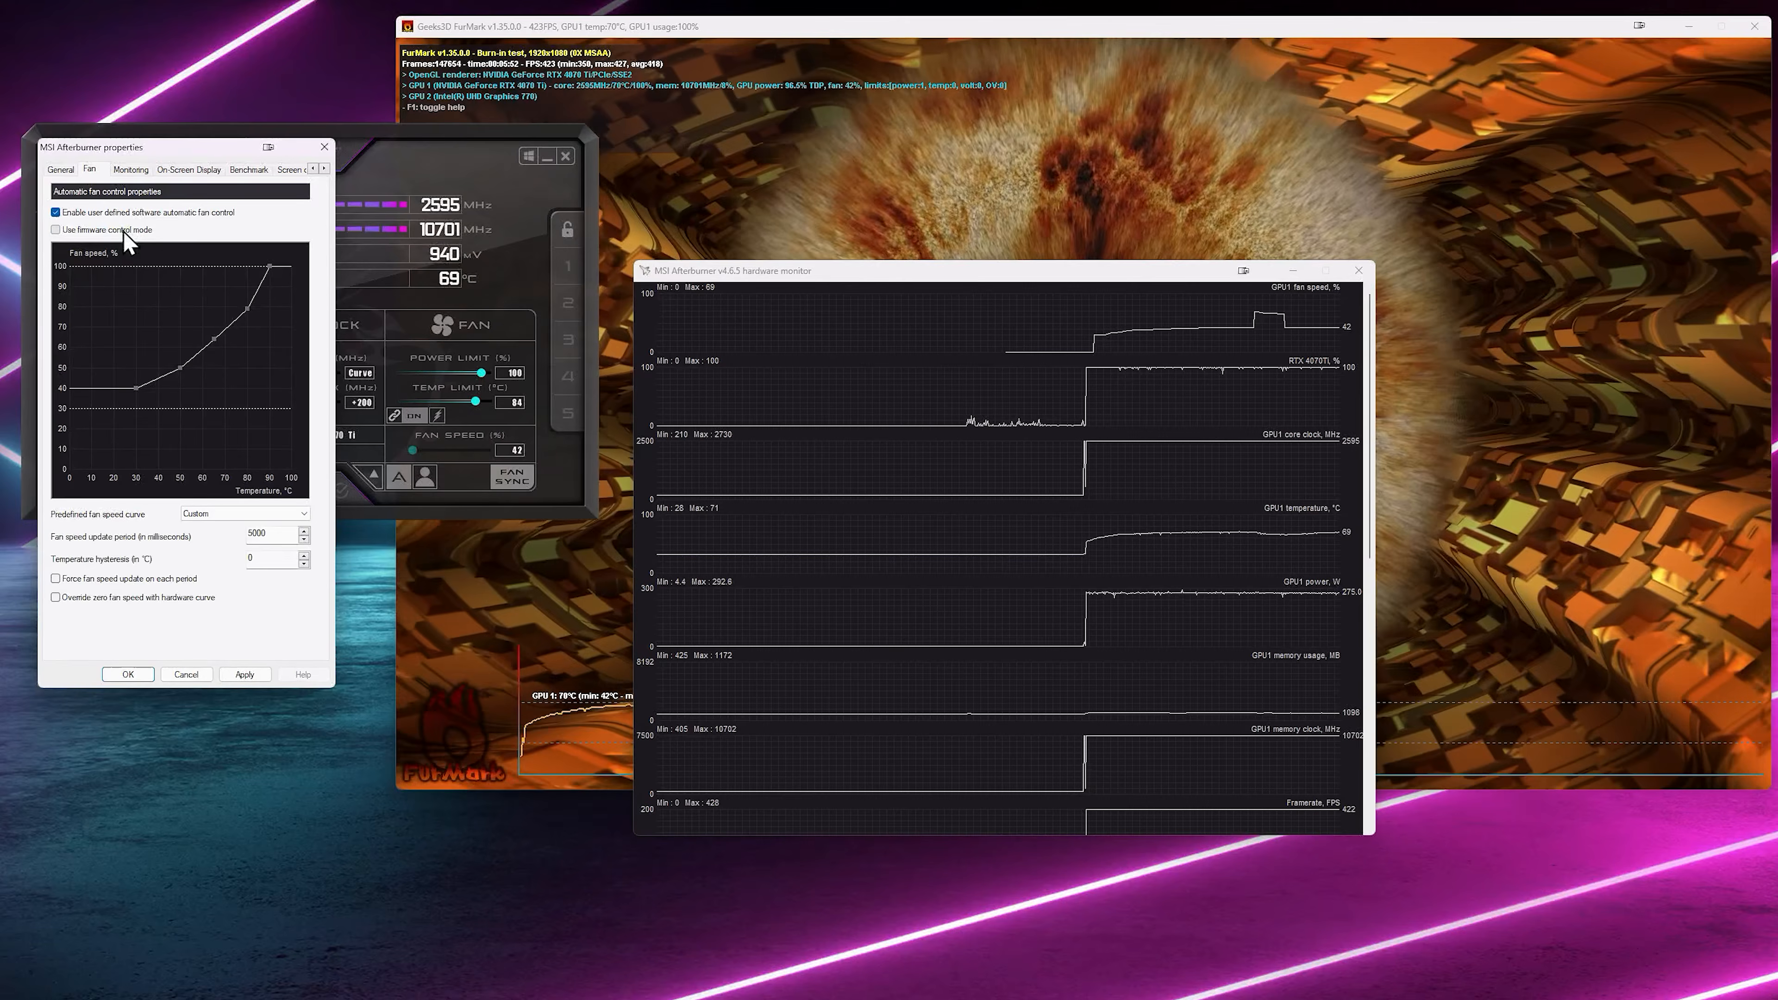
{"action": "left_click", "coordinate": [124, 232]}
{"action": "left_click", "coordinate": [124, 232]}
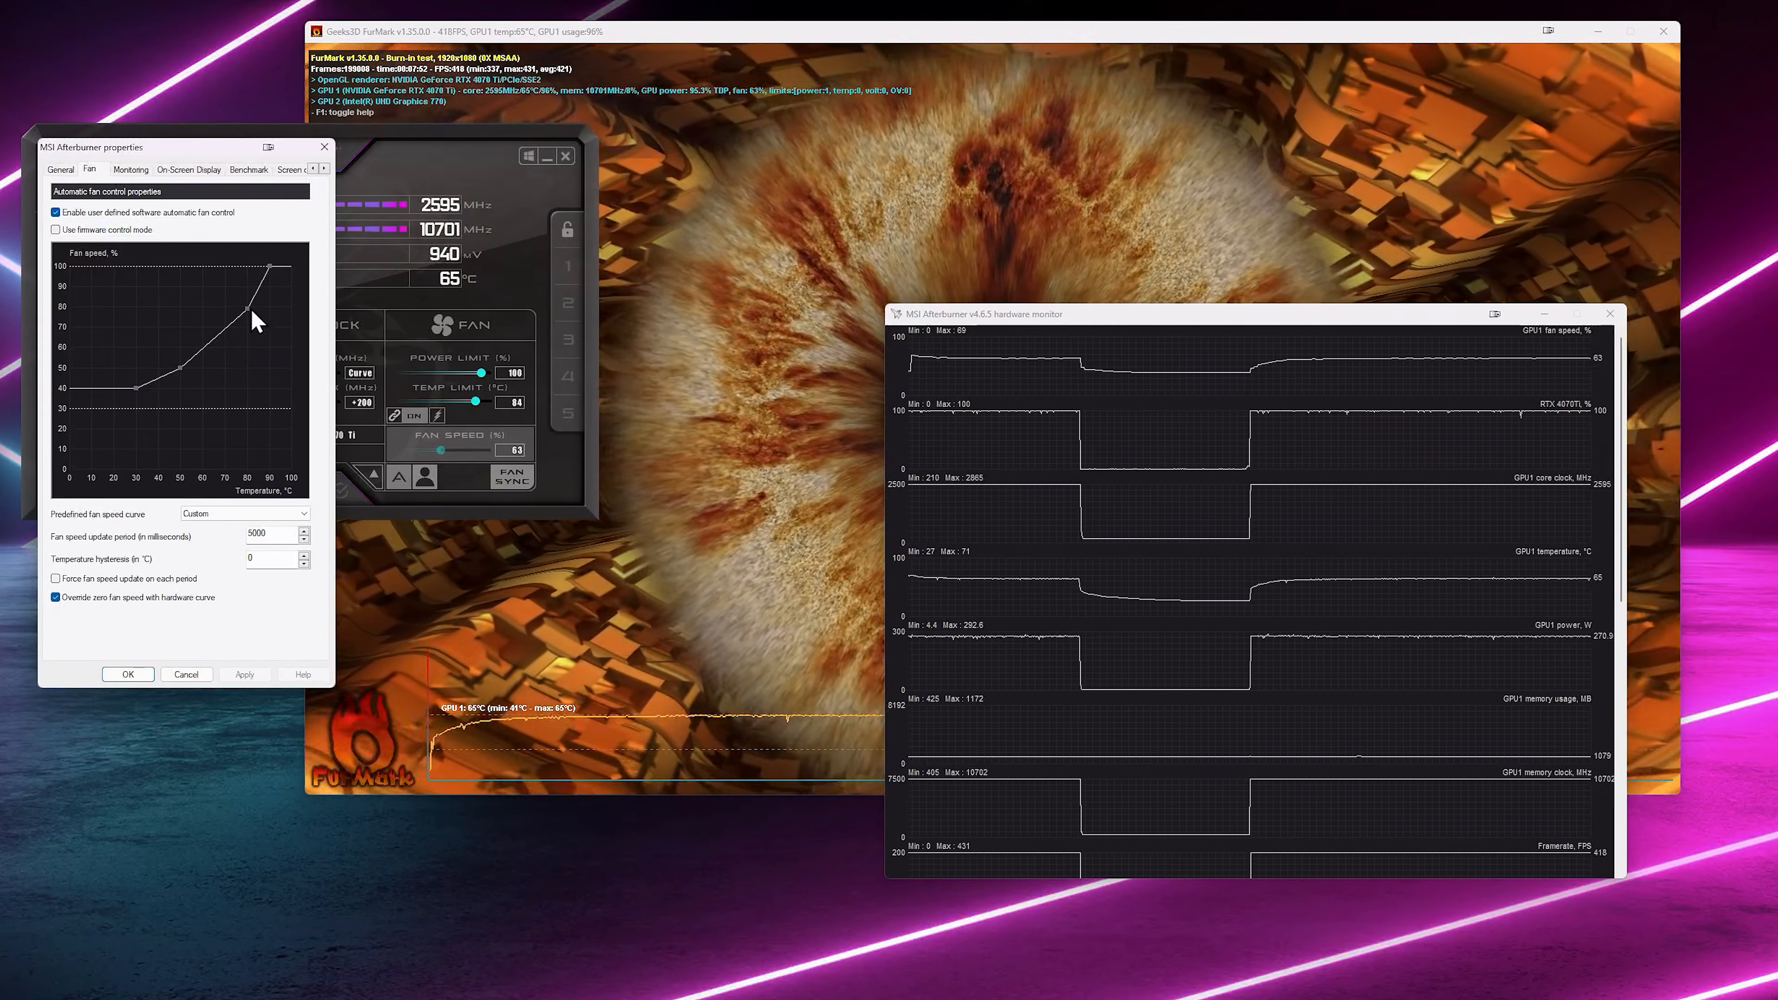
- Move the 80 °C point of the fan curve to about 82 °C, and add and delete a point near 67 °C
{"action": "mouse_move", "coordinate": [249, 311]}
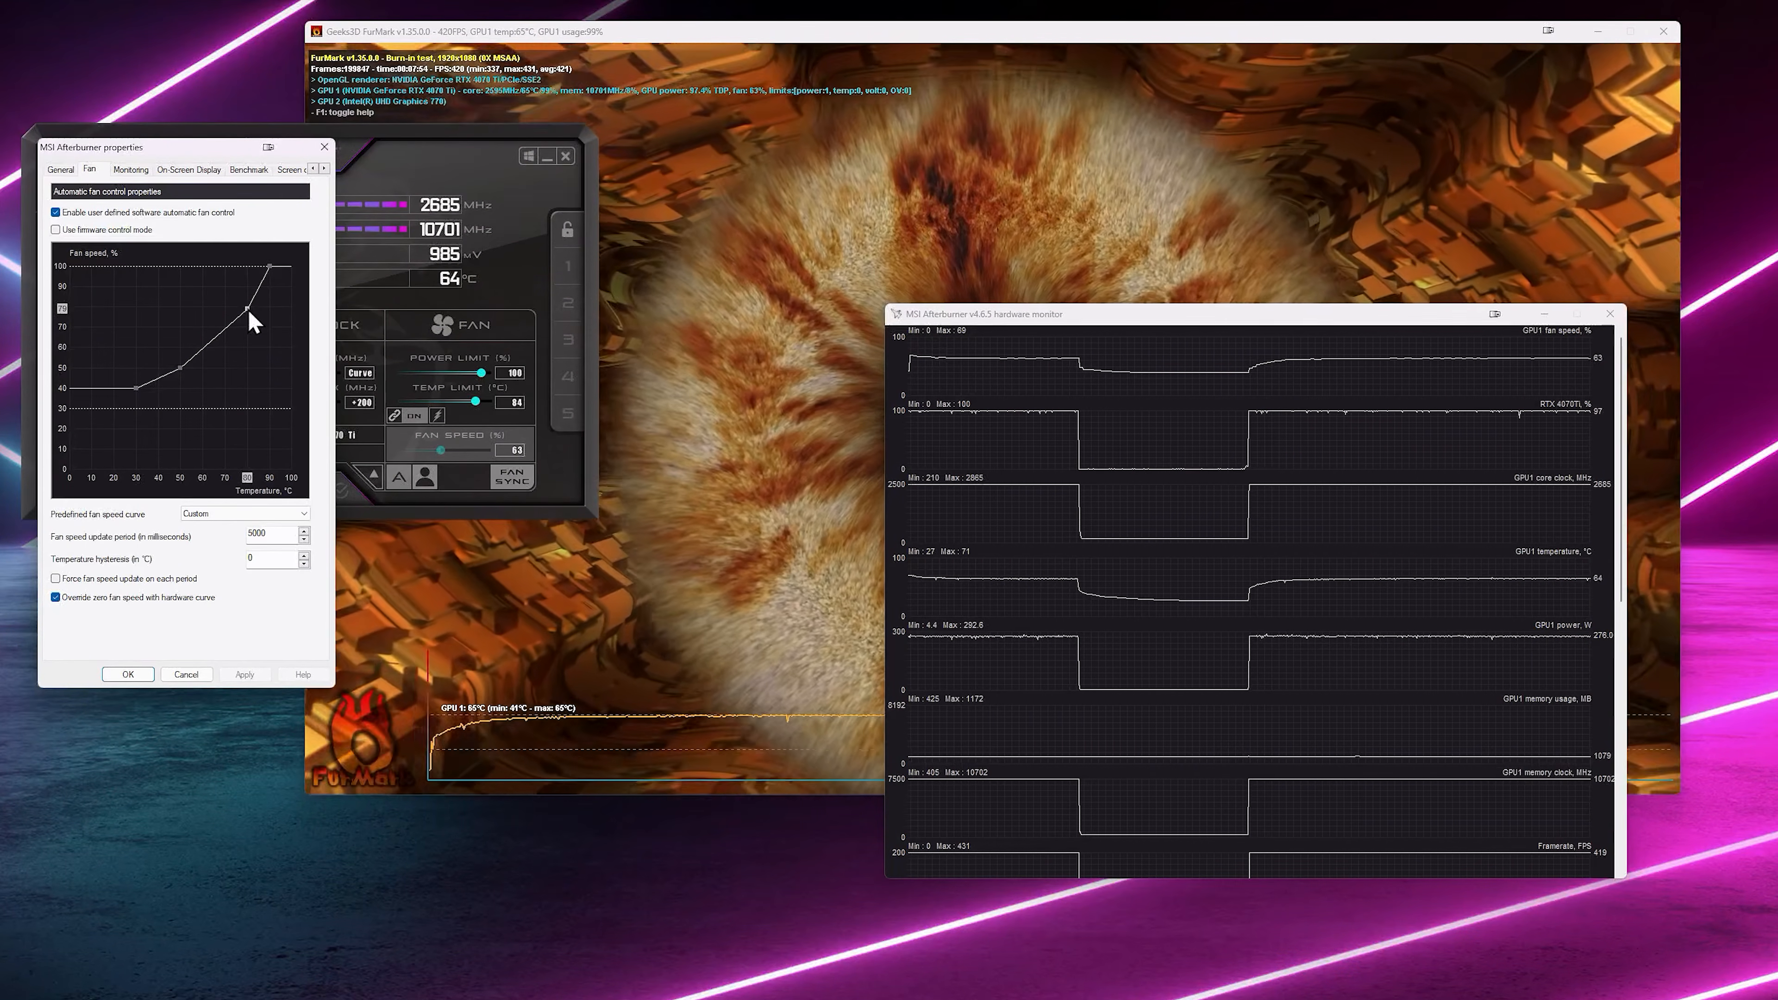
{"action": "mouse_move", "coordinate": [248, 312]}
{"action": "left_mouse_down"}
{"action": "mouse_move", "coordinate": [211, 311]}
{"action": "mouse_move", "coordinate": [253, 312]}
{"action": "left_mouse_up"}
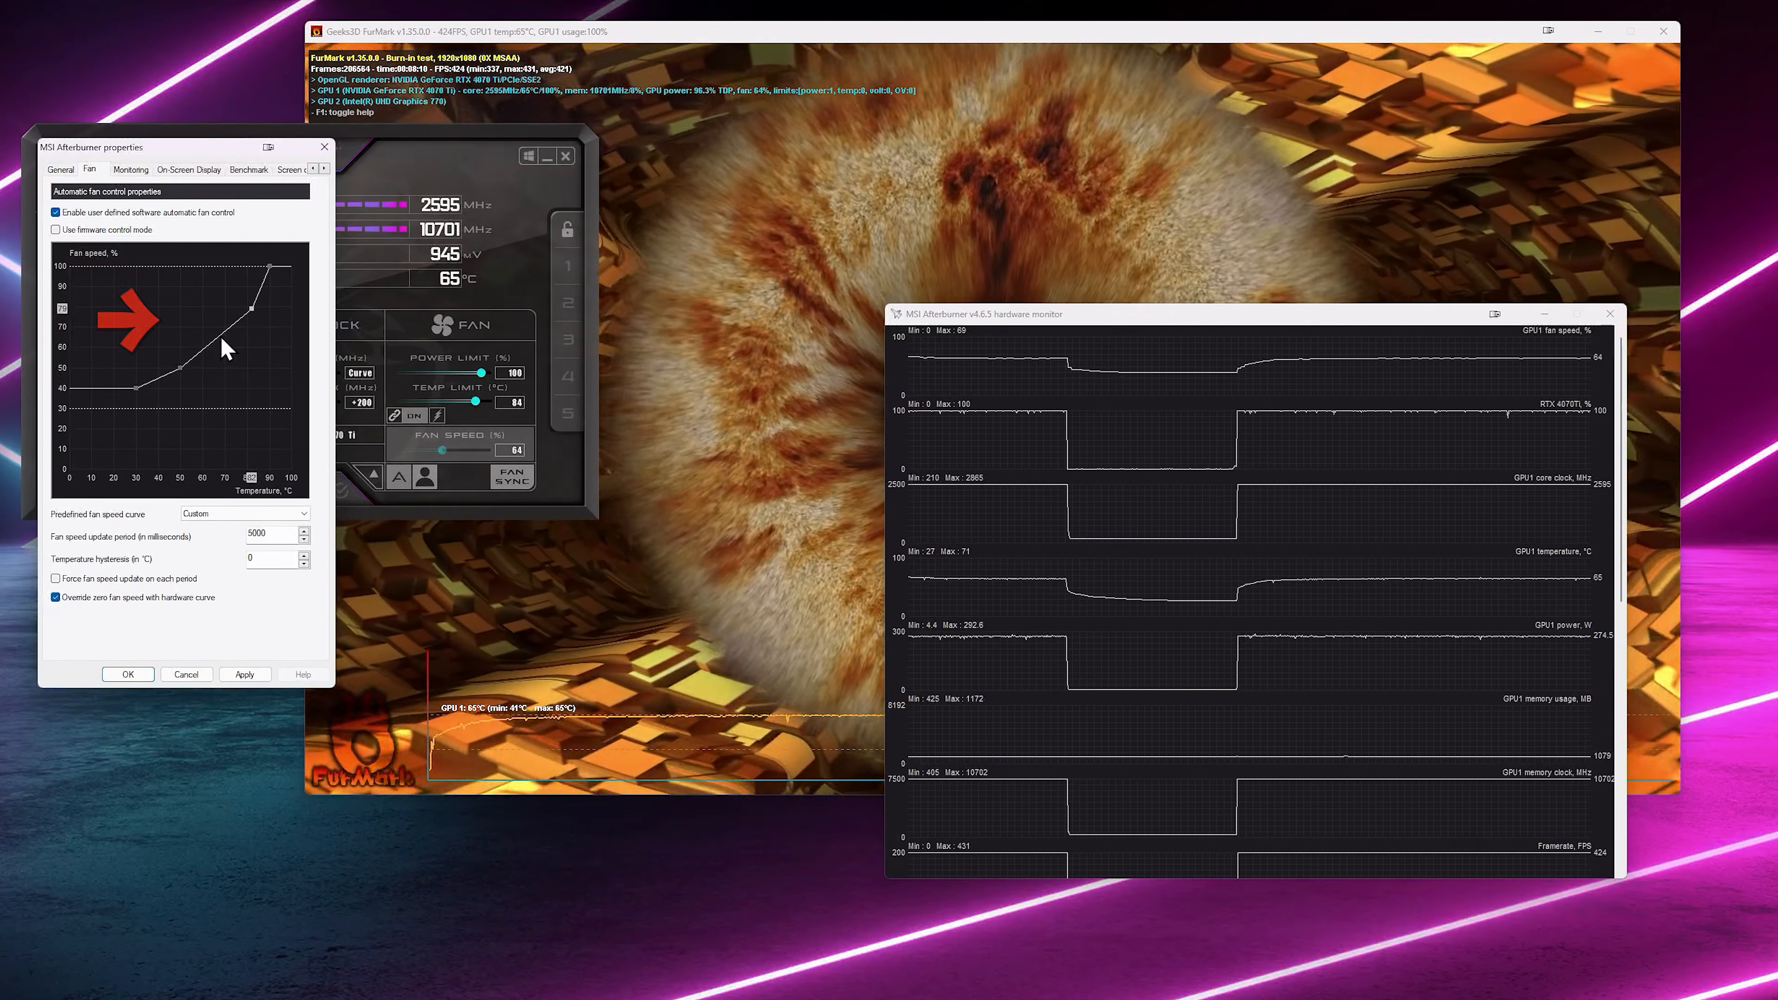
{"action": "left_click", "coordinate": [219, 336]}
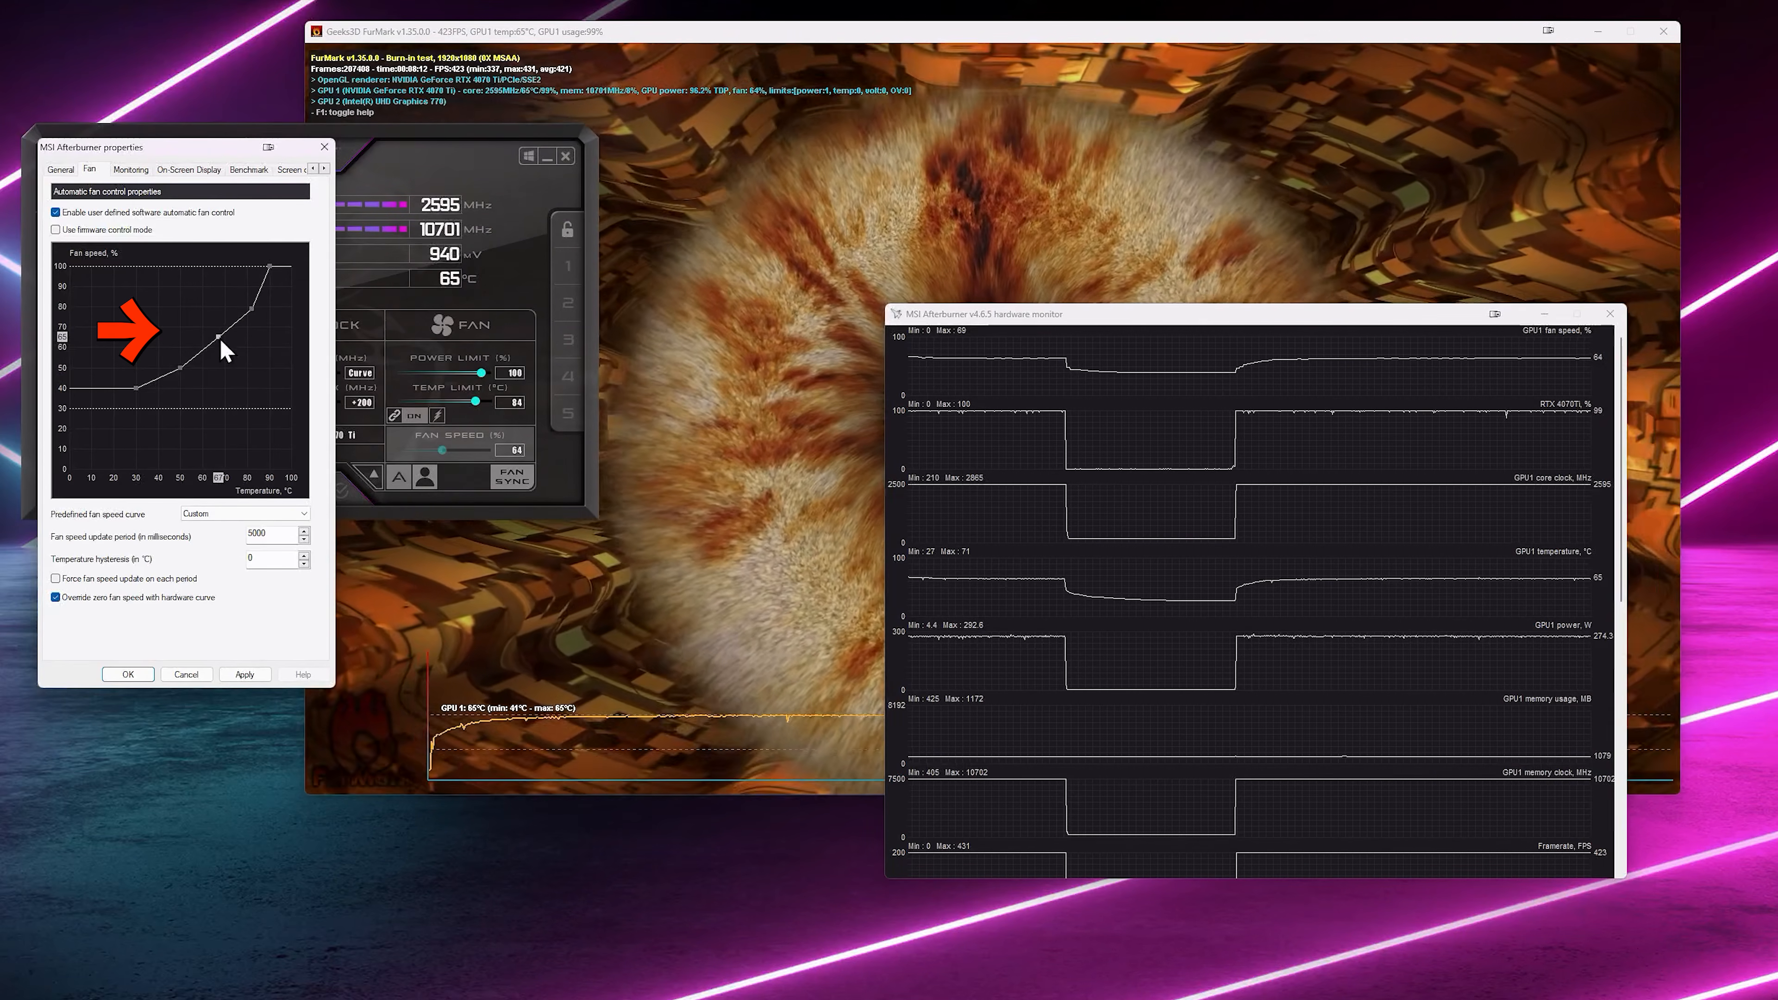
{"action": "key", "text": "Delete"}
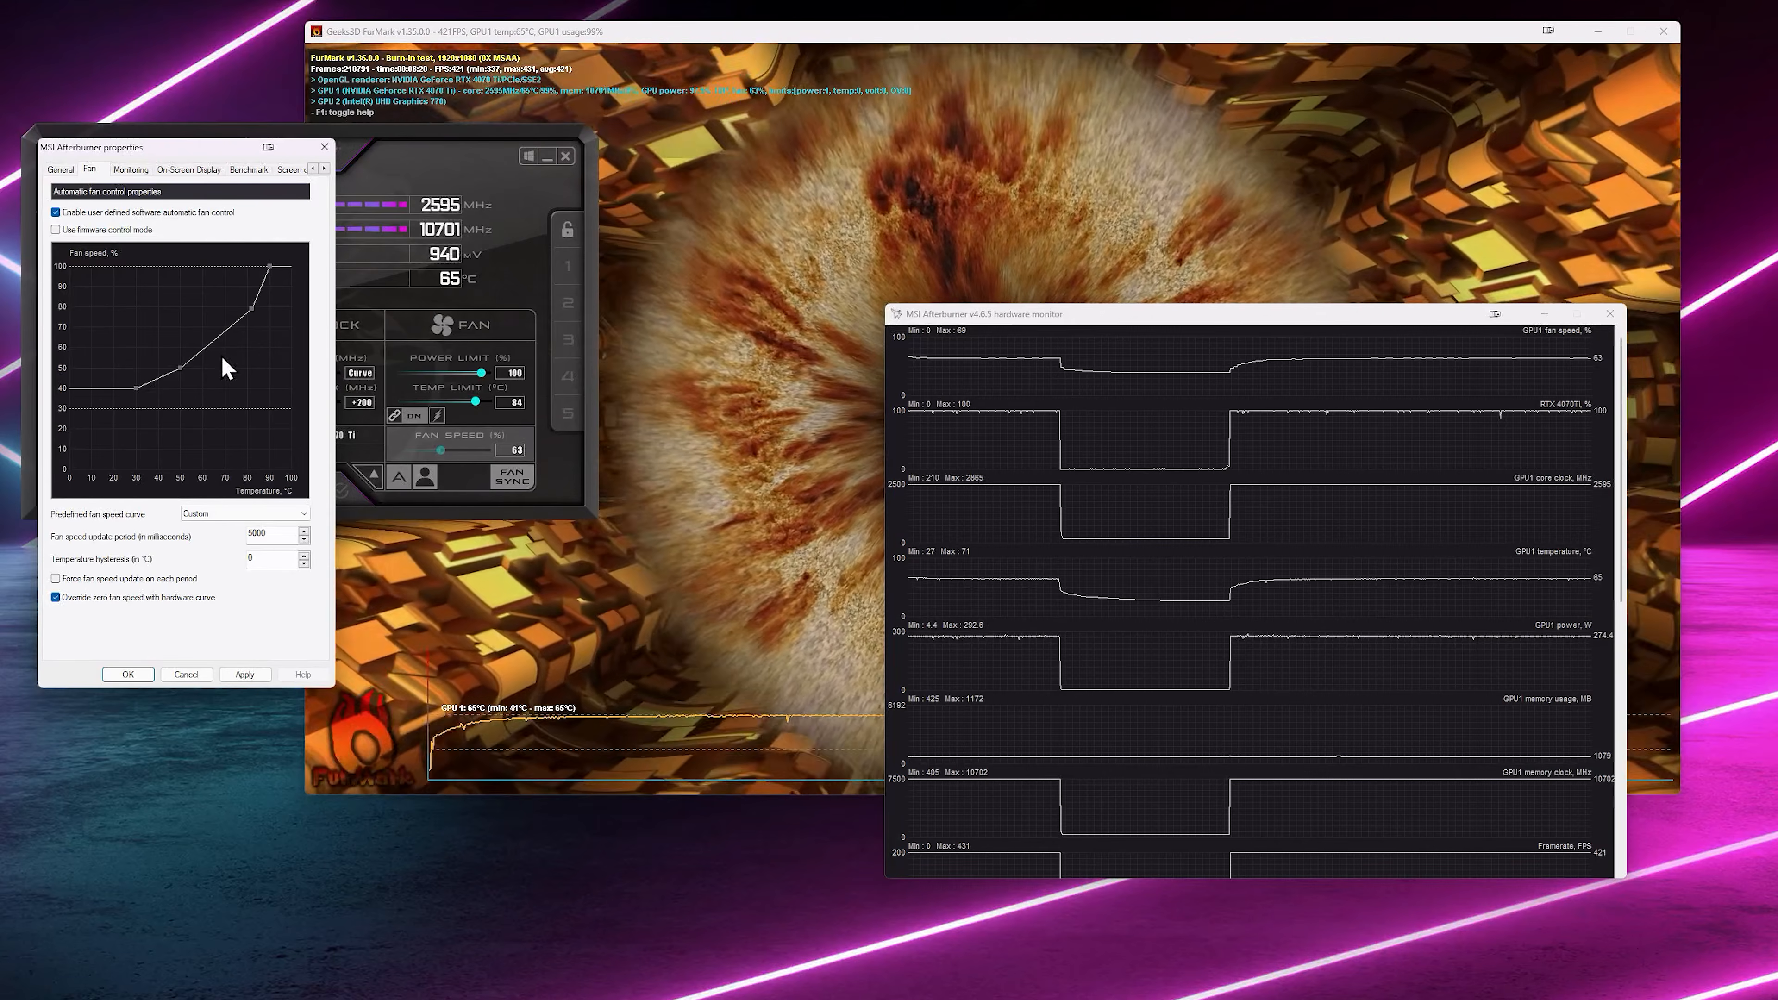
- Toggle the option that overrides zero fan speed with the hardware curve
{"action": "left_click", "coordinate": [90, 600]}
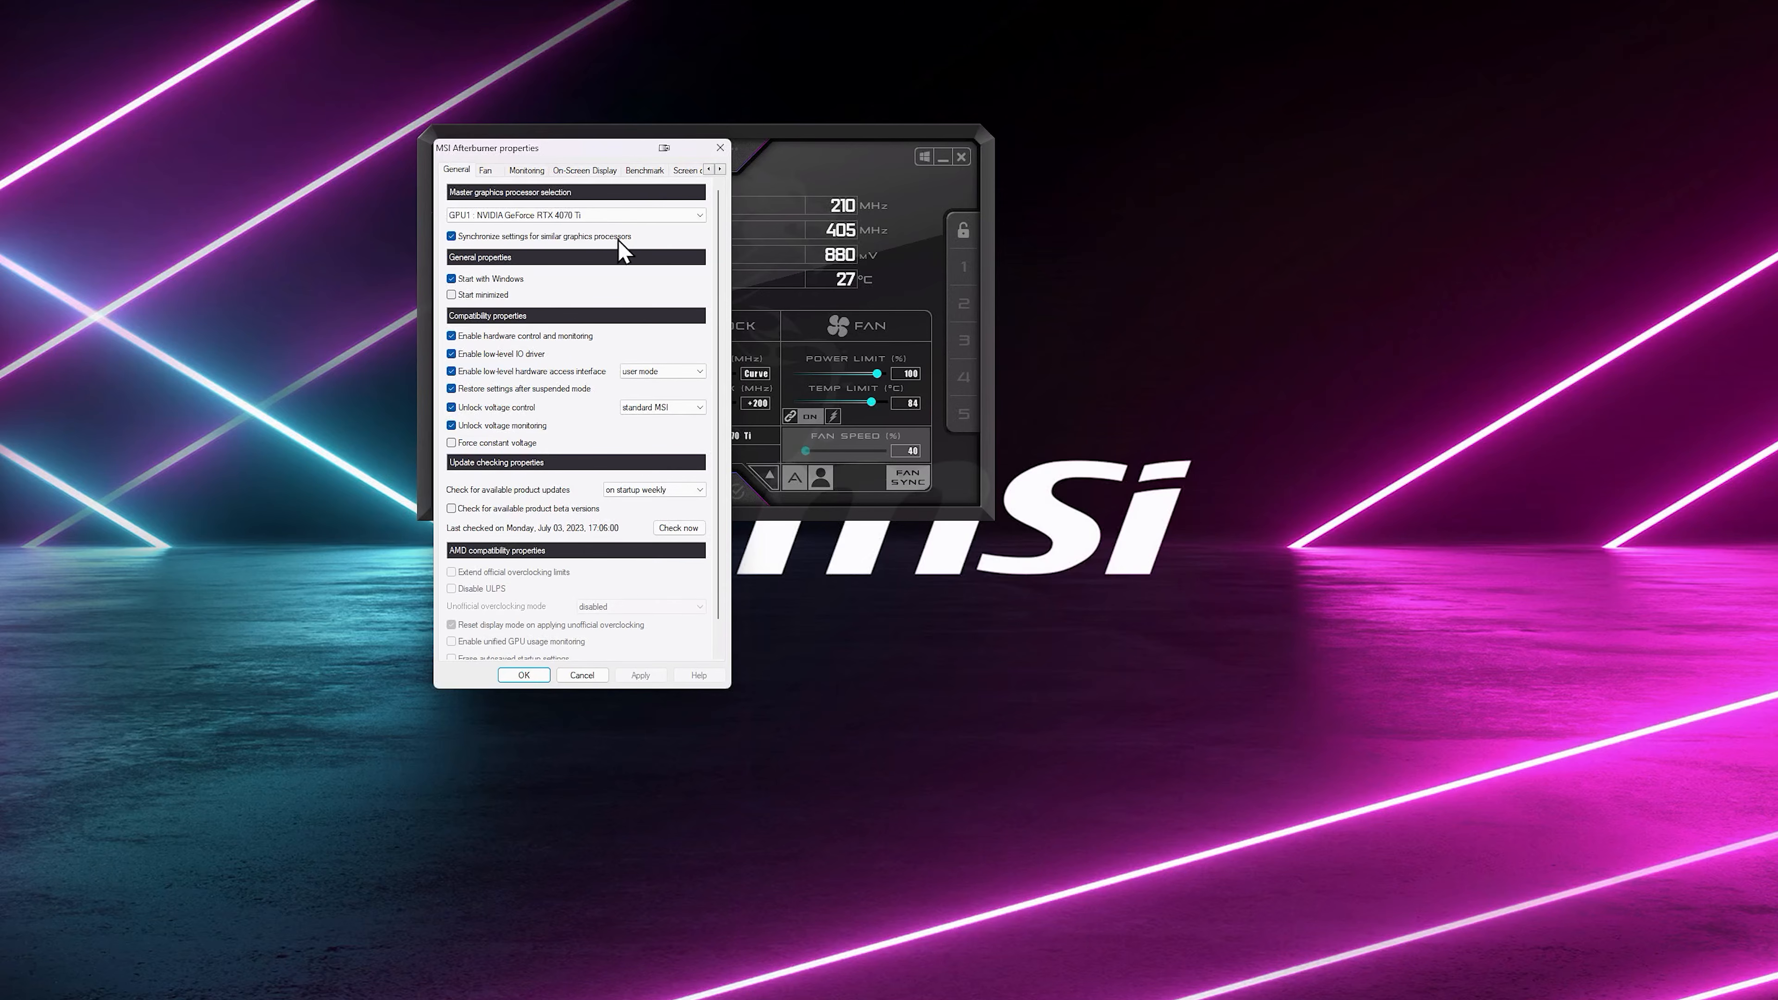
- In the video capture settings, set the video format to external plugin and the container format to Matroska MKV
{"action": "left_click", "coordinate": [721, 169]}
{"action": "left_click", "coordinate": [721, 169]}
{"action": "left_click", "coordinate": [721, 169]}
{"action": "left_click", "coordinate": [721, 169]}
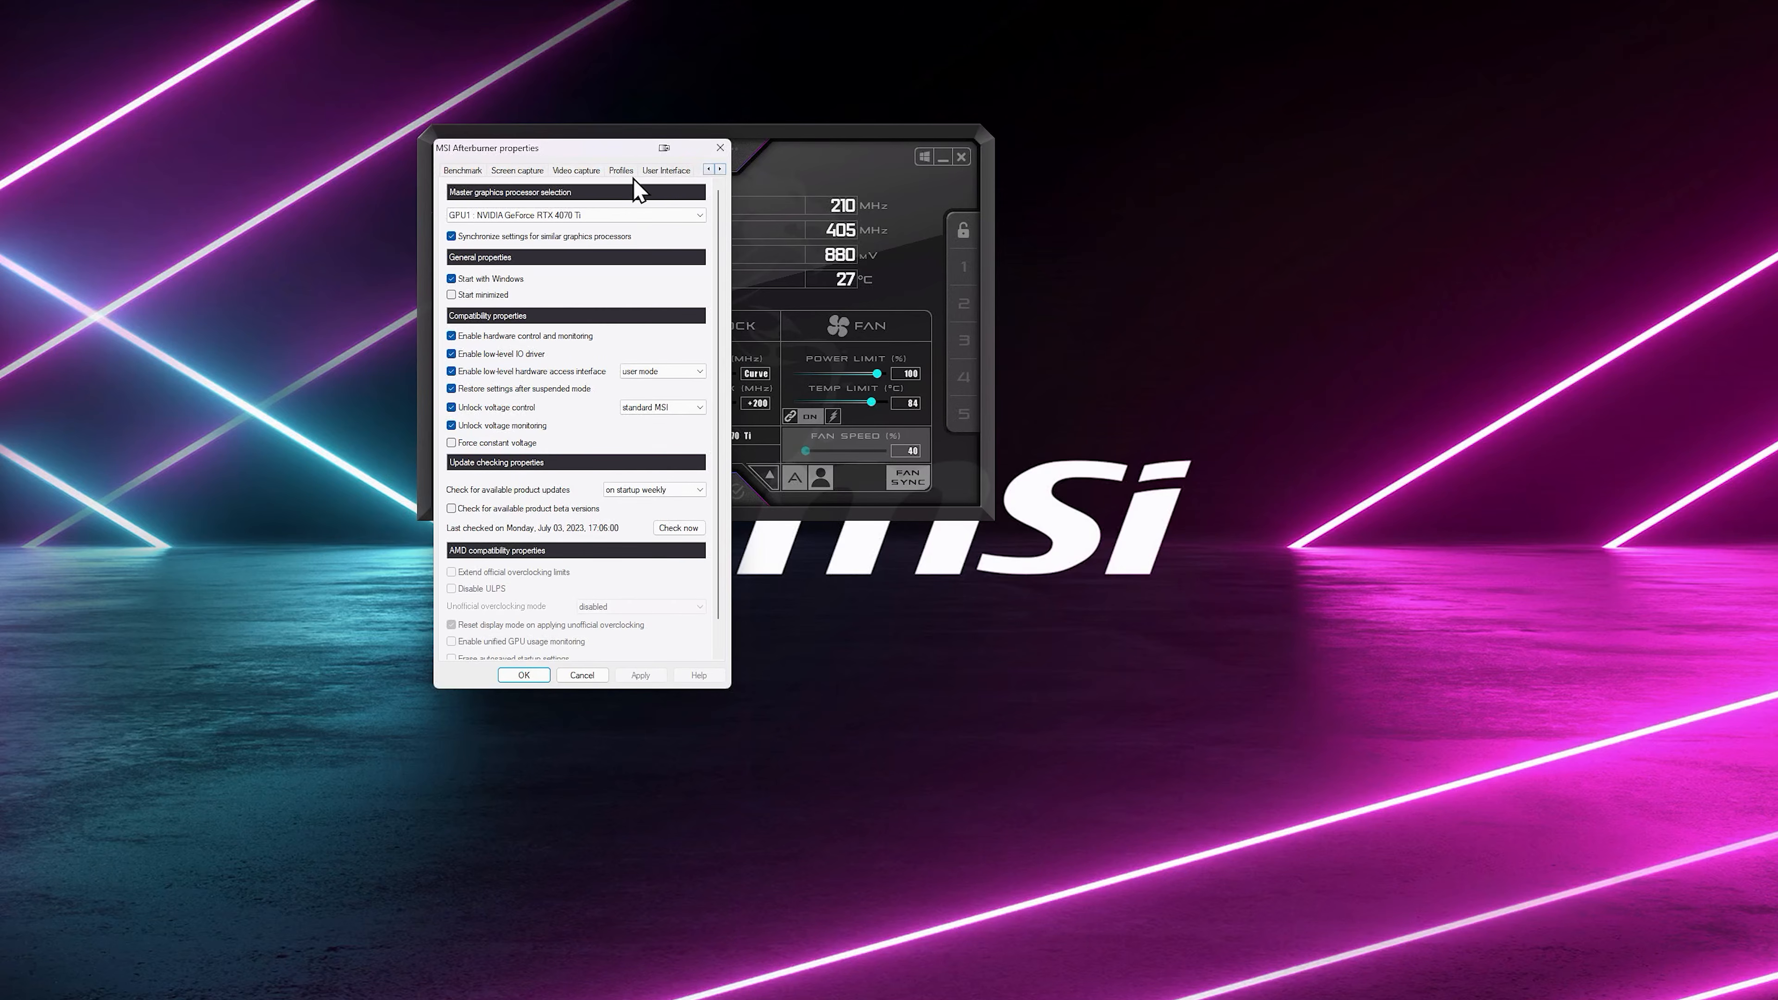
{"action": "left_click", "coordinate": [577, 171]}
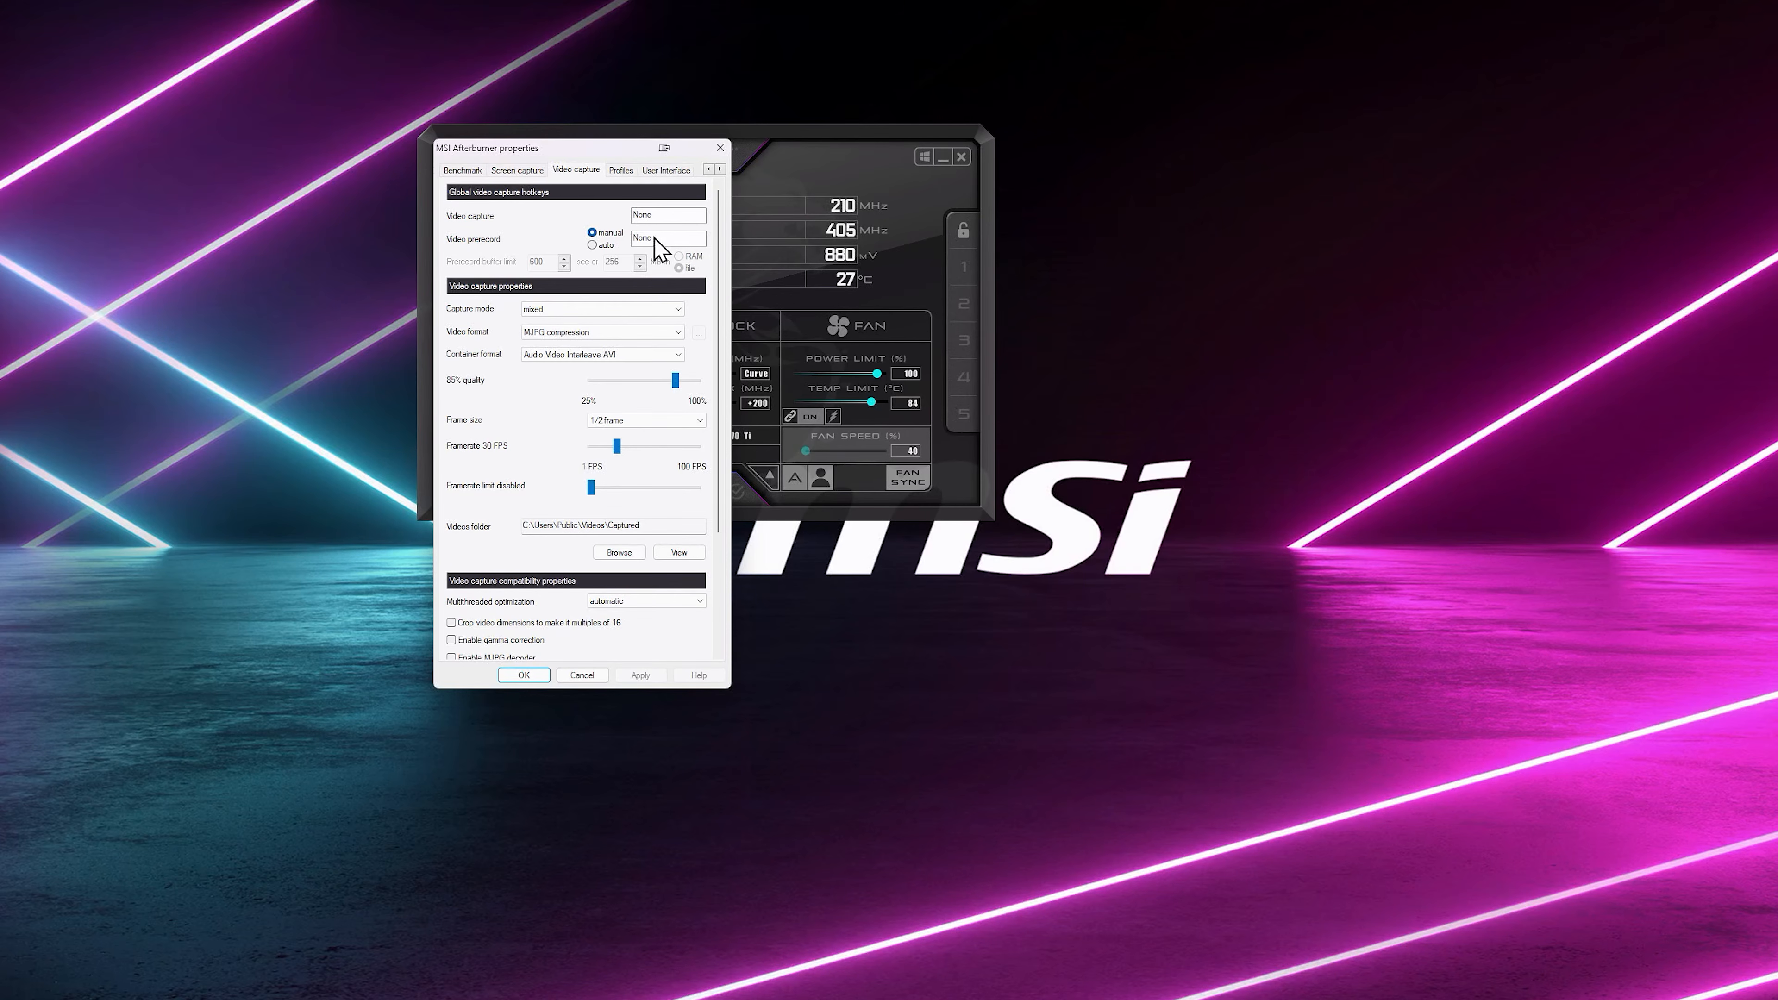
{"action": "left_click", "coordinate": [614, 332]}
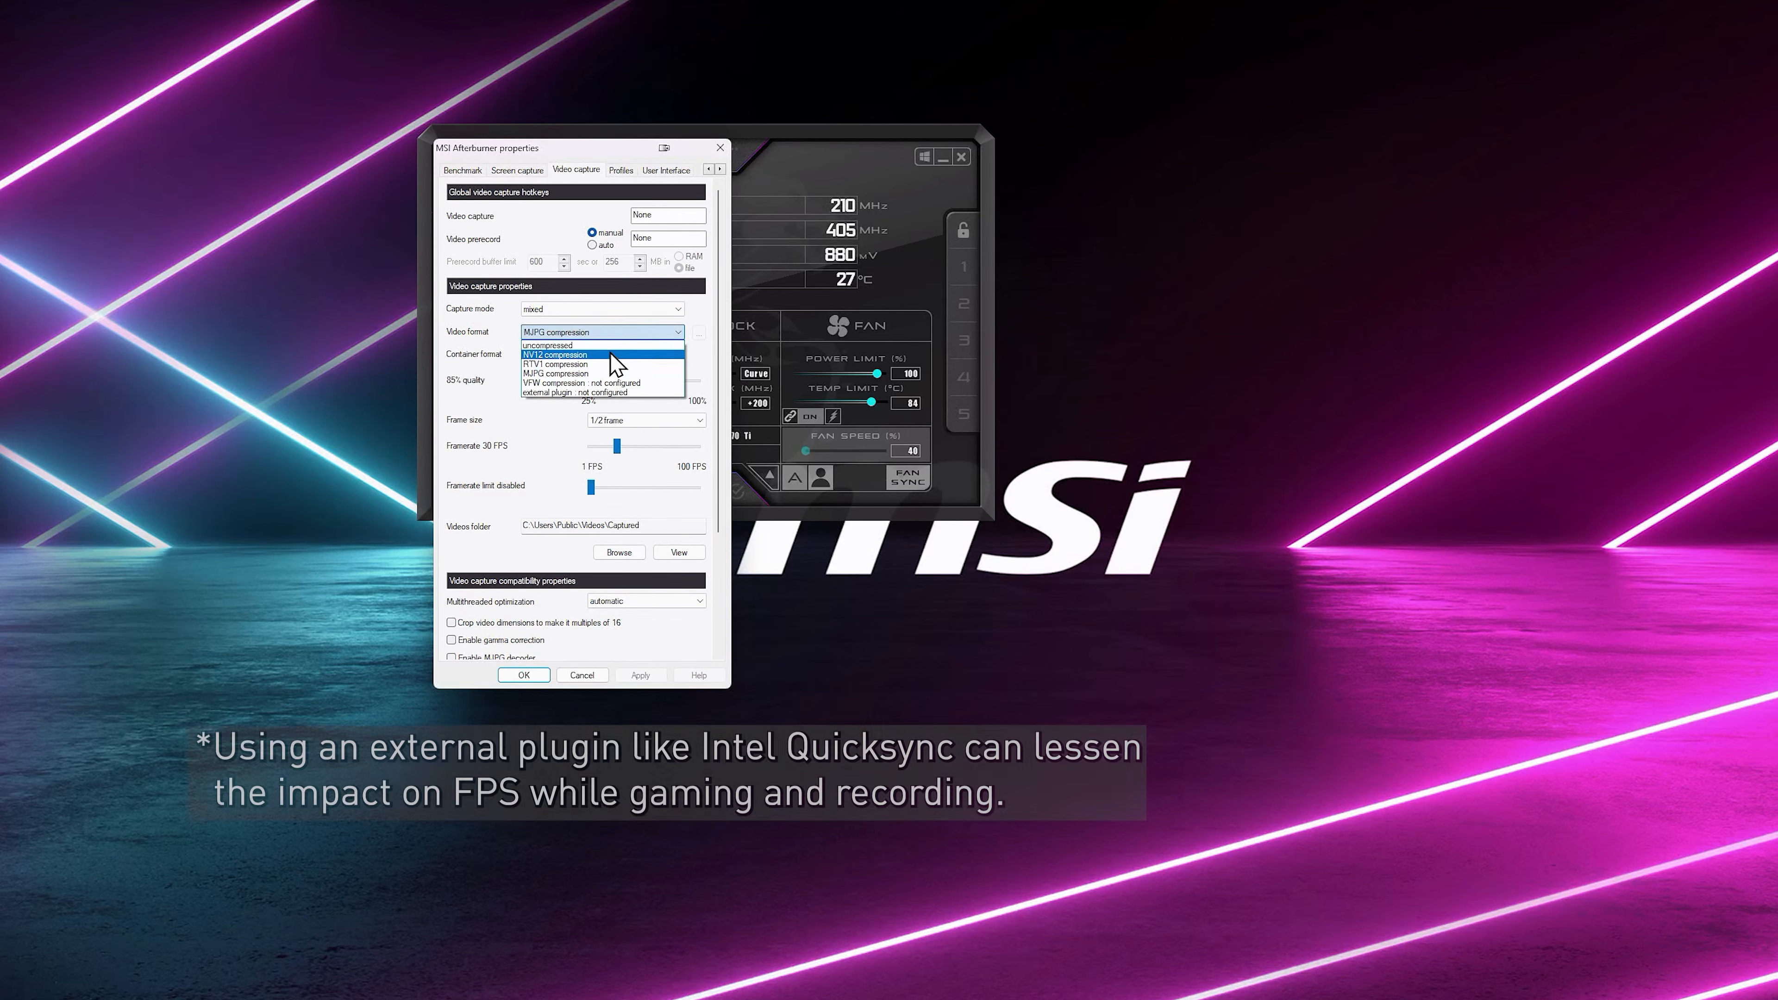
{"action": "left_click", "coordinate": [606, 392]}
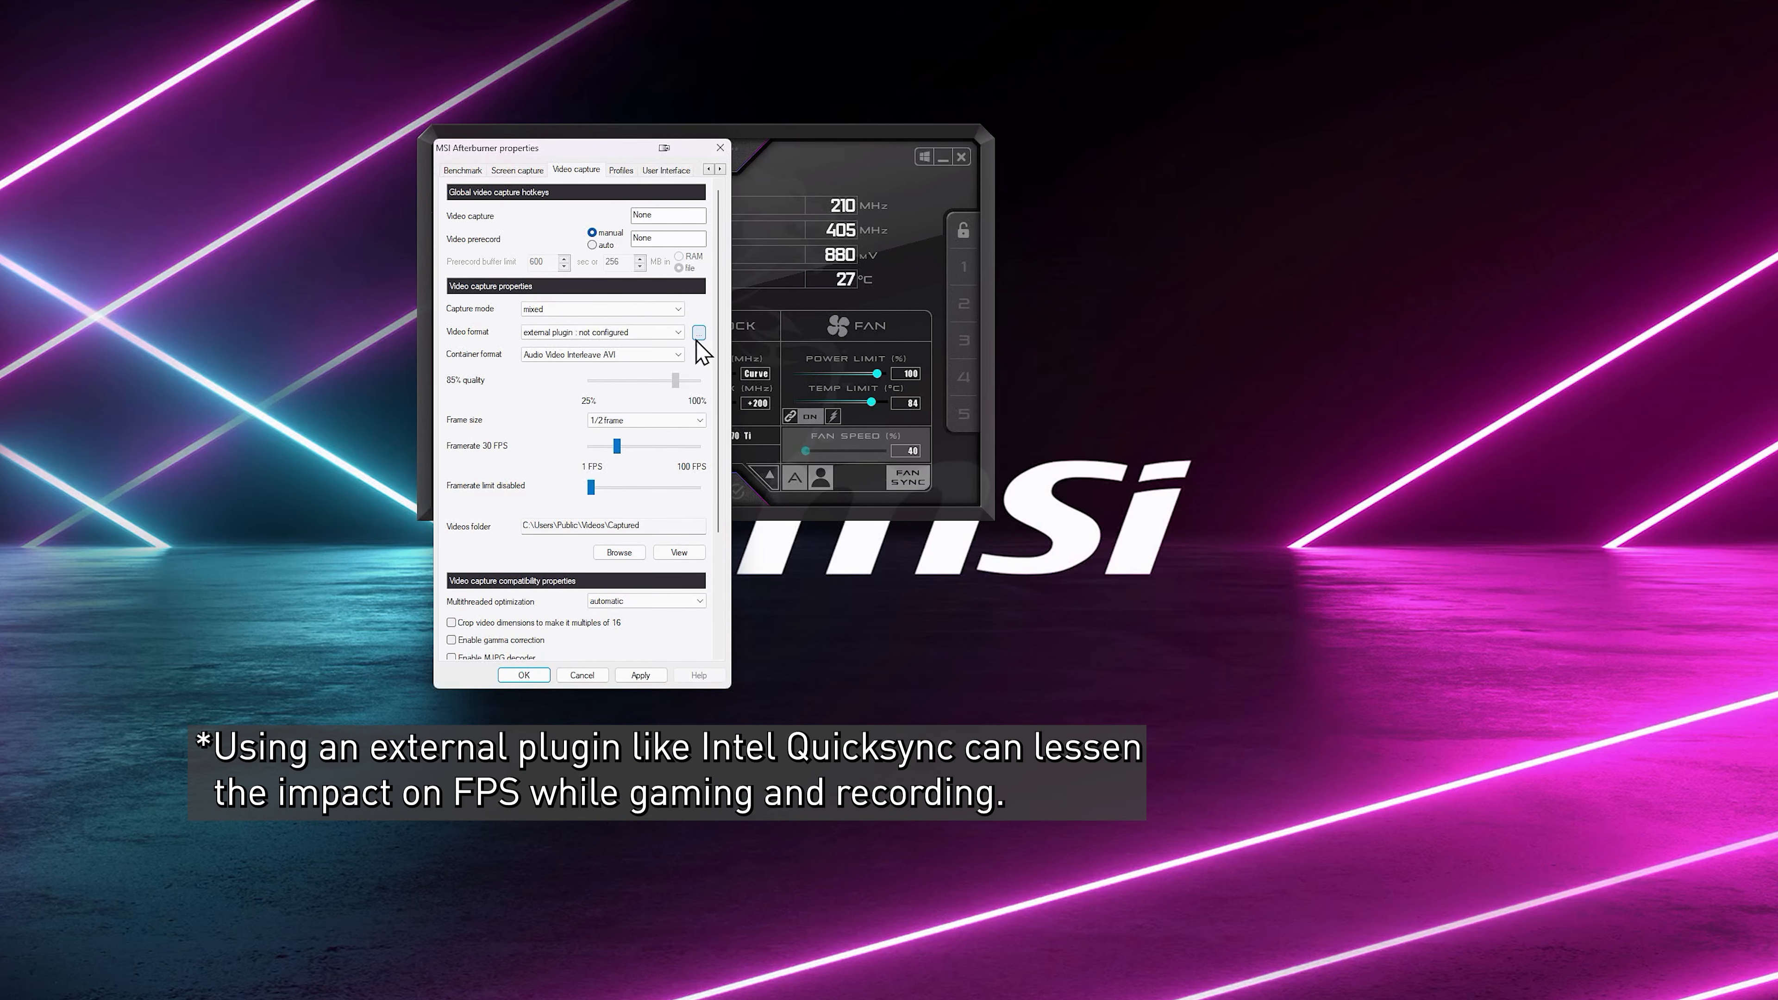
{"action": "left_click", "coordinate": [640, 354]}
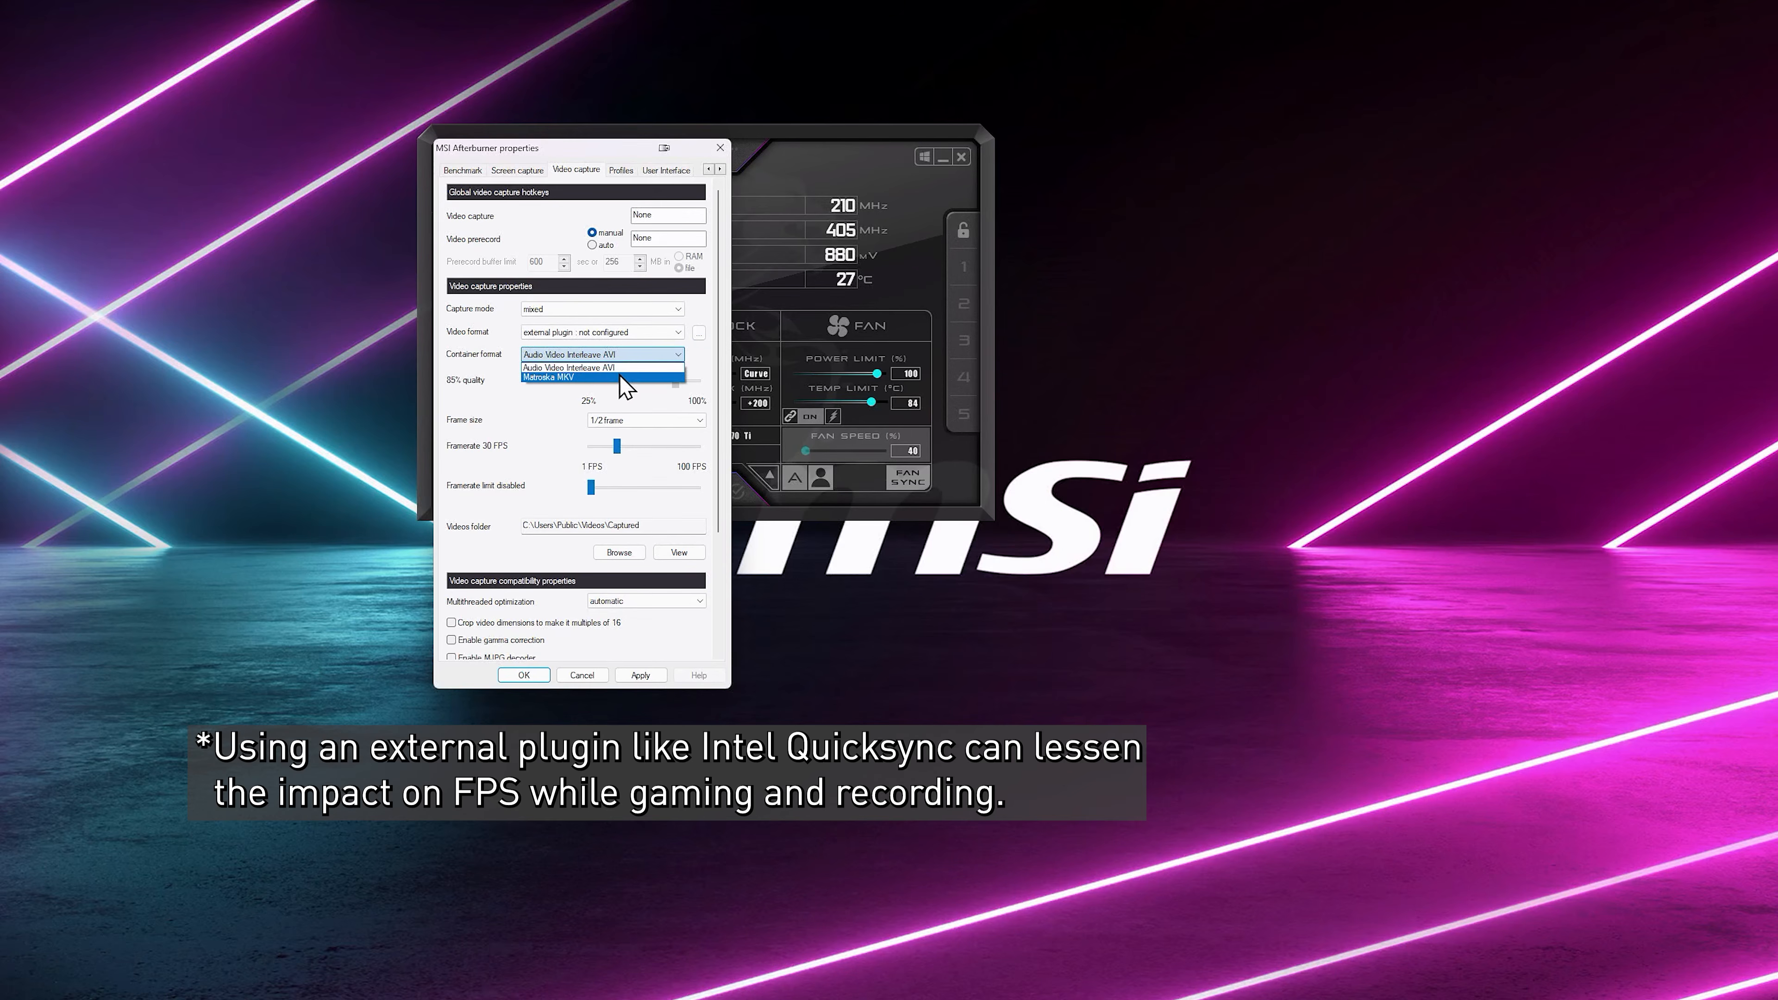
{"action": "left_click", "coordinate": [620, 378]}
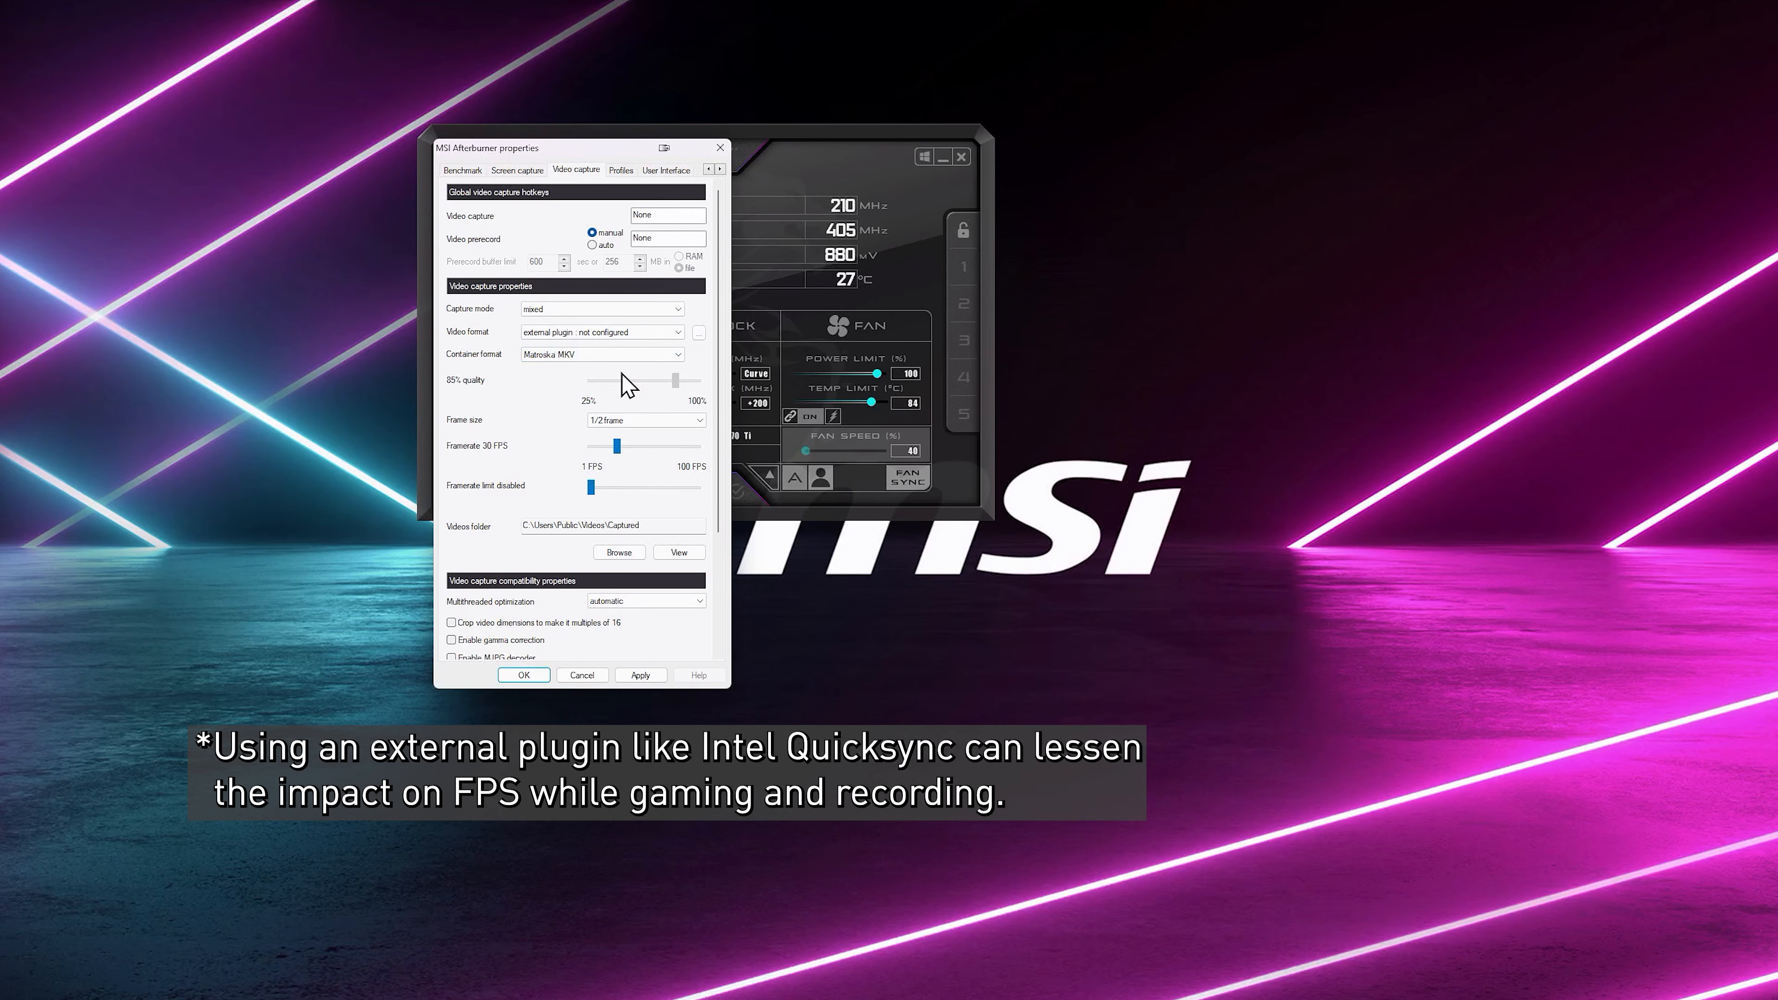
- Configure the external plugin to use the Intel QuickSync H.264 encoder, and open and accept its encoder settings
{"action": "left_click", "coordinate": [699, 334]}
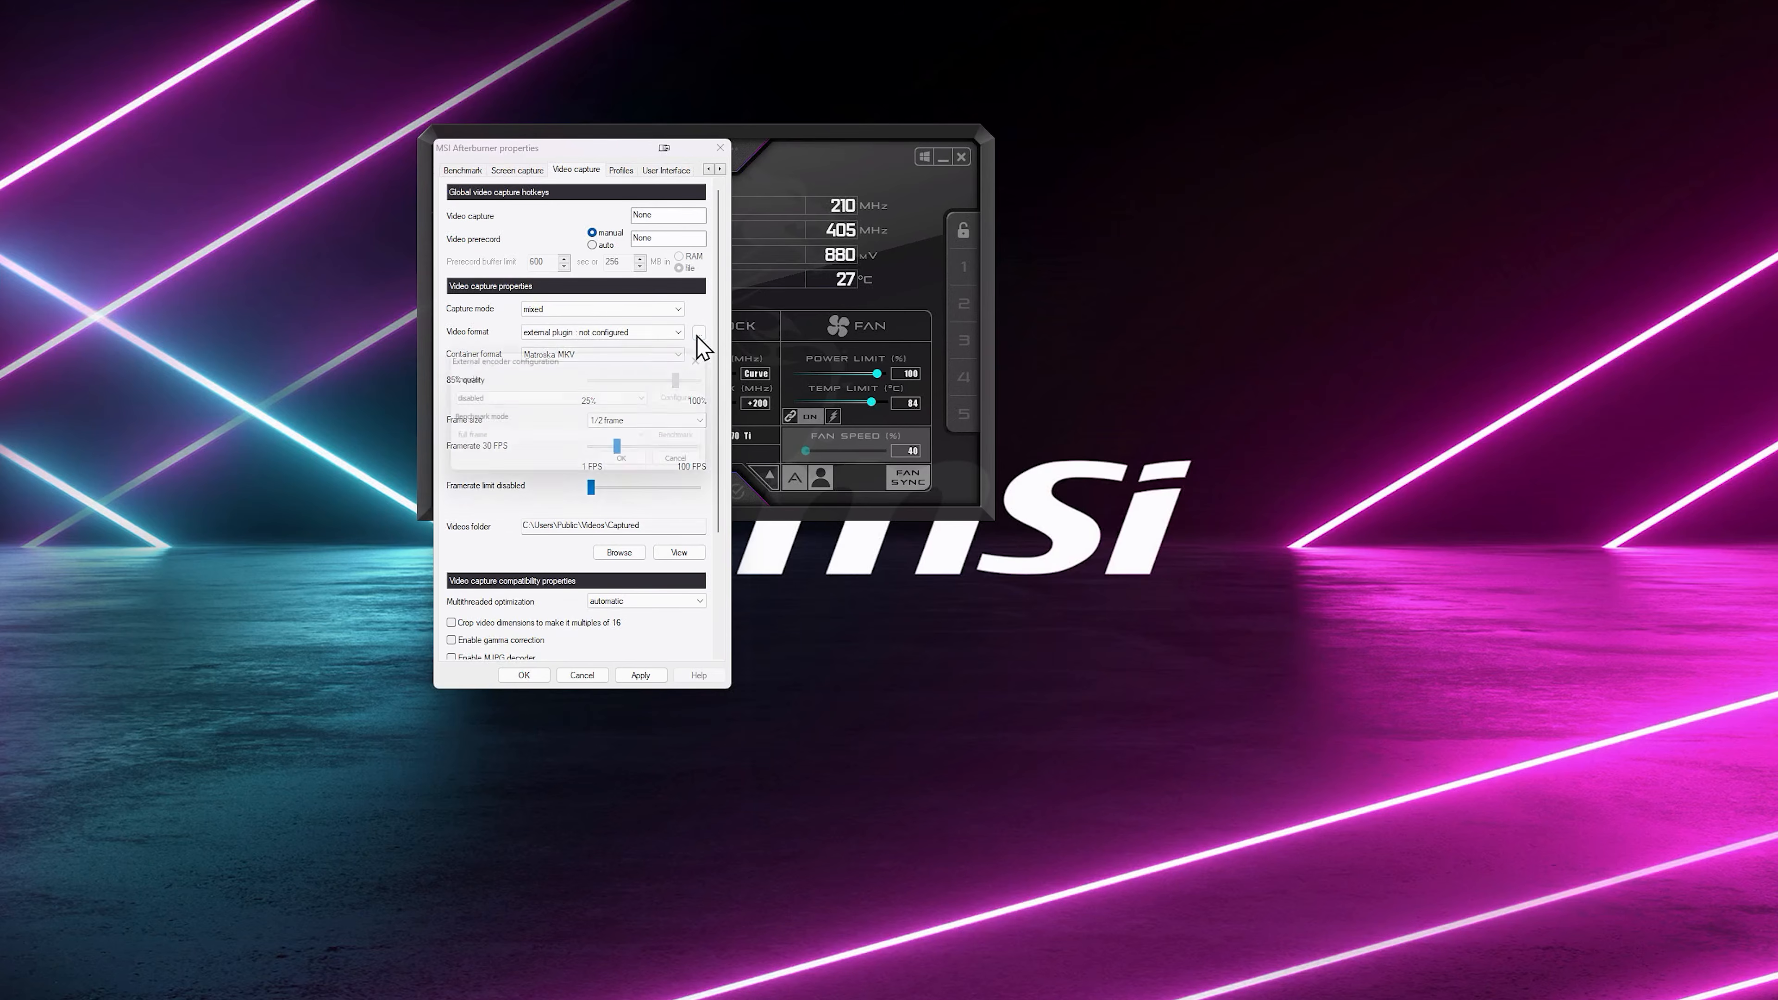
{"action": "left_click", "coordinate": [584, 397]}
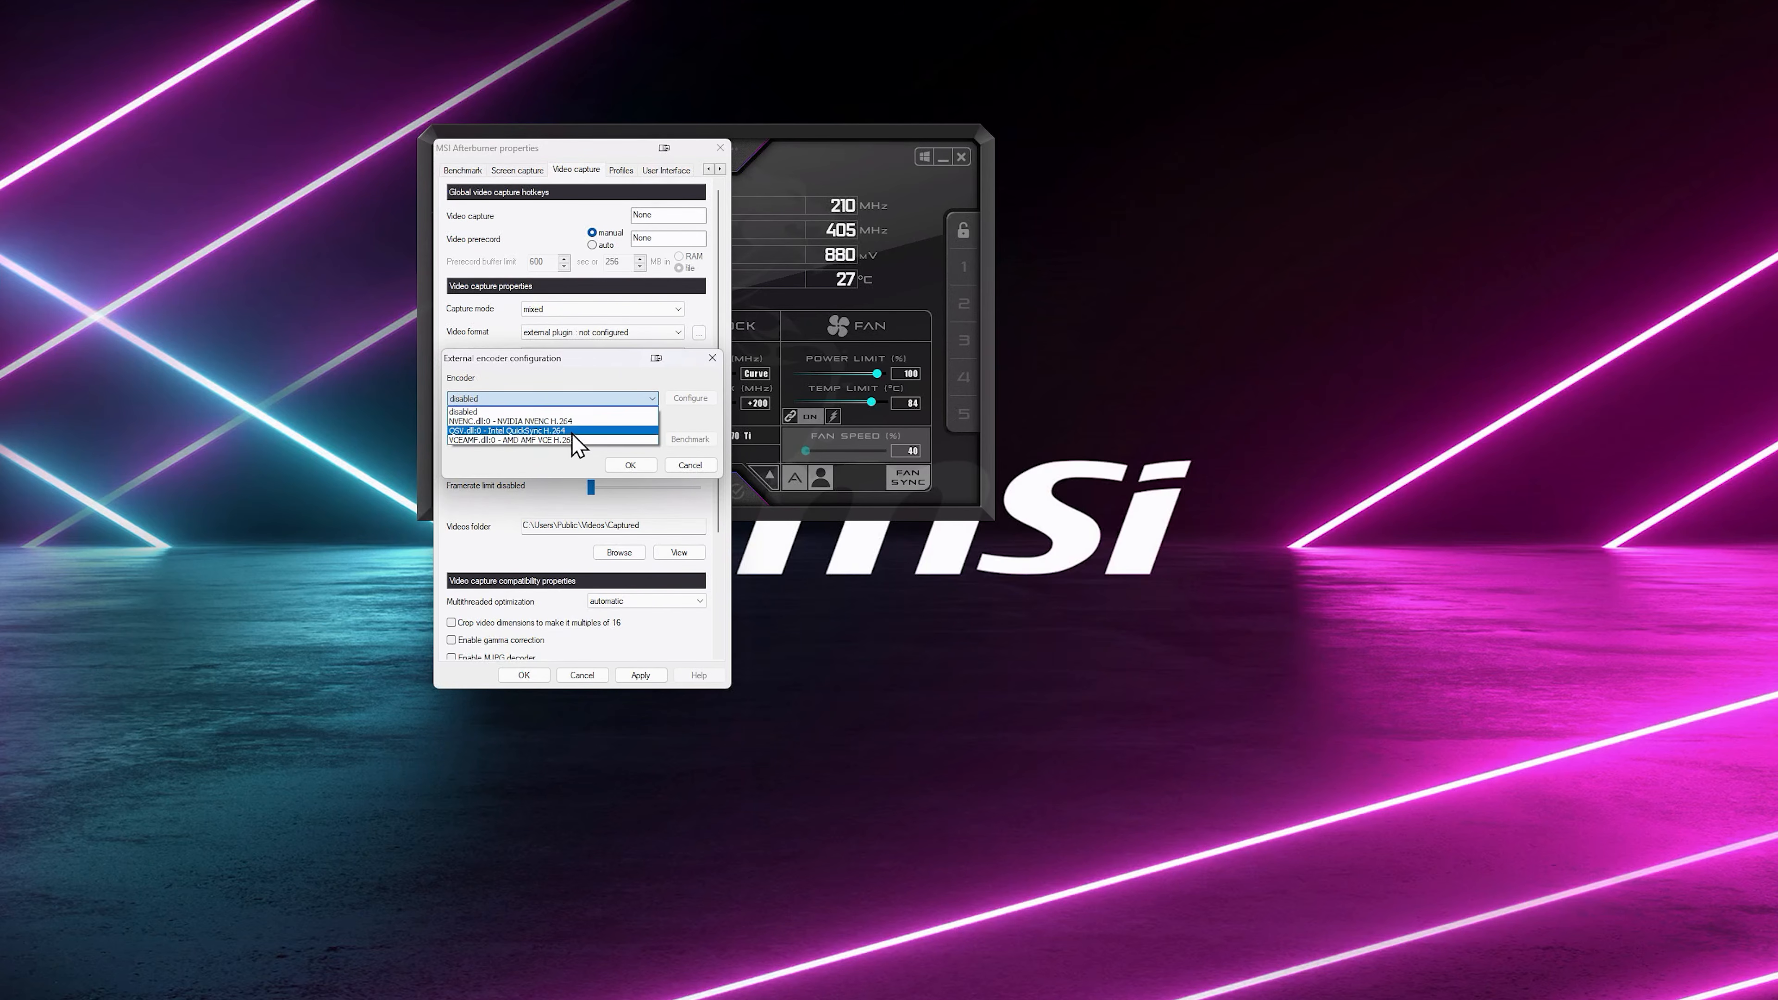
{"action": "left_click", "coordinate": [572, 431]}
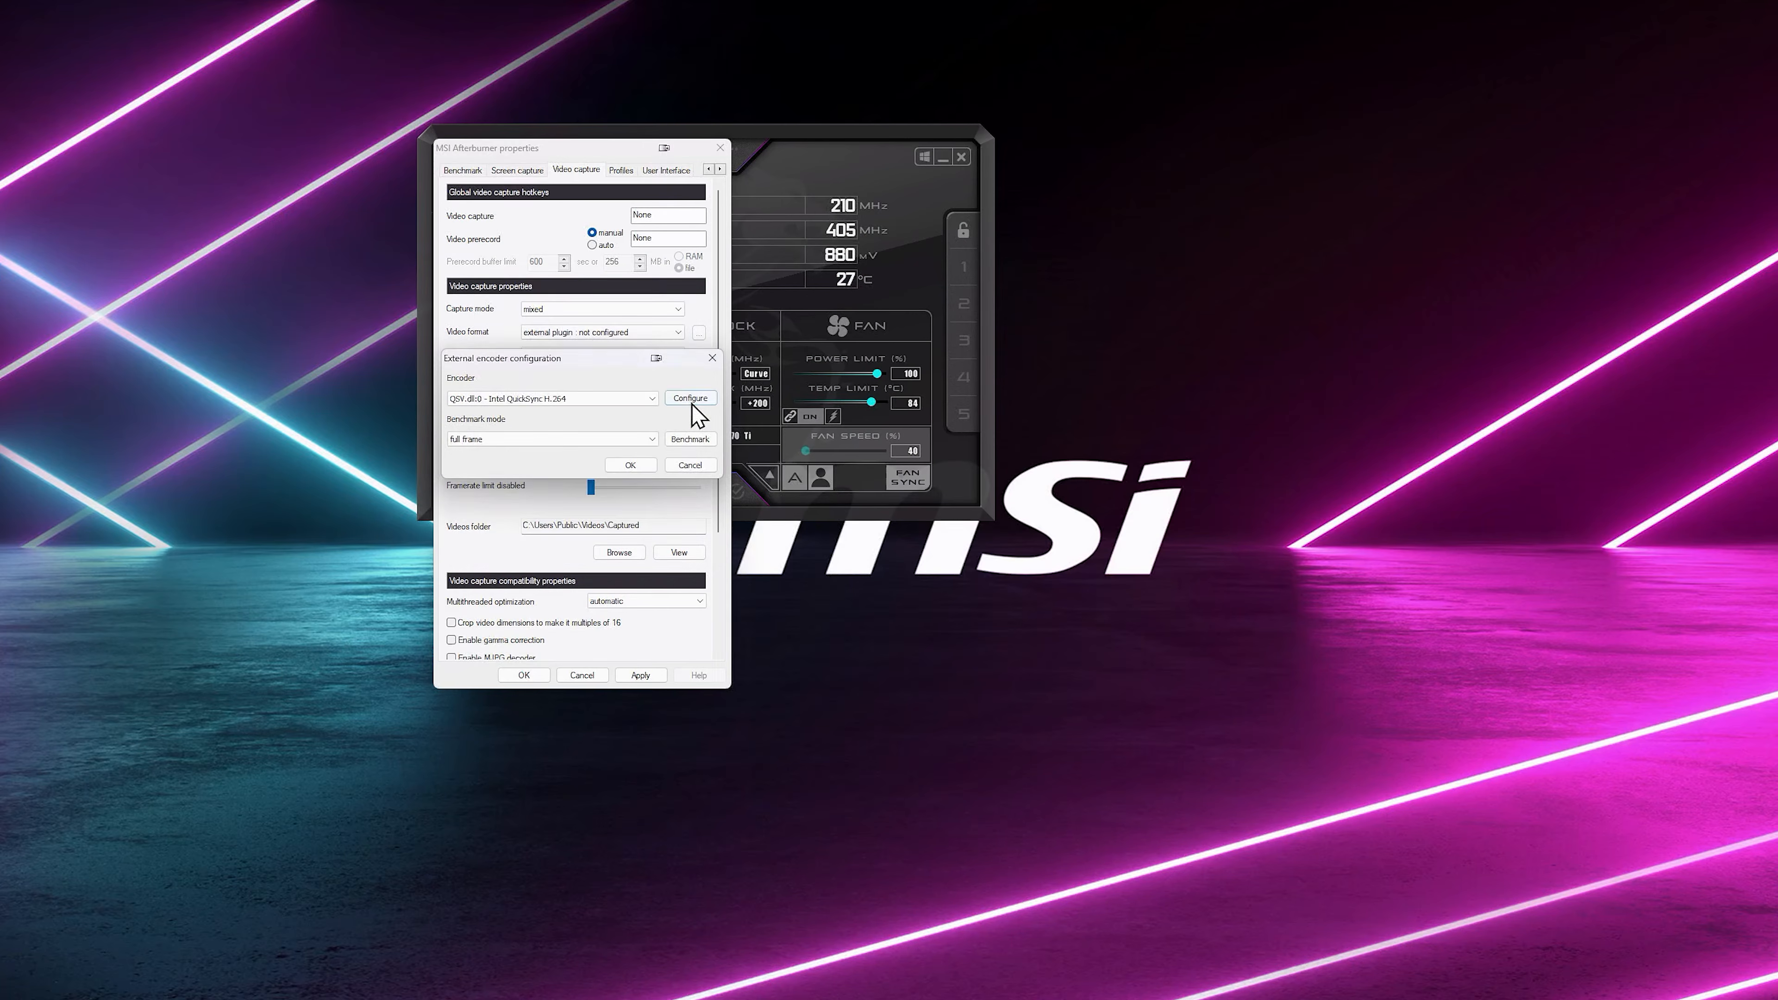
{"action": "left_click", "coordinate": [691, 404]}
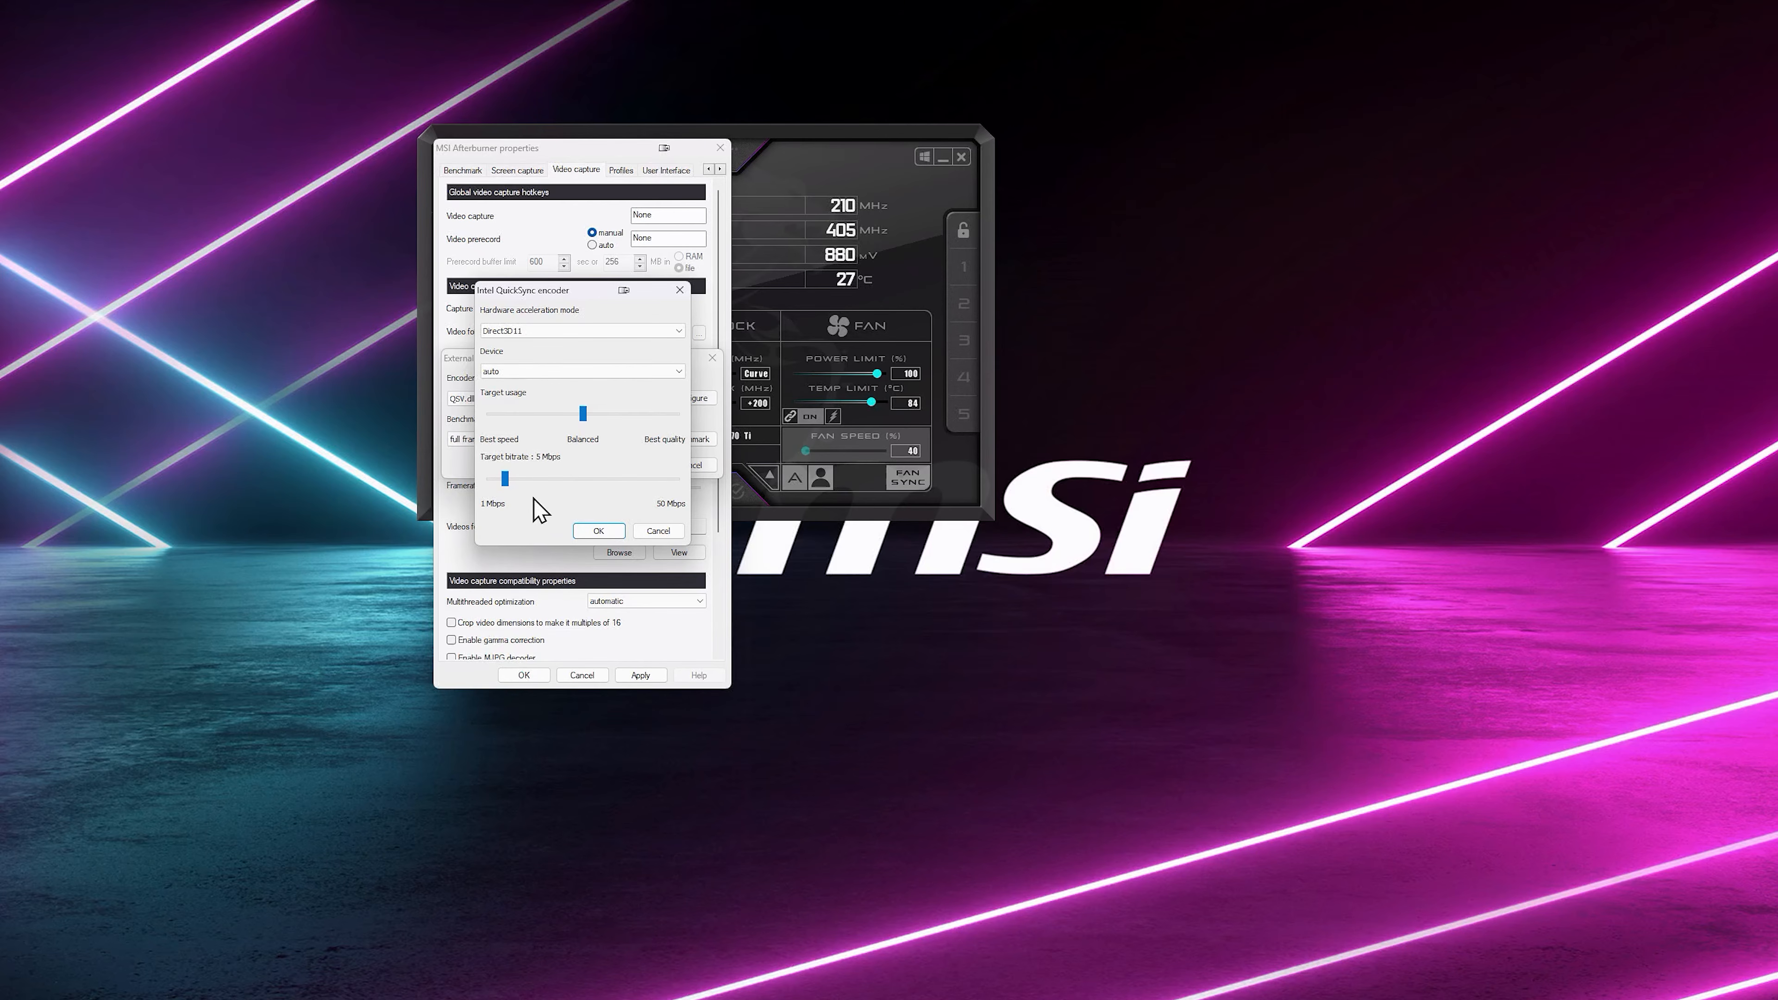
{"action": "left_click", "coordinate": [598, 531]}
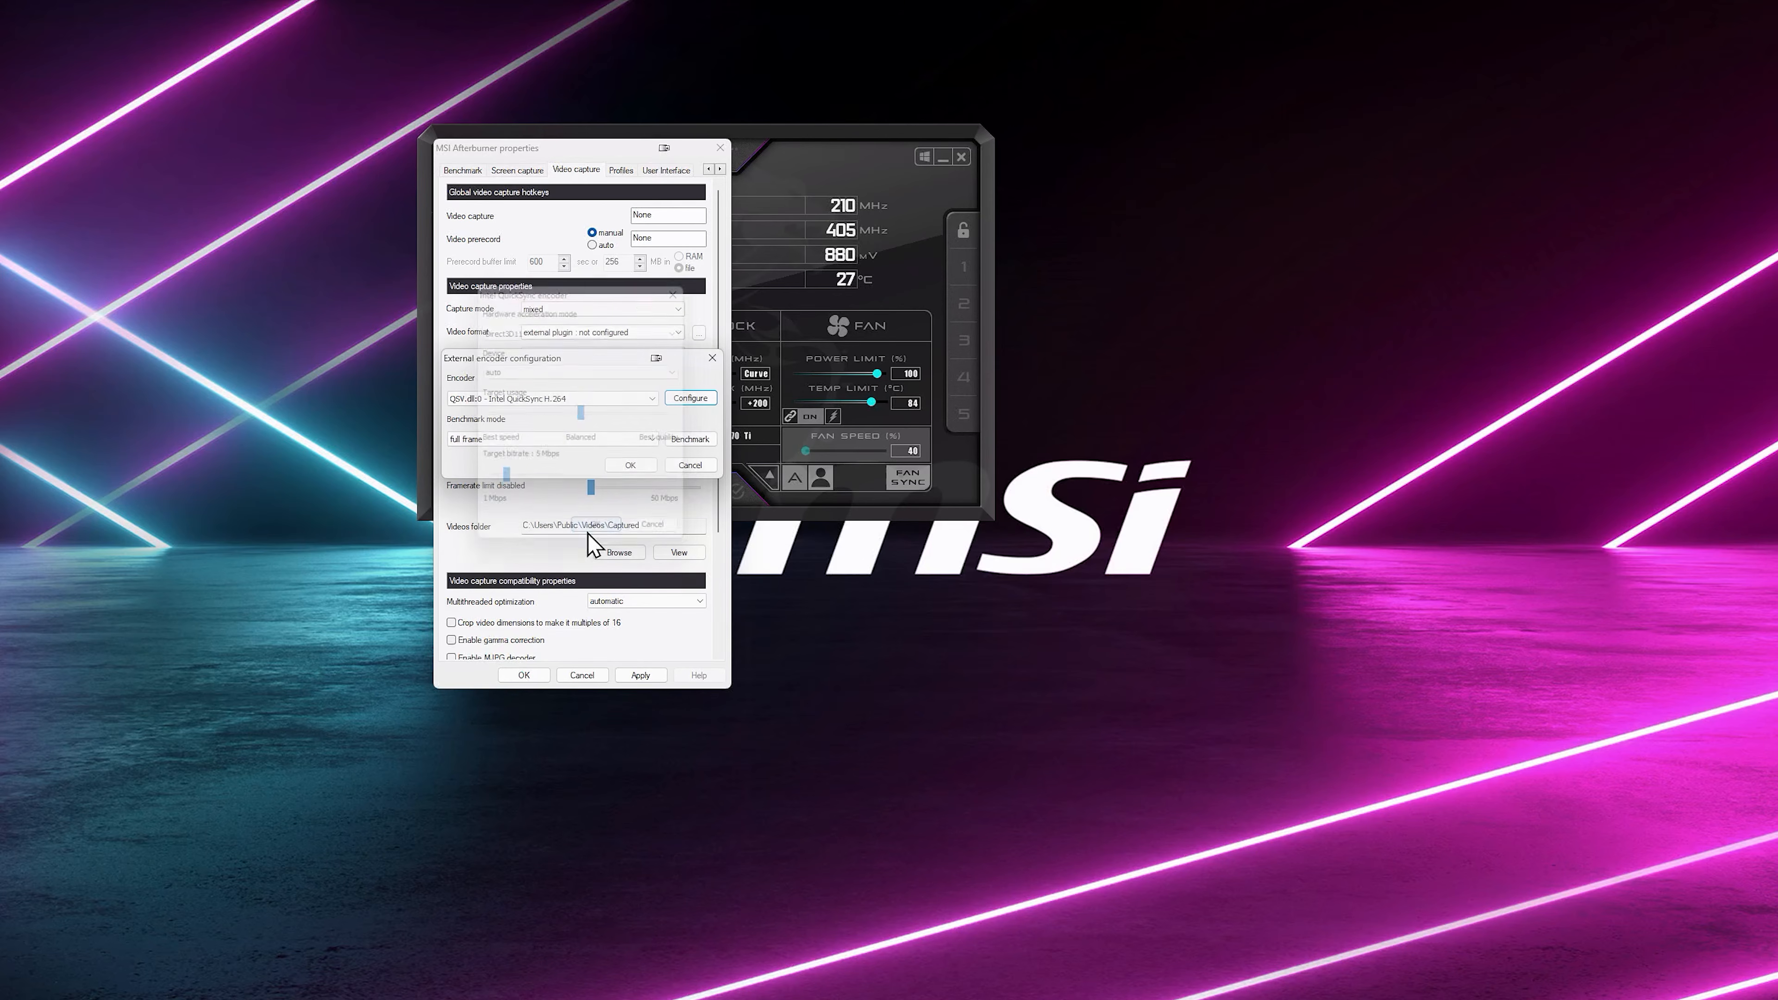
{"action": "left_click", "coordinate": [630, 465]}
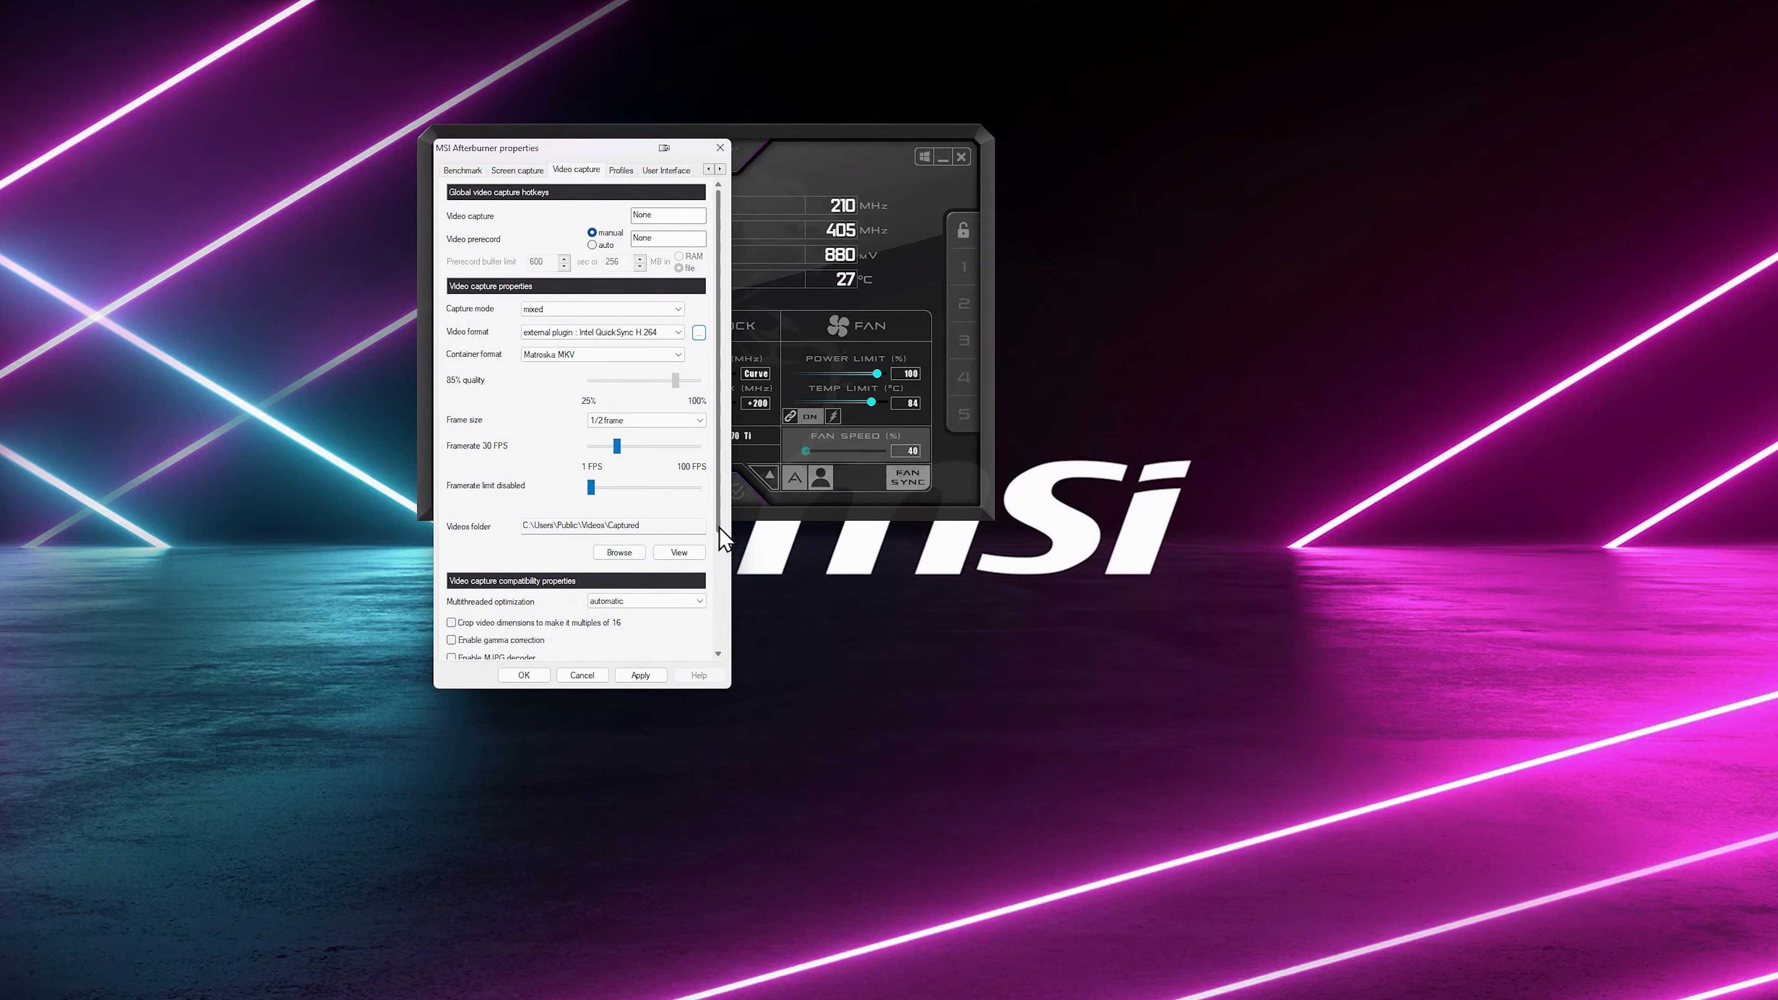
- Set audio source #2 for video capture to DirectSound capture device, and open the screen capture settings
{"action": "scroll", "coordinate": [718, 561], "scroll_direction": "down", "scroll_amount": 3}
{"action": "left_click_drag", "start_coordinate": [719, 578], "coordinate": [701, 643]}
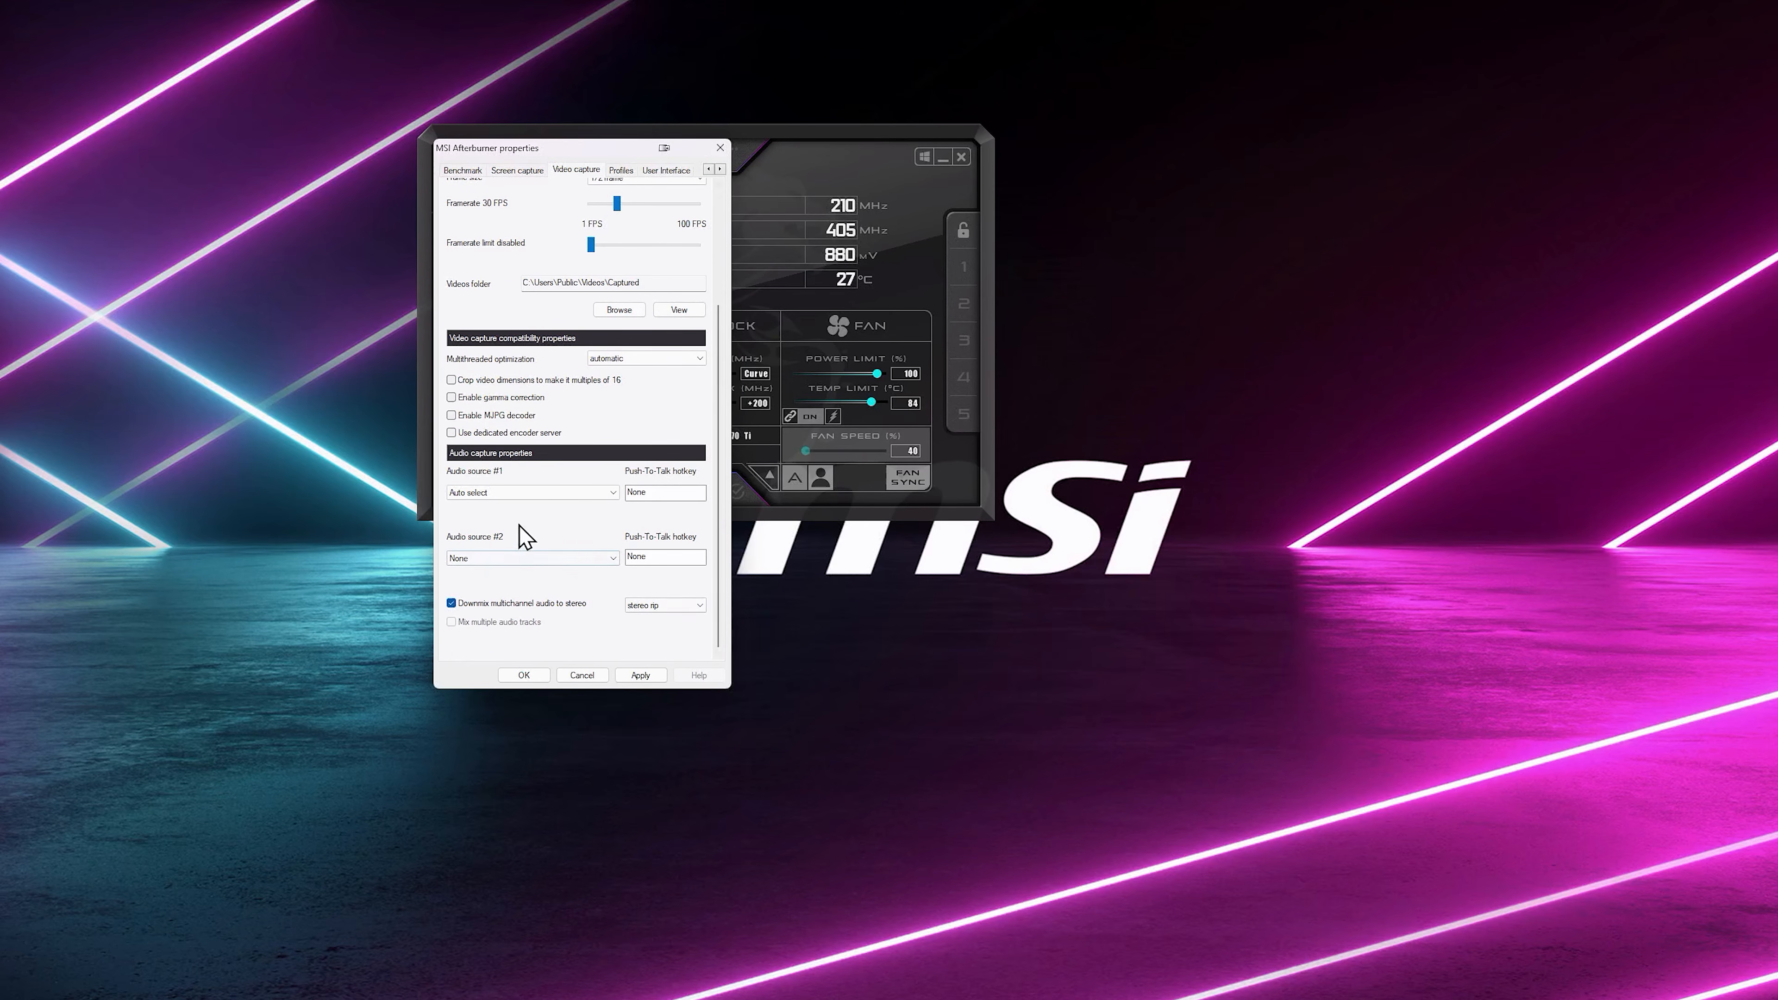
{"action": "left_click", "coordinate": [525, 492]}
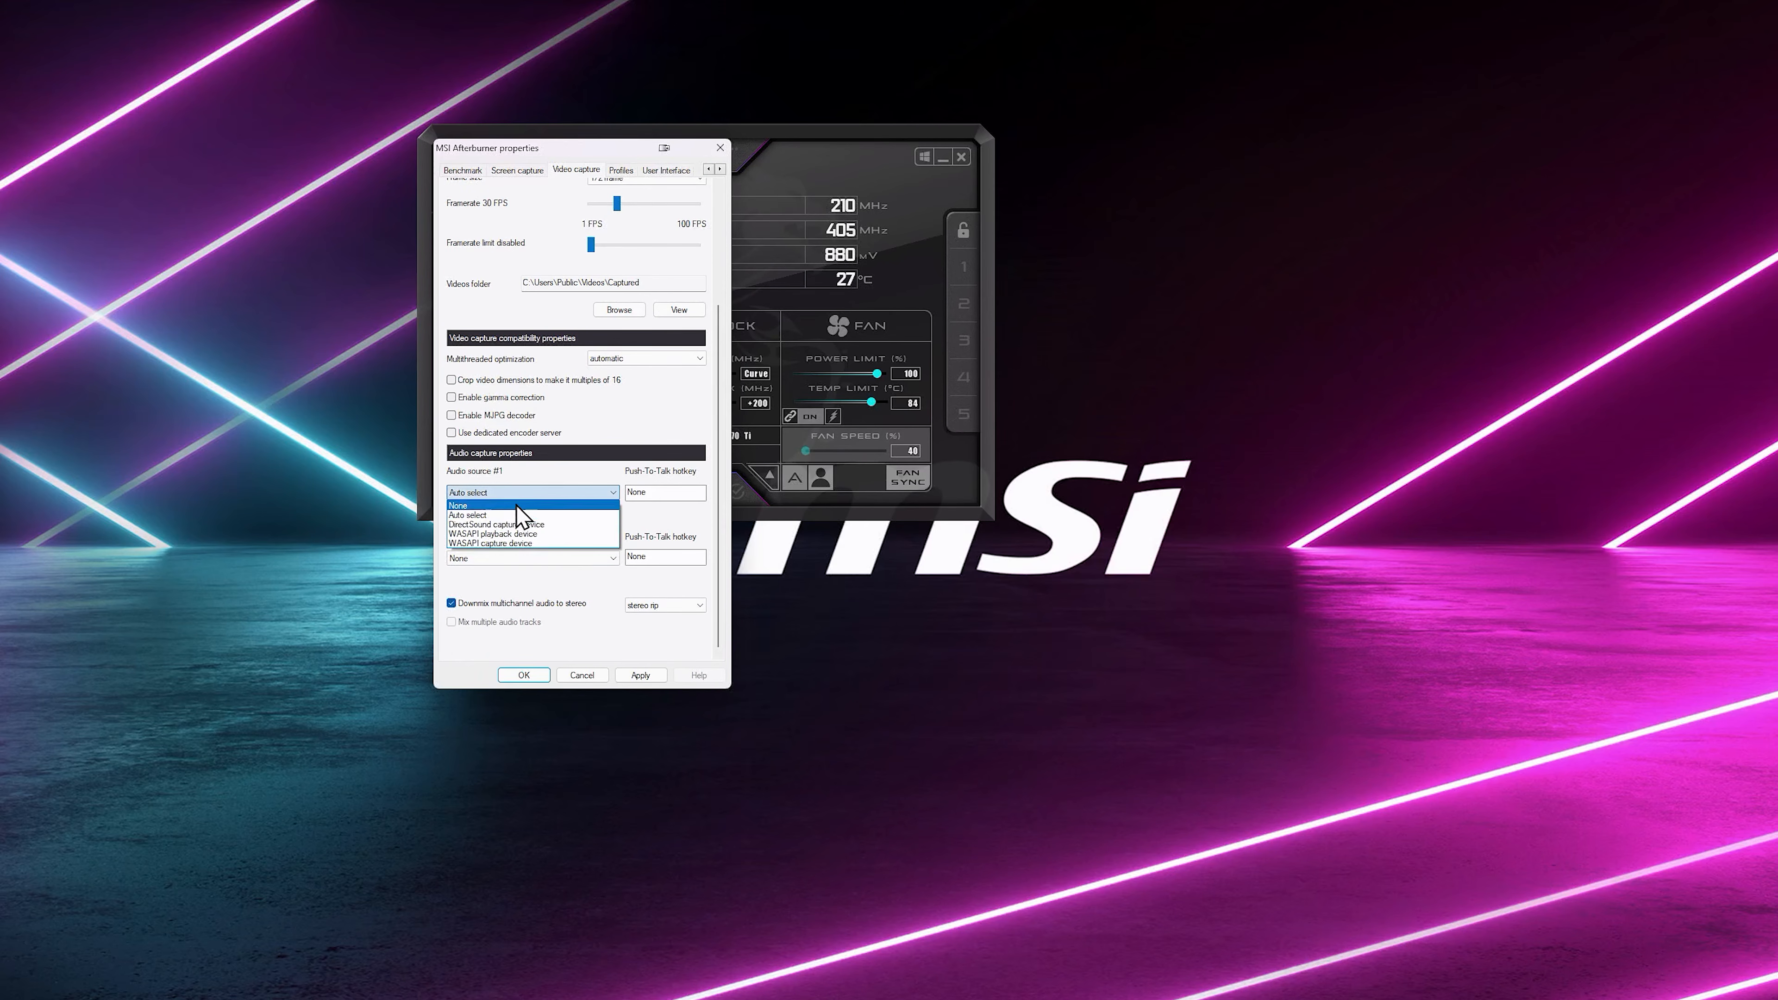
{"action": "left_click", "coordinate": [518, 569]}
{"action": "left_click", "coordinate": [532, 558]}
{"action": "left_click", "coordinate": [528, 597]}
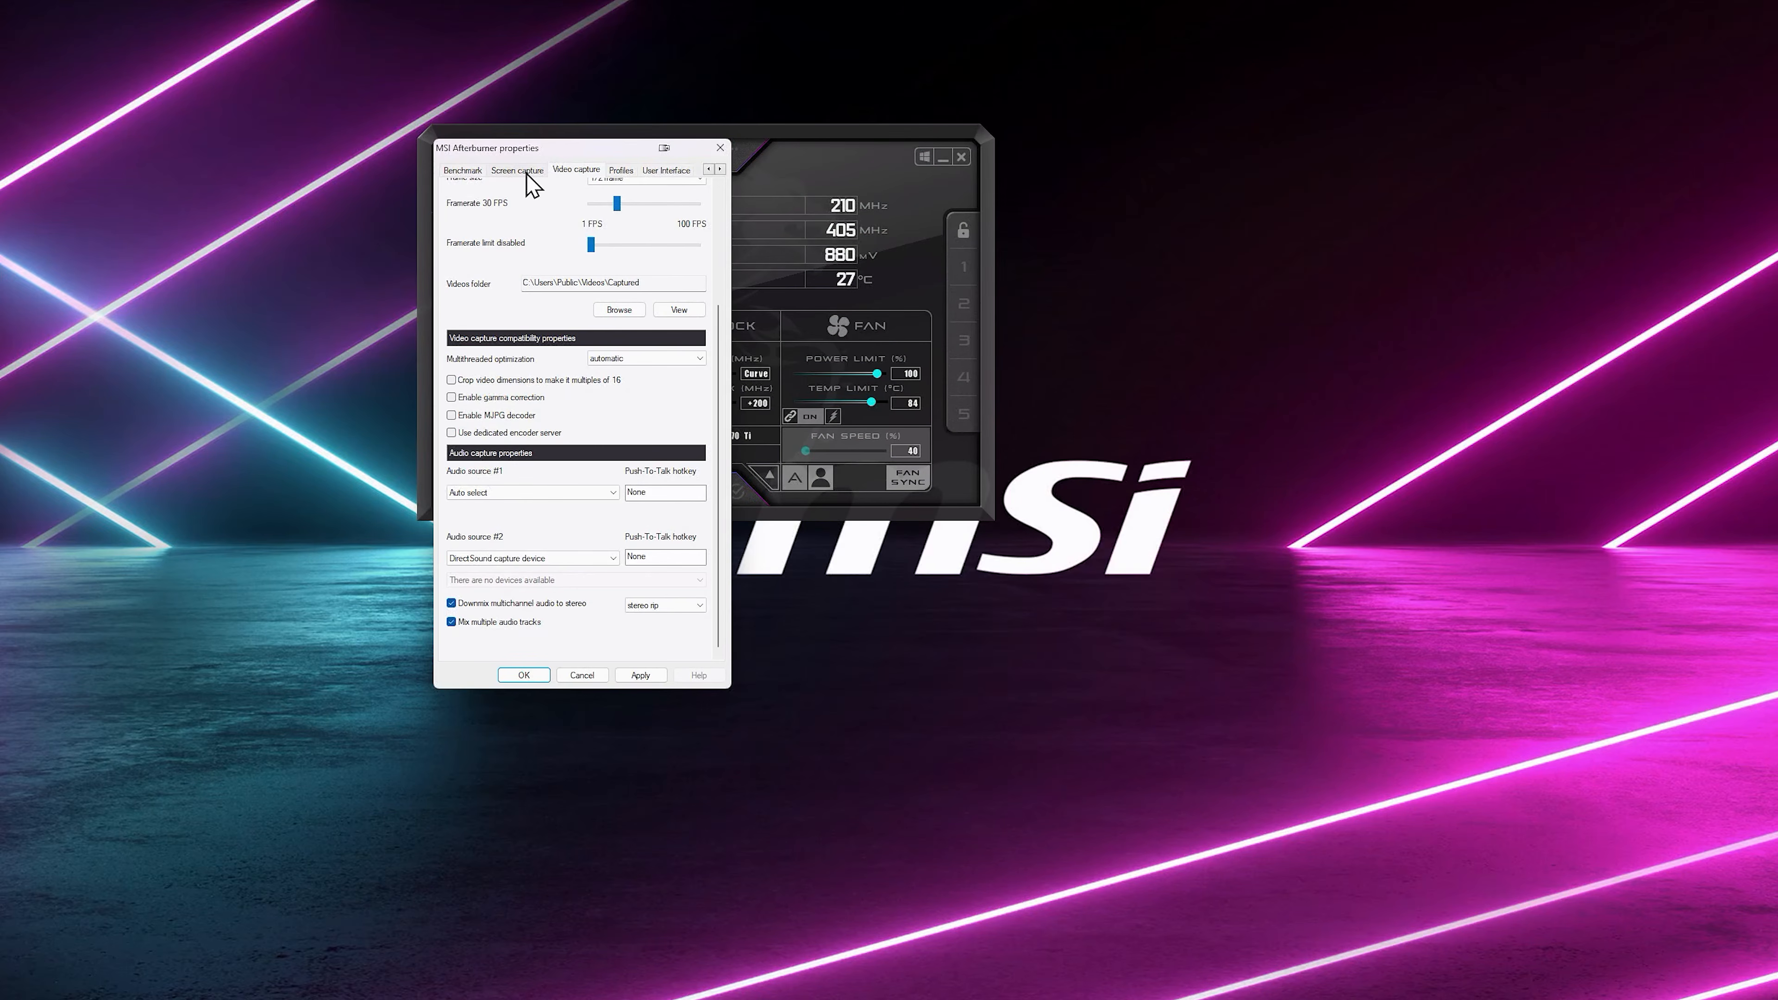
{"action": "left_click", "coordinate": [518, 170]}
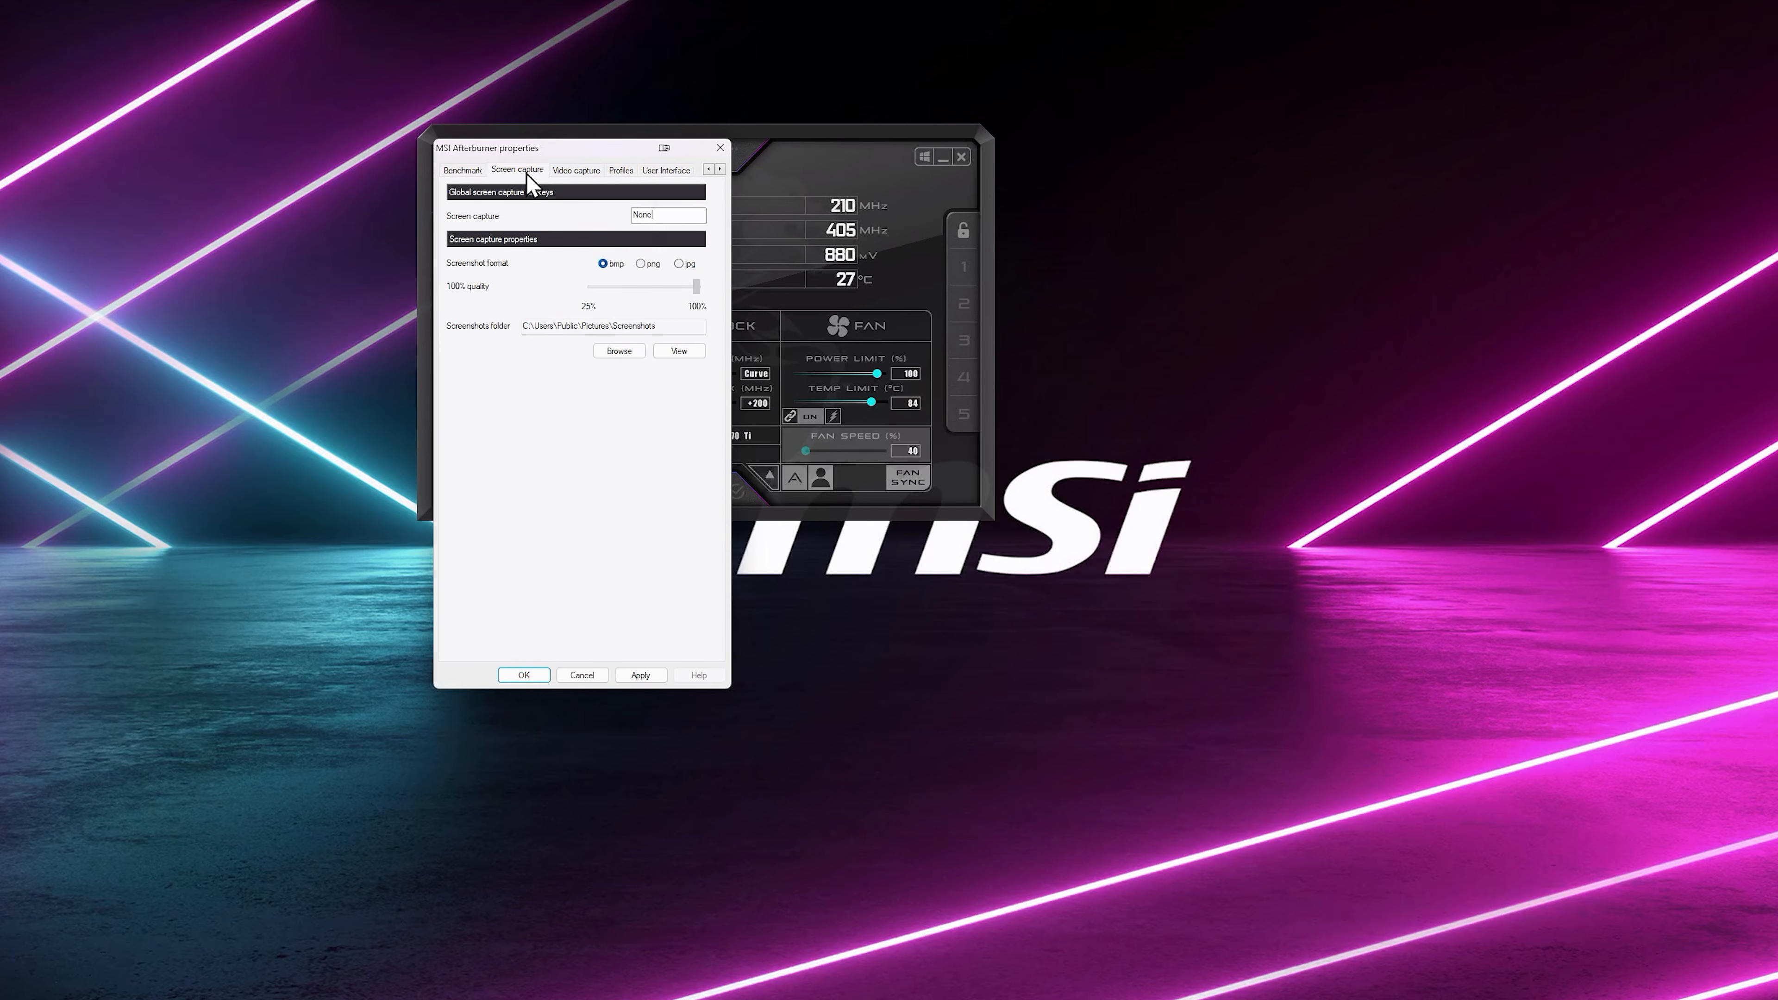